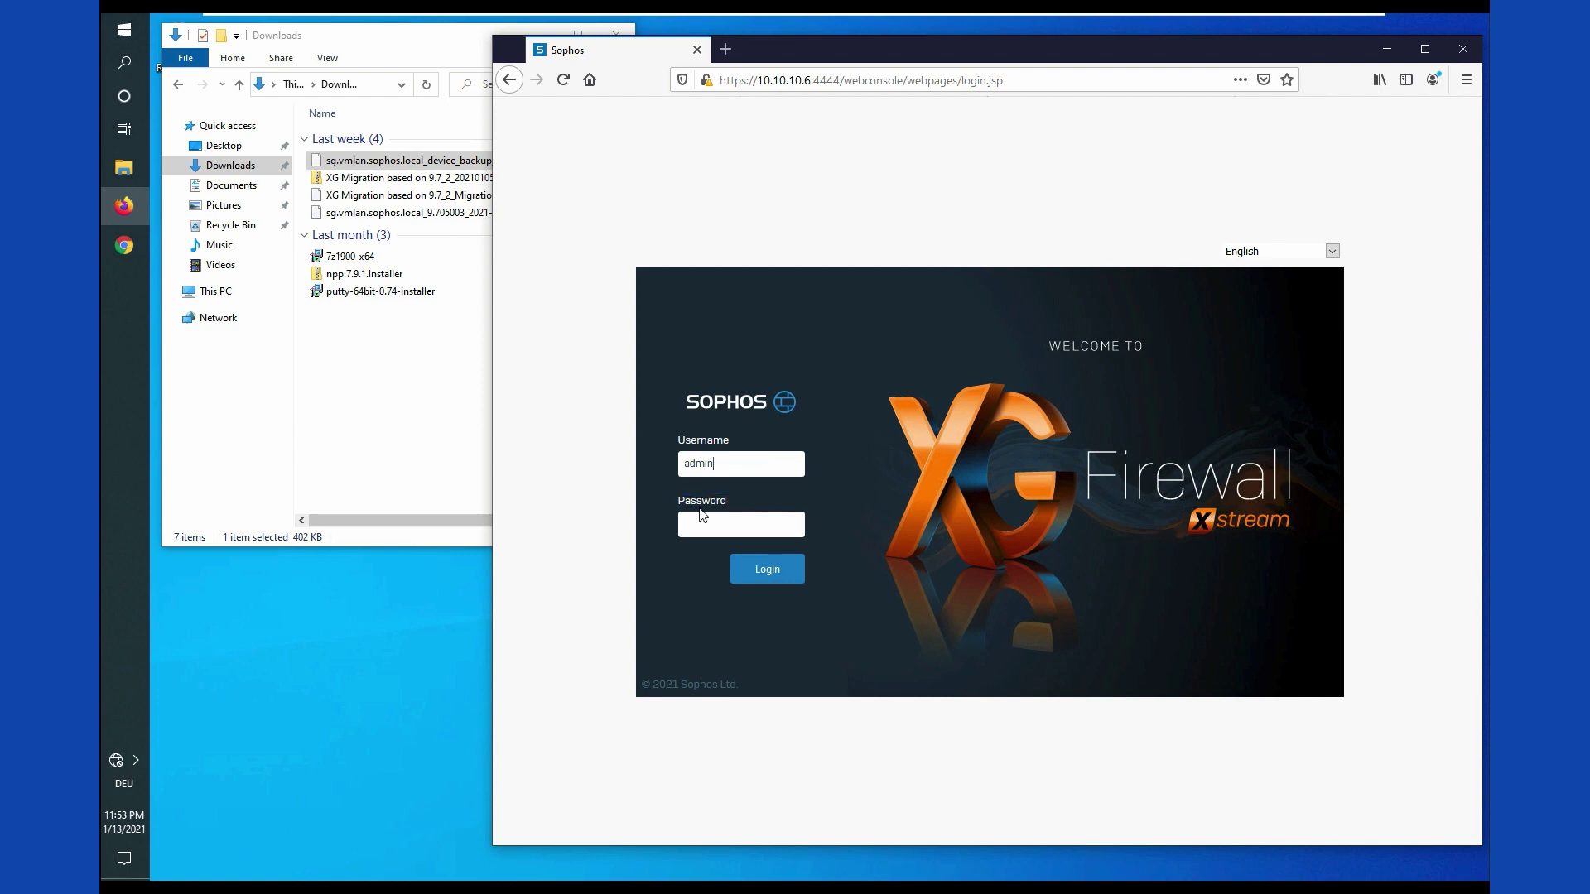
Step: Log in to the web admin with the admin password and go to Rules and policies
{"action": "type", "text": "••"}
{"action": "key", "text": "Return"}
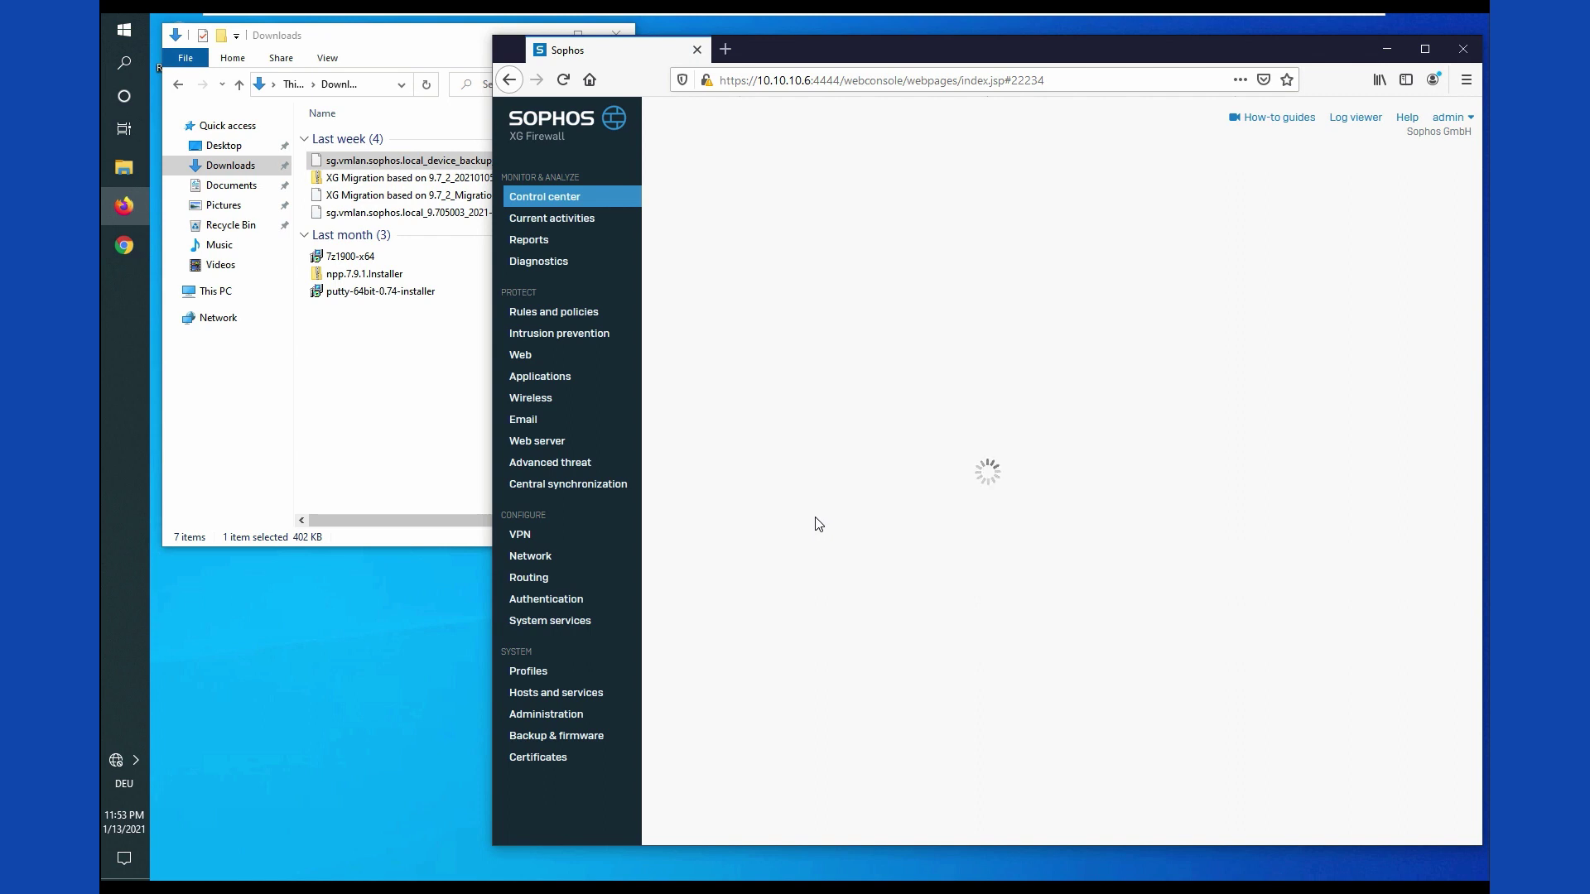
{"action": "left_click", "coordinate": [566, 313]}
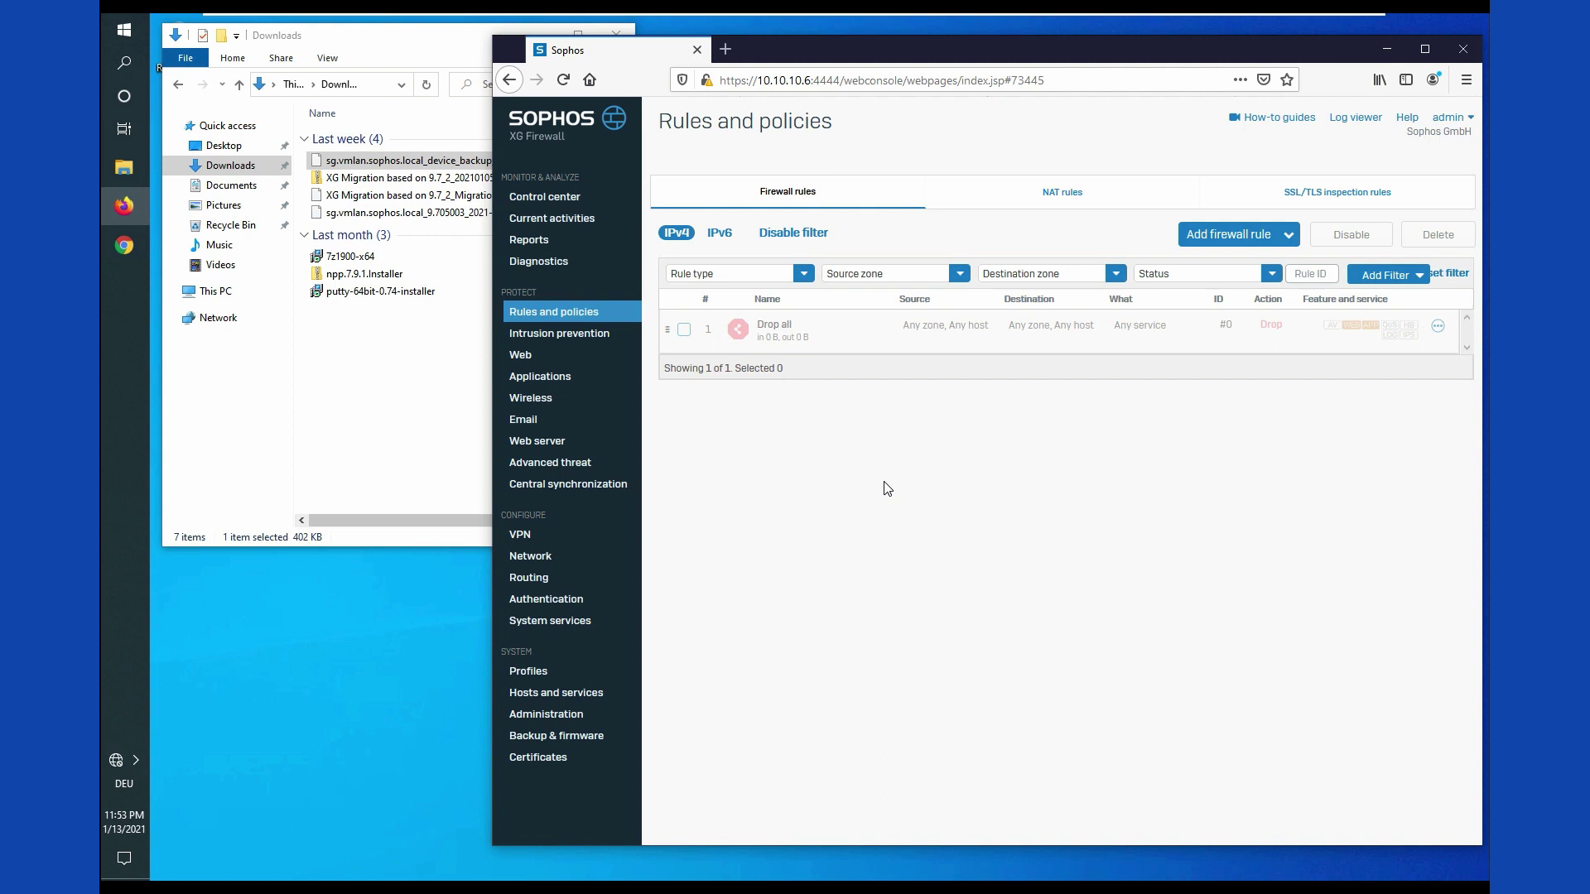
Step: On Backup & firmware, choose sg.vmlan.sophos.local_device_backup_20210105_144010.backup from Downloads for restore
{"action": "left_click", "coordinate": [364, 409]}
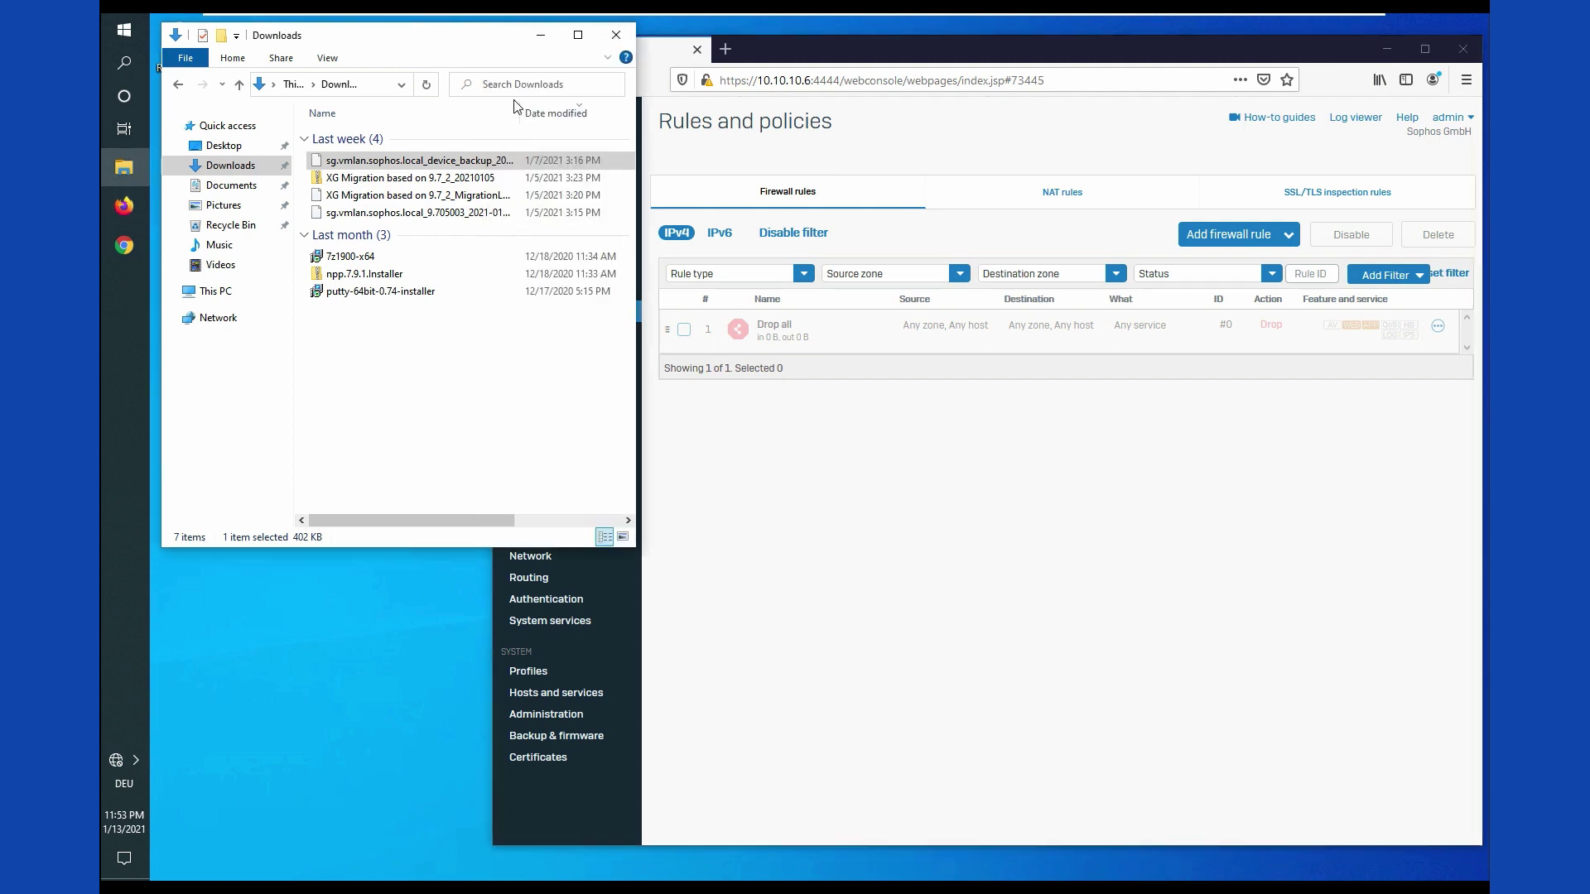
{"action": "left_click", "coordinate": [422, 160]}
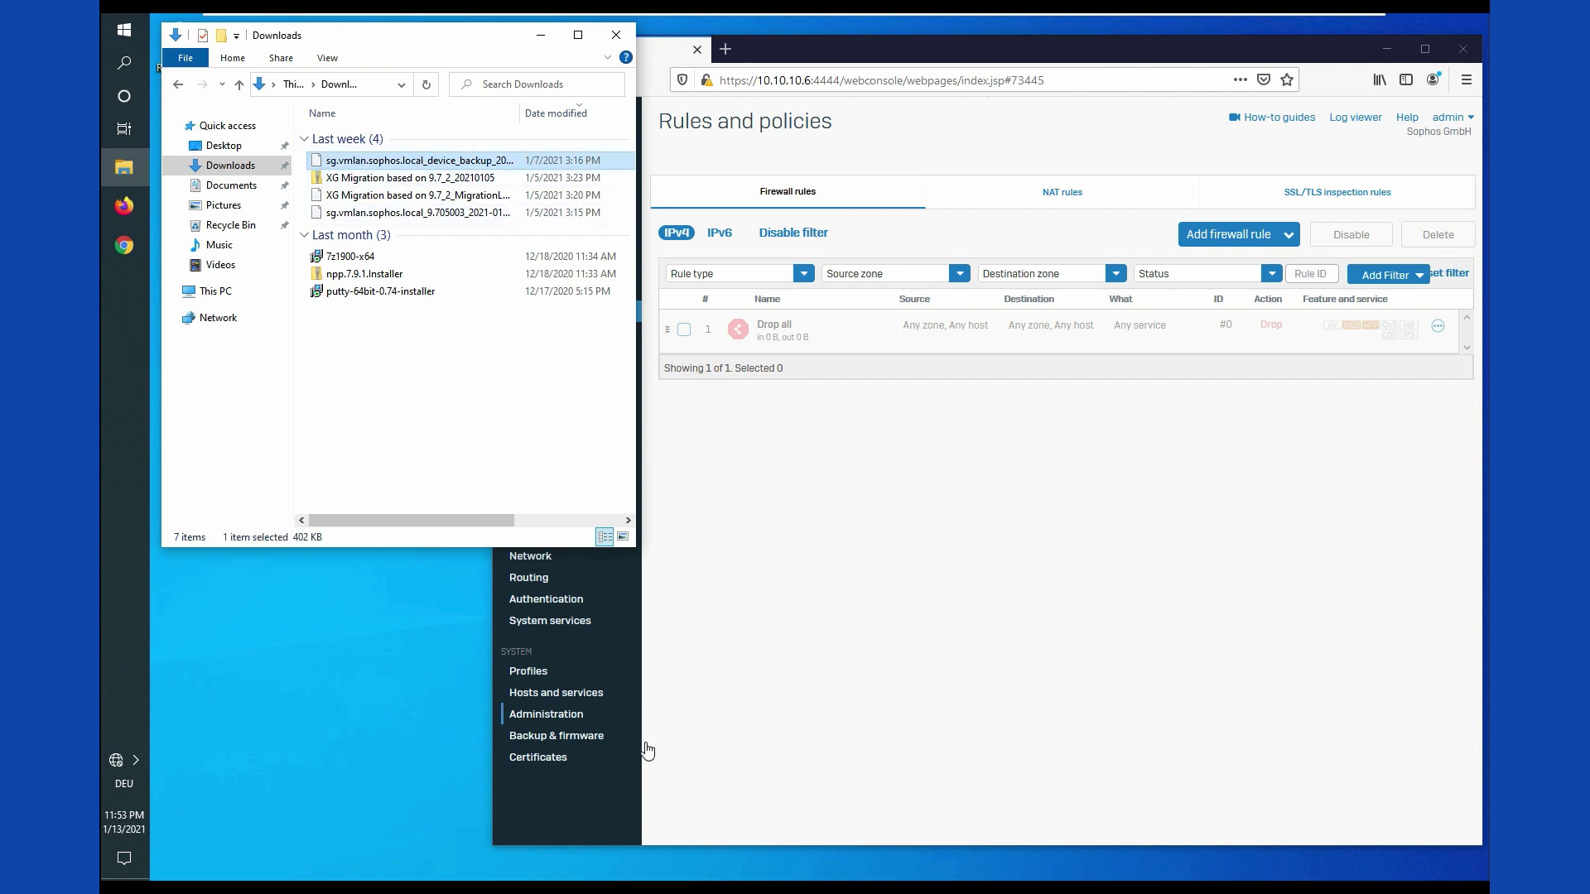
{"action": "left_click", "coordinate": [547, 740]}
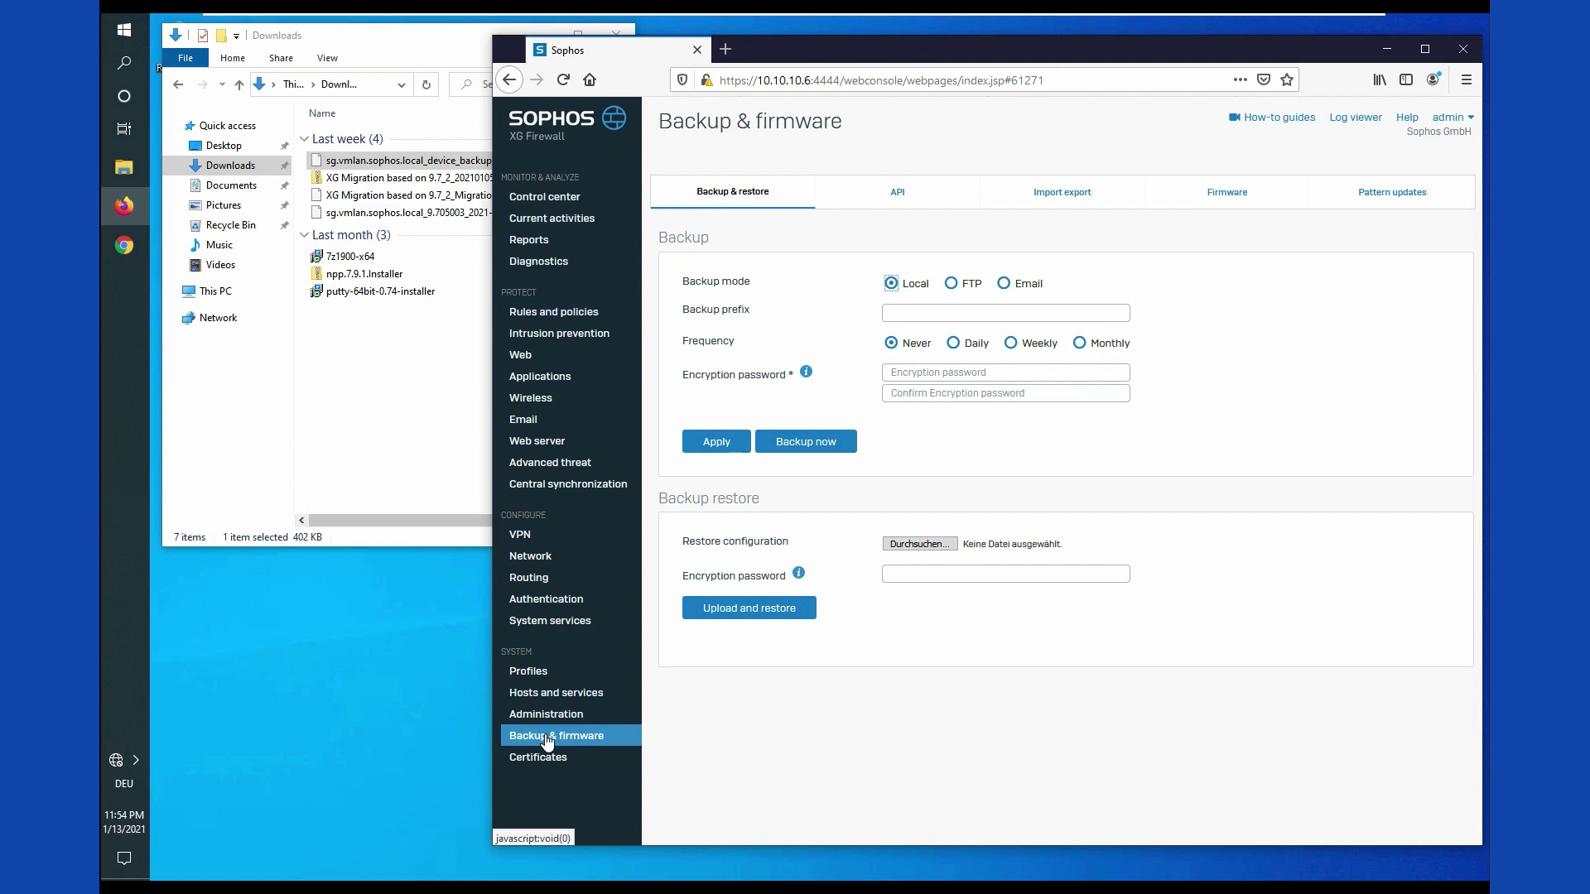
{"action": "left_click", "coordinate": [905, 547]}
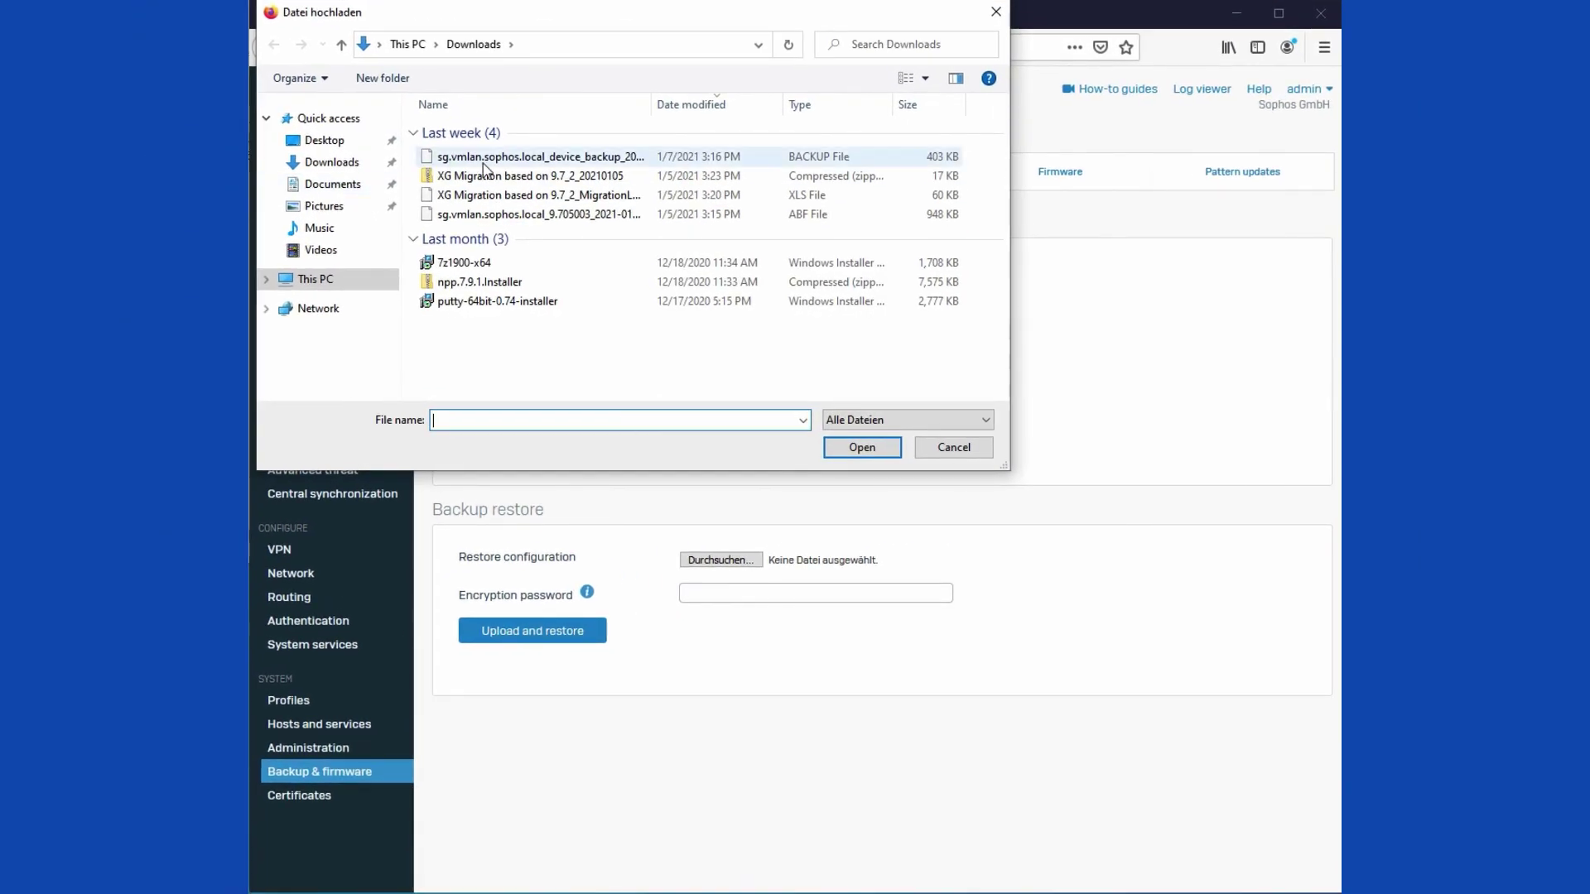
{"action": "left_click", "coordinate": [489, 159]}
{"action": "left_click", "coordinate": [862, 447]}
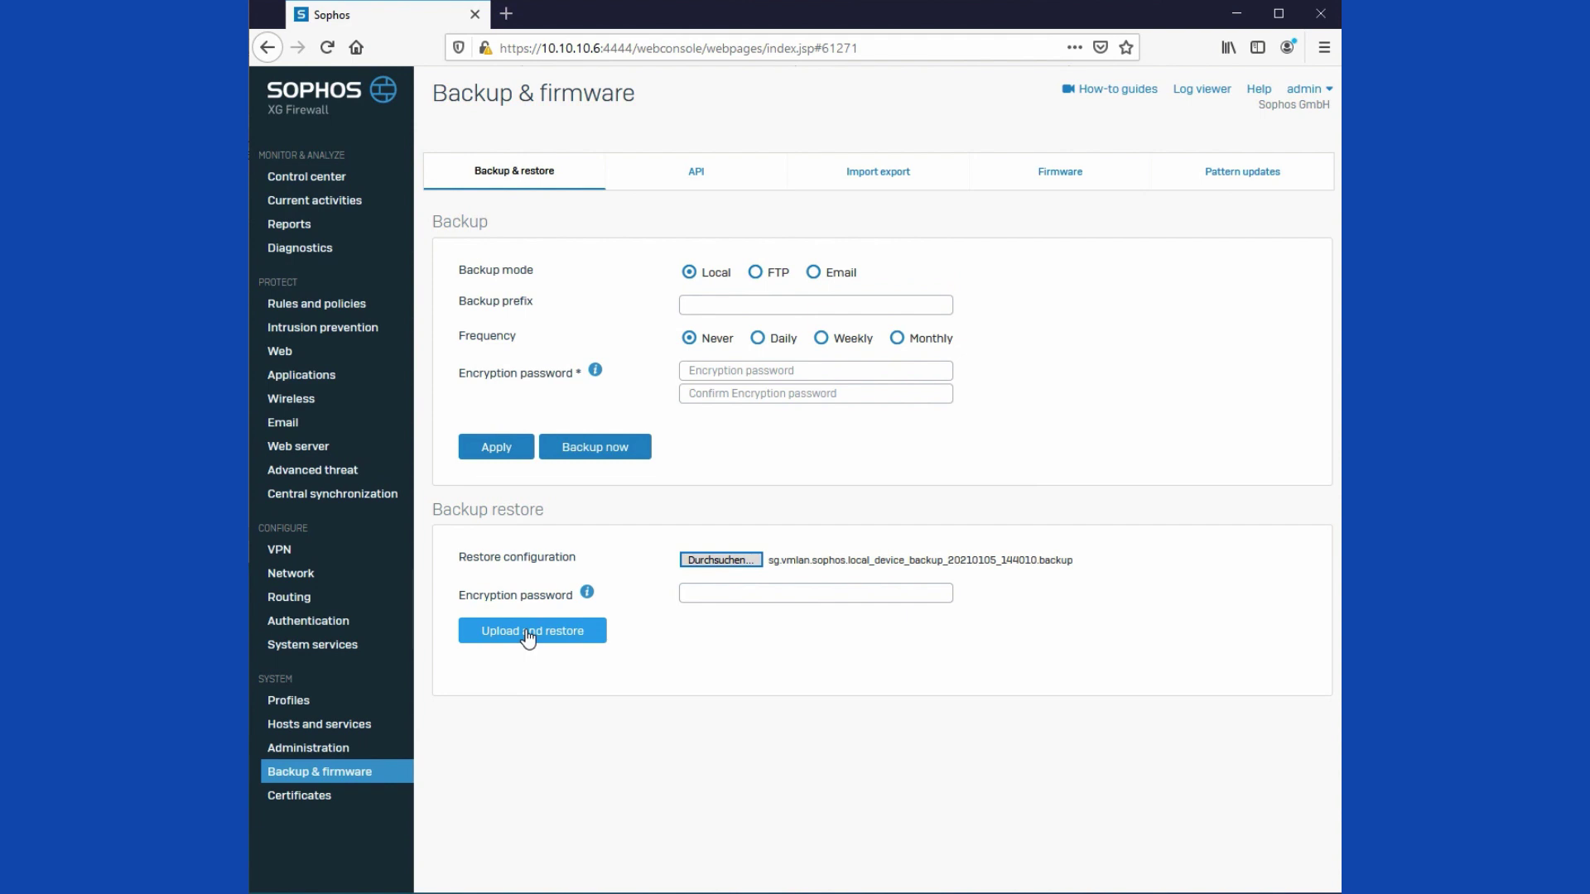
Step: Upload and restore the chosen backup, confirming replacement of the current configuration
{"action": "left_click", "coordinate": [528, 633]}
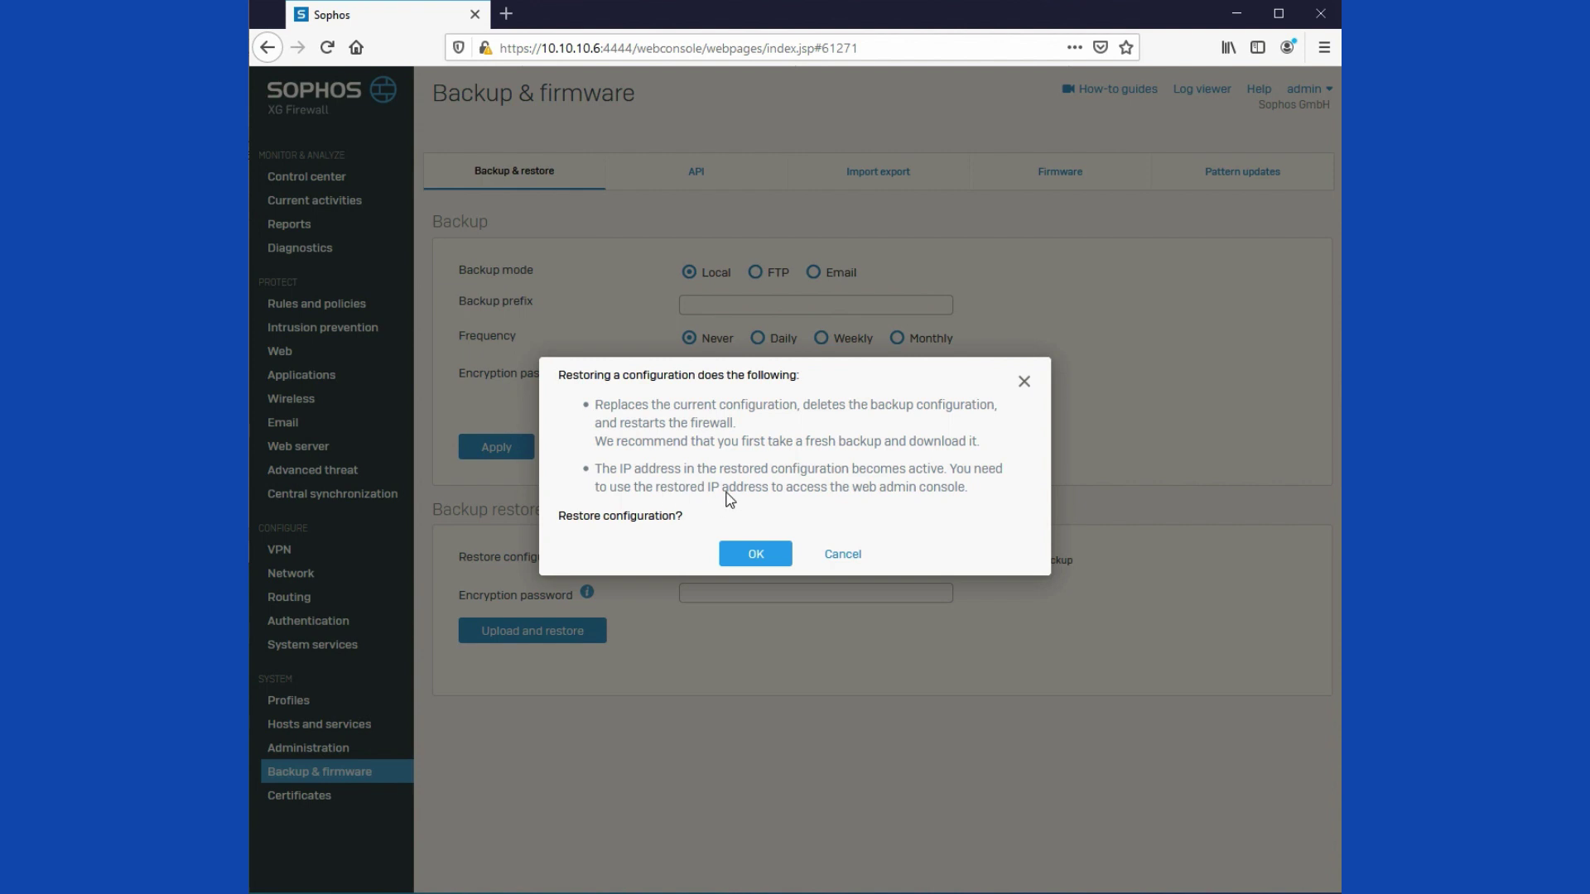
{"action": "left_click", "coordinate": [752, 554]}
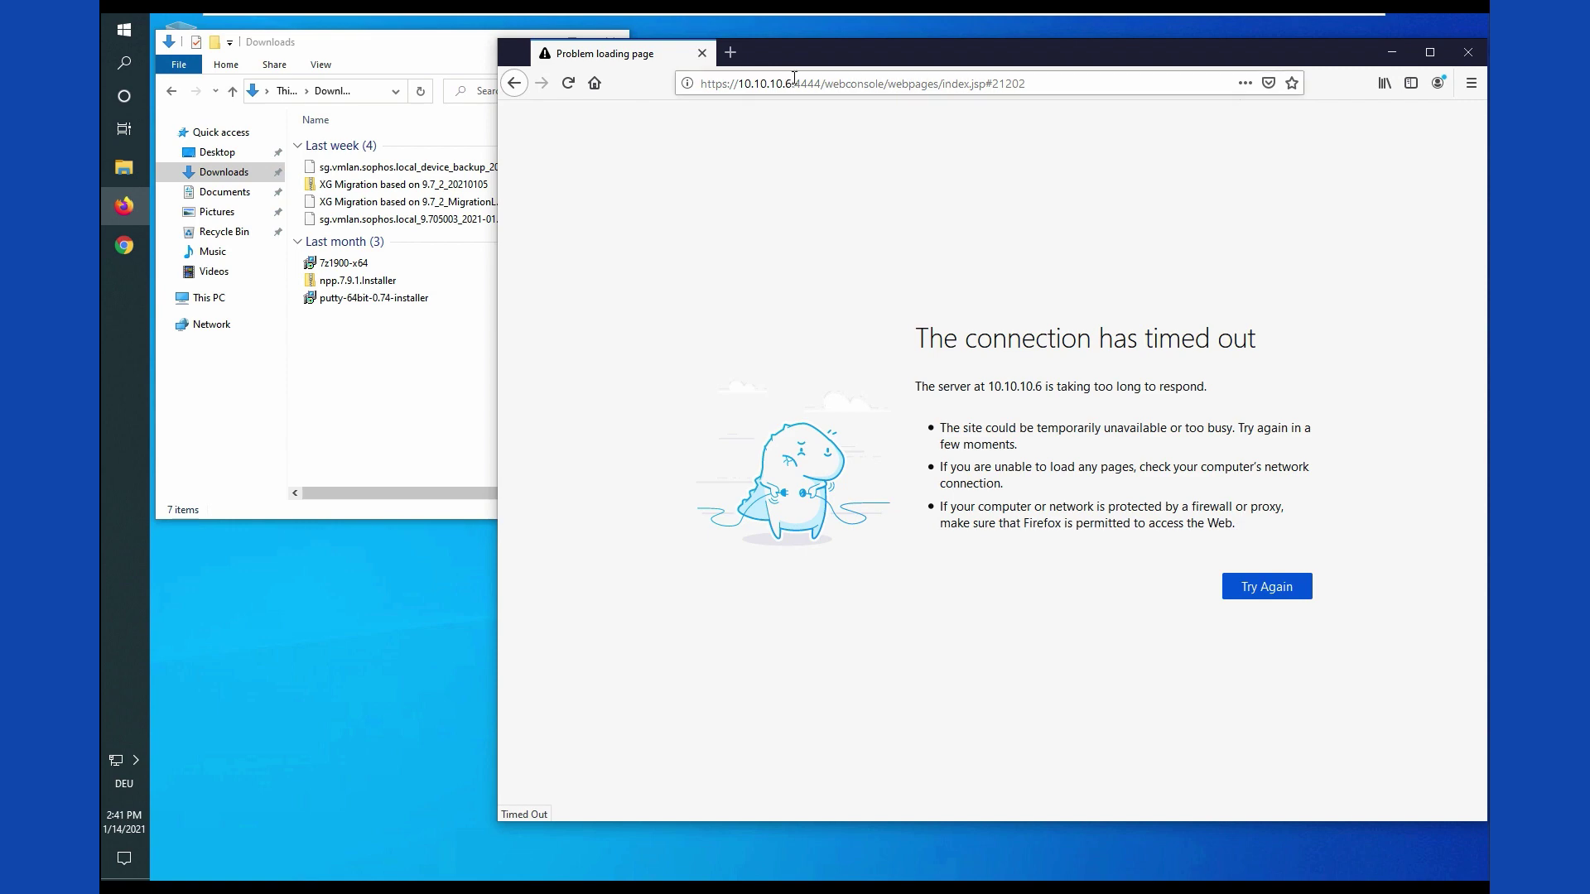
Step: Open 10.10.10.20:4444 from the address bar history and log in to the Control center
{"action": "left_click", "coordinate": [792, 77]}
{"action": "left_click", "coordinate": [790, 77]}
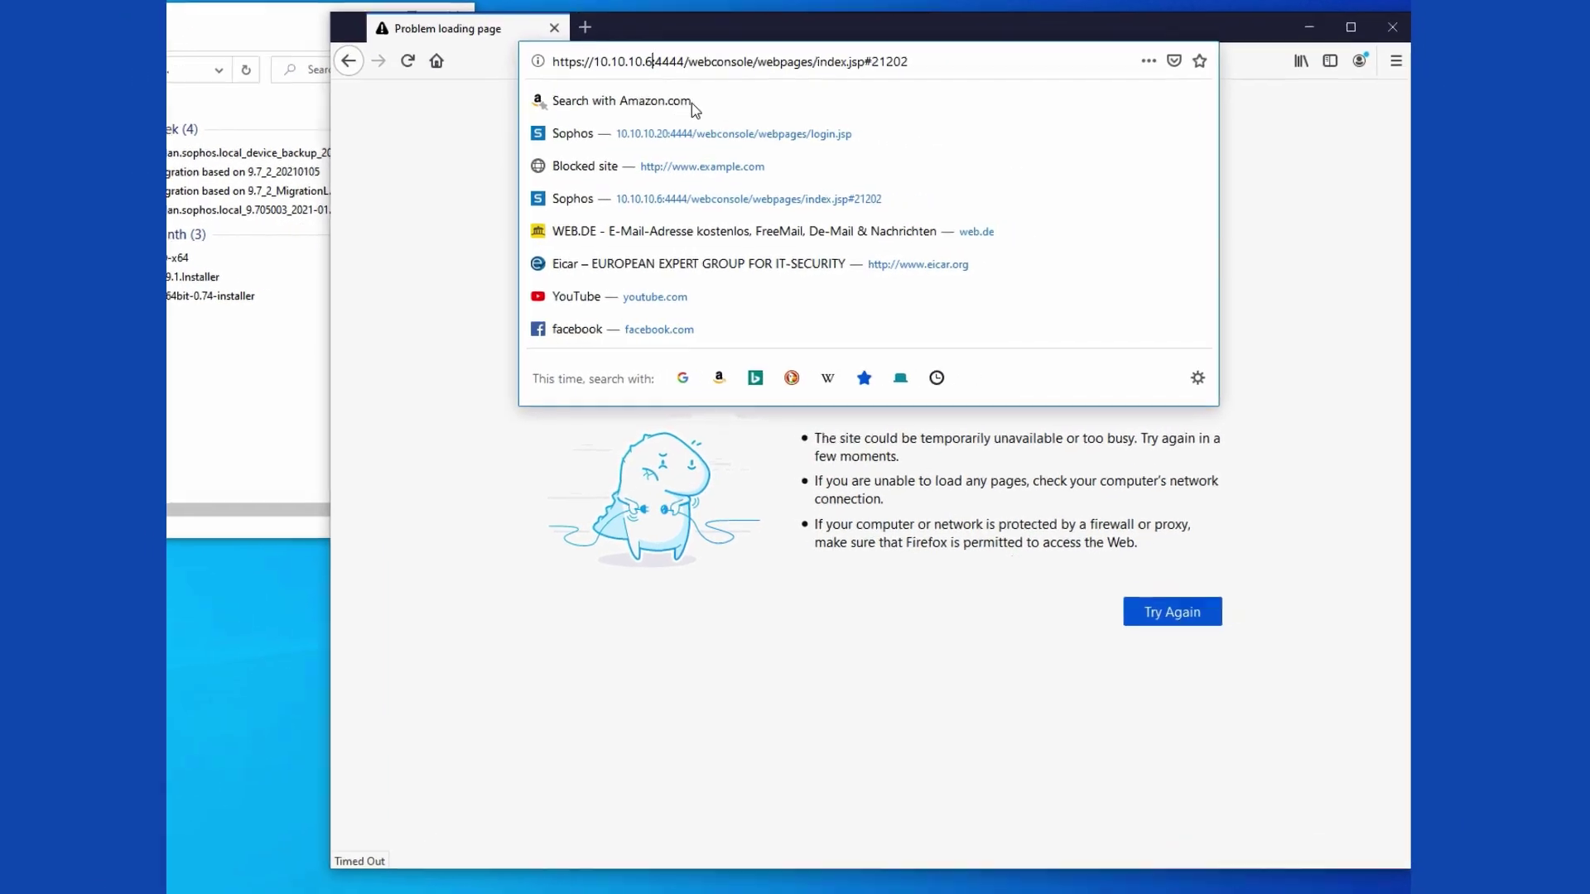
{"action": "left_click", "coordinate": [617, 123]}
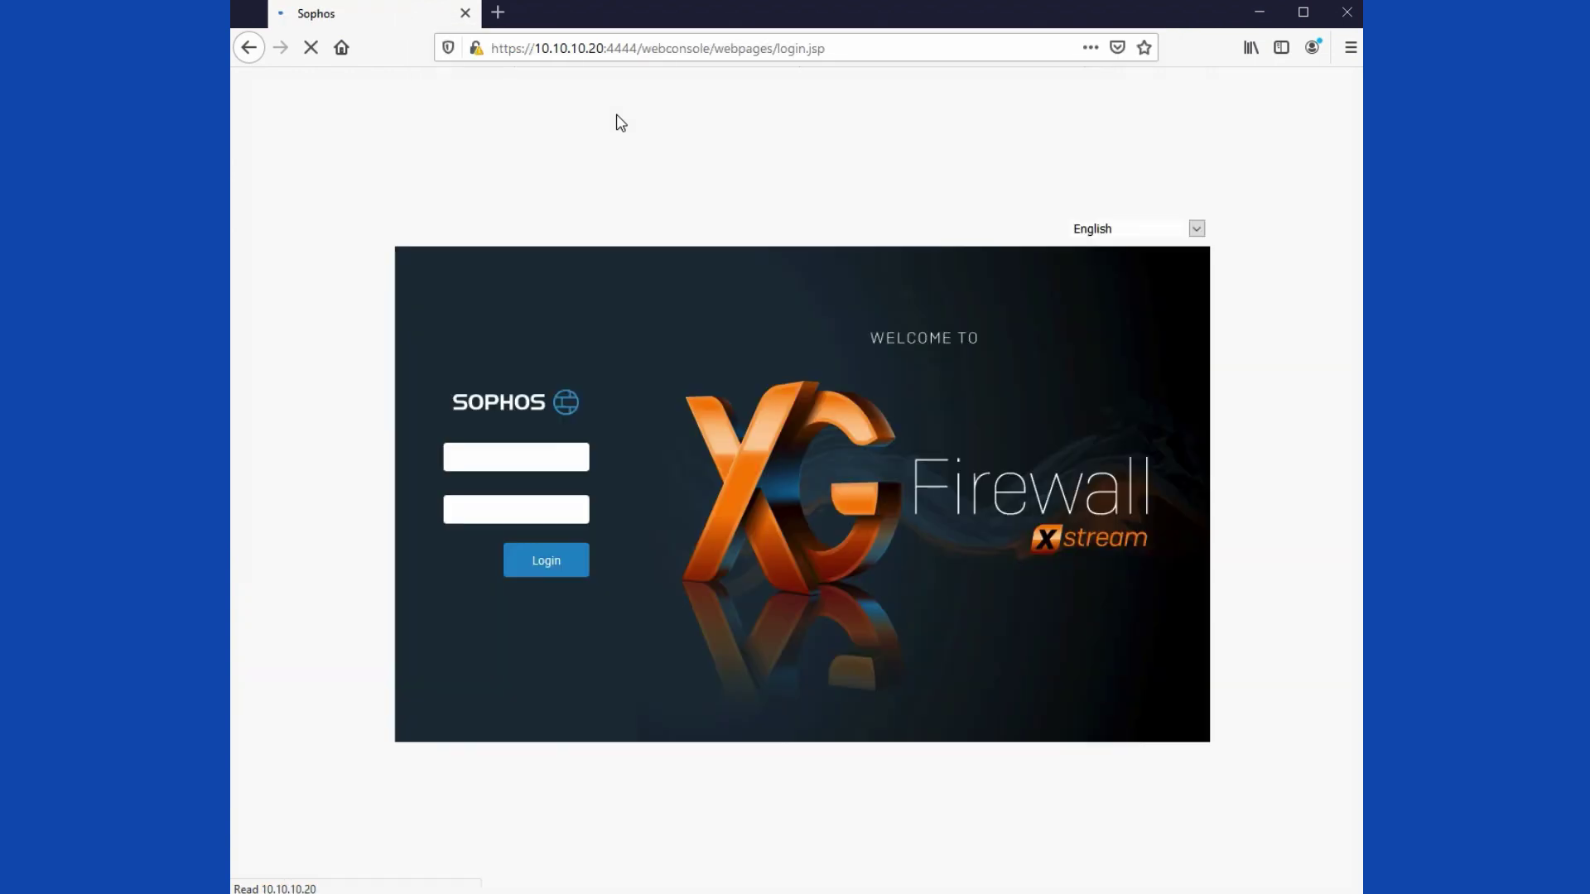
{"action": "left_click", "coordinate": [551, 606]}
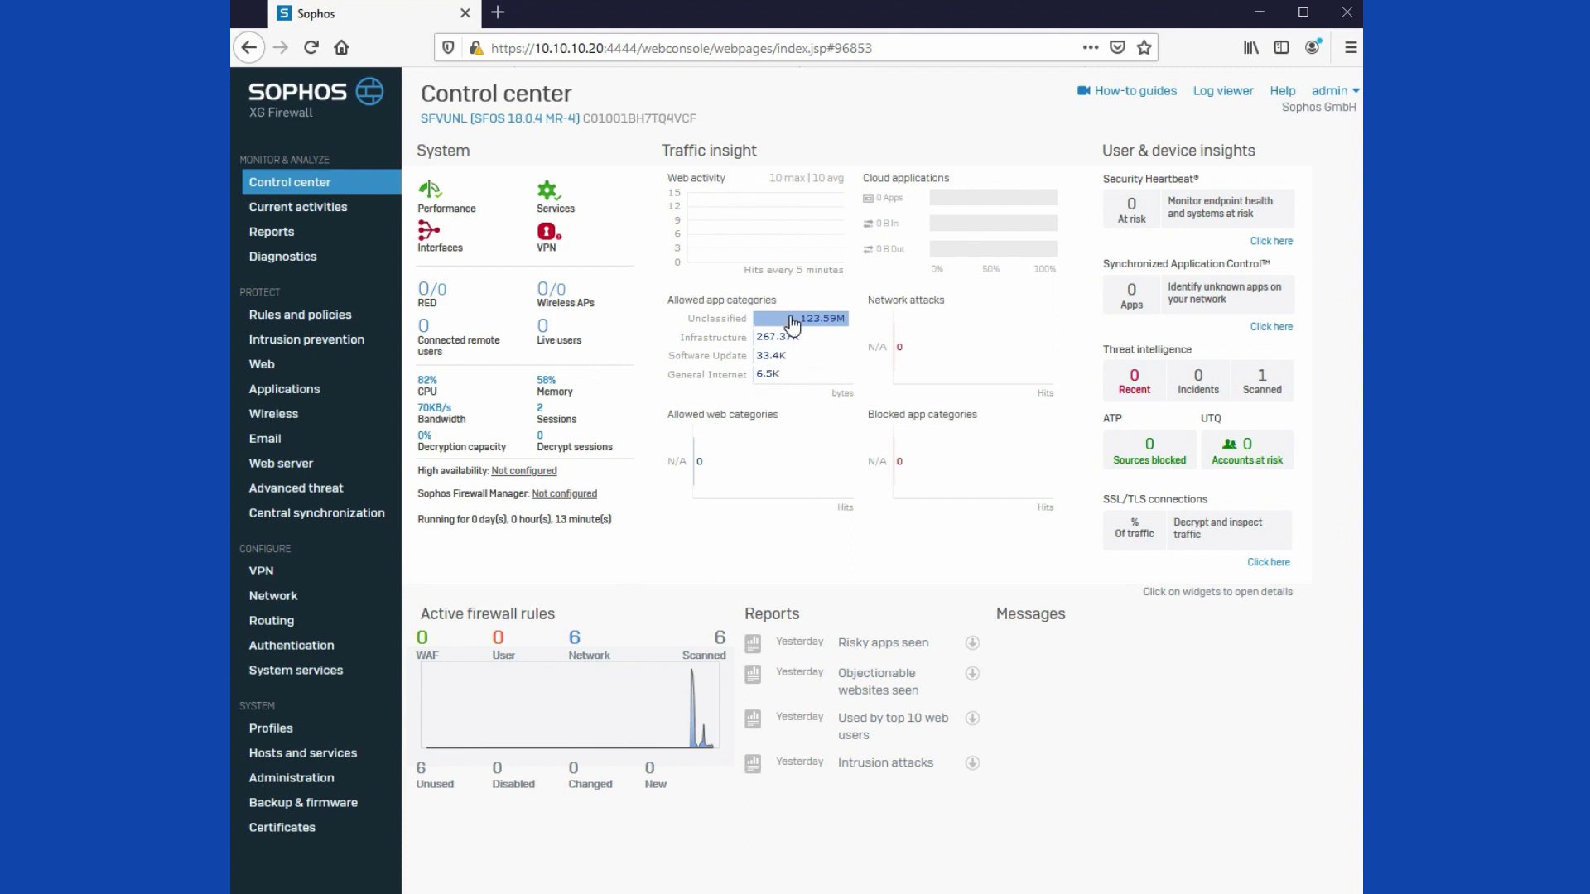
{"action": "mouse_move", "coordinate": [809, 344]}
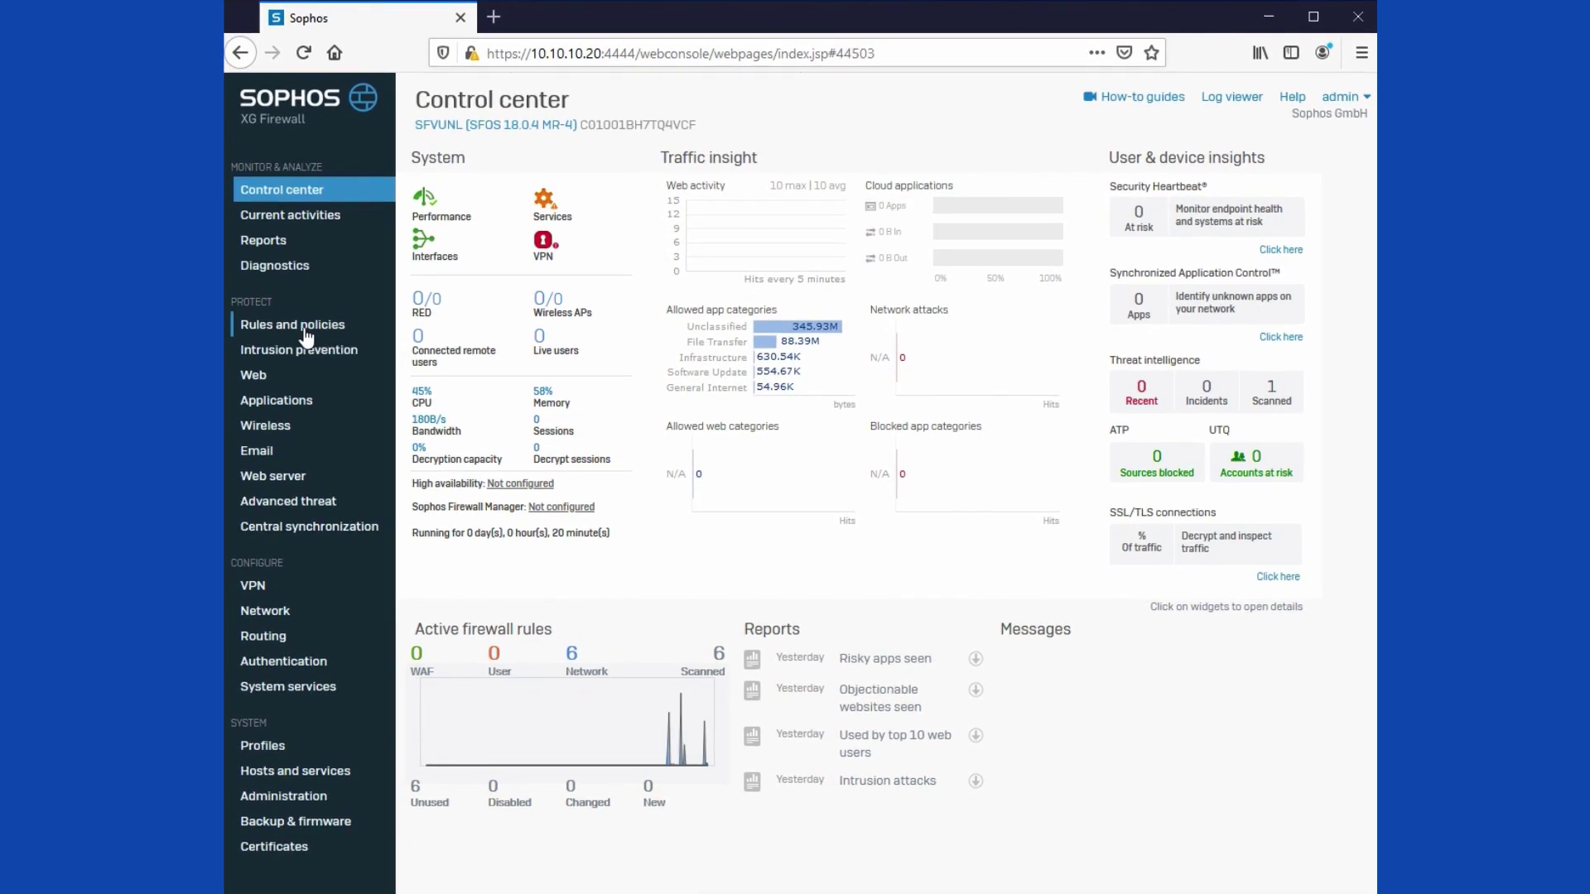
Step: Open rule 2 and rename it DMZ to WAN 192.168.223.0/24
{"action": "left_click", "coordinate": [304, 328]}
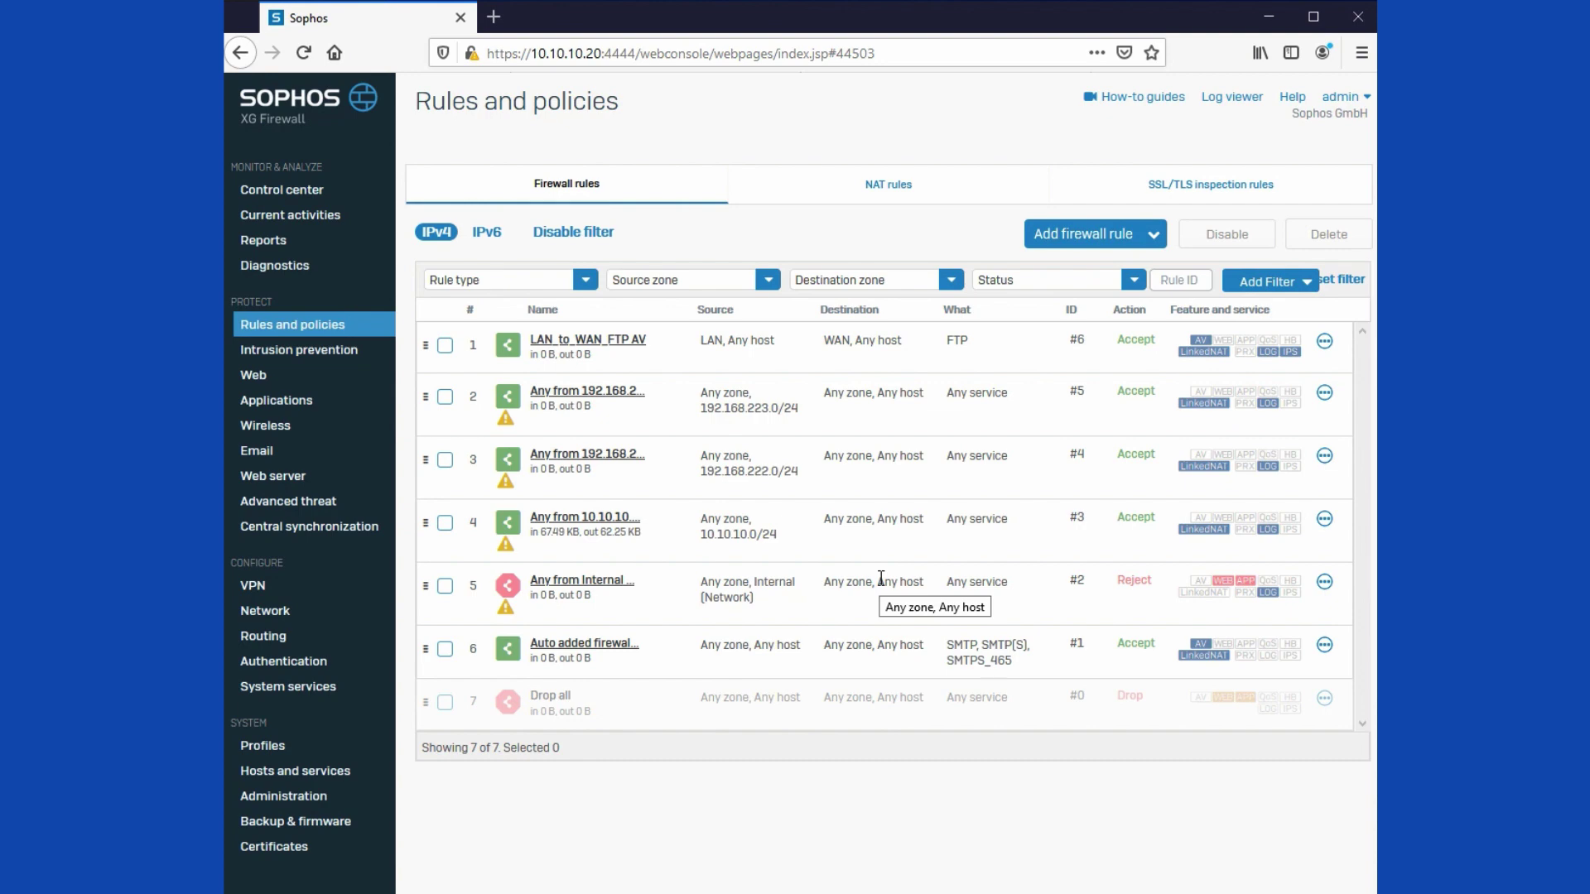
{"action": "left_click", "coordinate": [551, 396]}
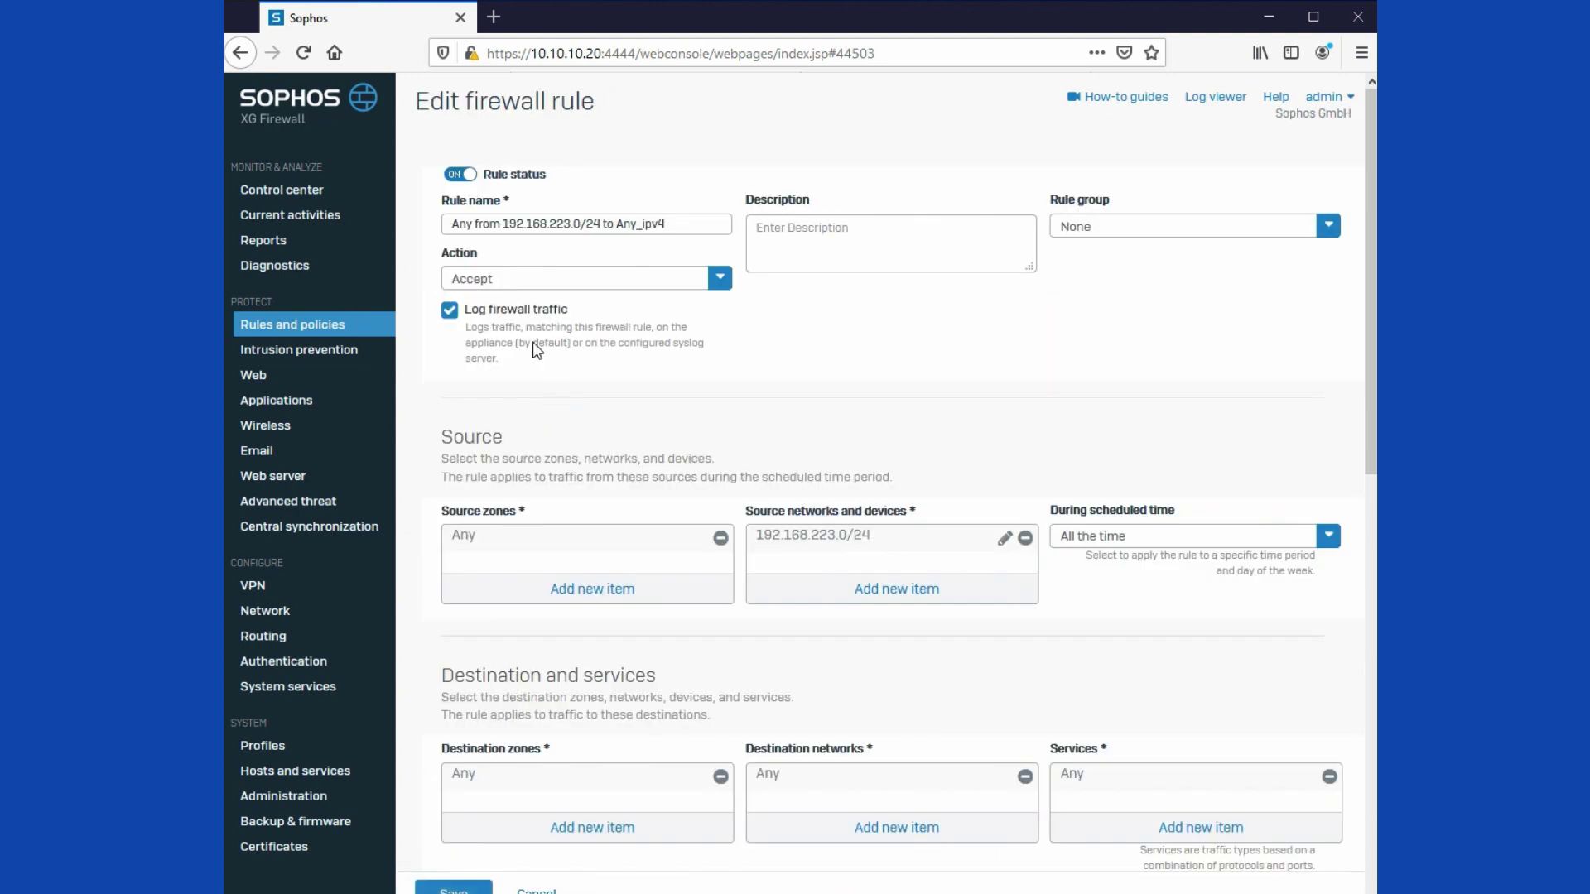
{"action": "left_click_drag", "start_coordinate": [502, 223], "coordinate": [401, 224]}
{"action": "key", "text": "BackSpace"}
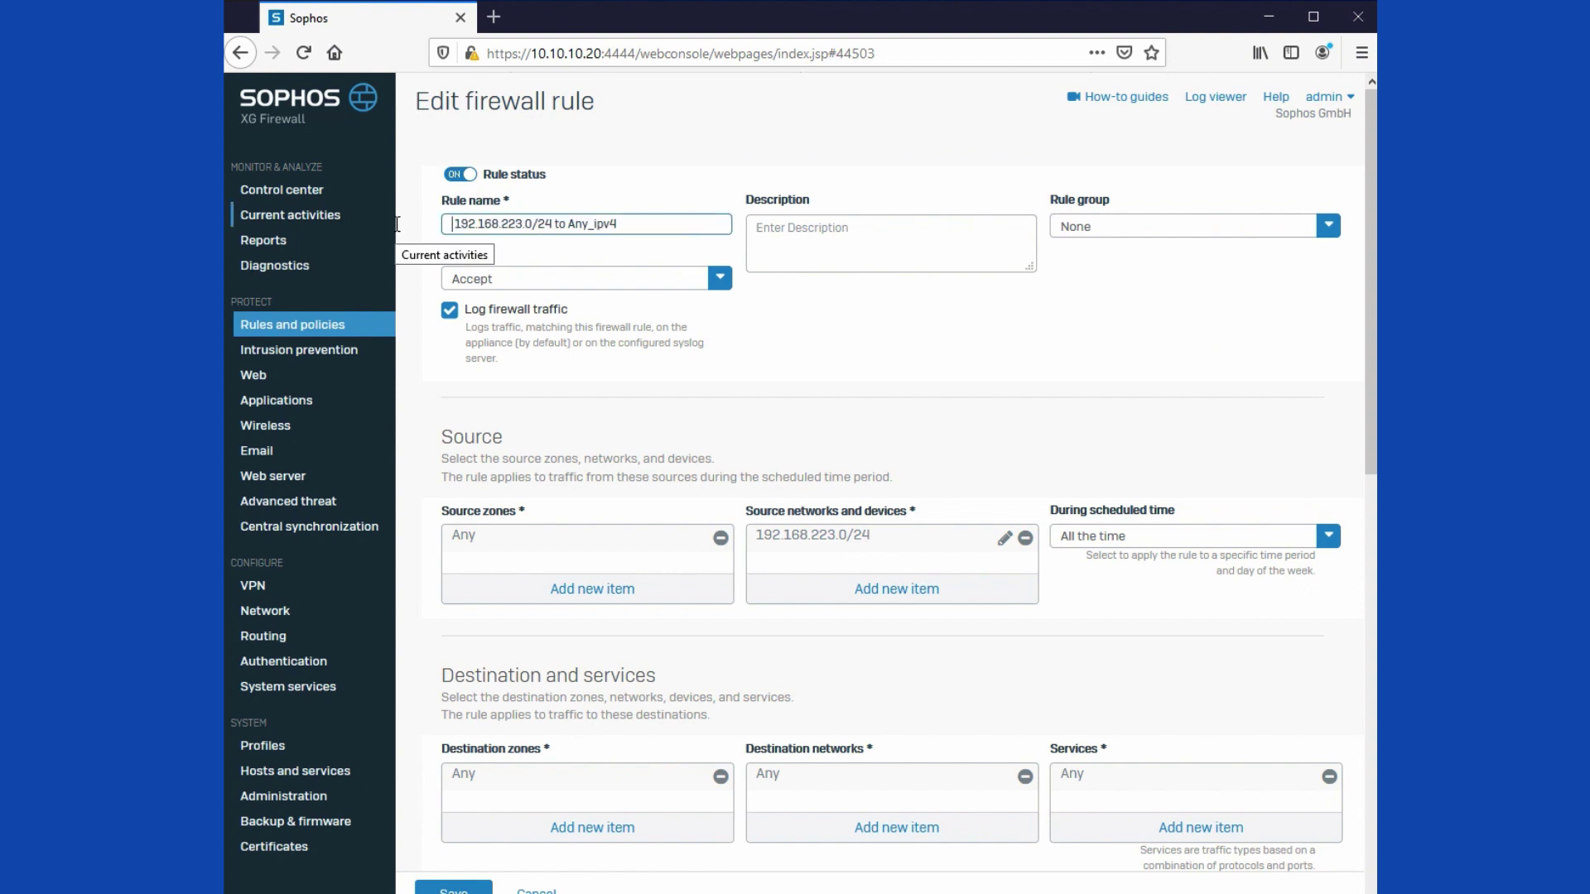
{"action": "type", "text": "DMZ to WA"}
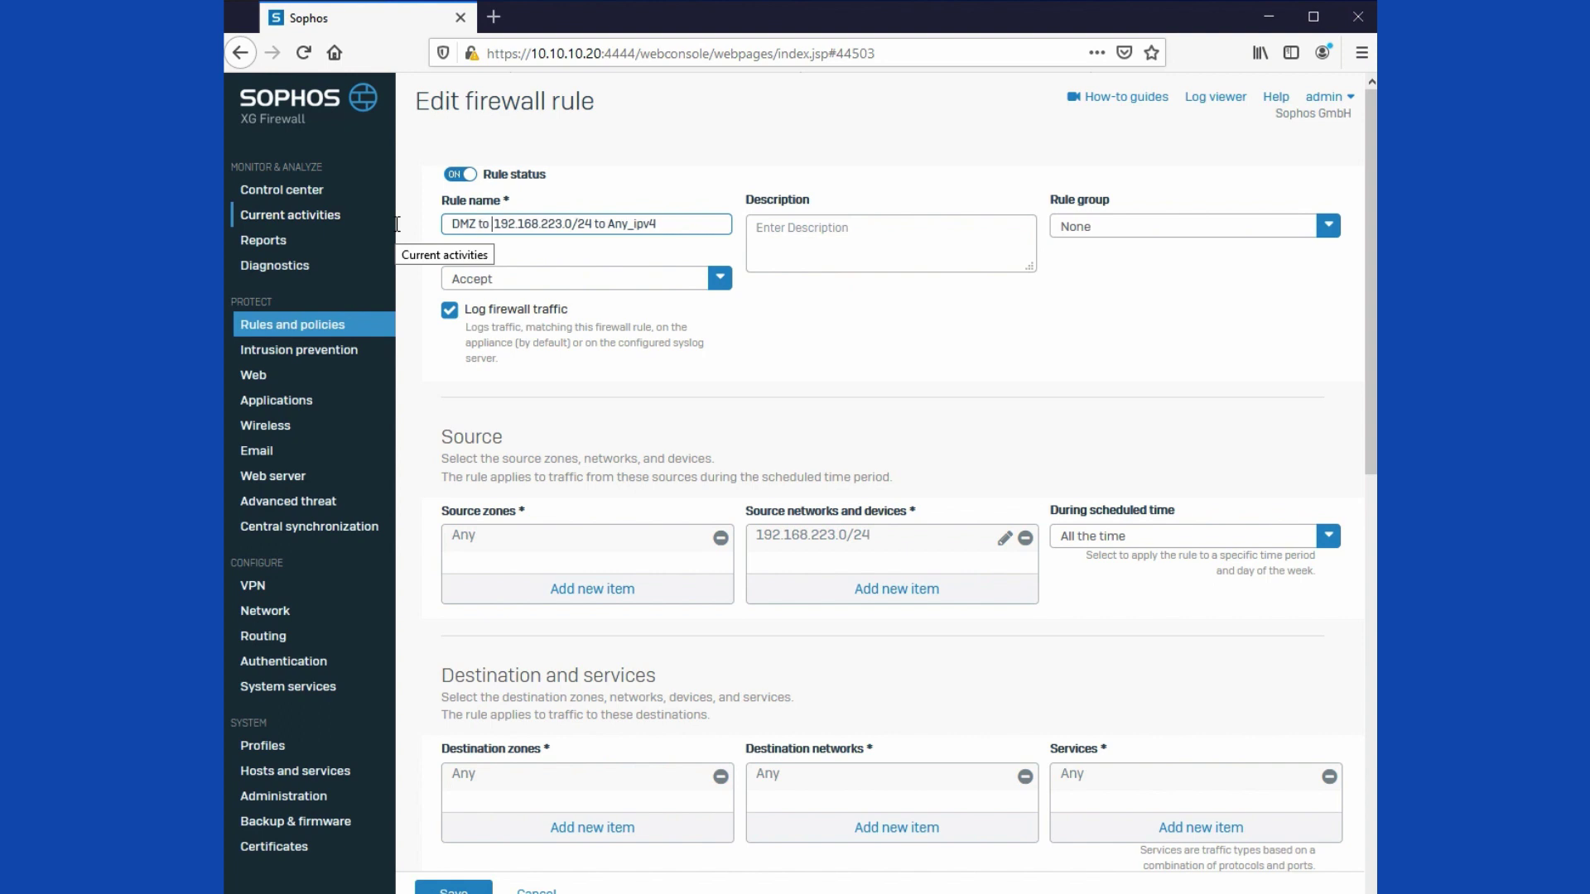
{"action": "type", "text": "N"}
{"action": "key", "text": "End"}
{"action": "key", "text": "BackSpace"}
{"action": "key", "text": "BackSpace"}
{"action": "key", "text": "BackSpace"}
{"action": "key", "text": "BackSpace"}
{"action": "key", "text": "BackSpace"}
{"action": "key", "text": "BackSpace"}
{"action": "key", "text": "BackSpace"}
{"action": "key", "text": "BackSpace"}
{"action": "key", "text": "BackSpace"}
{"action": "key", "text": "BackSpace"}
{"action": "key", "text": "BackSpace"}
{"action": "key", "text": "BackSpace"}
Step: Replace Any with DMZ as source zone and WAN as destination zone
{"action": "left_click", "coordinate": [721, 538]}
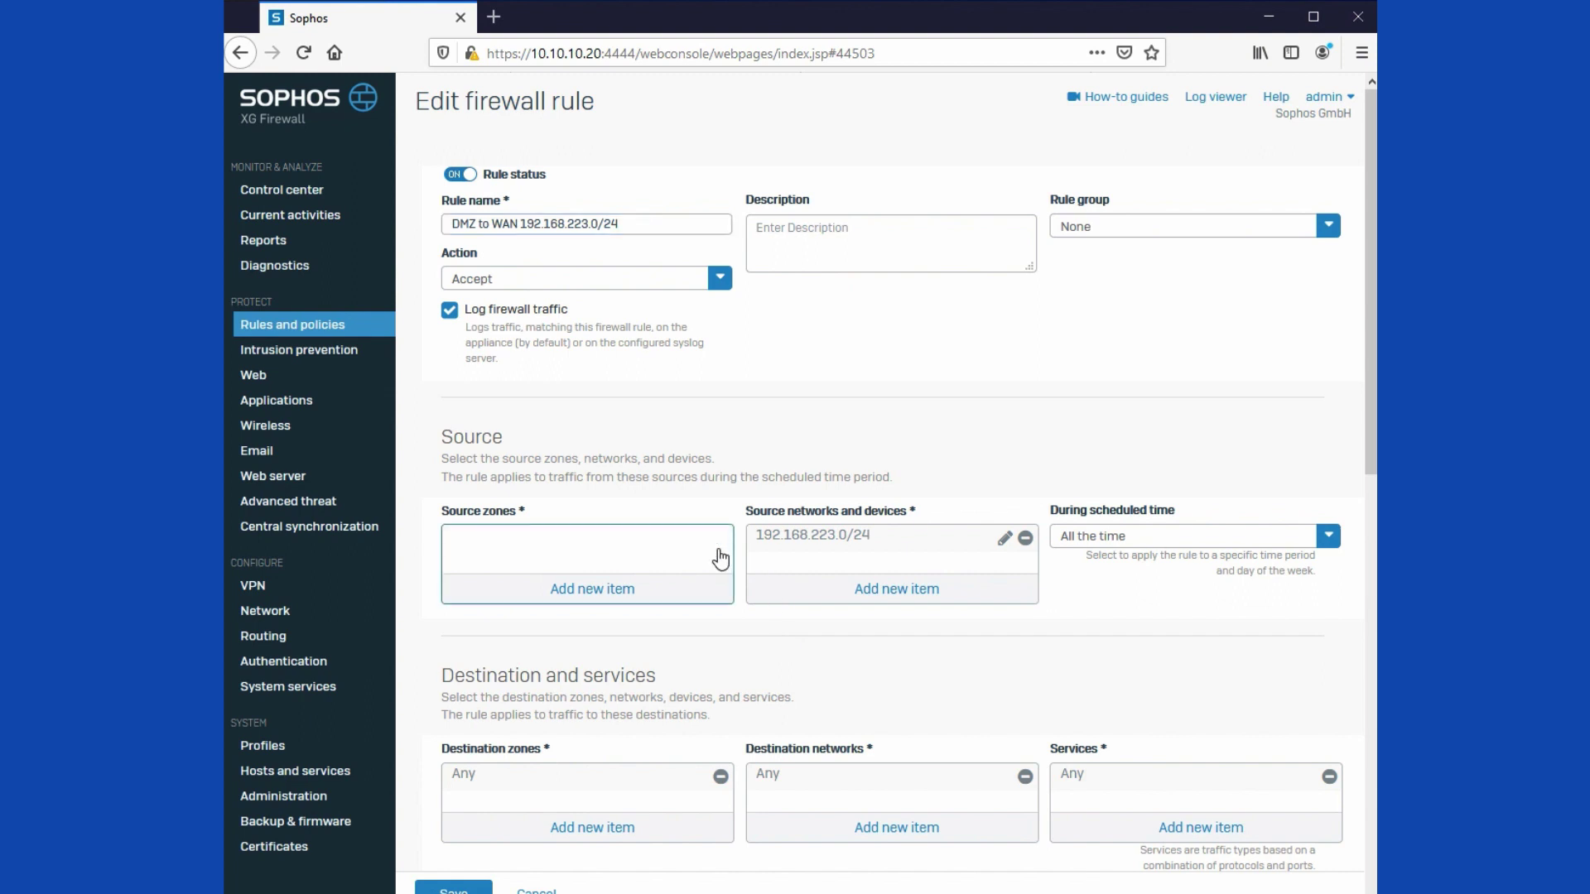
{"action": "left_click", "coordinate": [592, 590]}
{"action": "left_click", "coordinate": [461, 688]}
{"action": "left_click", "coordinate": [606, 756]}
{"action": "left_click", "coordinate": [626, 841]}
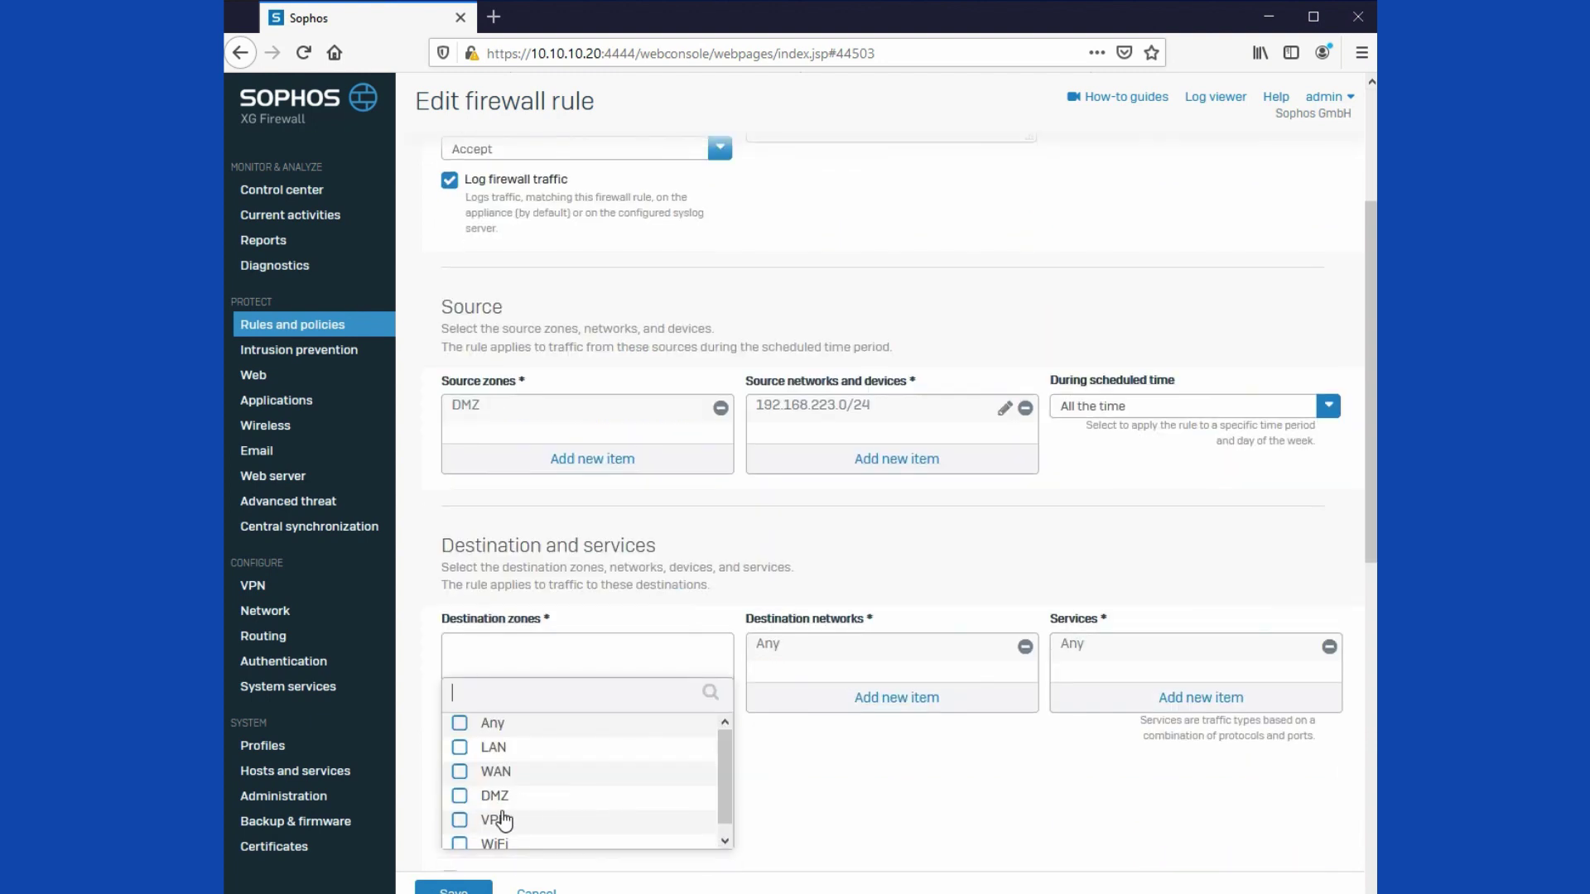
{"action": "left_click", "coordinate": [460, 818]}
{"action": "left_click", "coordinate": [461, 818]}
{"action": "left_click", "coordinate": [461, 770]}
{"action": "left_click", "coordinate": [602, 862]}
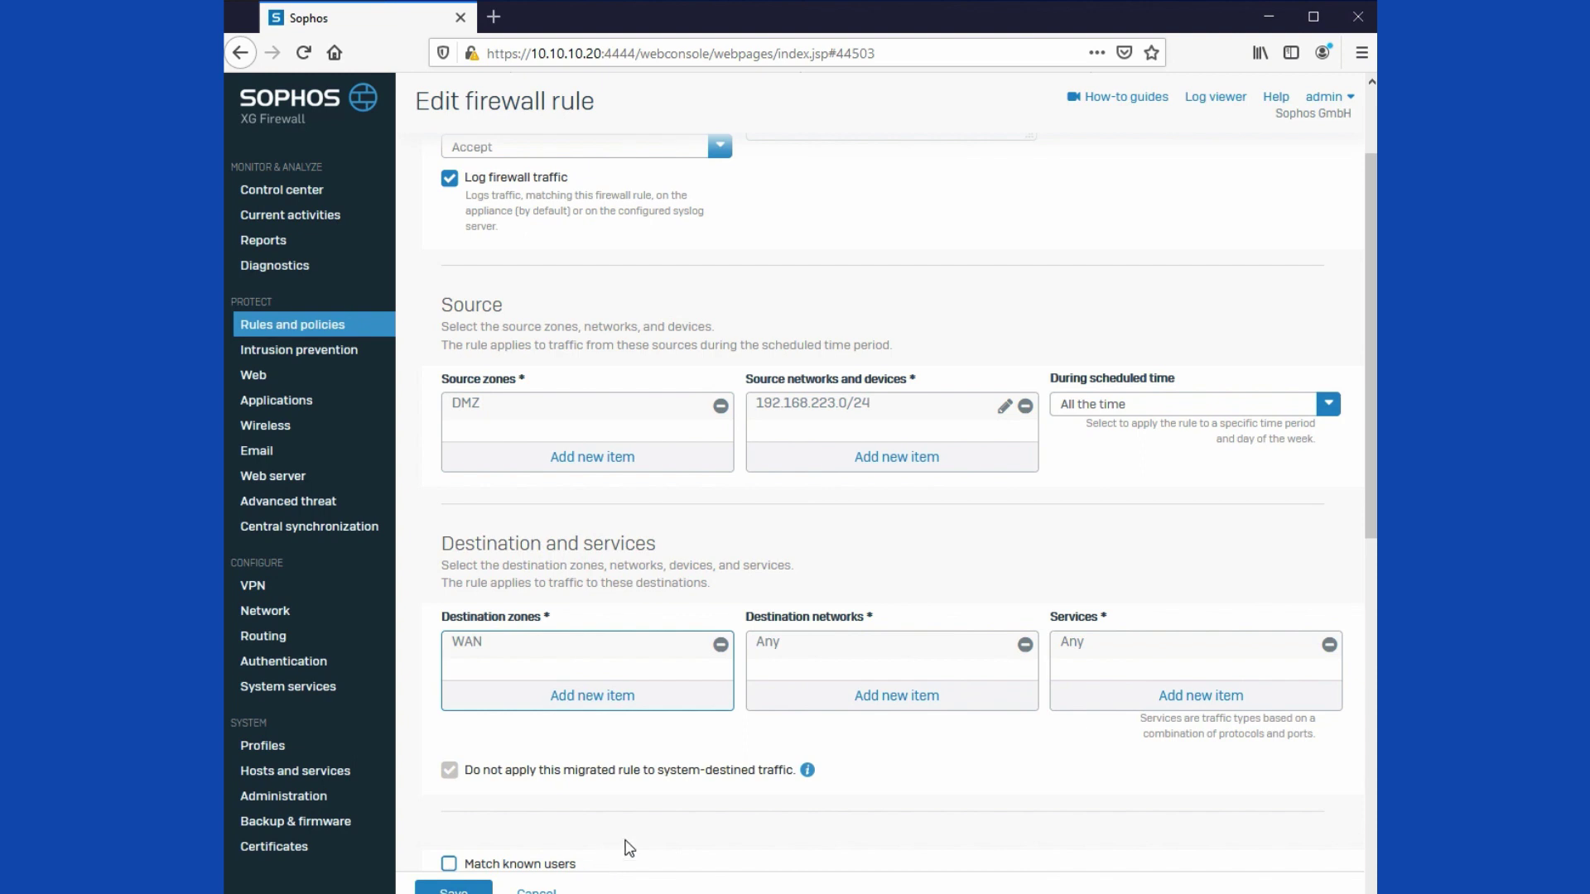
Step: Choose to create a new rule group for this rule
{"action": "scroll", "coordinate": [1271, 498], "scroll_direction": "up", "scroll_amount": 2}
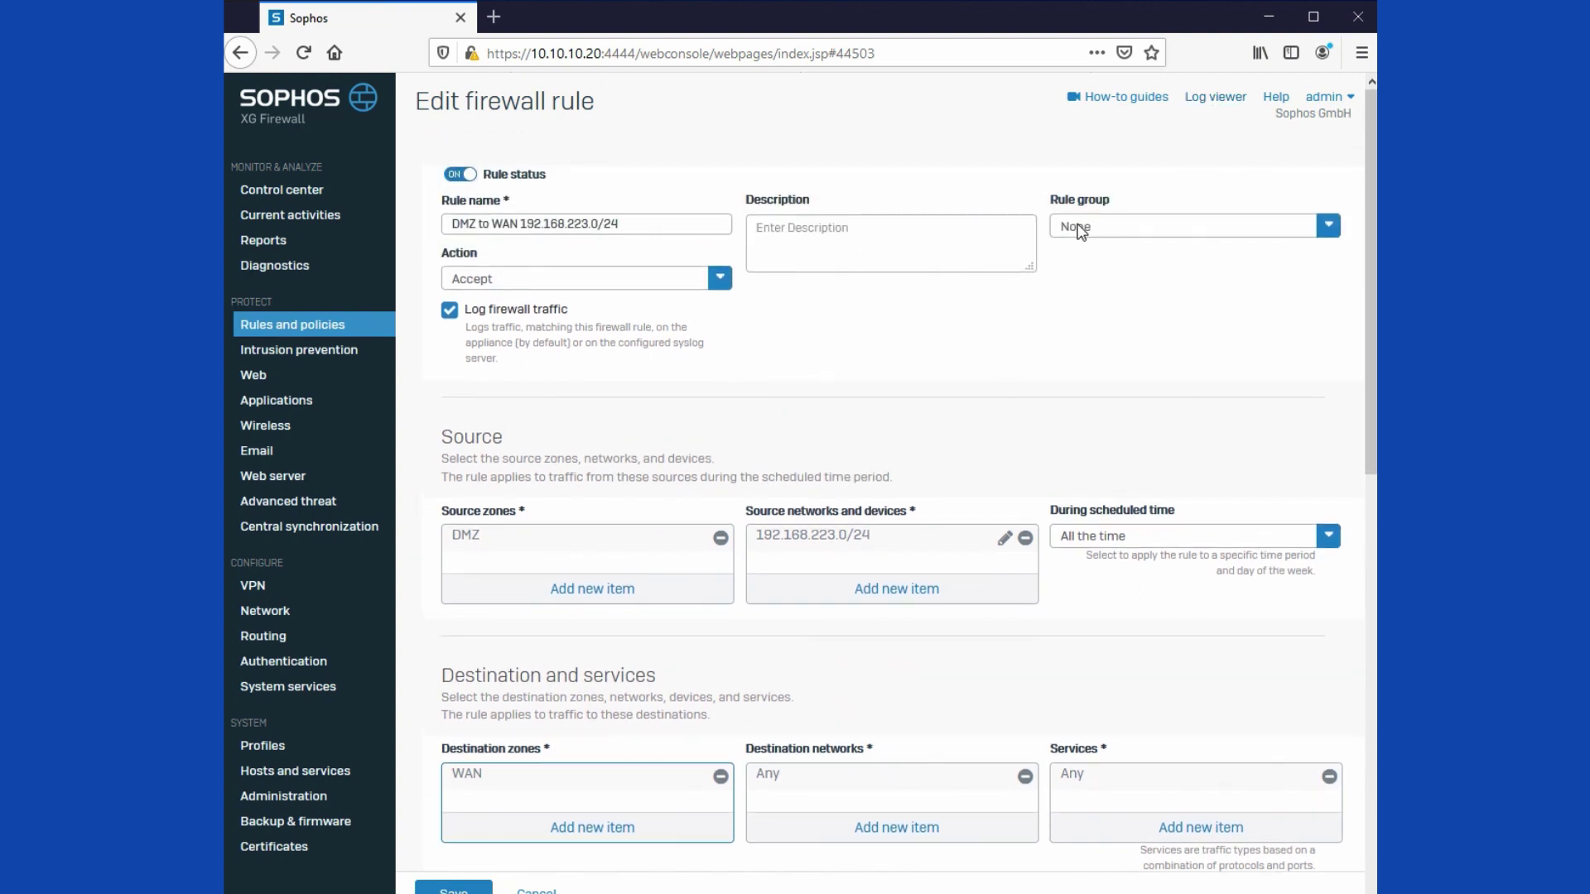
{"action": "left_click", "coordinate": [1078, 237]}
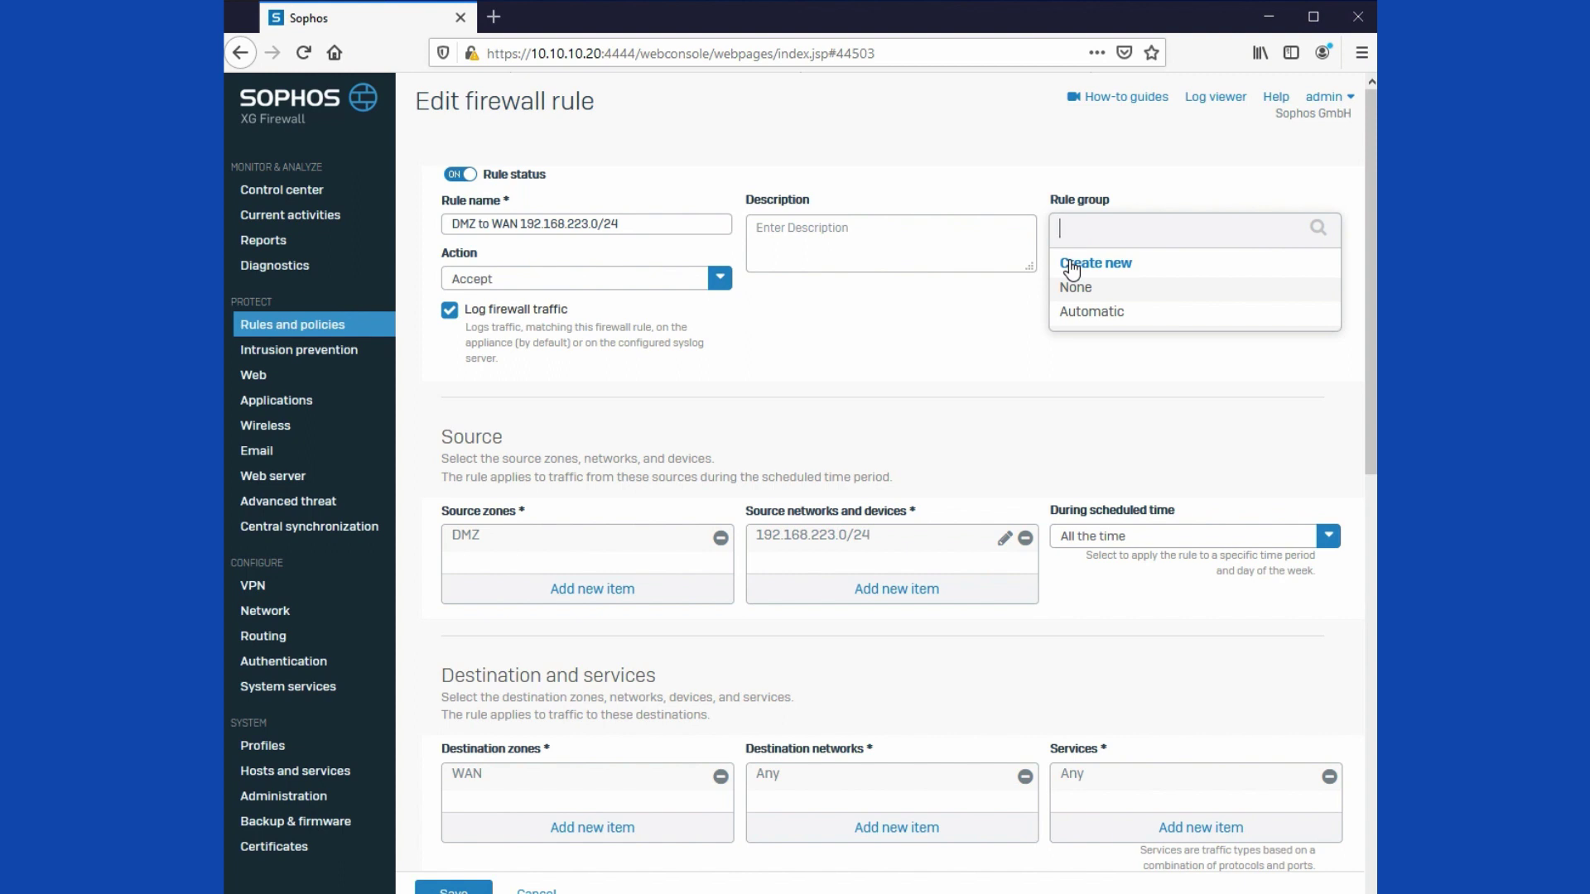
{"action": "left_click", "coordinate": [1072, 270]}
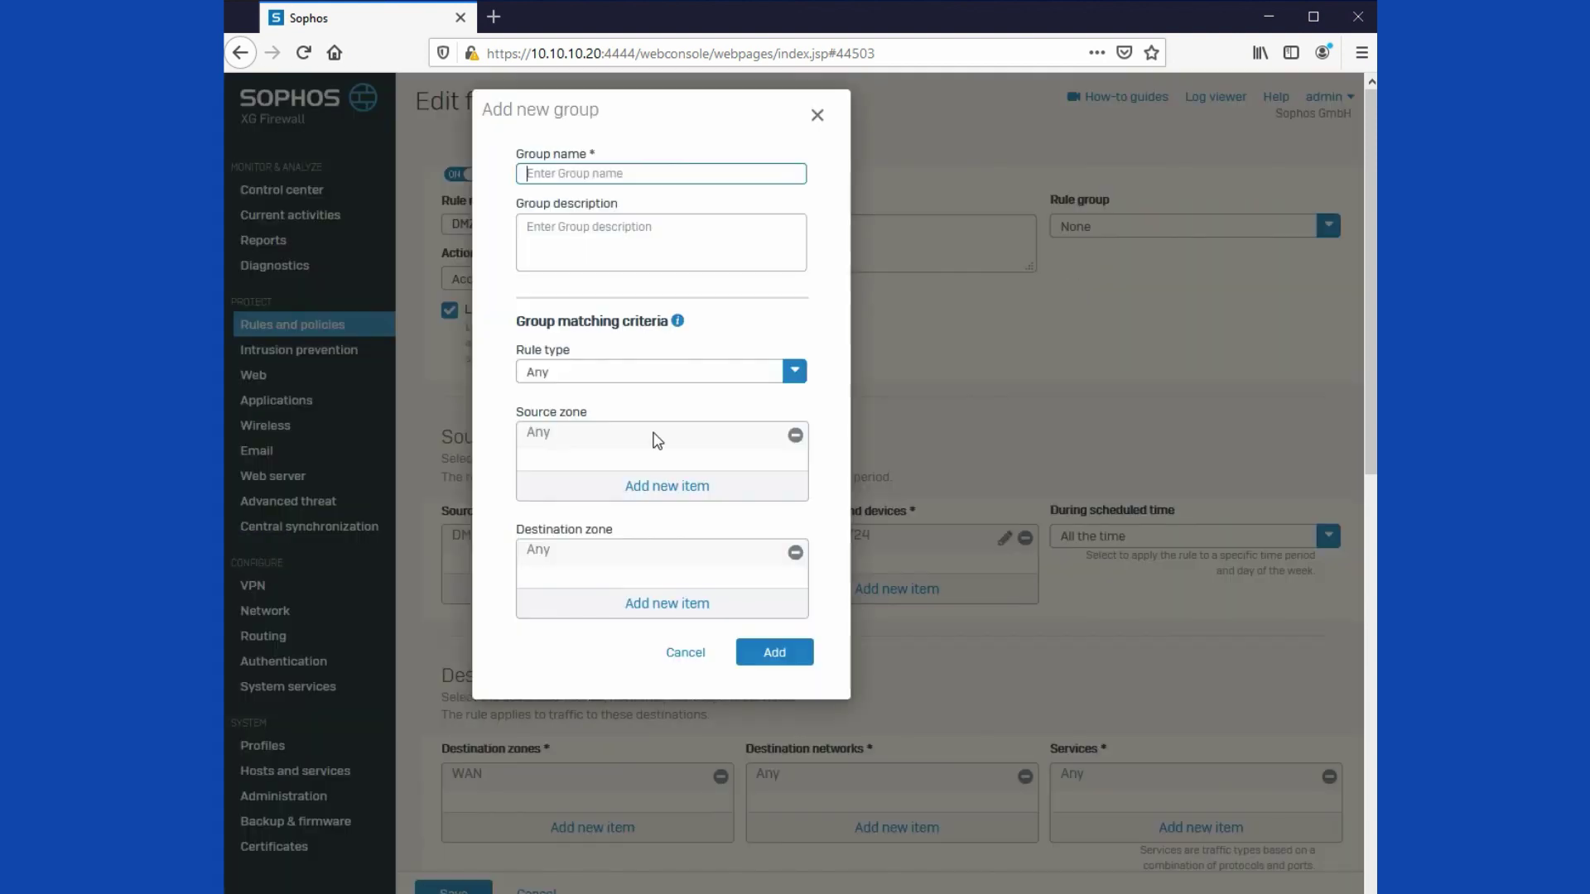
Step: Add the DMZ to WAN Policies group for network rules with DMZ source and WAN destination zones
{"action": "type", "text": "DMZ to WAN Policies"}
{"action": "left_click", "coordinate": [721, 376]}
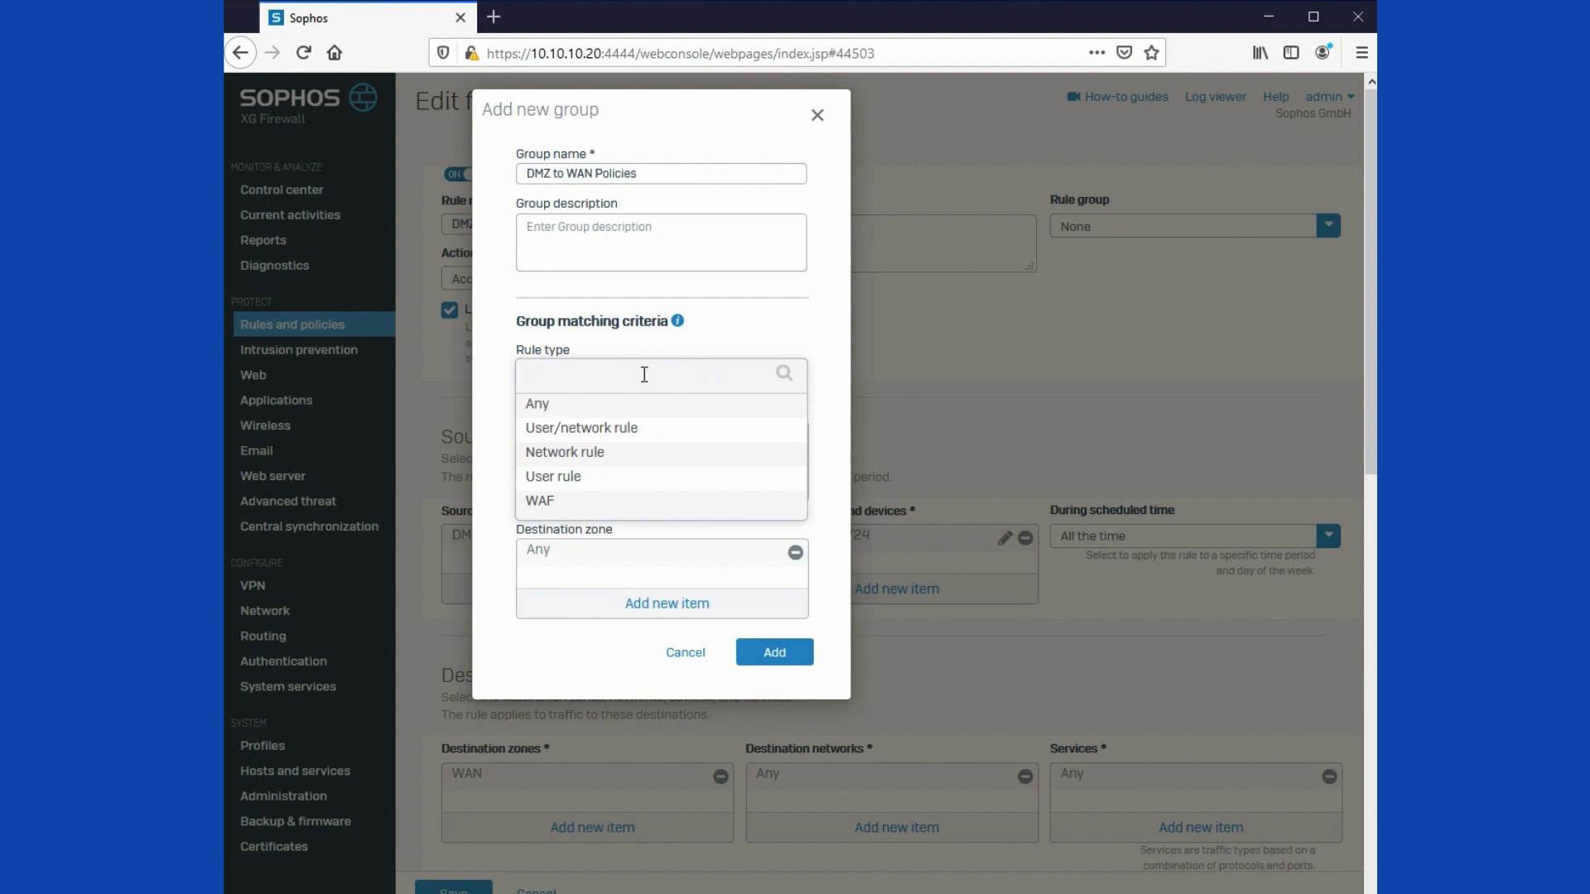
{"action": "left_click", "coordinate": [580, 456]}
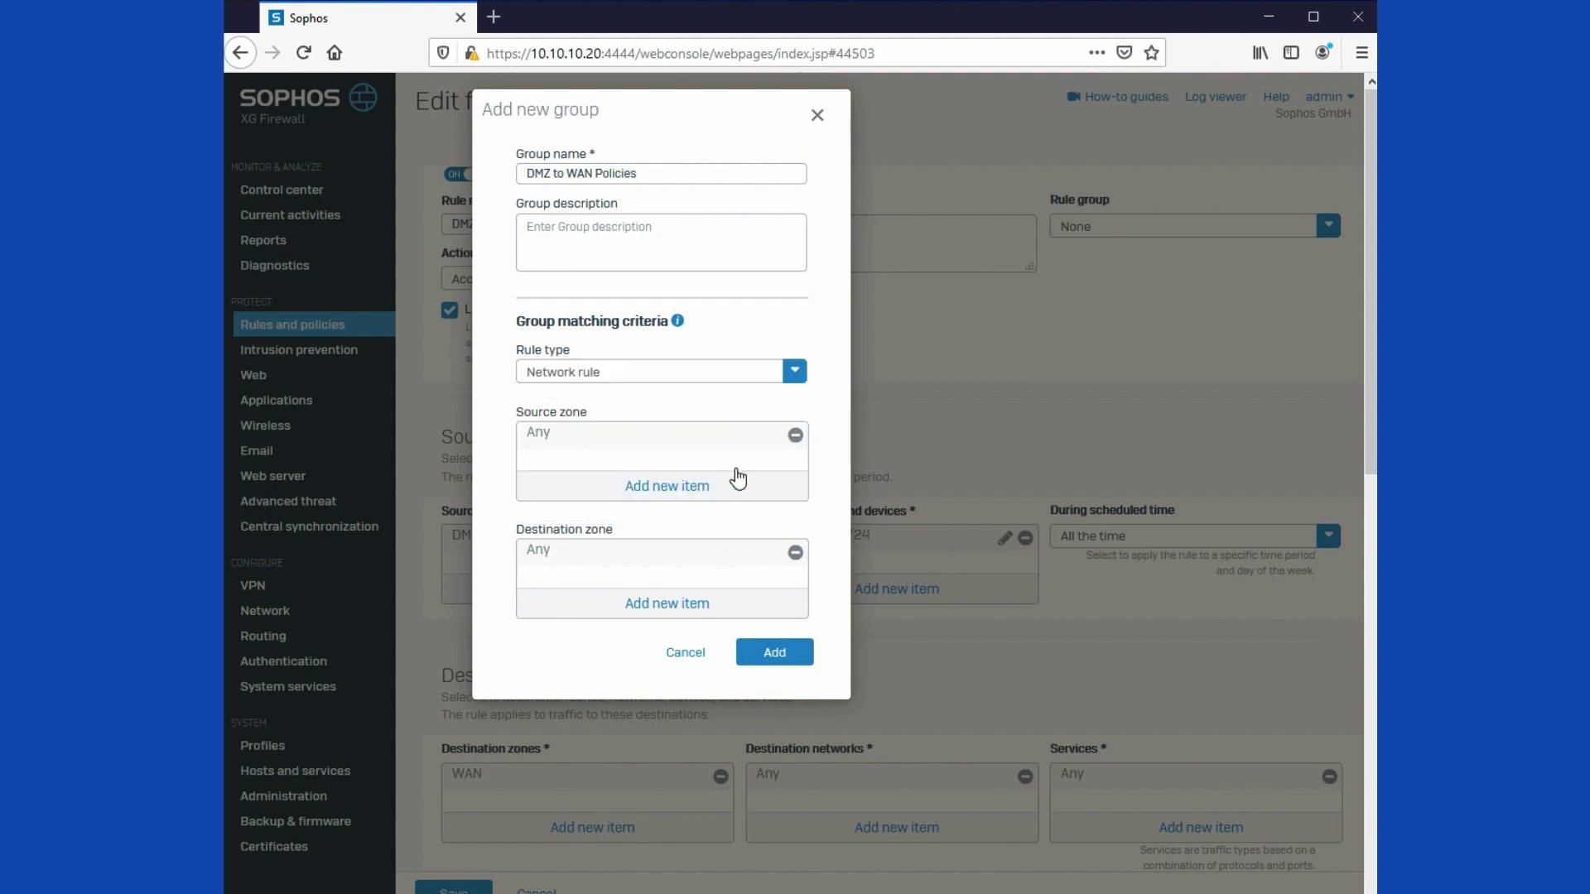
{"action": "left_click", "coordinate": [796, 436]}
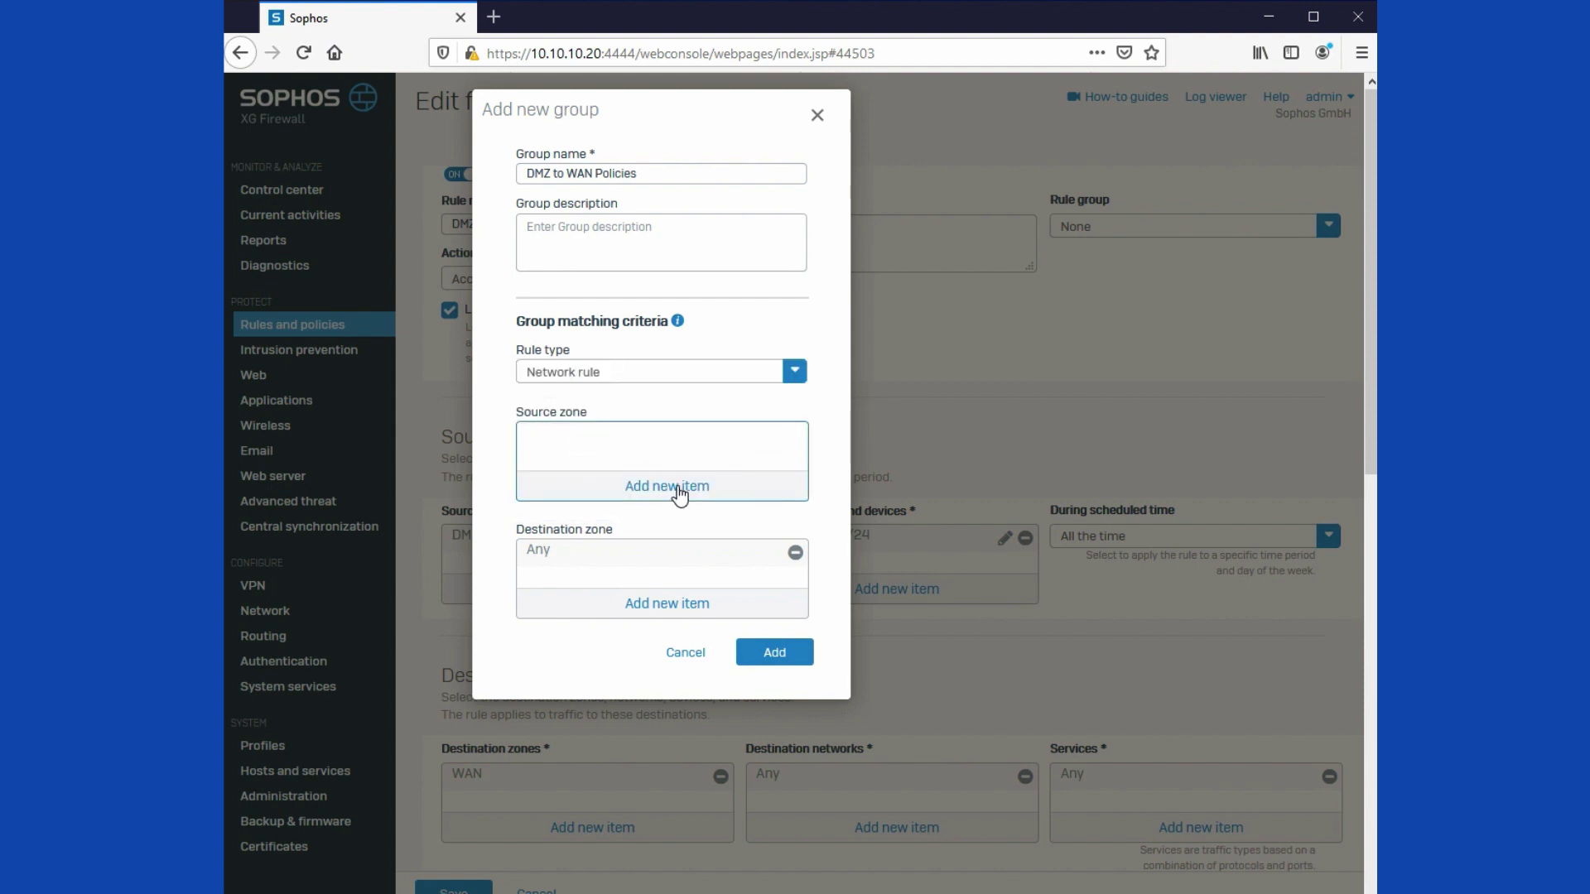
{"action": "left_click", "coordinate": [678, 492]}
{"action": "left_click", "coordinate": [564, 585]}
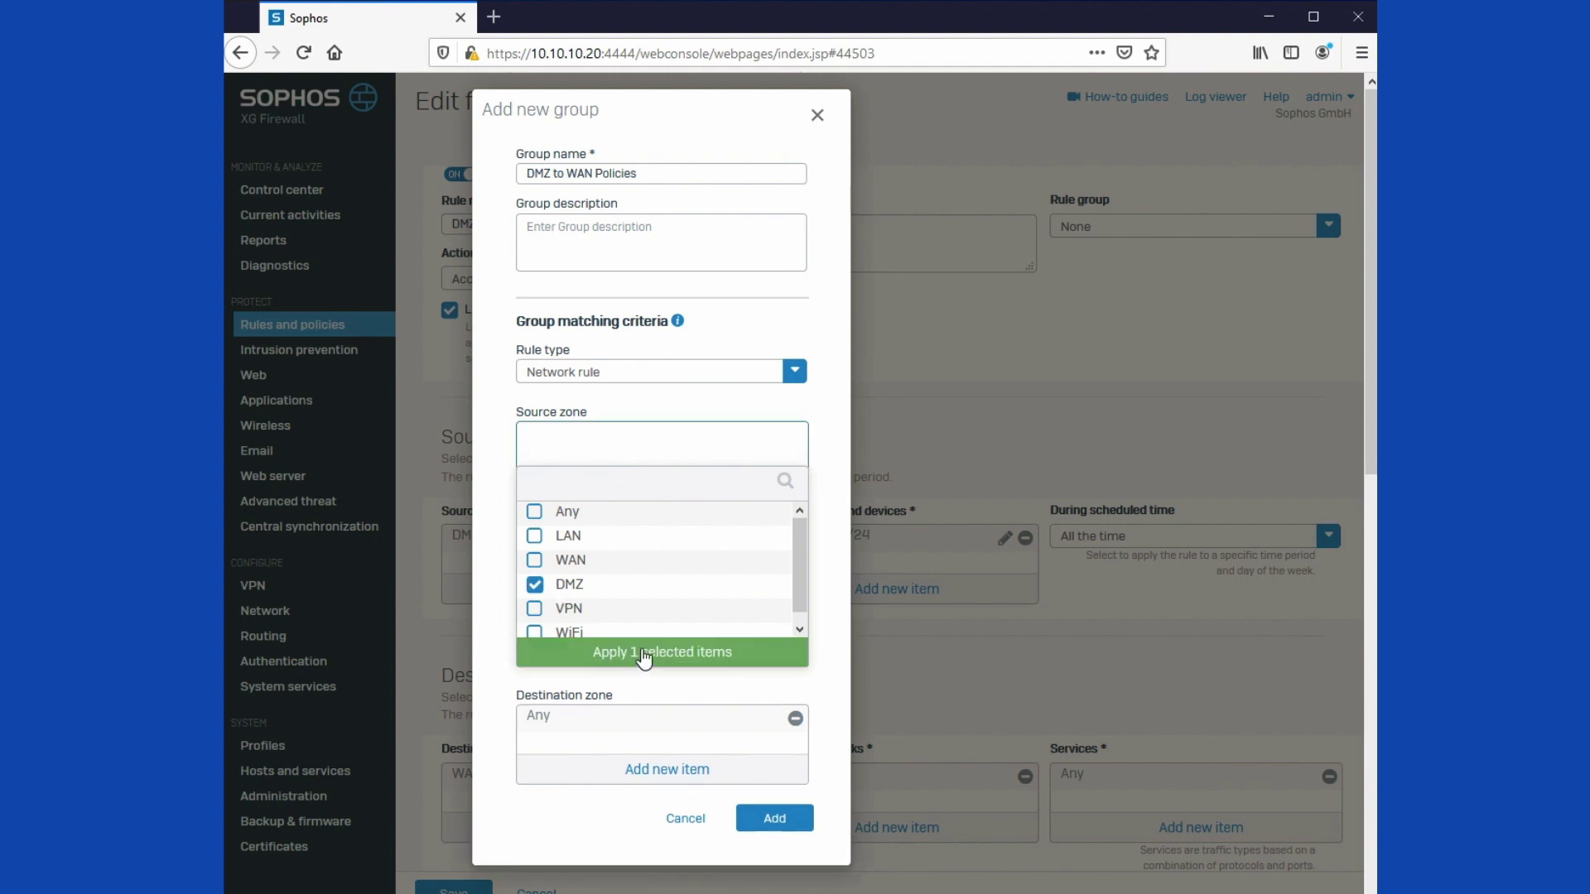
{"action": "left_click", "coordinate": [645, 657]}
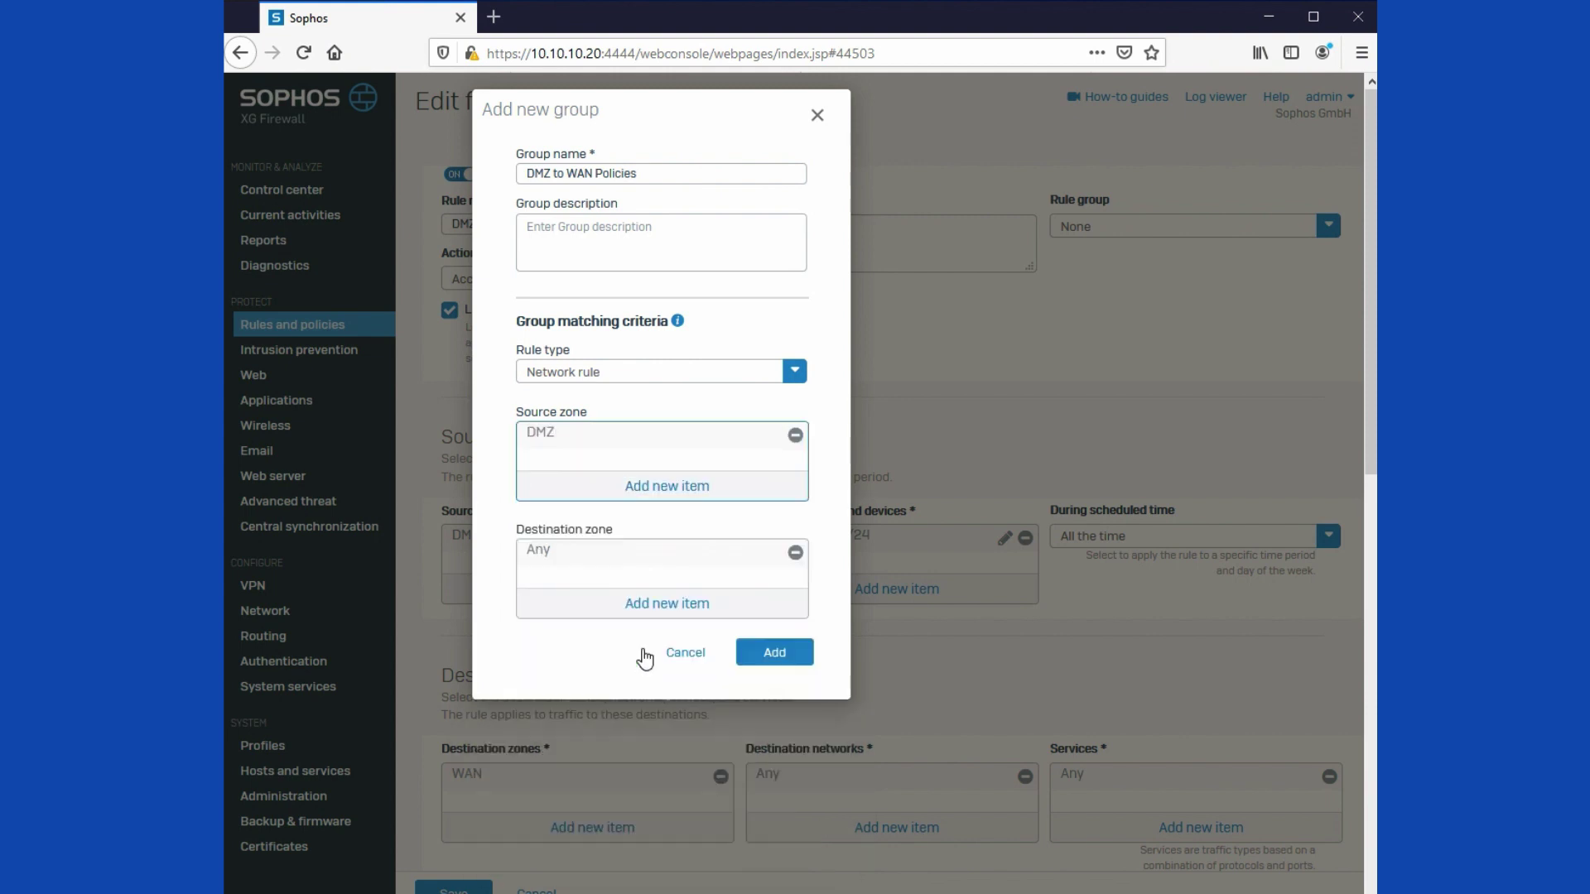
{"action": "left_click", "coordinate": [795, 554]}
{"action": "left_click", "coordinate": [671, 605]}
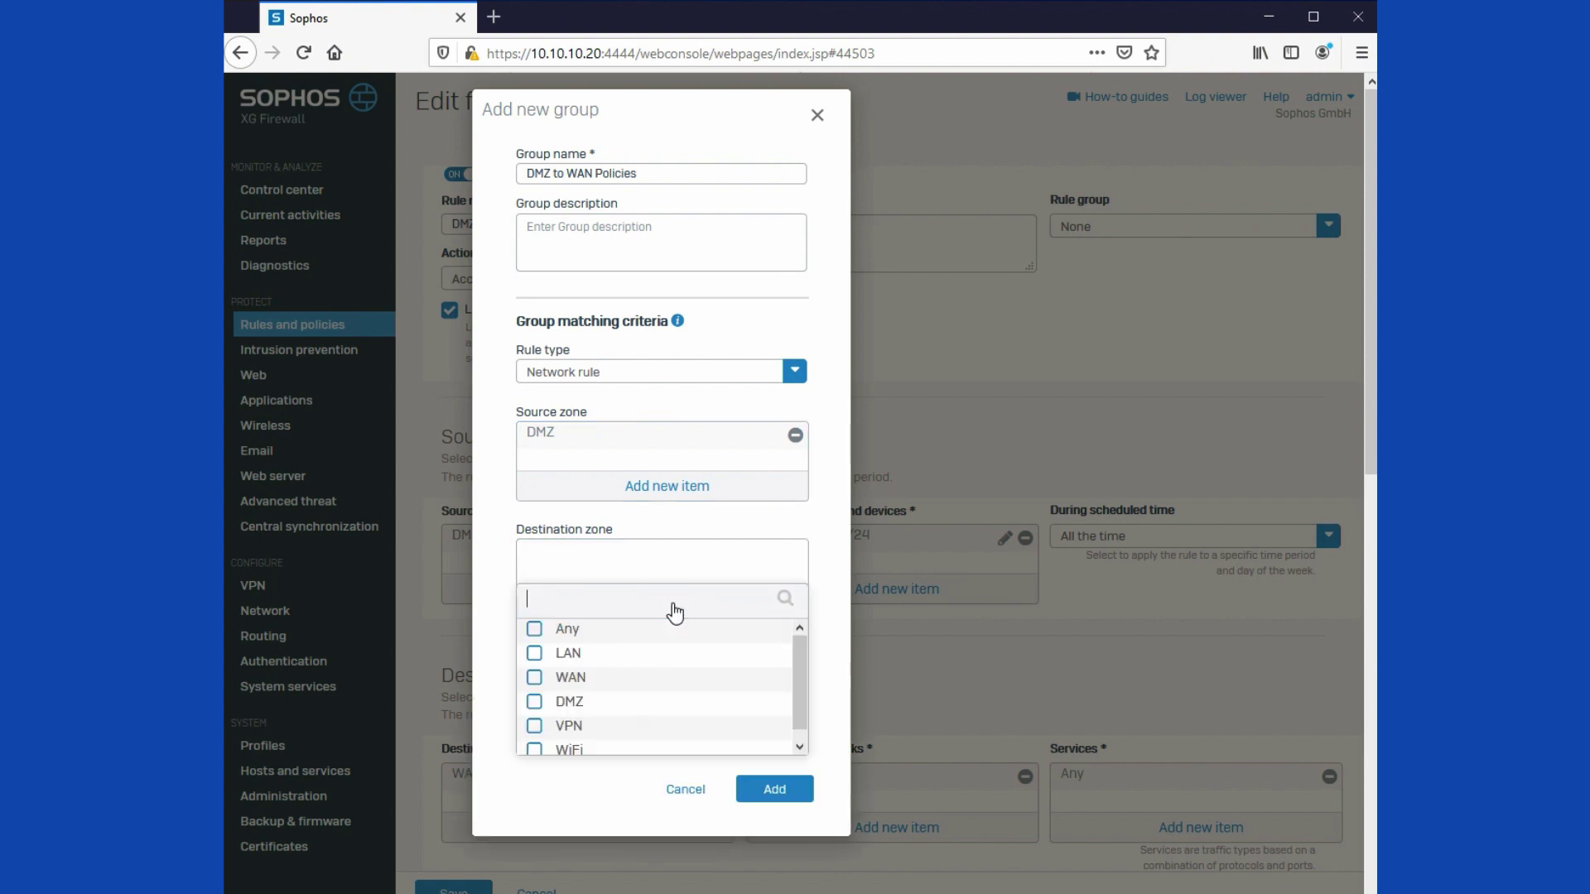
{"action": "left_click", "coordinate": [535, 679]}
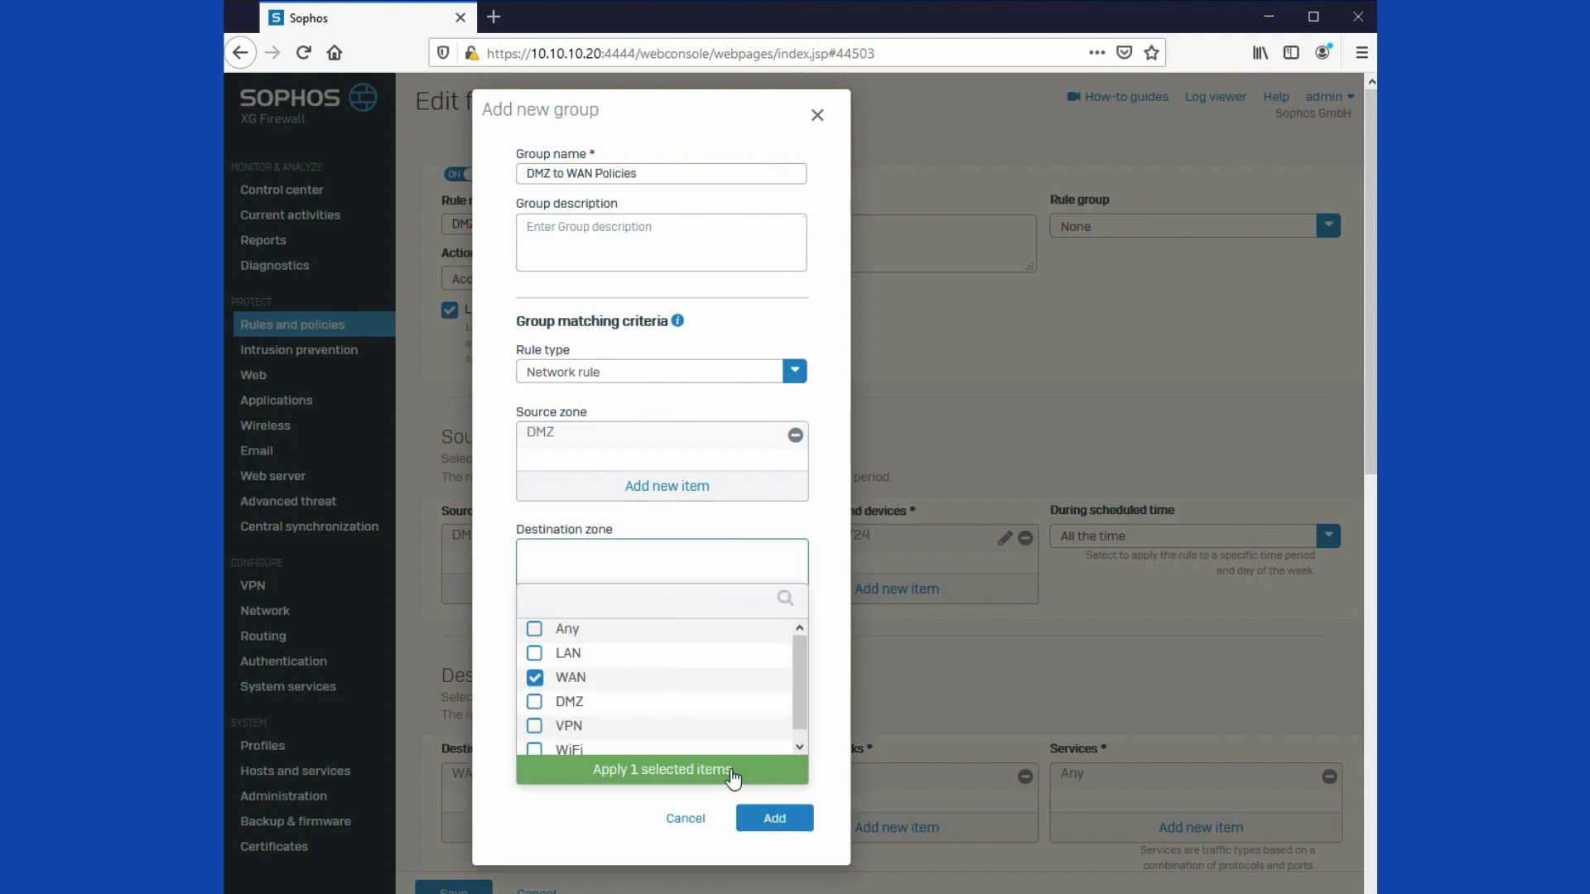
{"action": "left_click", "coordinate": [732, 771]}
{"action": "left_click", "coordinate": [775, 653]}
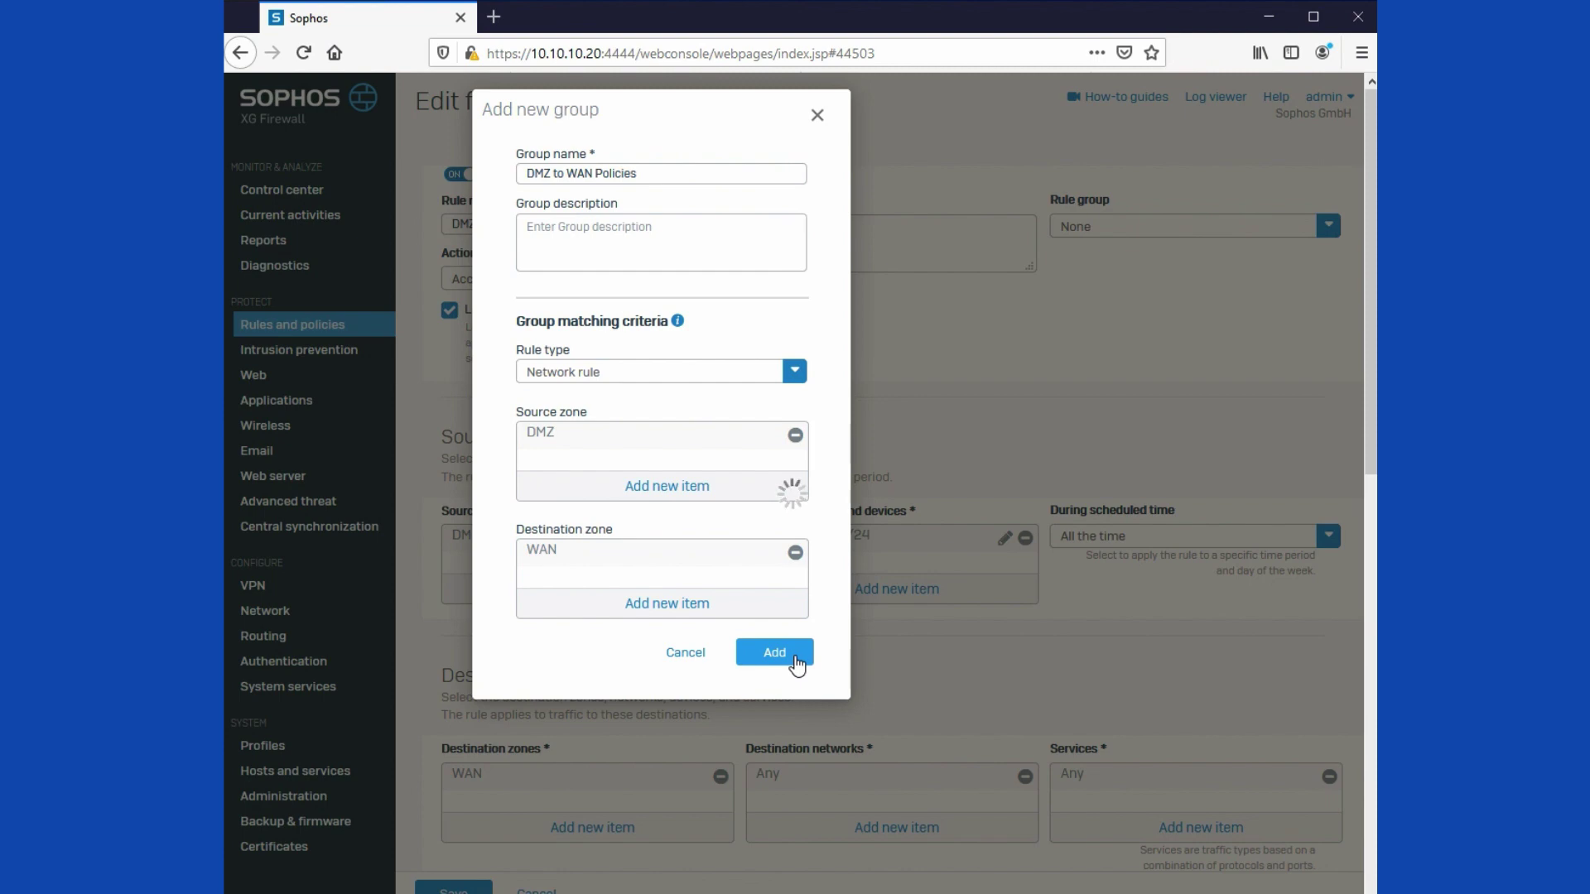
Step: Save the 192.168.223.0/24 rule with its new group
{"action": "scroll", "coordinate": [713, 649], "scroll_direction": "down", "scroll_amount": 5}
{"action": "scroll", "coordinate": [717, 654], "scroll_direction": "down", "scroll_amount": 3}
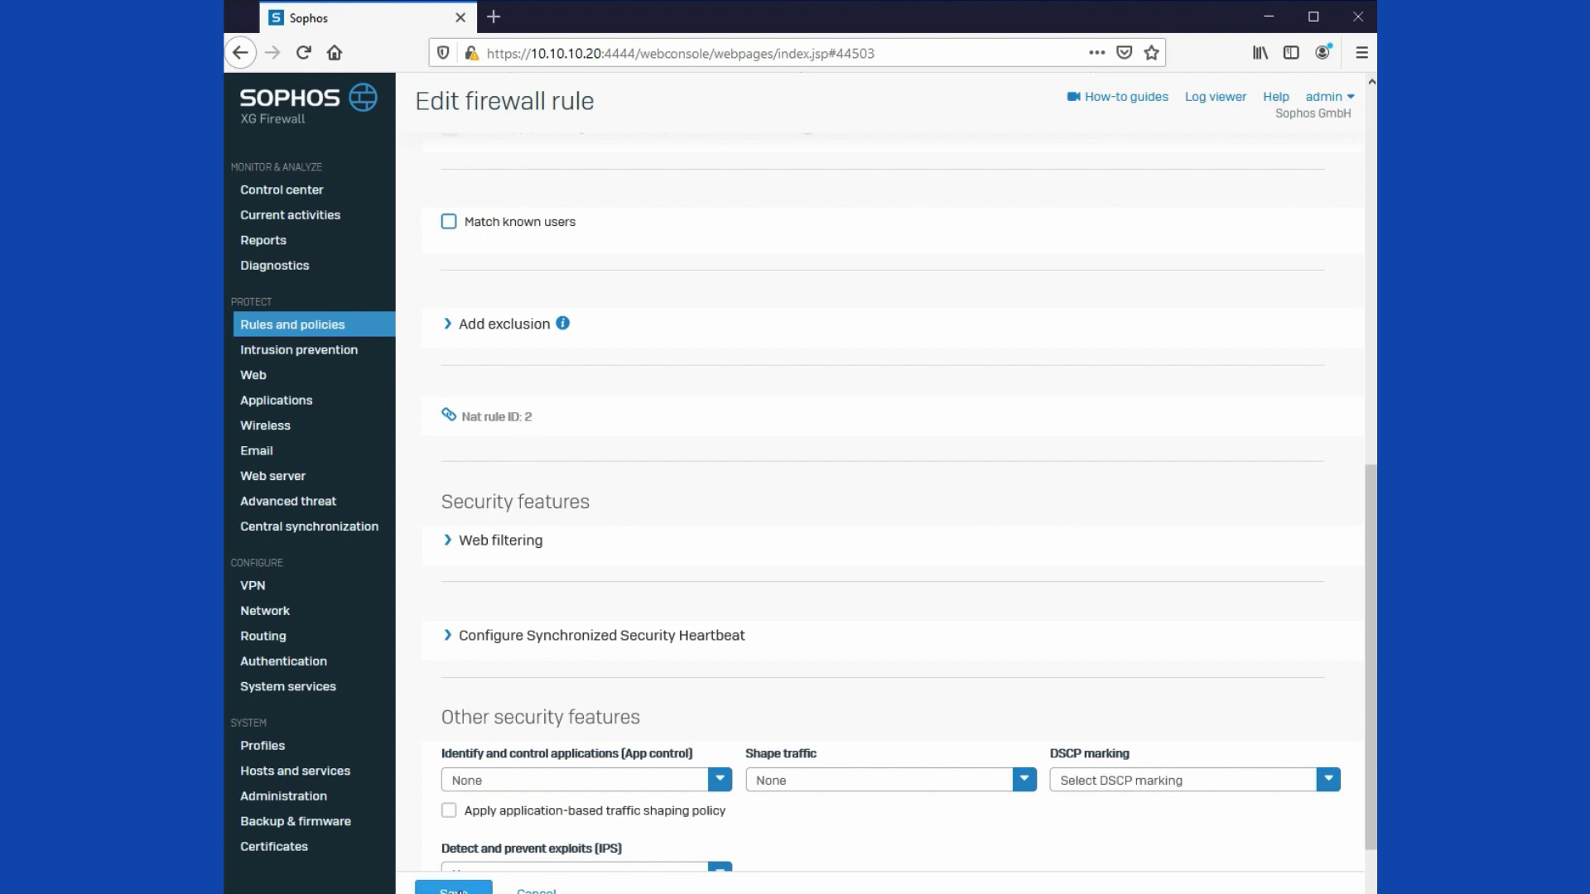
{"action": "left_click", "coordinate": [457, 891]}
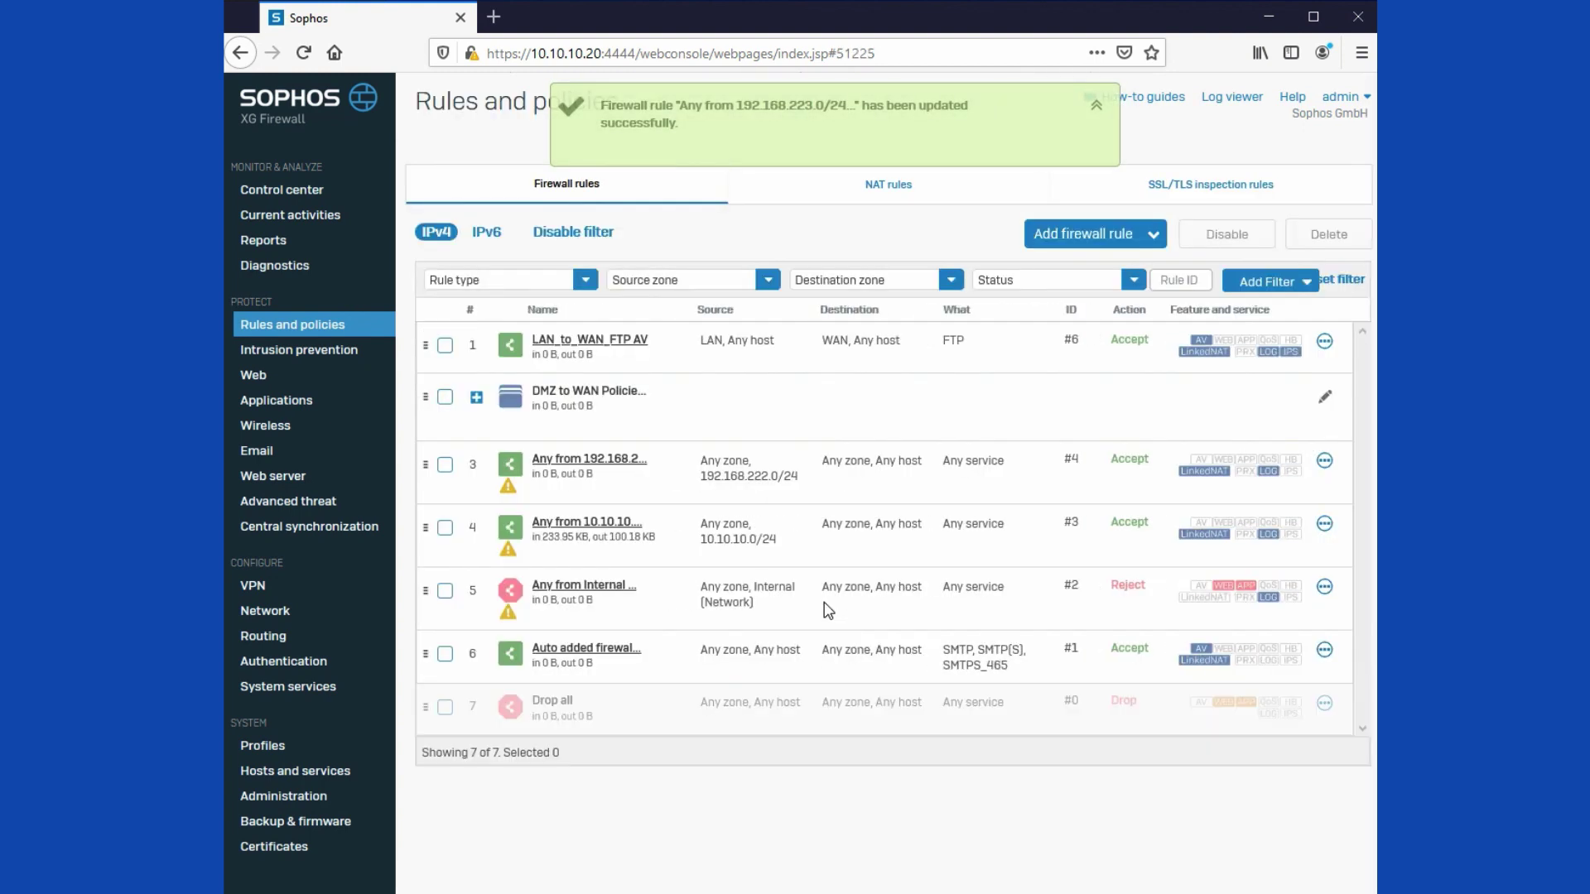
Step: Open rule 3 and rename it DMZ to WAN 192.168.222.0/24
{"action": "left_click", "coordinate": [619, 462]}
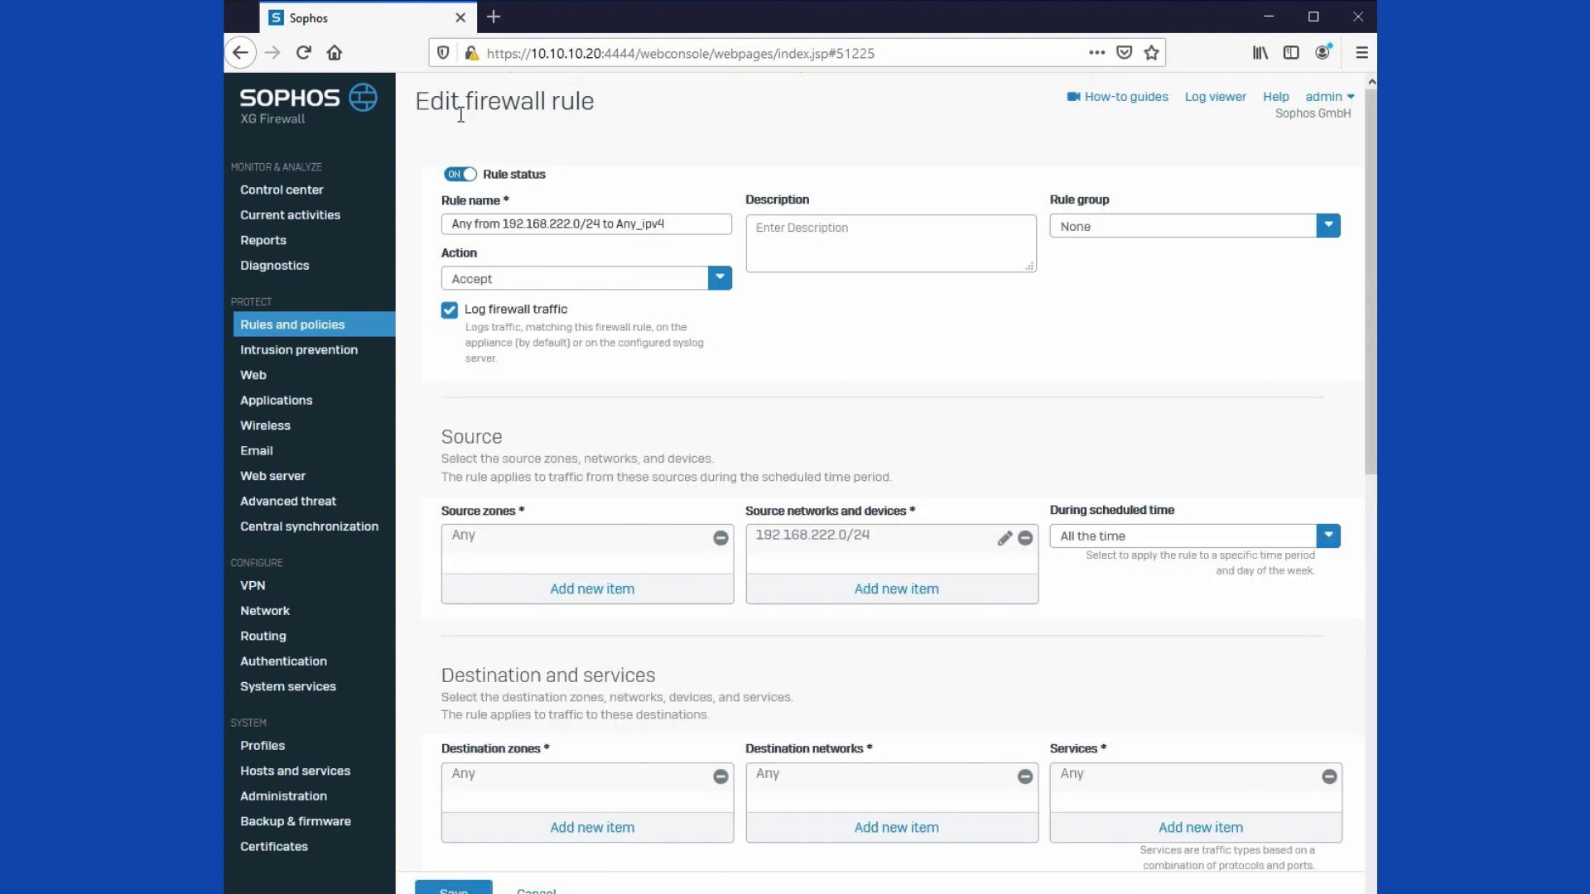
{"action": "left_click_drag", "start_coordinate": [502, 223], "coordinate": [418, 217]}
{"action": "type", "text": "DMZ to WAN"}
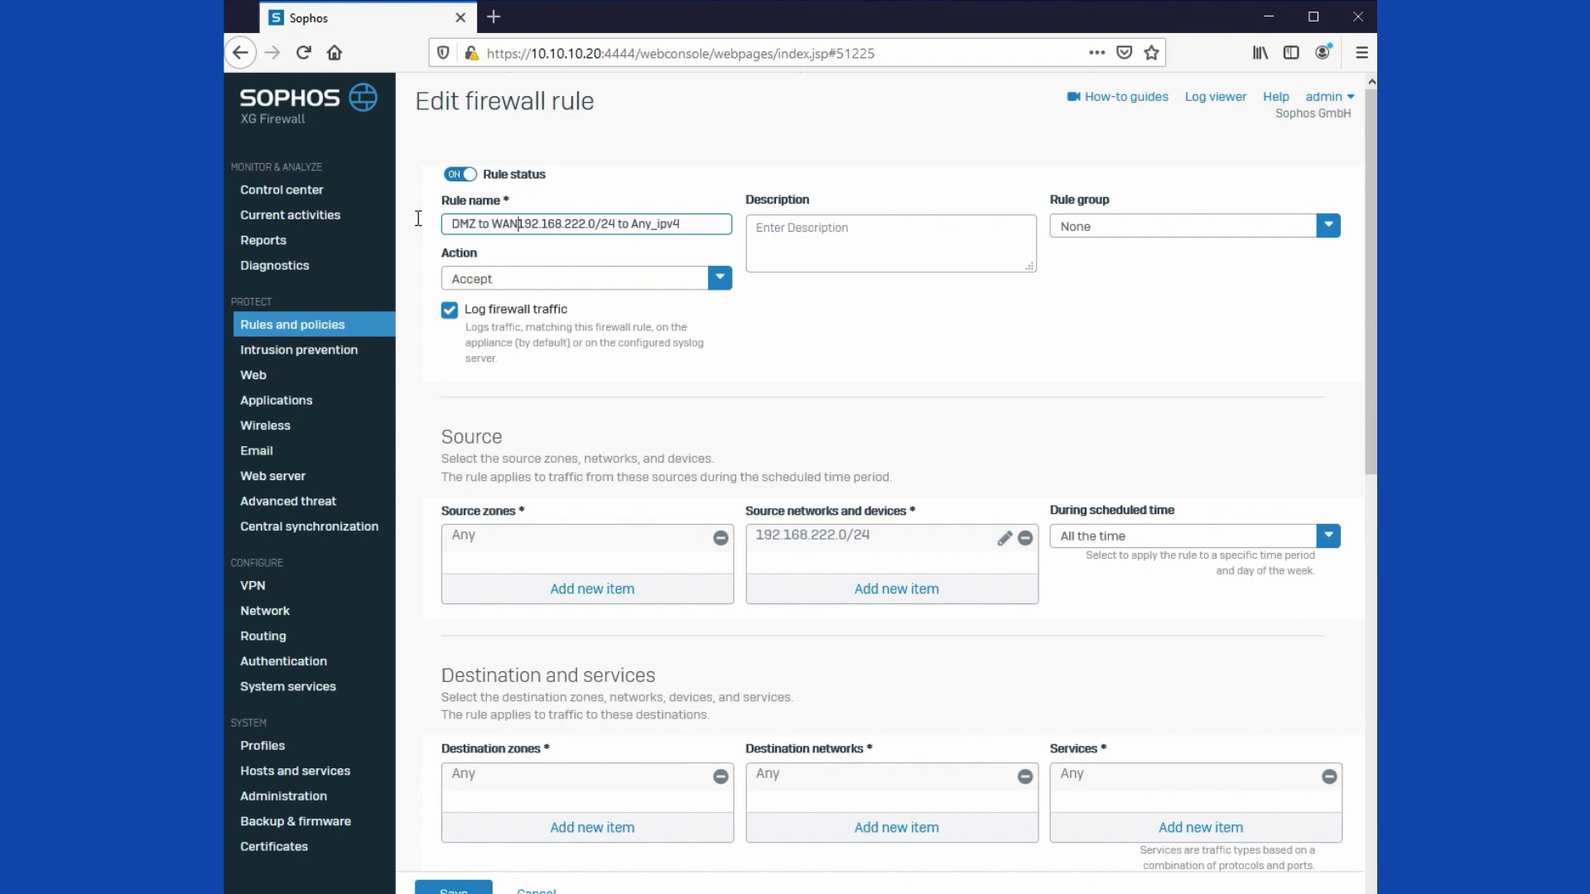
{"action": "key", "text": "BackSpace"}
{"action": "key", "text": "BackSpace"}
{"action": "key", "text": "BackSpace"}
{"action": "key", "text": "BackSpace"}
{"action": "key", "text": "BackSpace"}
{"action": "key", "text": "BackSpace"}
{"action": "key", "text": "BackSpace"}
Step: Replace Any with DMZ as source zone and WAN as destination zone
{"action": "left_click", "coordinate": [721, 538]}
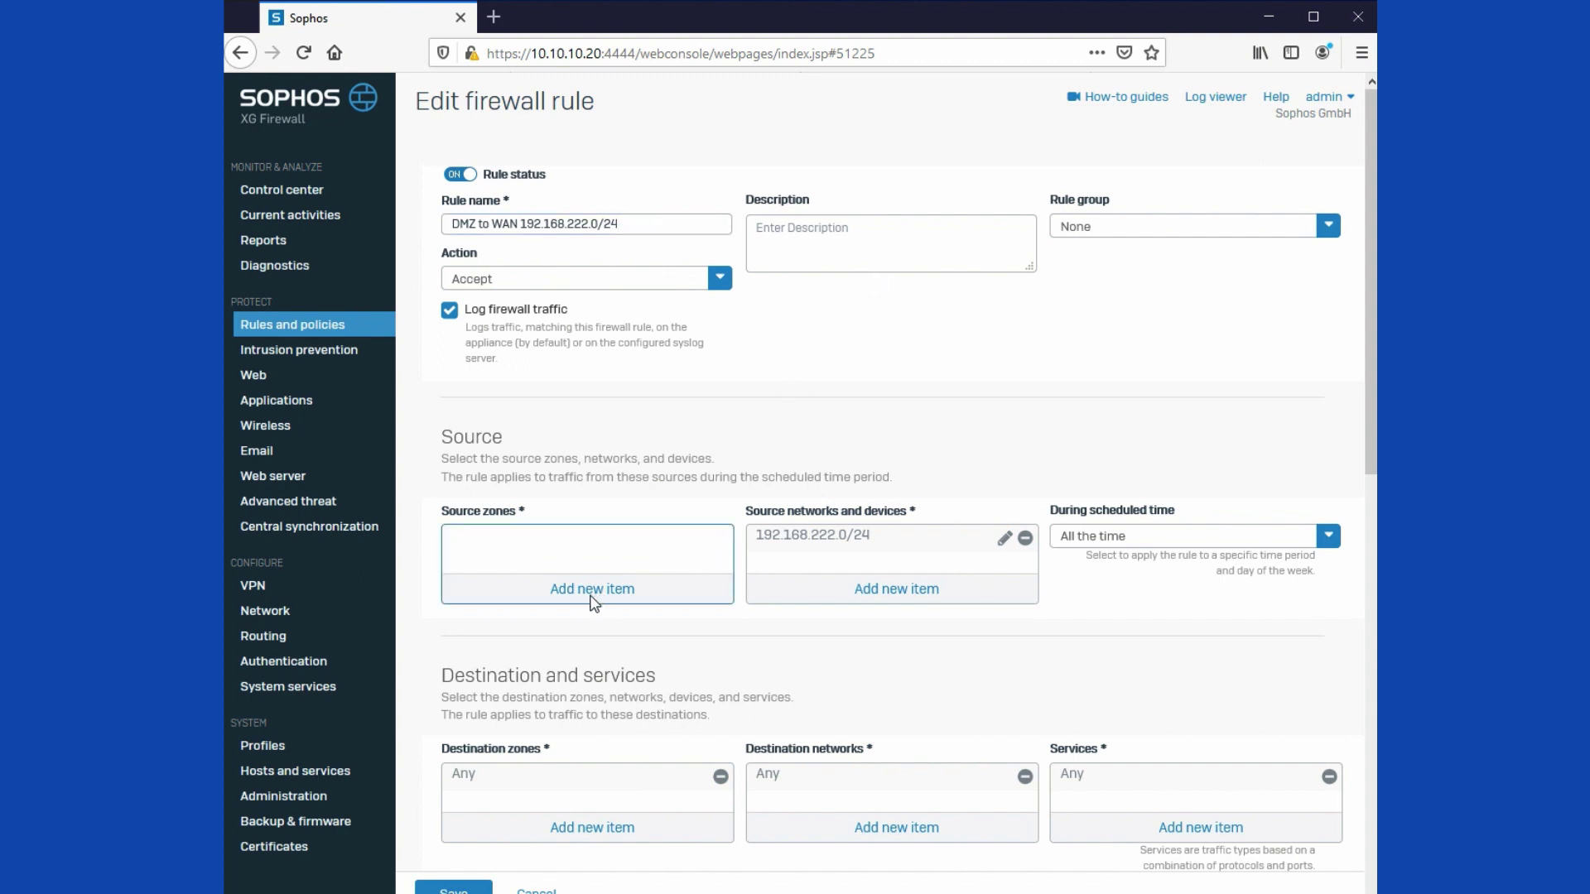
{"action": "left_click", "coordinate": [596, 593]}
{"action": "left_click", "coordinate": [460, 688]}
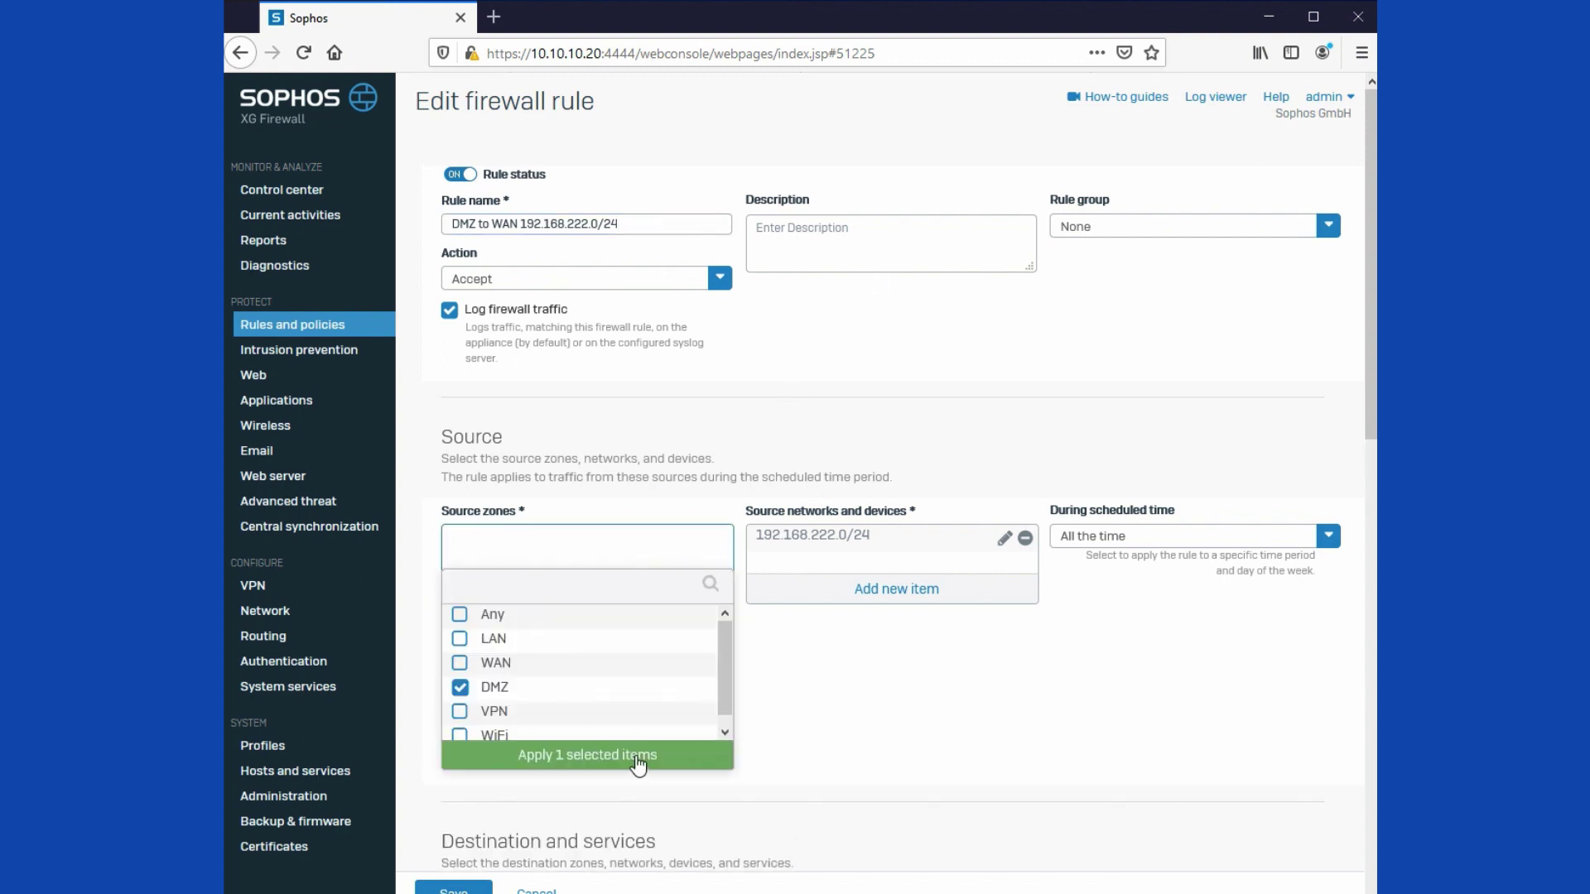
{"action": "left_click", "coordinate": [638, 757]}
{"action": "scroll", "coordinate": [638, 763], "scroll_direction": "down", "scroll_amount": 2}
{"action": "left_click", "coordinate": [721, 677]}
{"action": "left_click", "coordinate": [621, 742]}
{"action": "left_click", "coordinate": [460, 769]}
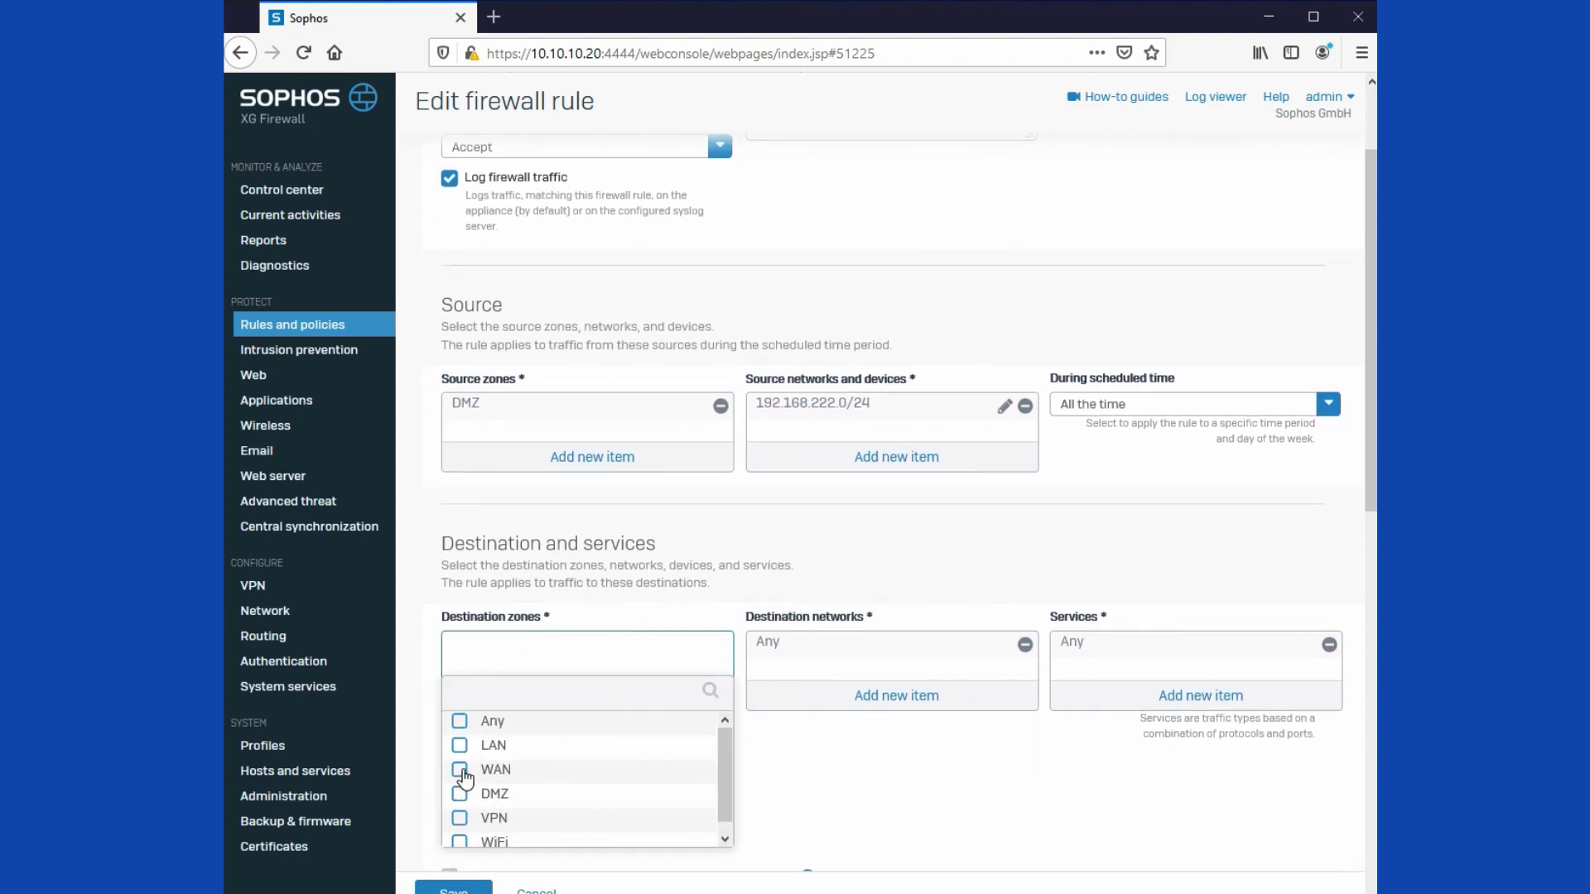
{"action": "left_click", "coordinate": [591, 861]}
{"action": "scroll", "coordinate": [1209, 779], "scroll_direction": "up", "scroll_amount": 1}
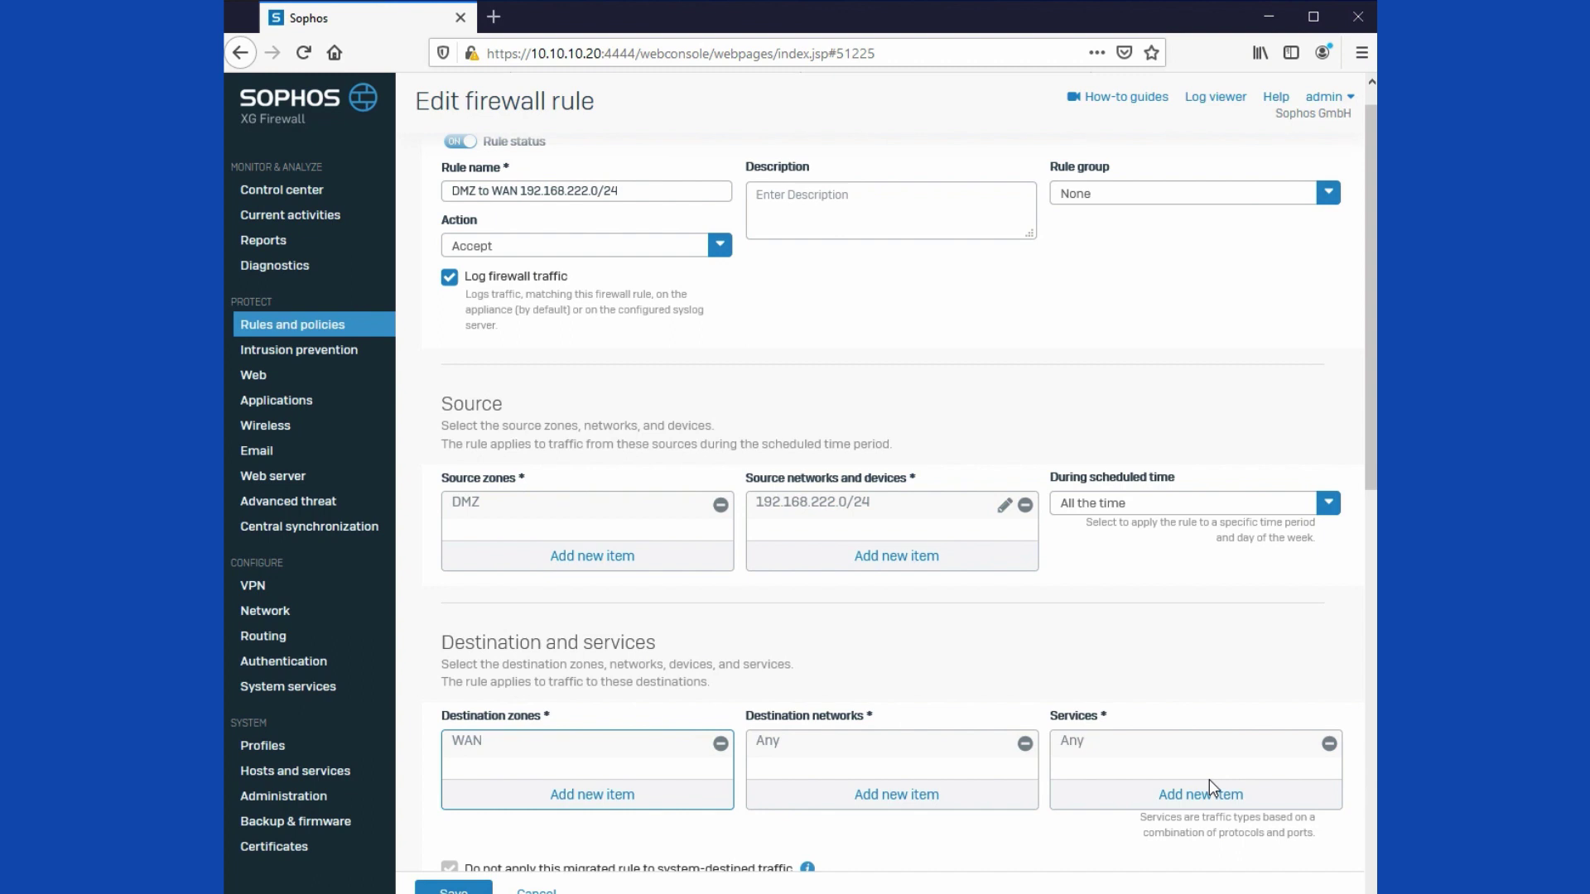
Step: Put the rule in the DMZ to WAN Policies group, save, and expand that group
{"action": "left_click", "coordinate": [1231, 199]}
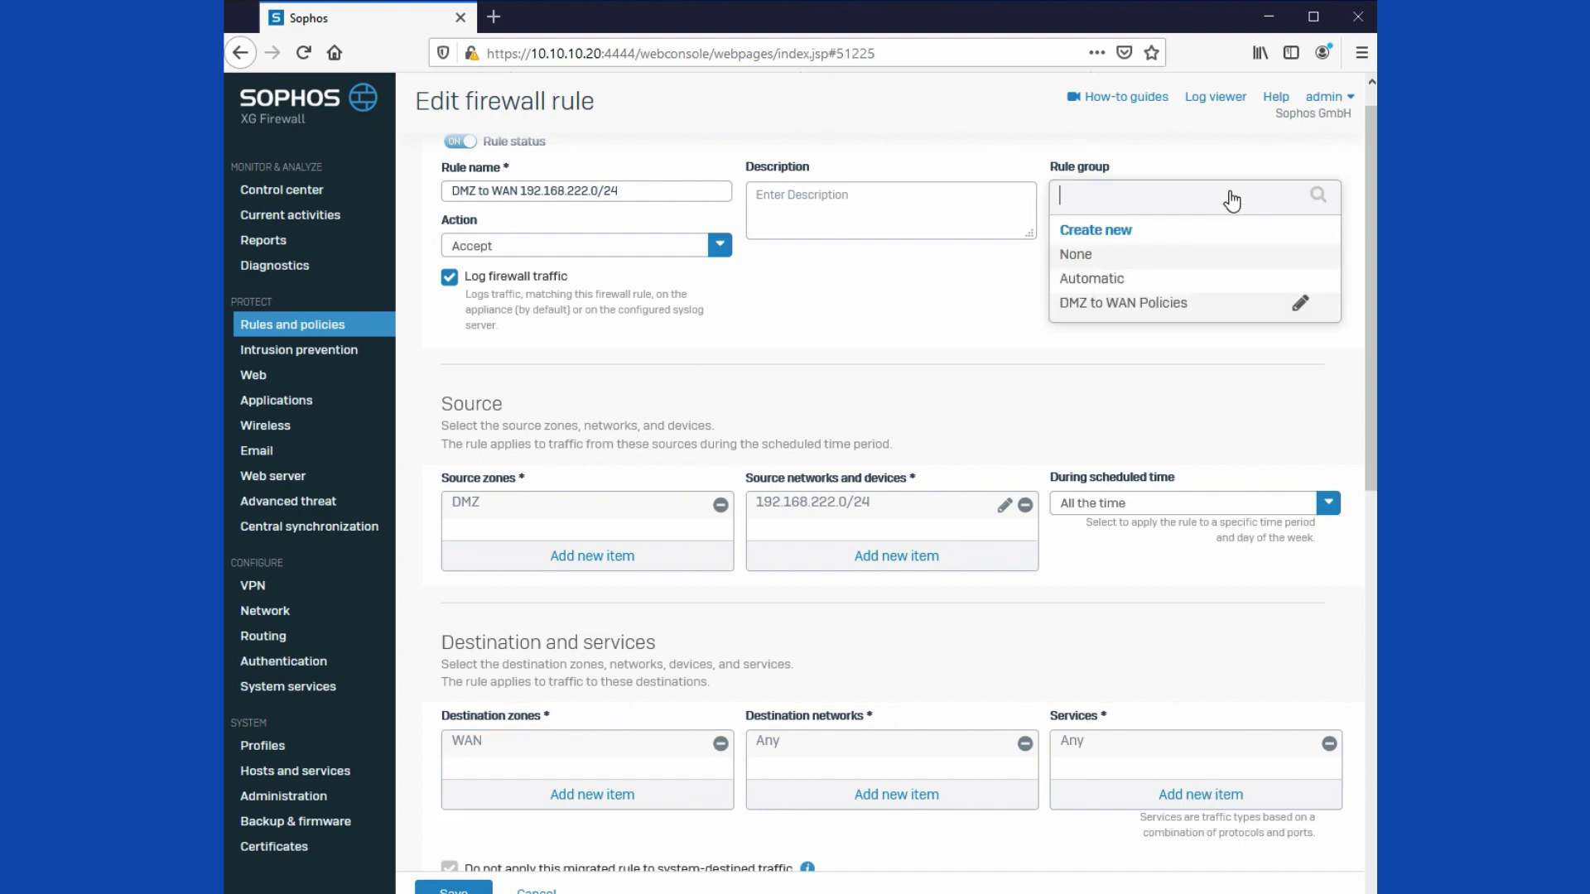
{"action": "left_click", "coordinate": [1102, 305]}
{"action": "scroll", "coordinate": [924, 302], "scroll_direction": "down", "scroll_amount": 5}
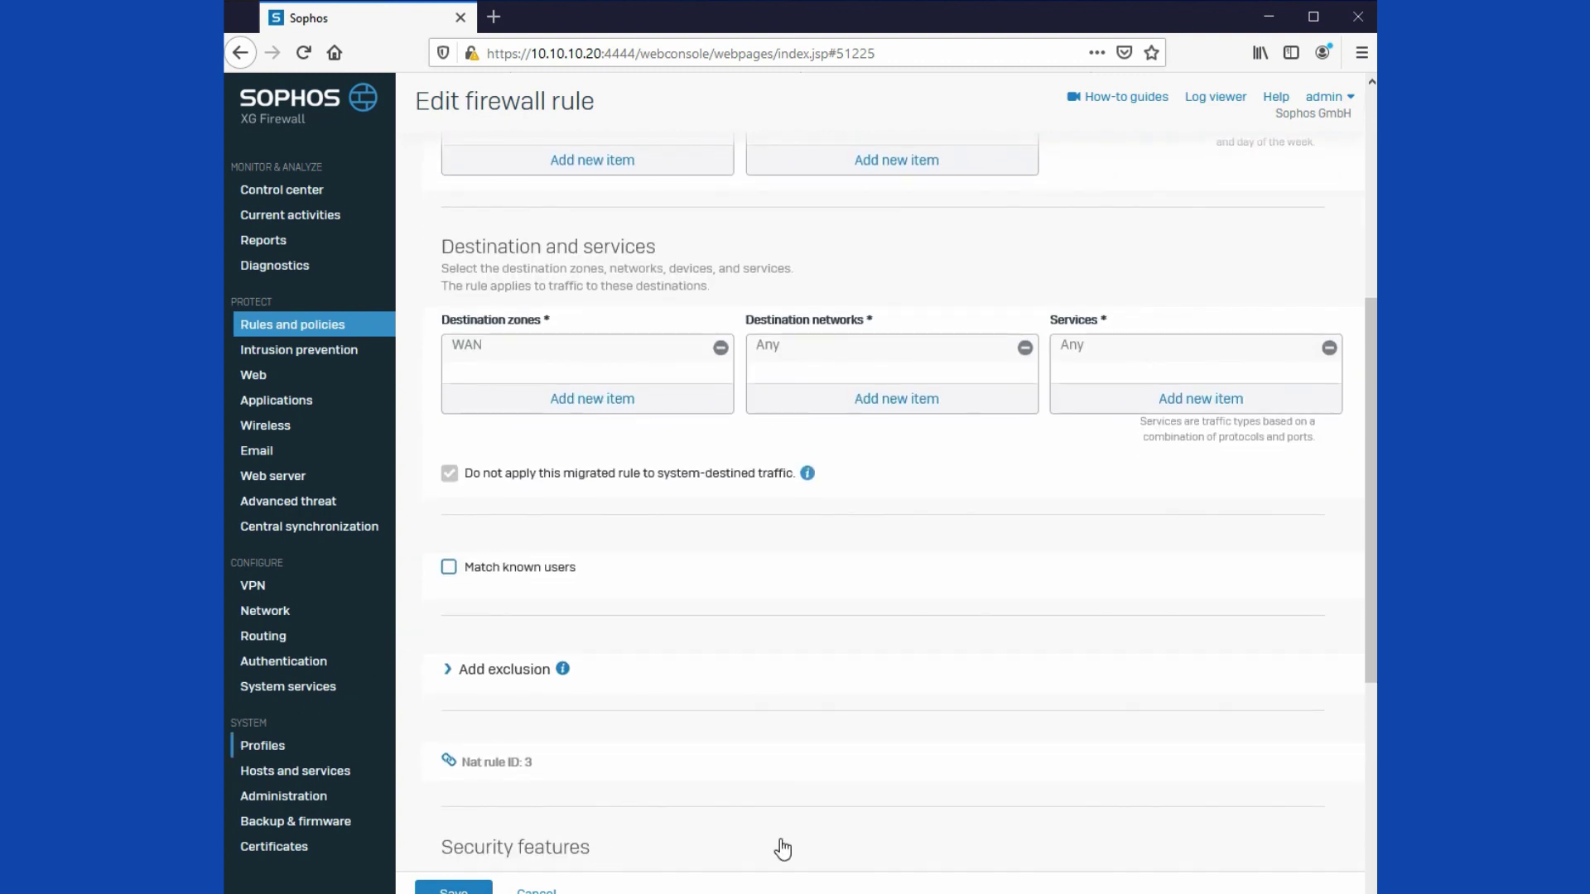
{"action": "scroll", "coordinate": [819, 712], "scroll_direction": "down", "scroll_amount": 3}
{"action": "scroll", "coordinate": [816, 711], "scroll_direction": "down", "scroll_amount": 2}
{"action": "scroll", "coordinate": [797, 818], "scroll_direction": "down", "scroll_amount": 1}
{"action": "left_click", "coordinate": [487, 890]}
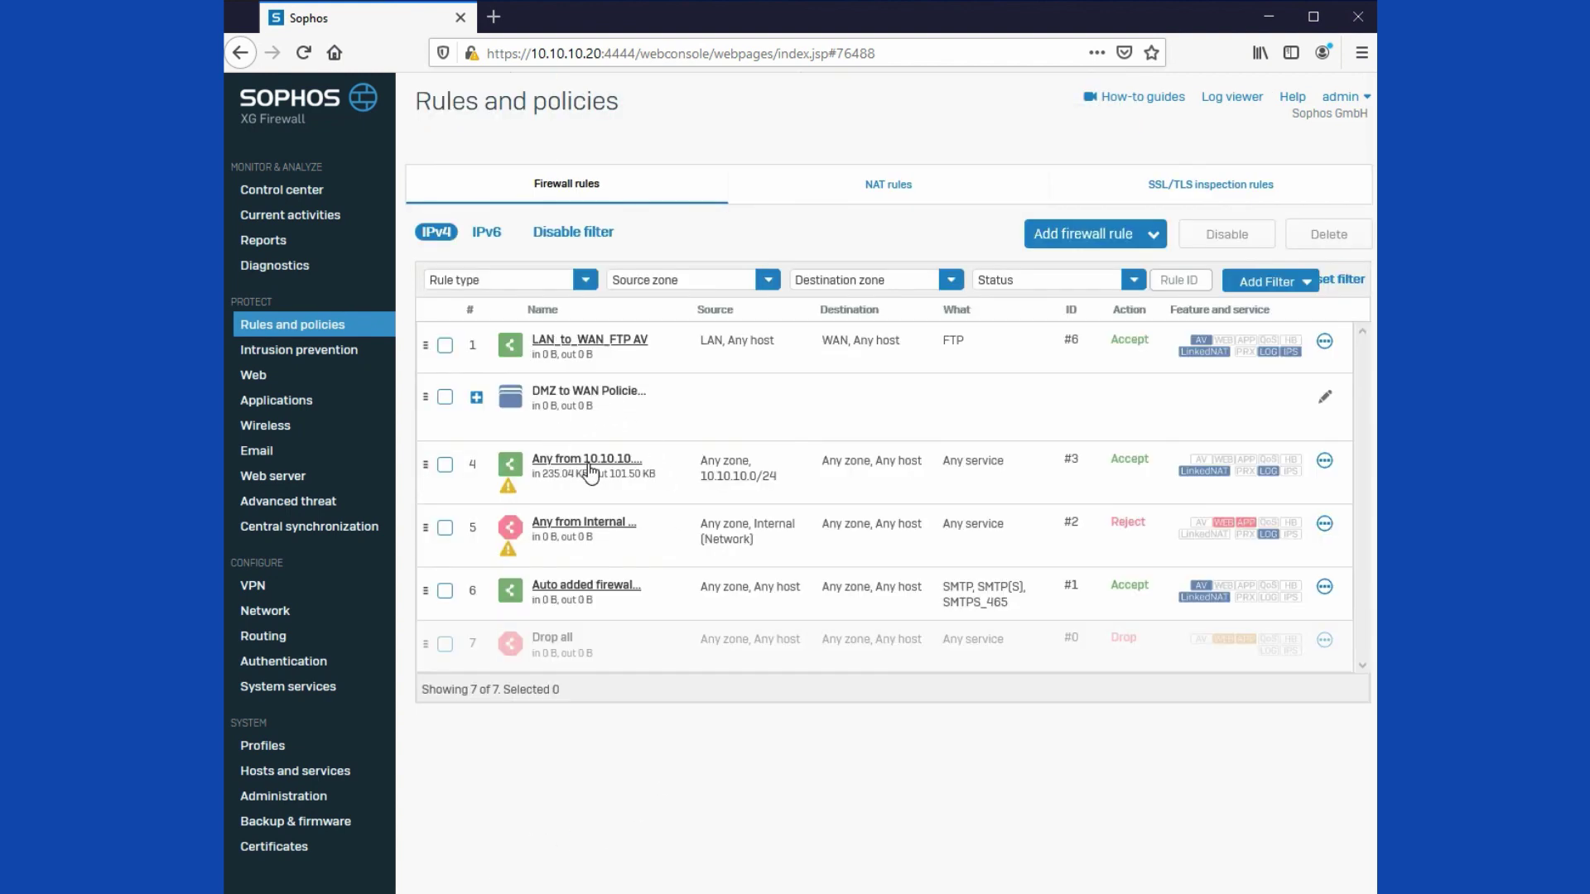
{"action": "left_click", "coordinate": [621, 420]}
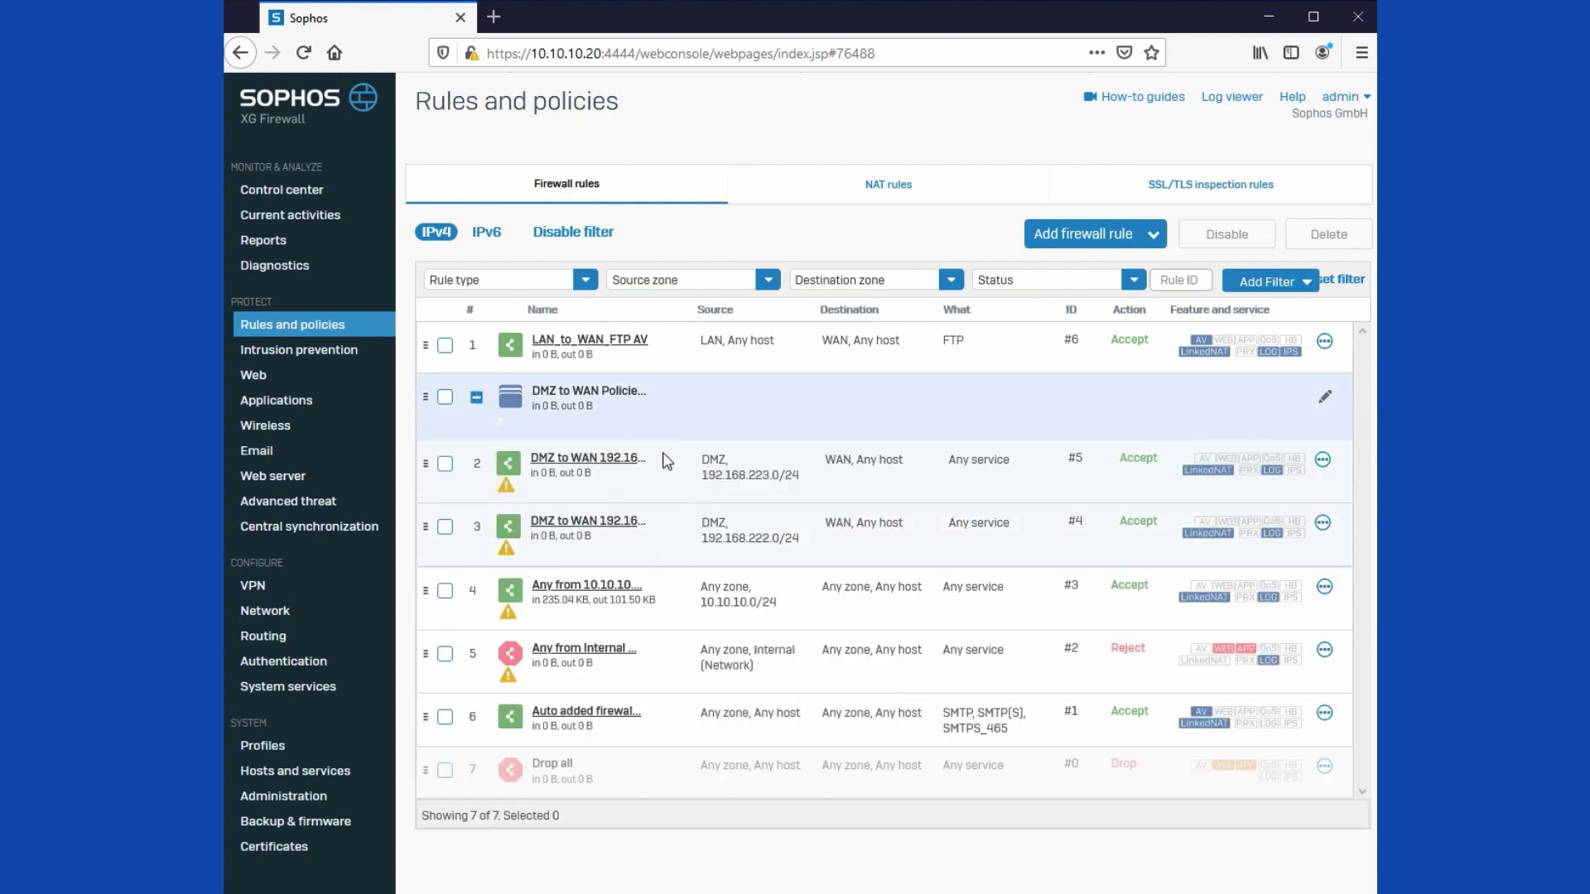
Step: Move the collapsed DMZ to WAN Policies group below the Internal reject rule
{"action": "left_click", "coordinate": [477, 399]}
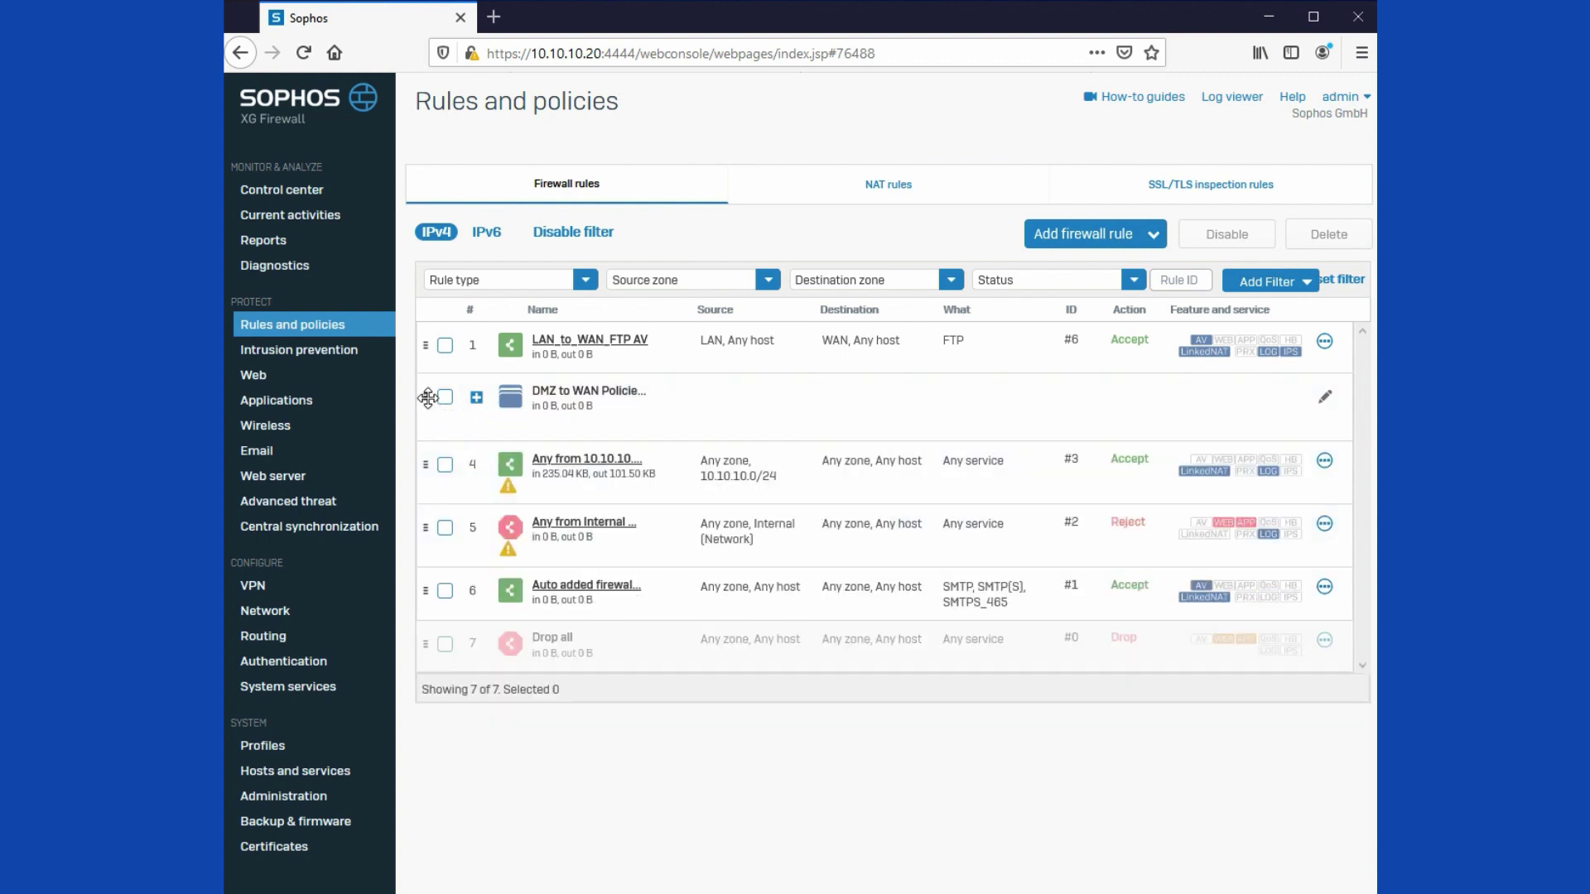
{"action": "left_click_drag", "start_coordinate": [428, 399], "coordinate": [427, 508]}
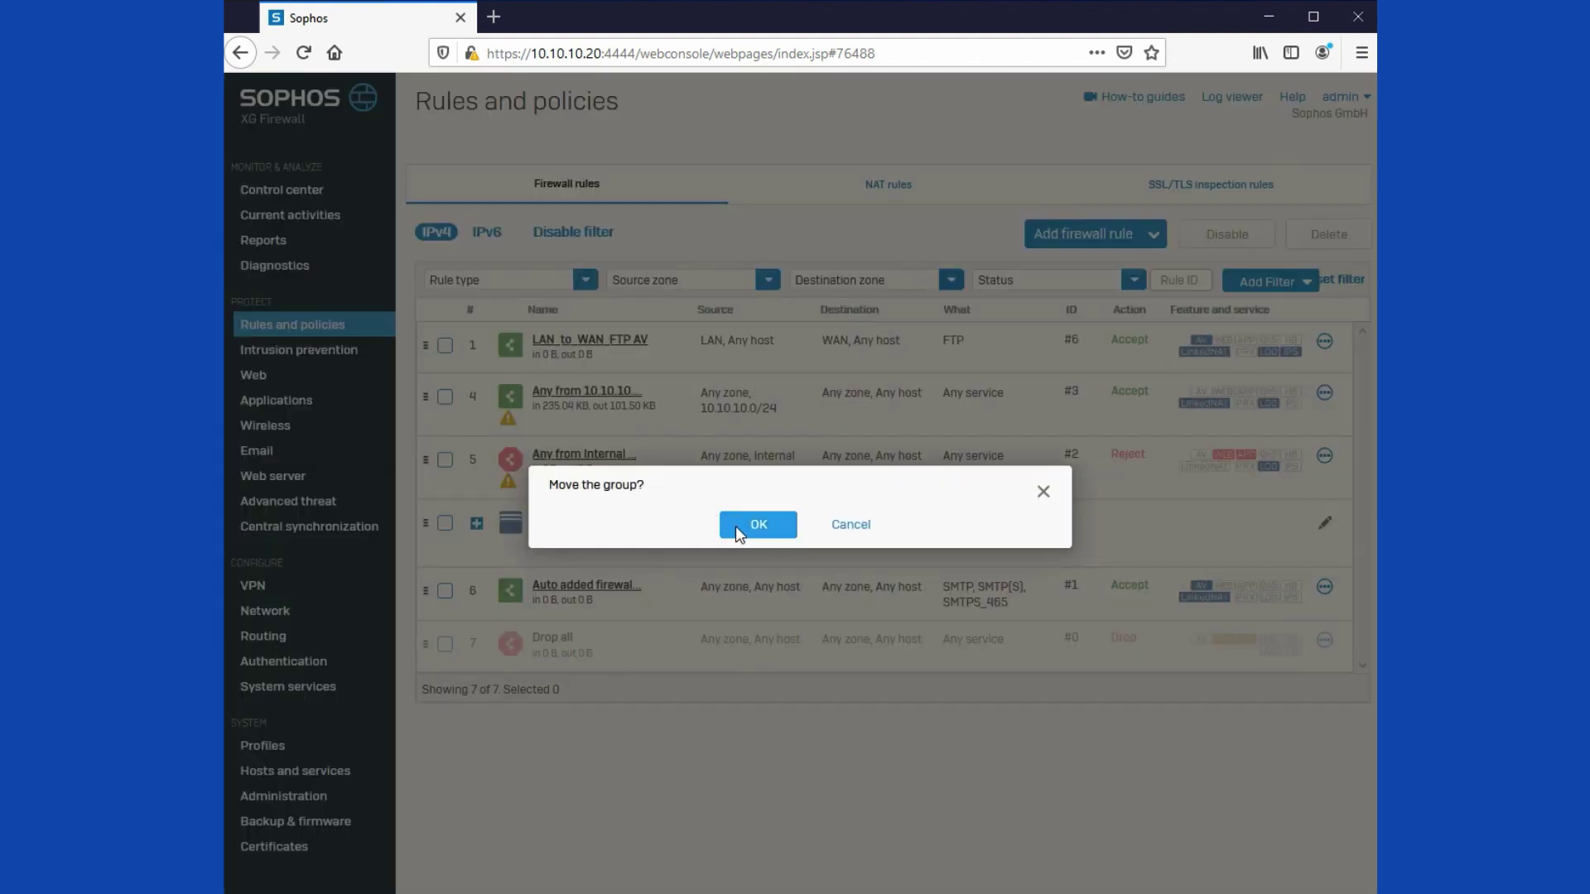
{"action": "left_click", "coordinate": [736, 525]}
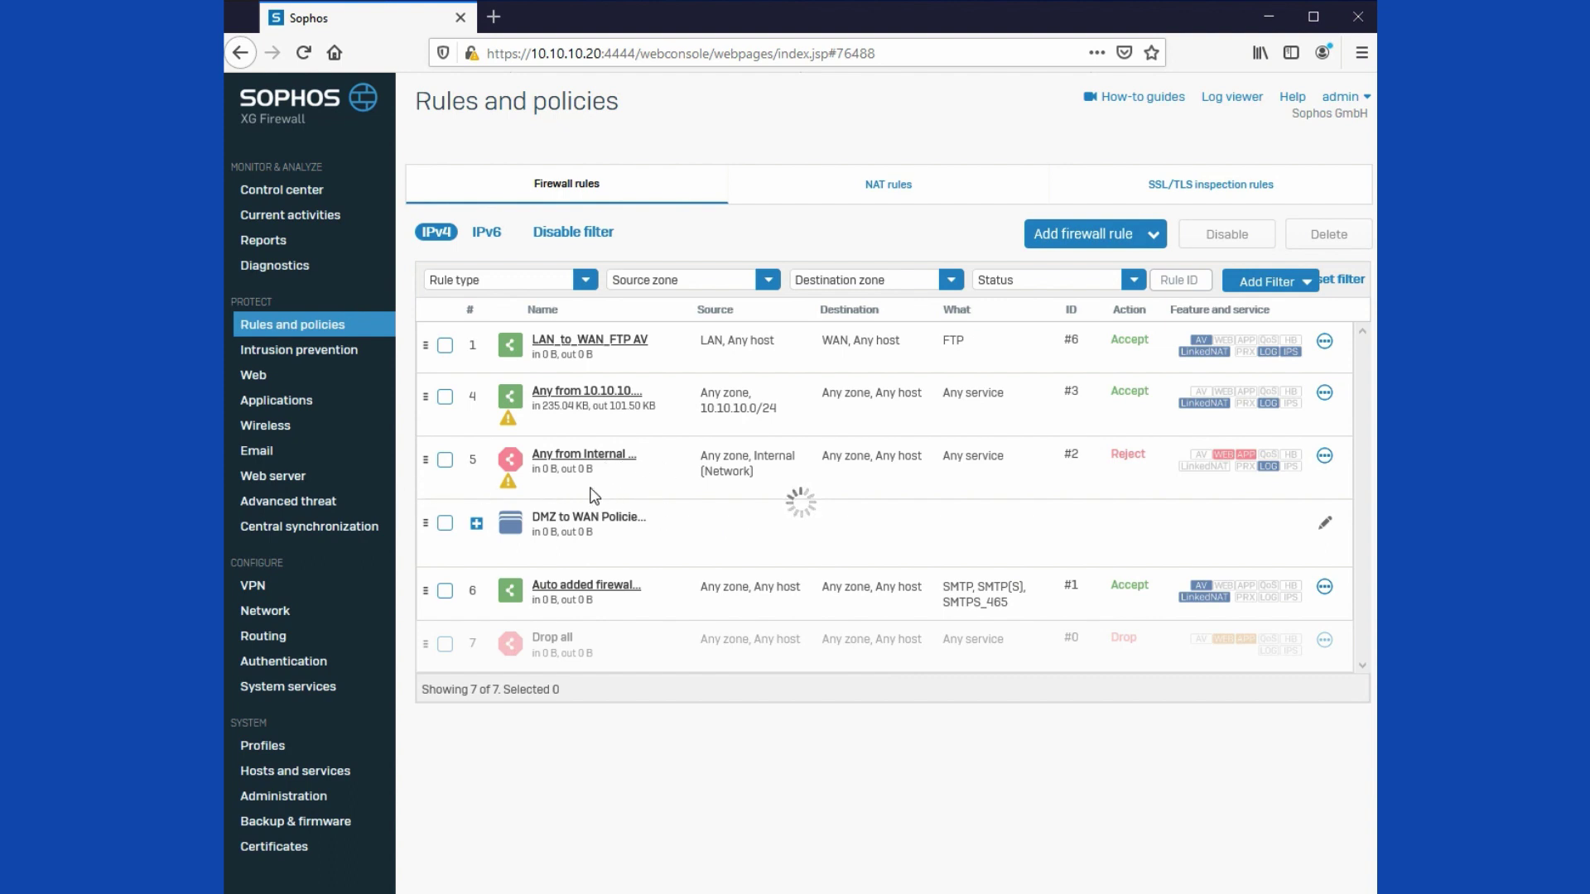
Step: Delete the Internal reject rule
{"action": "left_click", "coordinate": [1326, 458]}
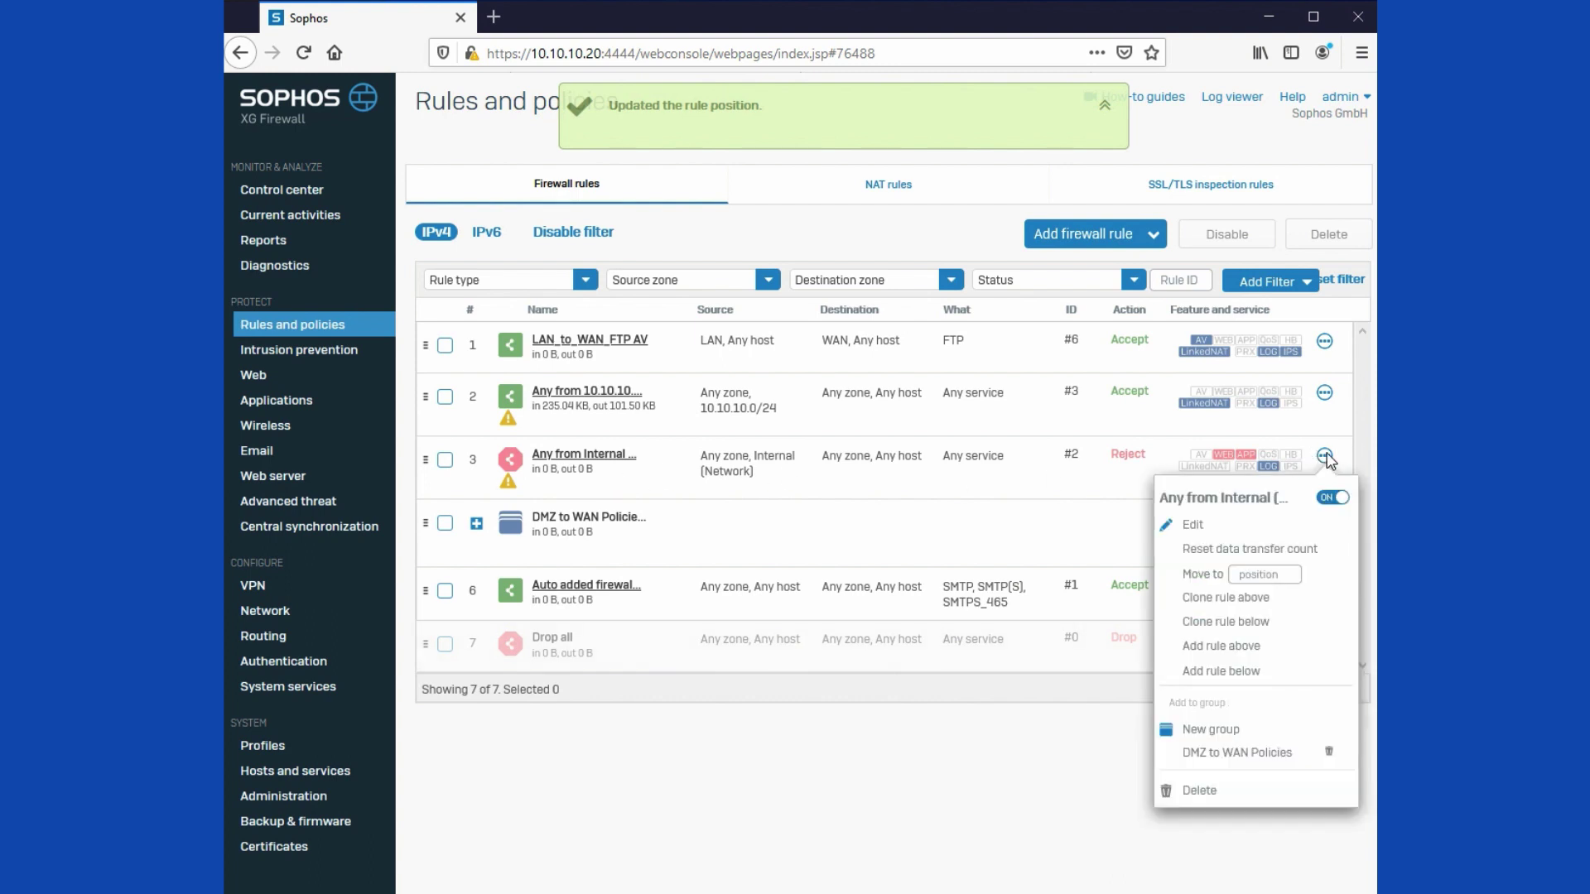
{"action": "left_click", "coordinate": [1212, 788]}
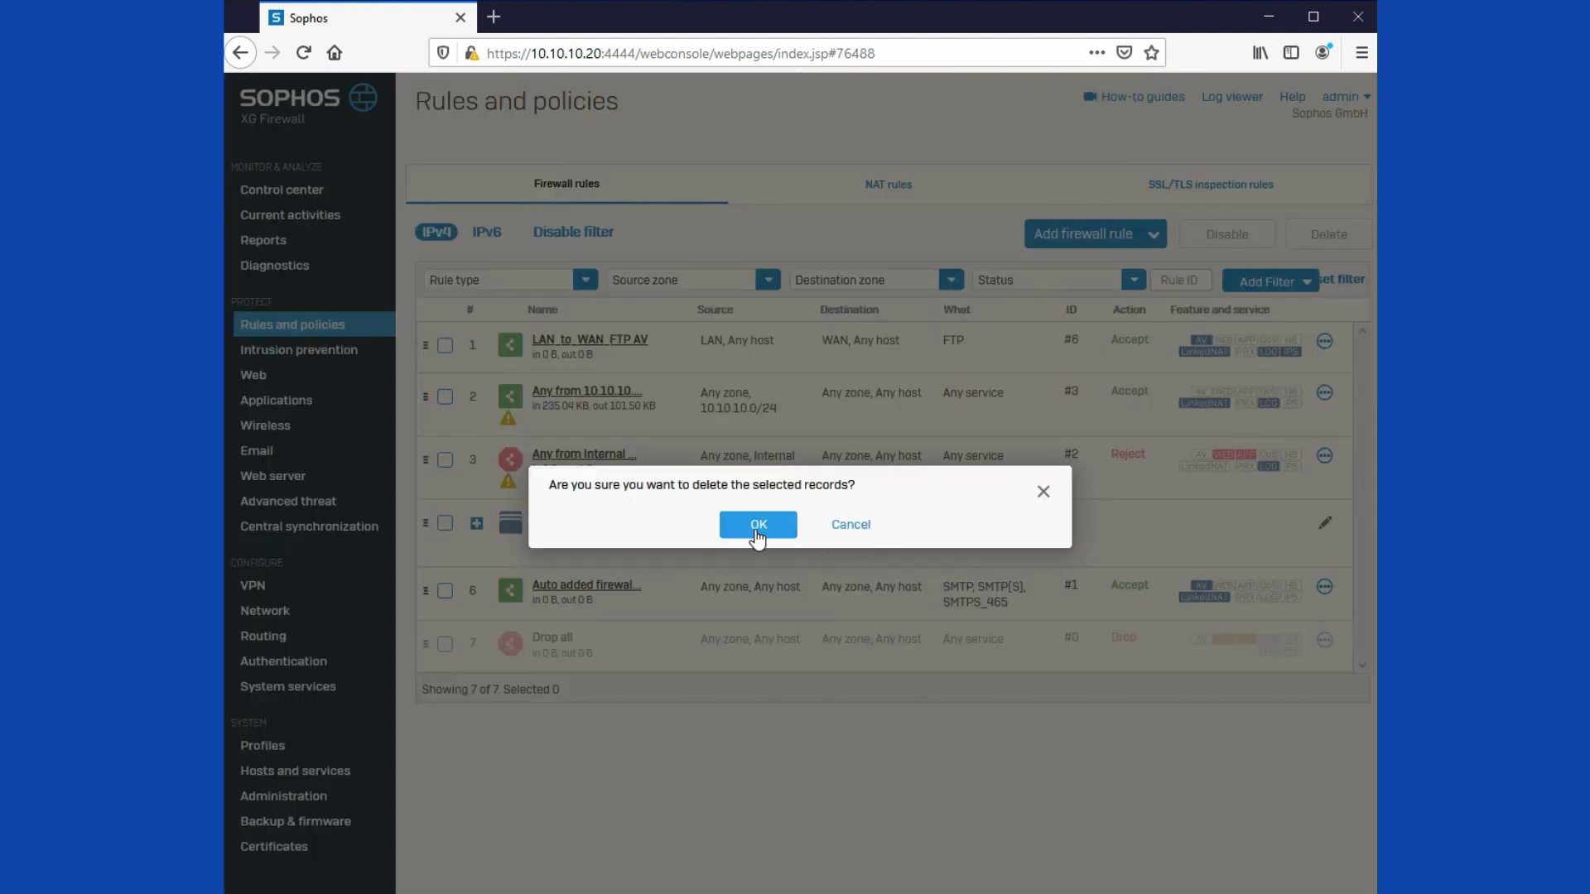
{"action": "left_click", "coordinate": [756, 528]}
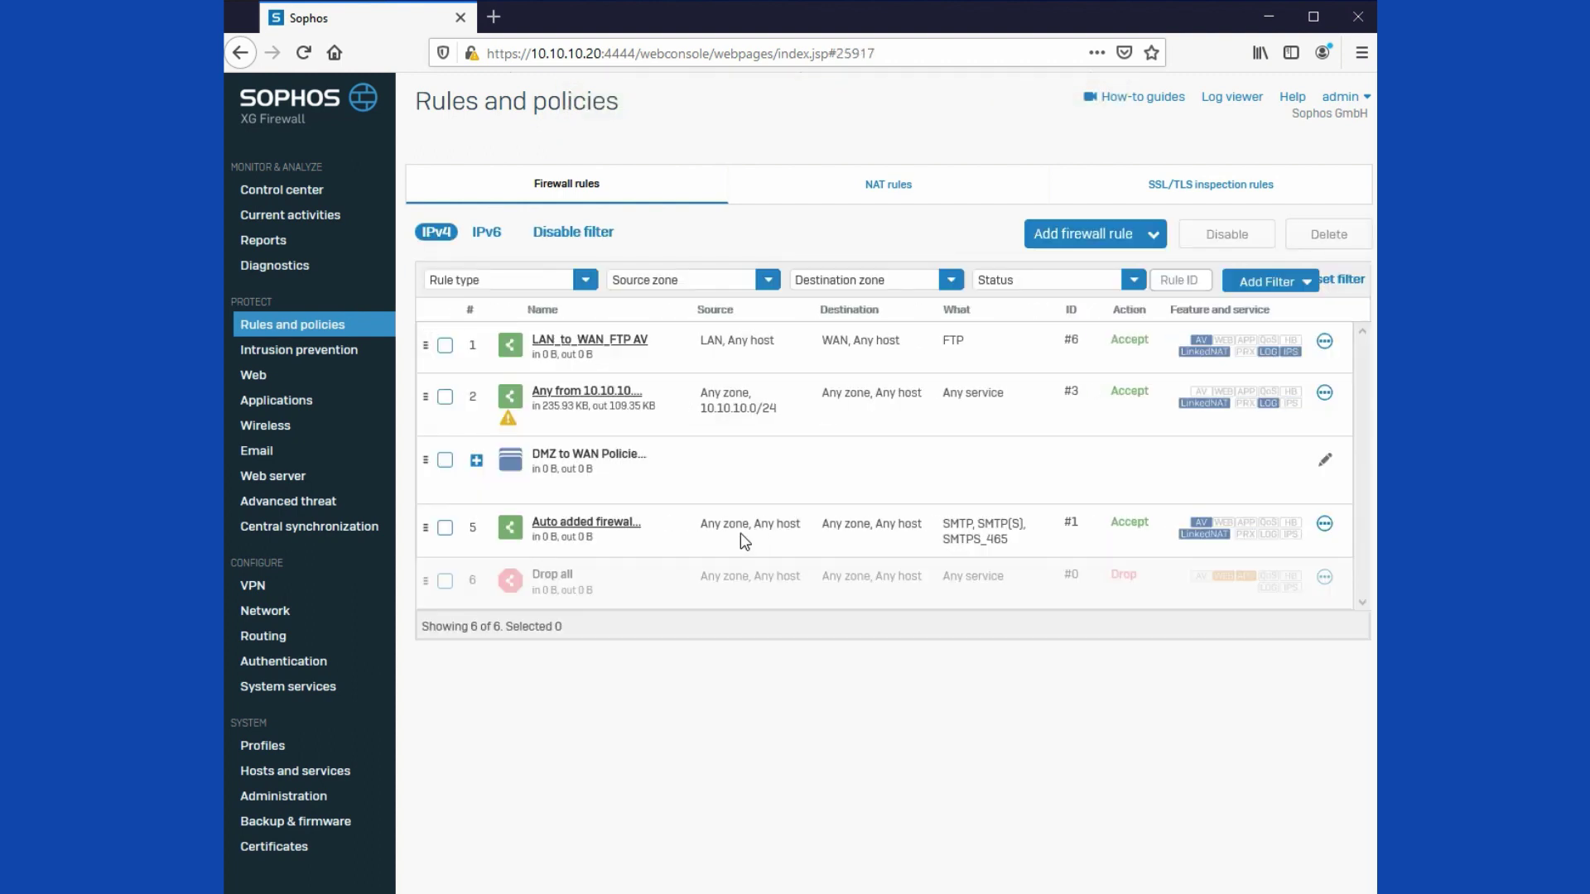
Step: Open rule 2 and rename it LAN to WAN 10.10.10.0/24
{"action": "left_click", "coordinate": [589, 404]}
{"action": "double_click", "coordinate": [461, 225]}
{"action": "key", "text": "BackSpace"}
{"action": "type", "text": "LAN to from 10.10.10.0/24 to Any_ipv4"}
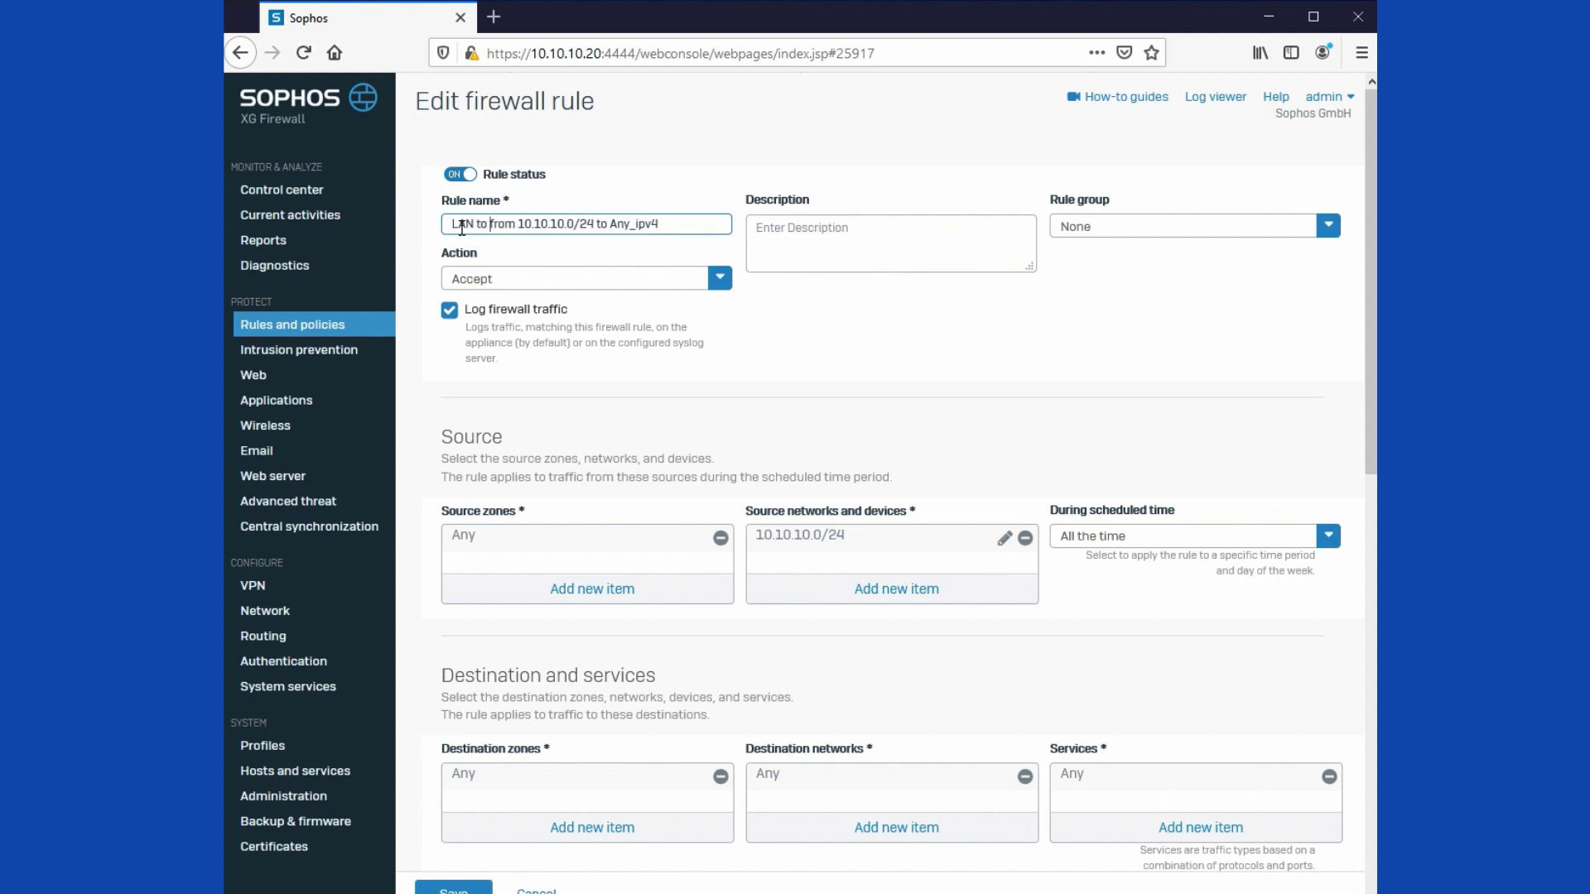
{"action": "type", "text": "WAN"}
{"action": "key", "text": "Delete"}
{"action": "key", "text": "Delete"}
{"action": "key", "text": "Delete"}
{"action": "key", "text": "Delete"}
{"action": "key", "text": "Delete"}
{"action": "key", "text": "BackSpace"}
{"action": "key", "text": "BackSpace"}
{"action": "key", "text": "BackSpace"}
{"action": "key", "text": "BackSpace"}
{"action": "key", "text": "BackSpace"}
{"action": "key", "text": "BackSpace"}
{"action": "key", "text": "BackSpace"}
{"action": "key", "text": "BackSpace"}
Step: Set LAN as the source zone and WAN as the destination zone
{"action": "left_click", "coordinate": [720, 538]}
{"action": "left_click", "coordinate": [592, 589]}
{"action": "left_click", "coordinate": [488, 640]}
{"action": "left_click", "coordinate": [588, 756]}
{"action": "scroll", "coordinate": [674, 696], "scroll_direction": "down", "scroll_amount": 1}
{"action": "left_click", "coordinate": [604, 740]}
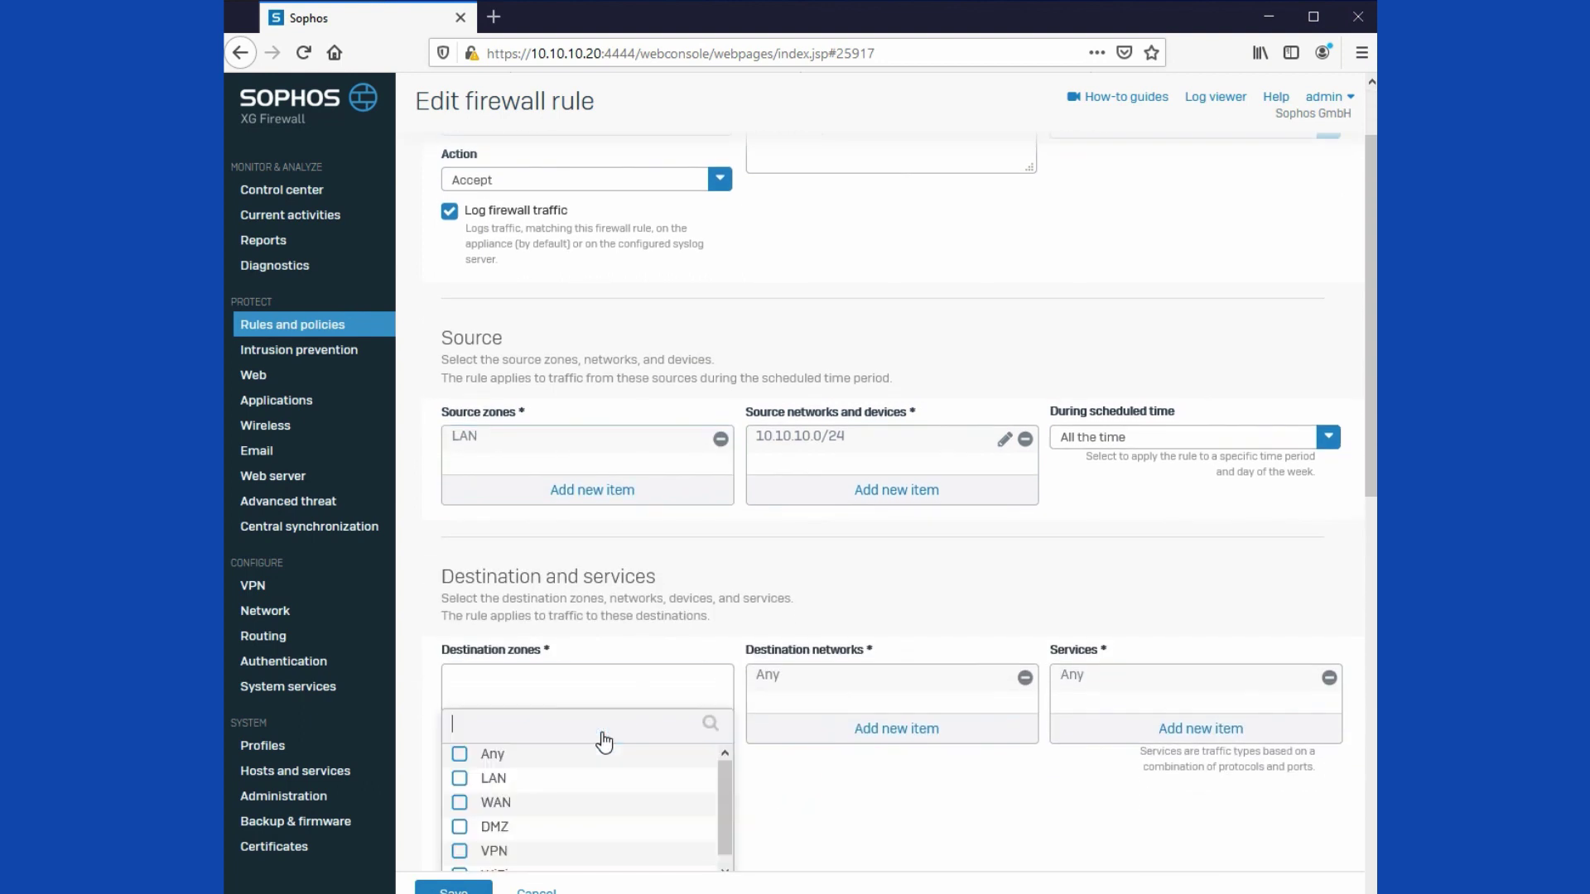
{"action": "scroll", "coordinate": [604, 738], "scroll_direction": "down", "scroll_amount": 1}
{"action": "left_click", "coordinate": [493, 769]}
{"action": "left_click", "coordinate": [572, 862]}
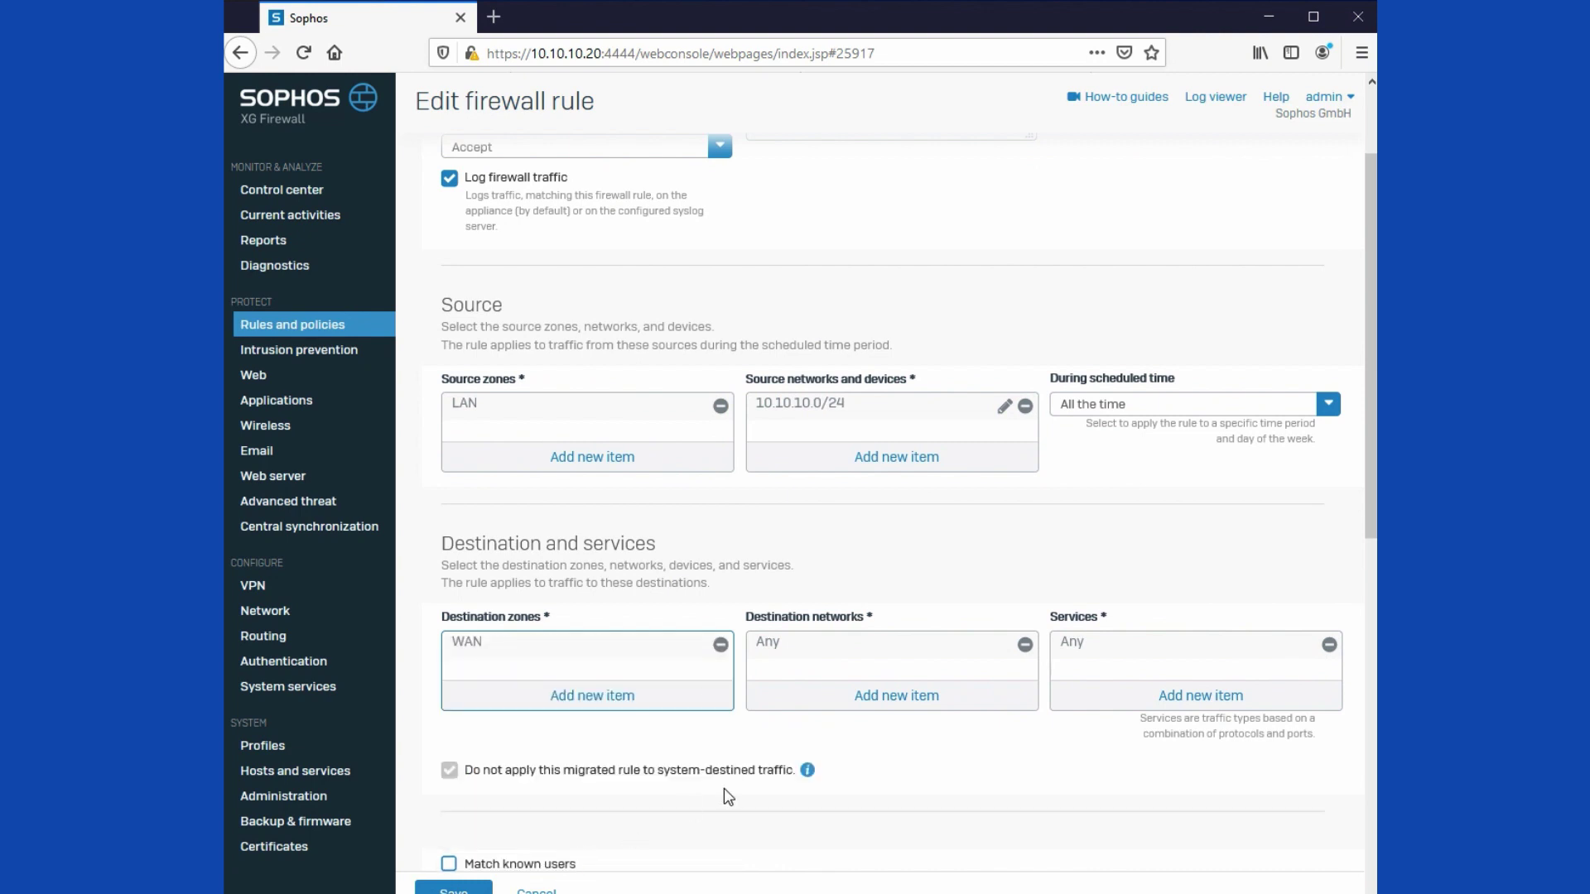
Step: Limit services to HTTP, HTTPS and DNS, then save the rule
{"action": "scroll", "coordinate": [1317, 460], "scroll_direction": "down", "scroll_amount": 2}
{"action": "left_click", "coordinate": [1330, 447]}
{"action": "left_click", "coordinate": [1201, 498]}
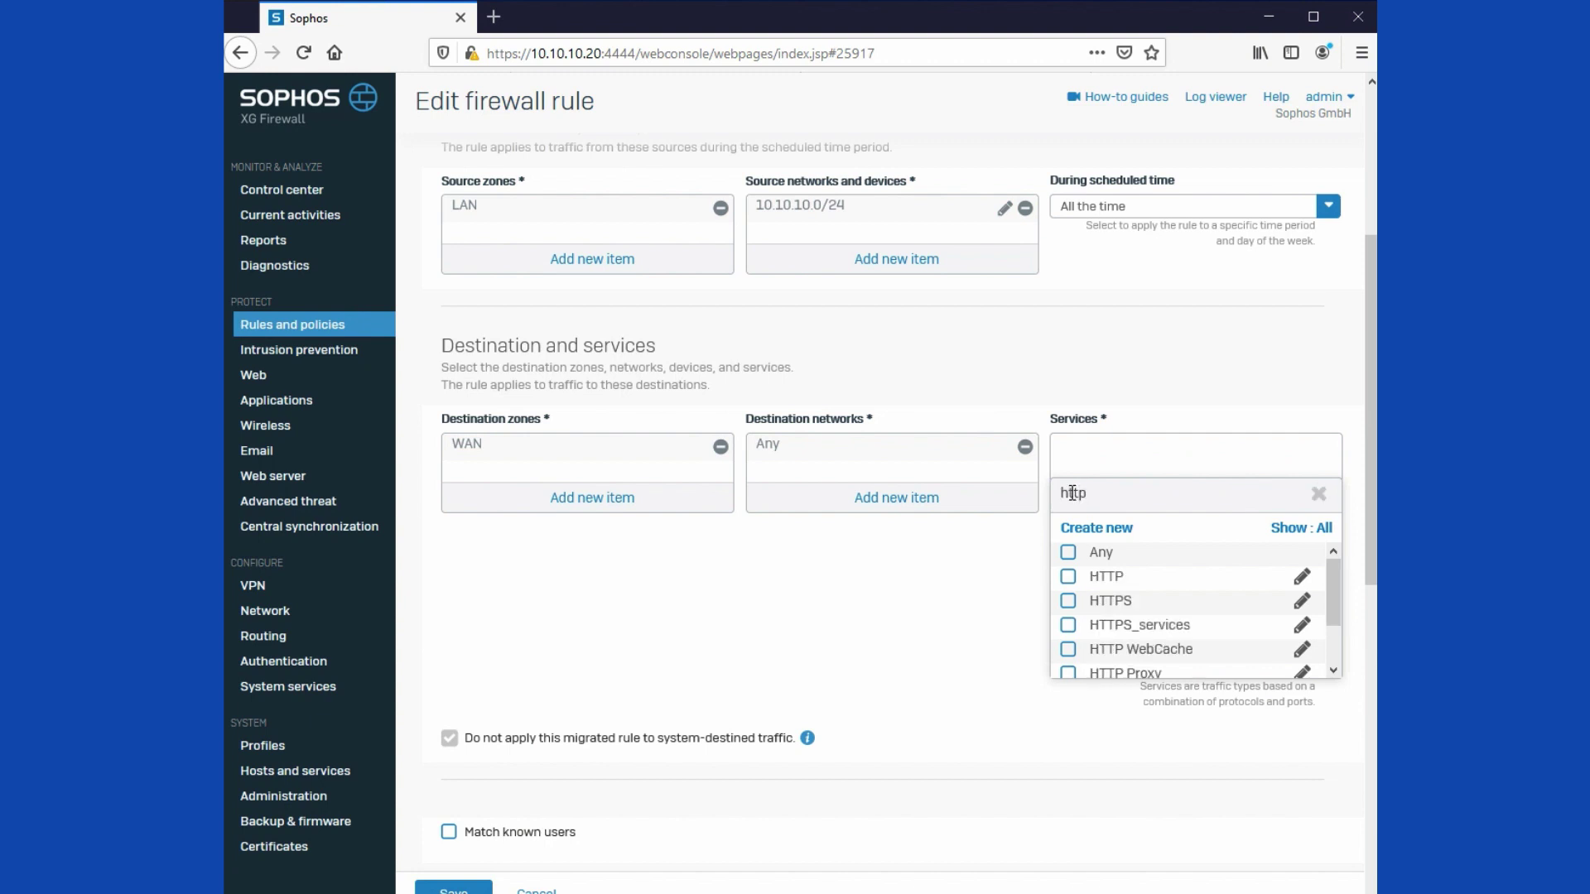
{"action": "left_click", "coordinate": [1106, 580]}
{"action": "left_click", "coordinate": [1106, 602]}
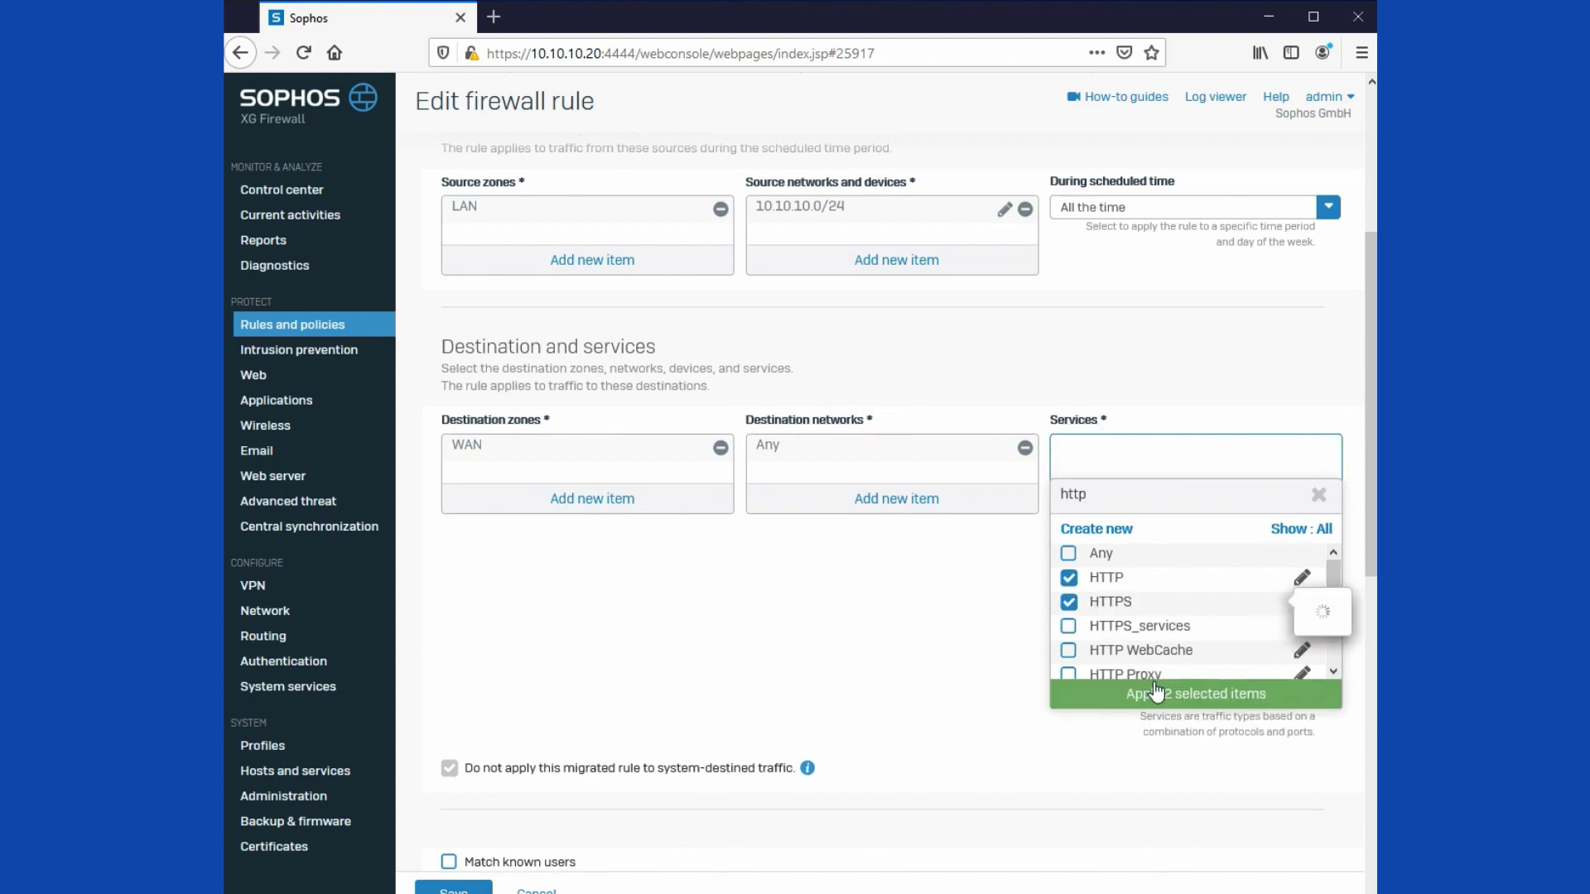
{"action": "left_click", "coordinate": [1158, 692]}
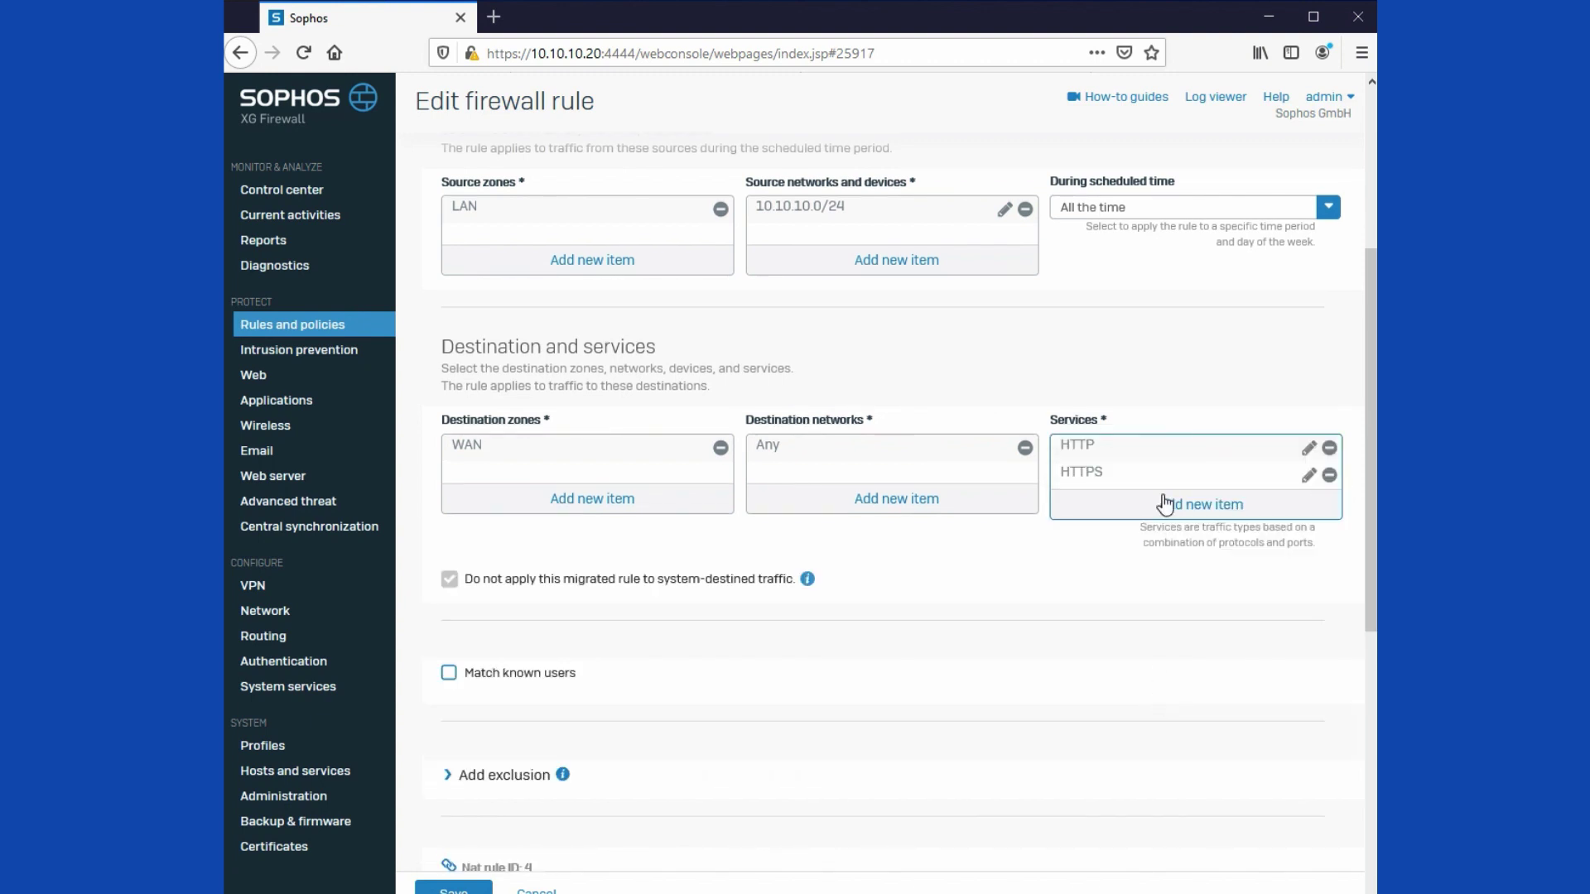
{"action": "left_click", "coordinate": [1211, 506]}
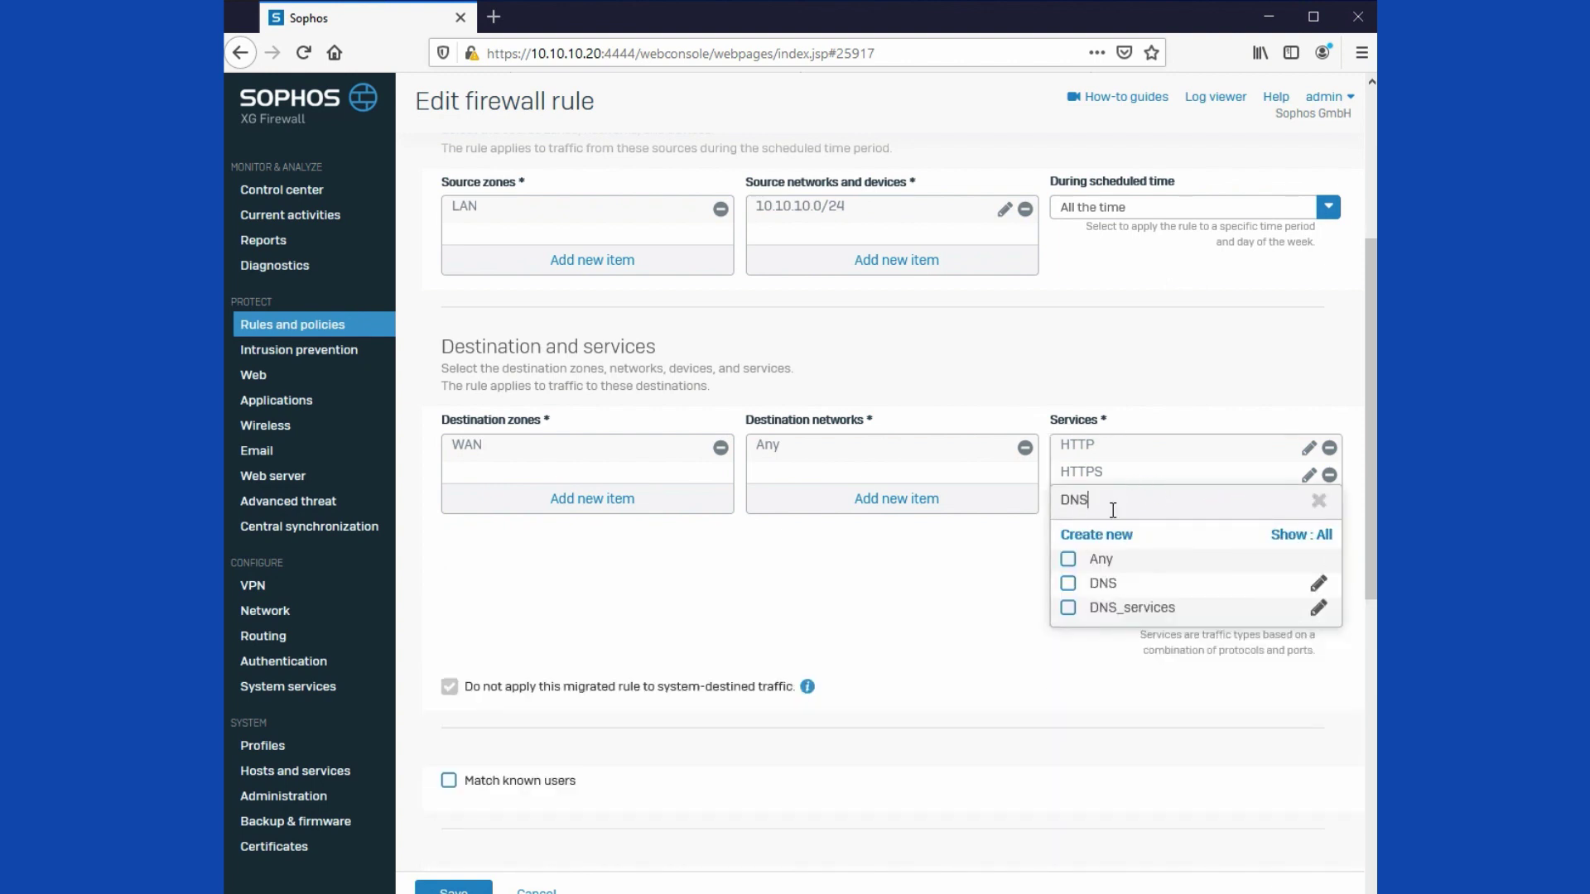
{"action": "left_click", "coordinate": [1068, 586]}
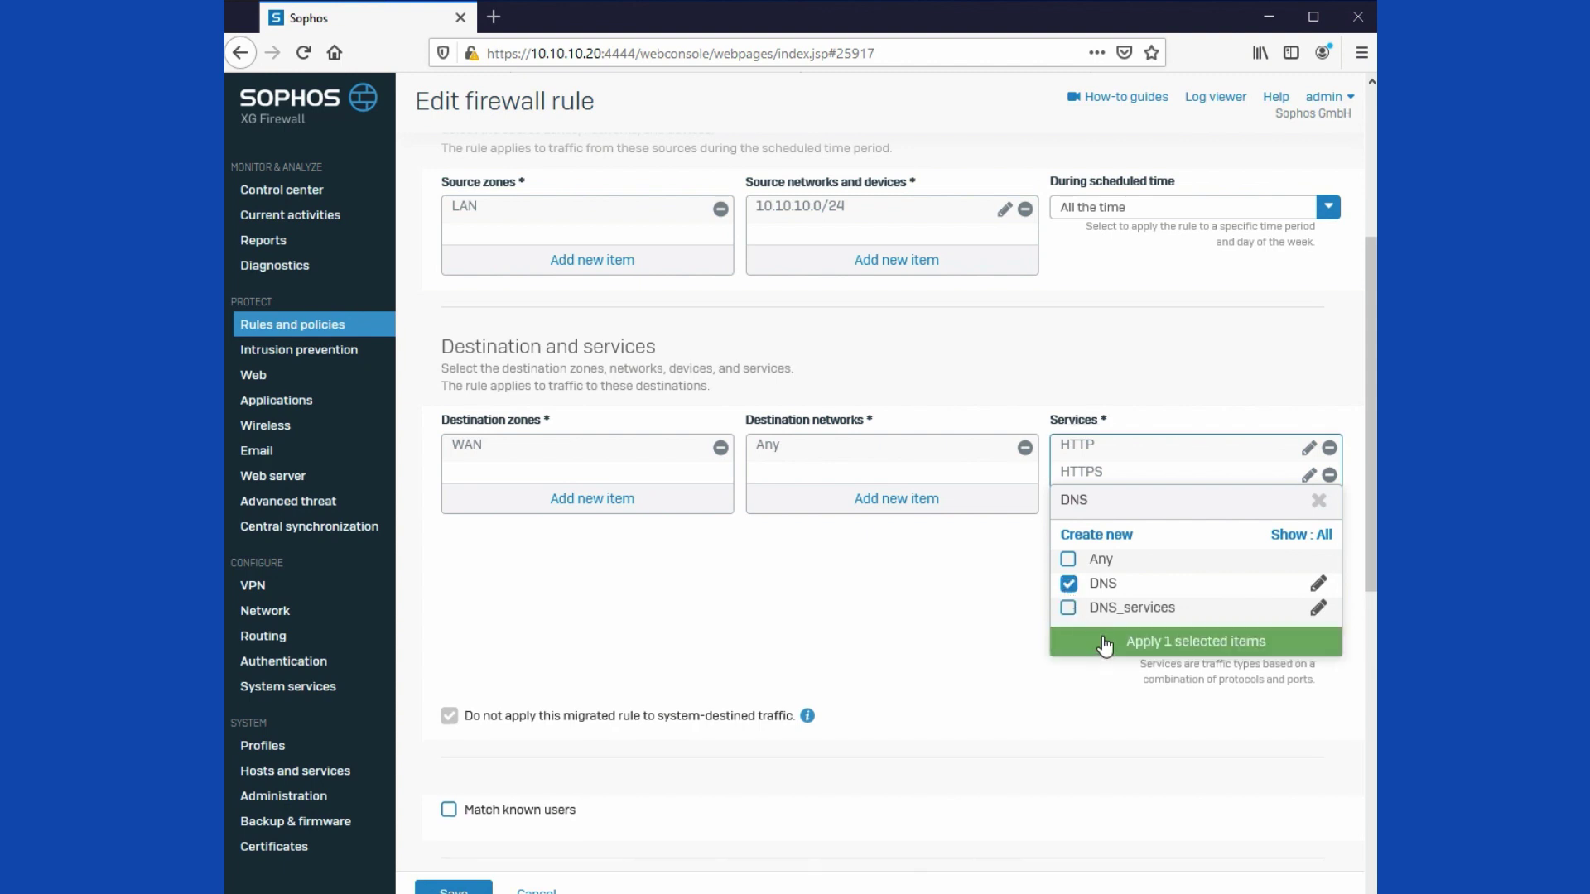
{"action": "left_click", "coordinate": [1106, 643]}
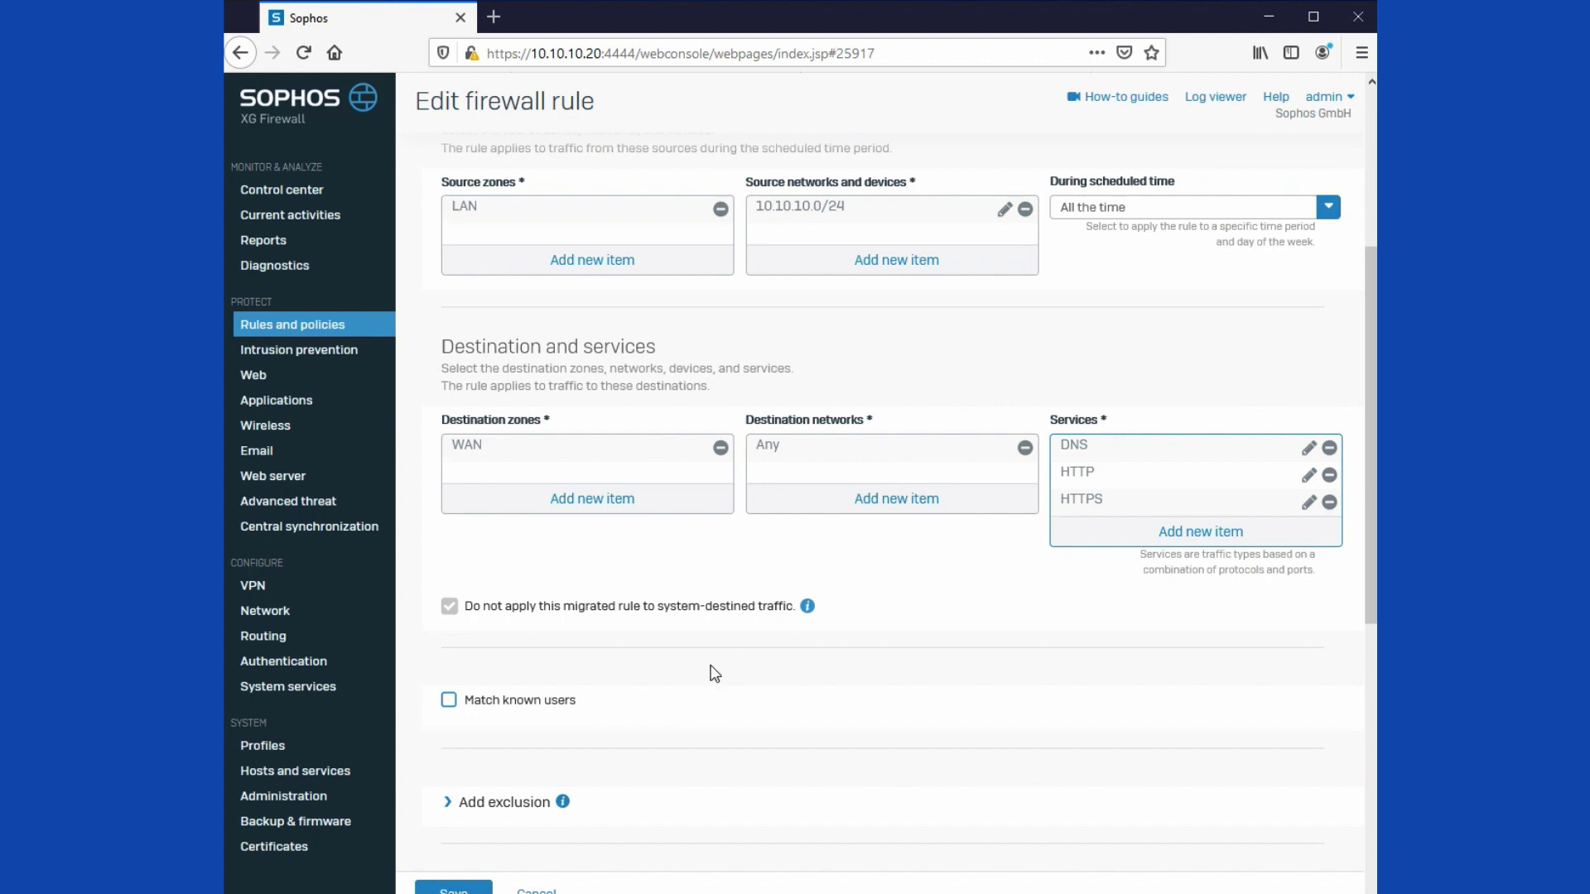
{"action": "scroll", "coordinate": [710, 671], "scroll_direction": "down", "scroll_amount": 6}
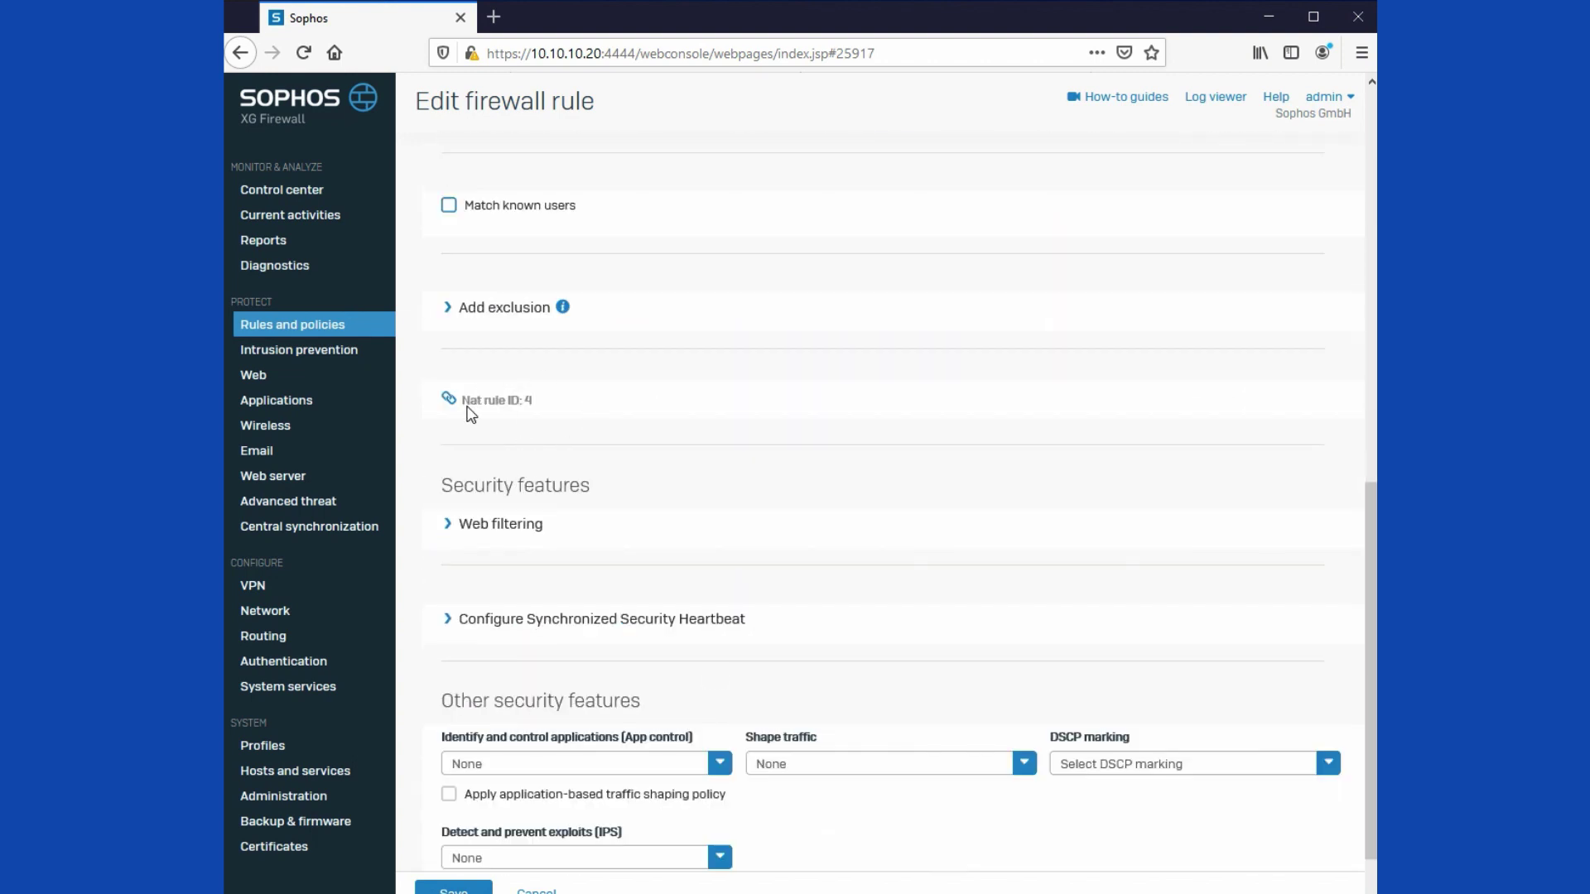
{"action": "left_click", "coordinate": [453, 890]}
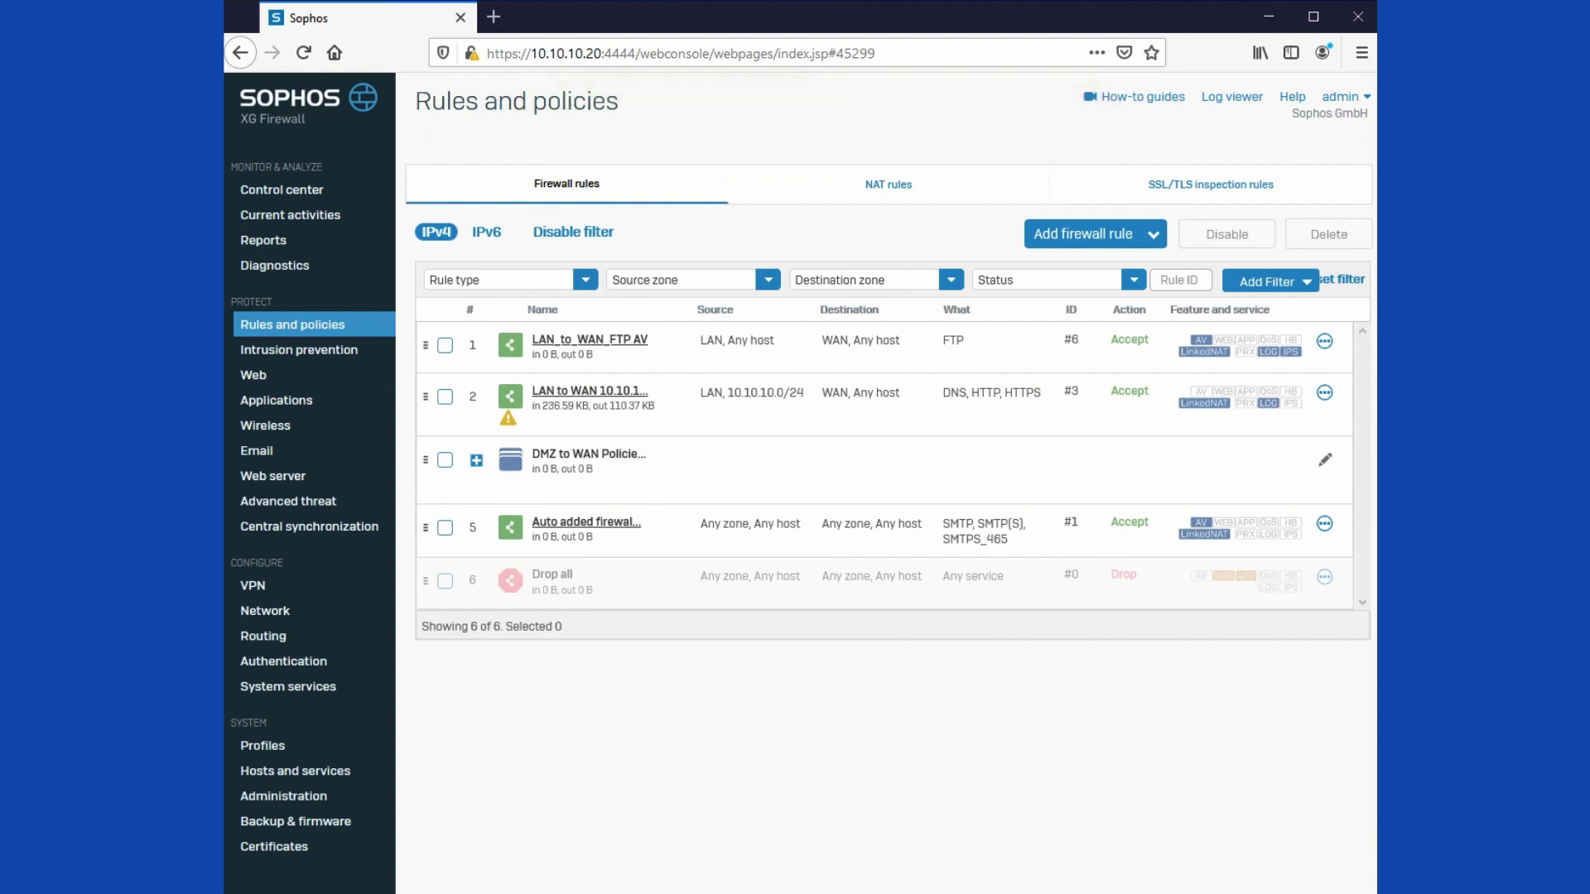
{"action": "left_click", "coordinate": [878, 193]}
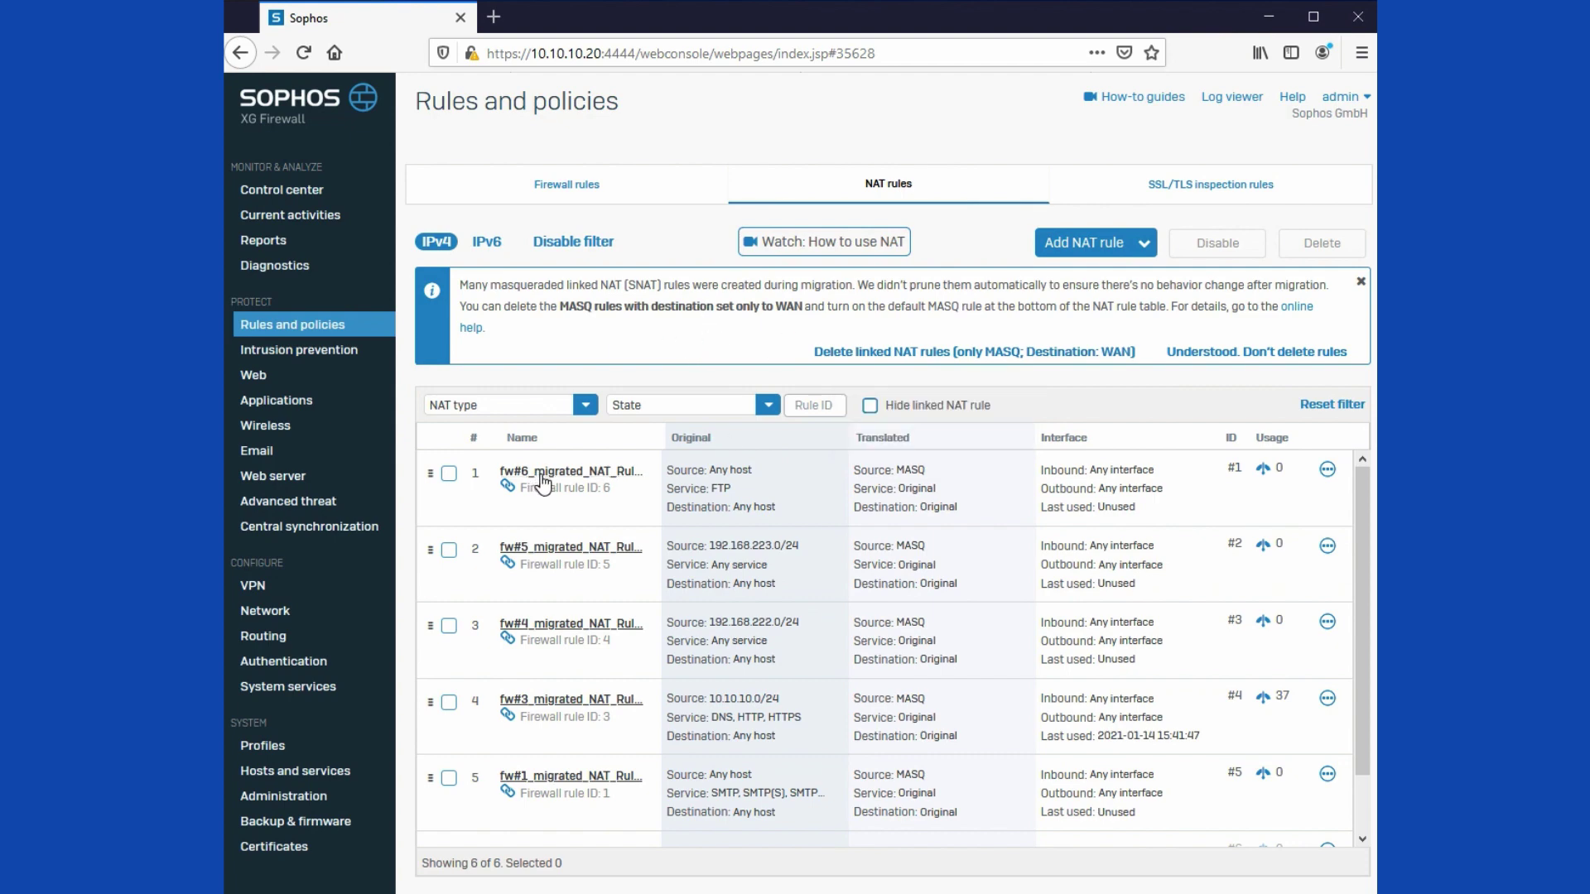
{"action": "left_click_drag", "start_coordinate": [610, 489], "coordinate": [521, 490]}
{"action": "scroll", "coordinate": [575, 507], "scroll_direction": "down", "scroll_amount": 2}
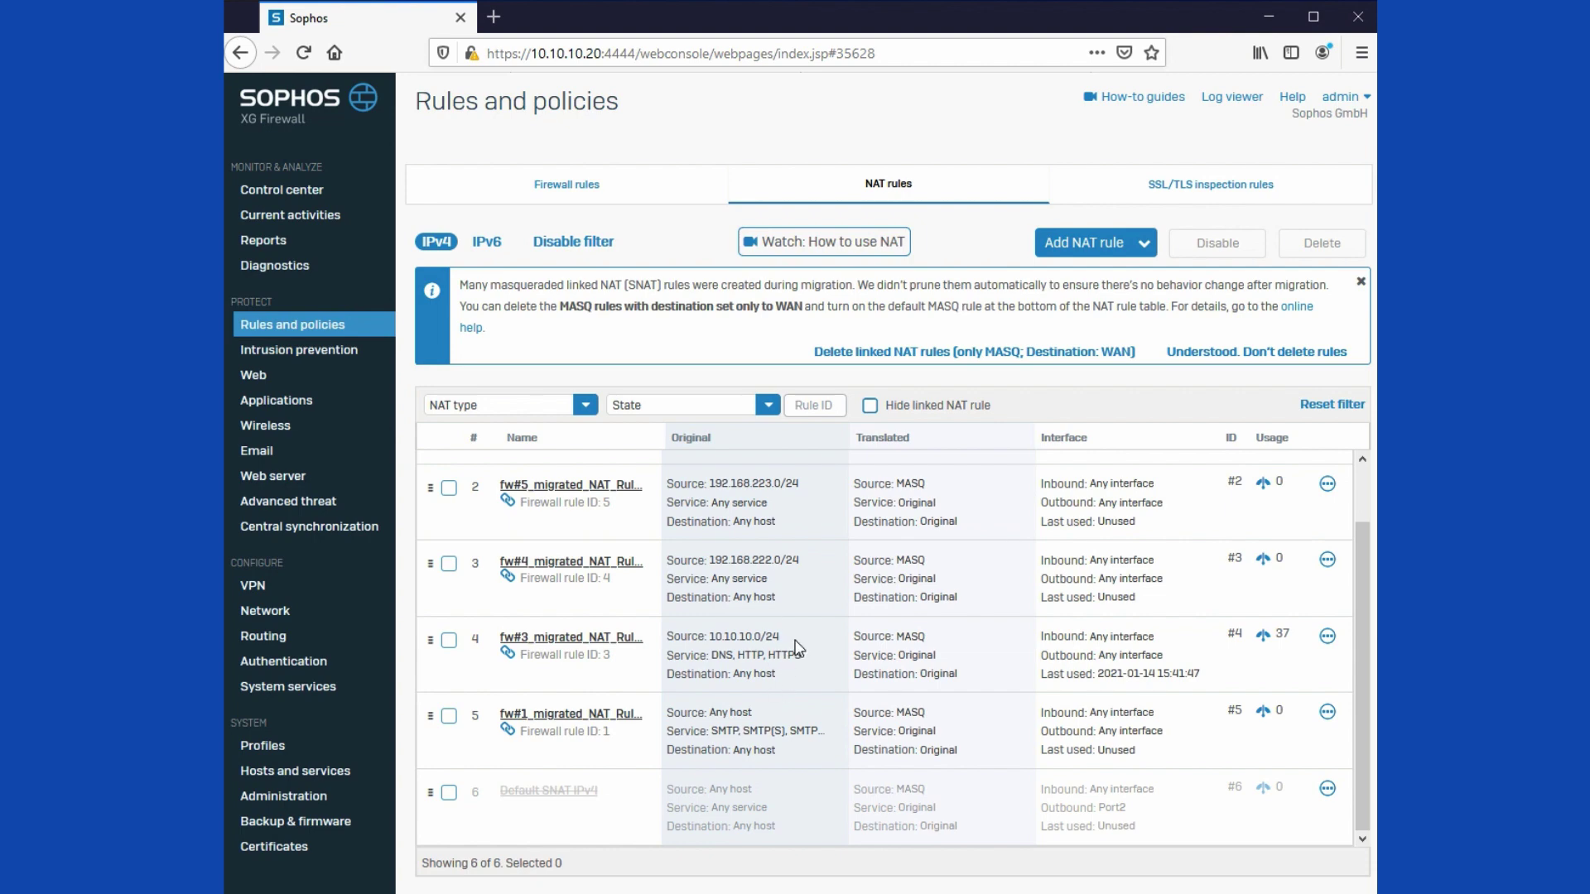
{"action": "scroll", "coordinate": [799, 649], "scroll_direction": "up", "scroll_amount": 2}
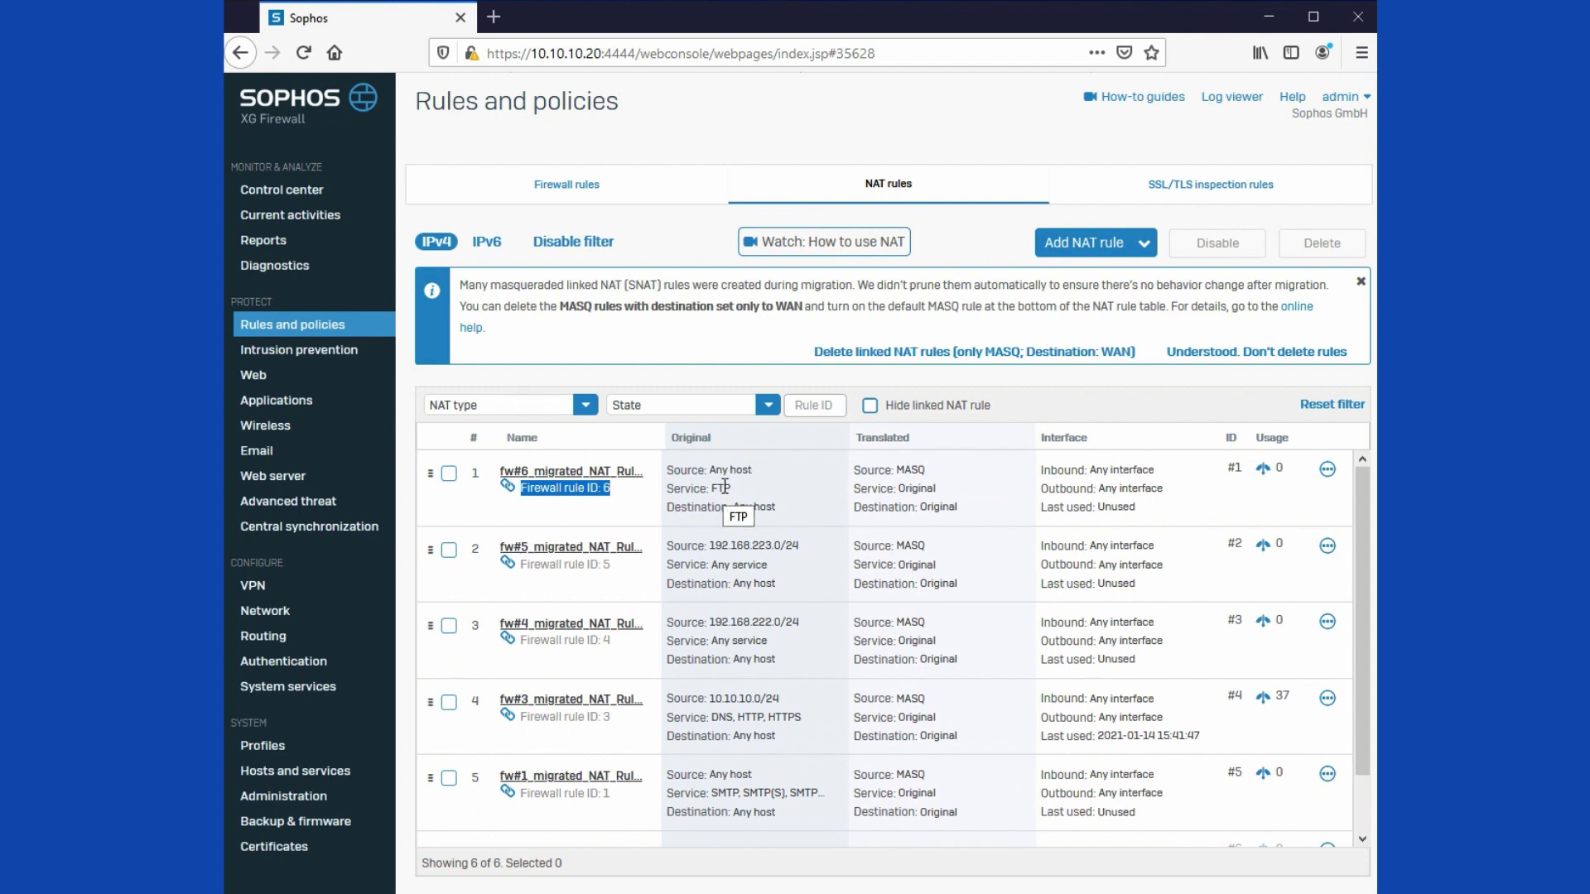
{"action": "left_click", "coordinate": [900, 469]}
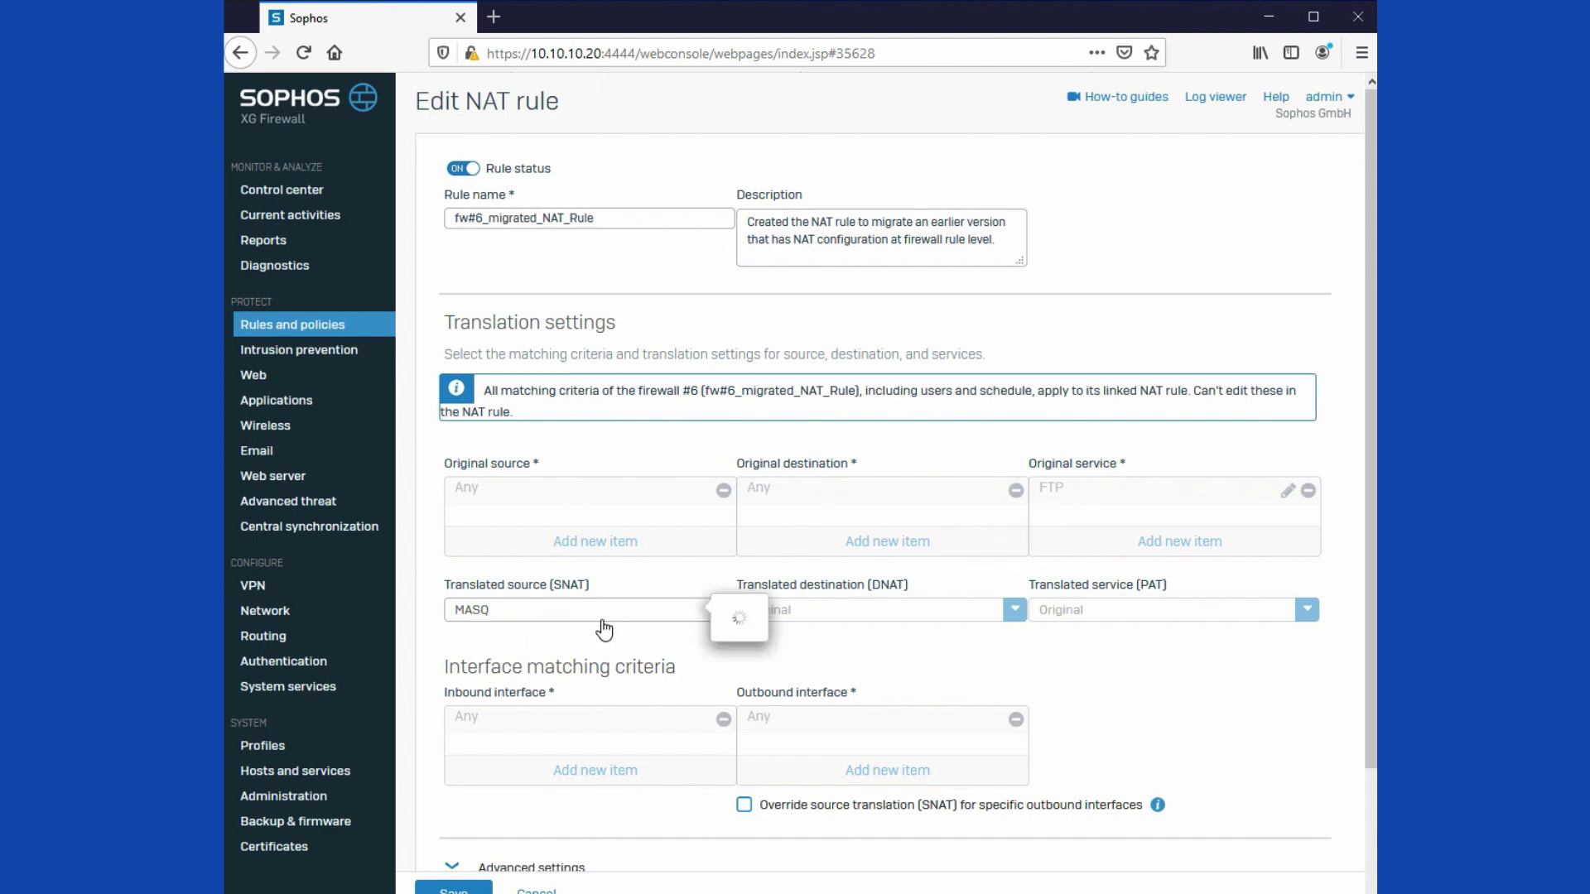
{"action": "left_click", "coordinate": [333, 338]}
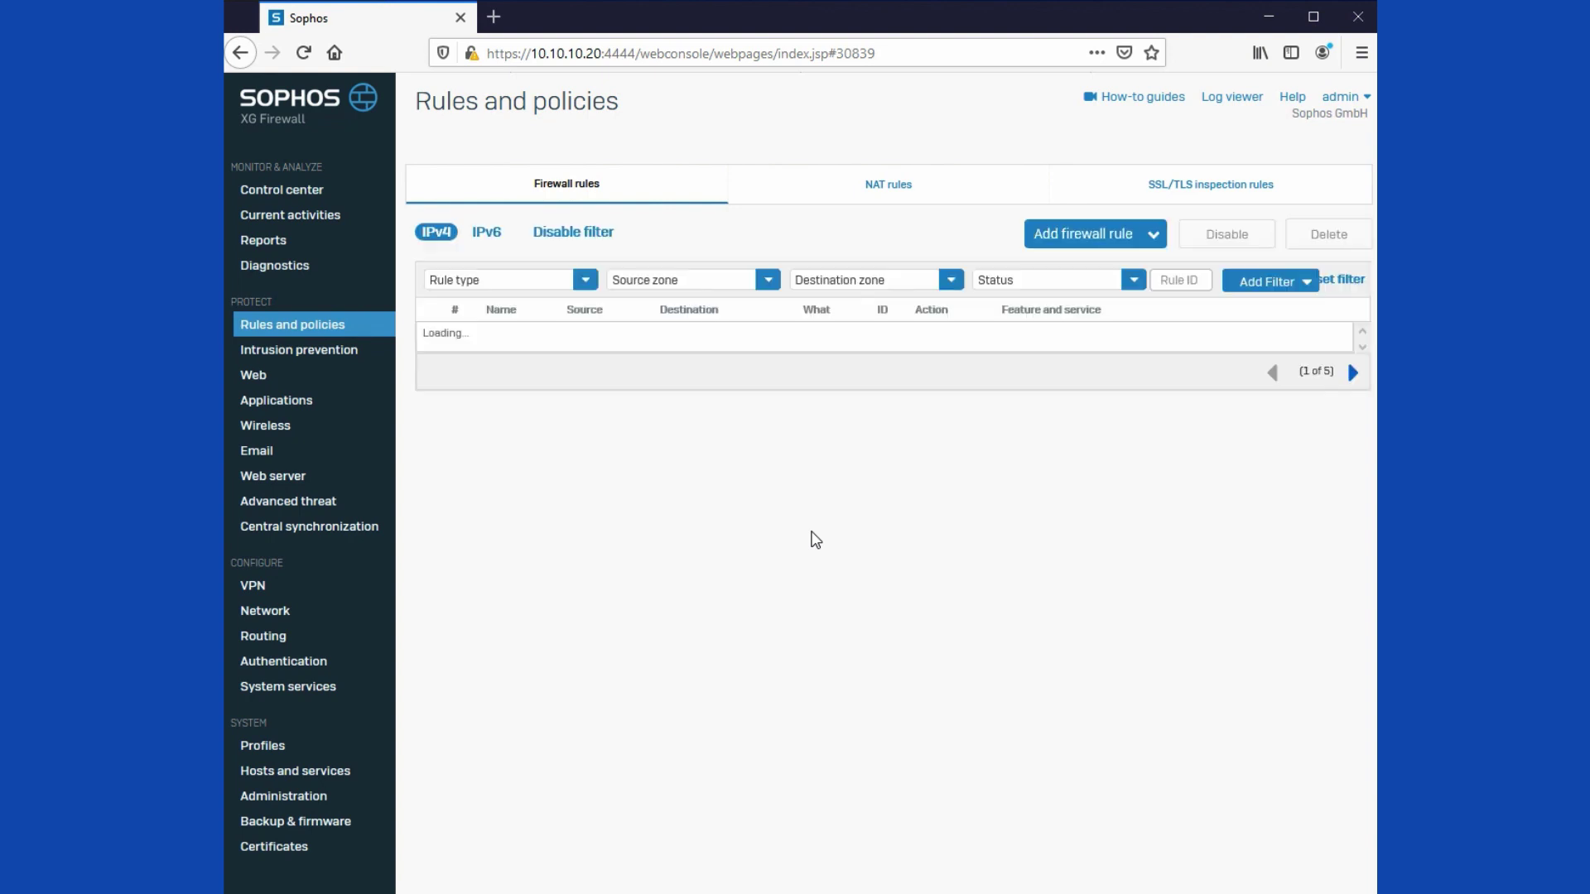
{"action": "left_click", "coordinate": [815, 189]}
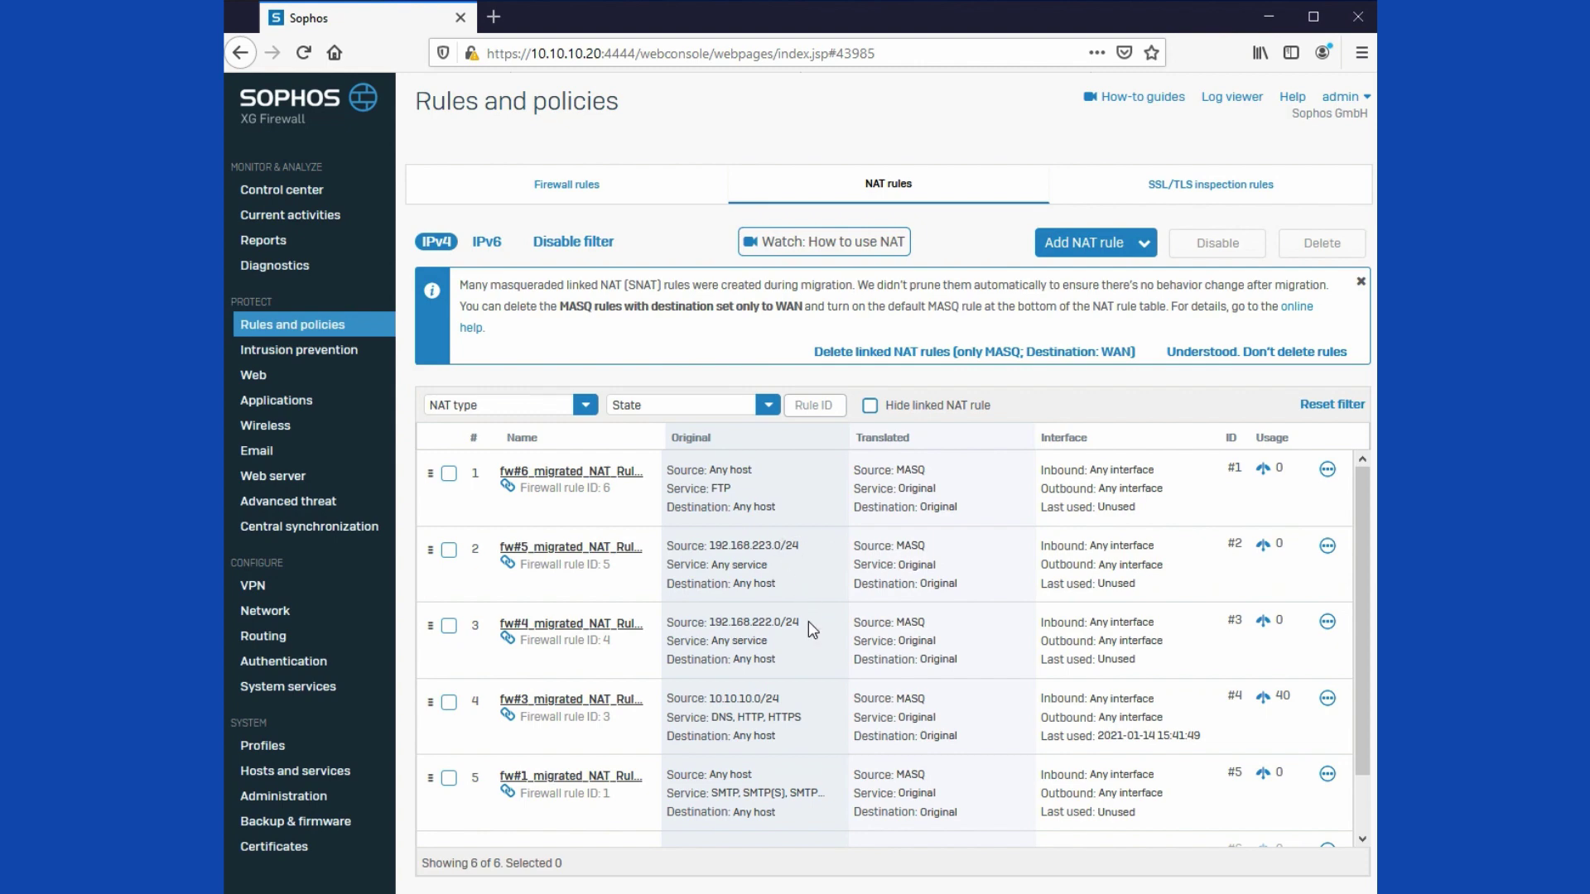
{"action": "scroll", "coordinate": [810, 630], "scroll_direction": "down", "scroll_amount": 2}
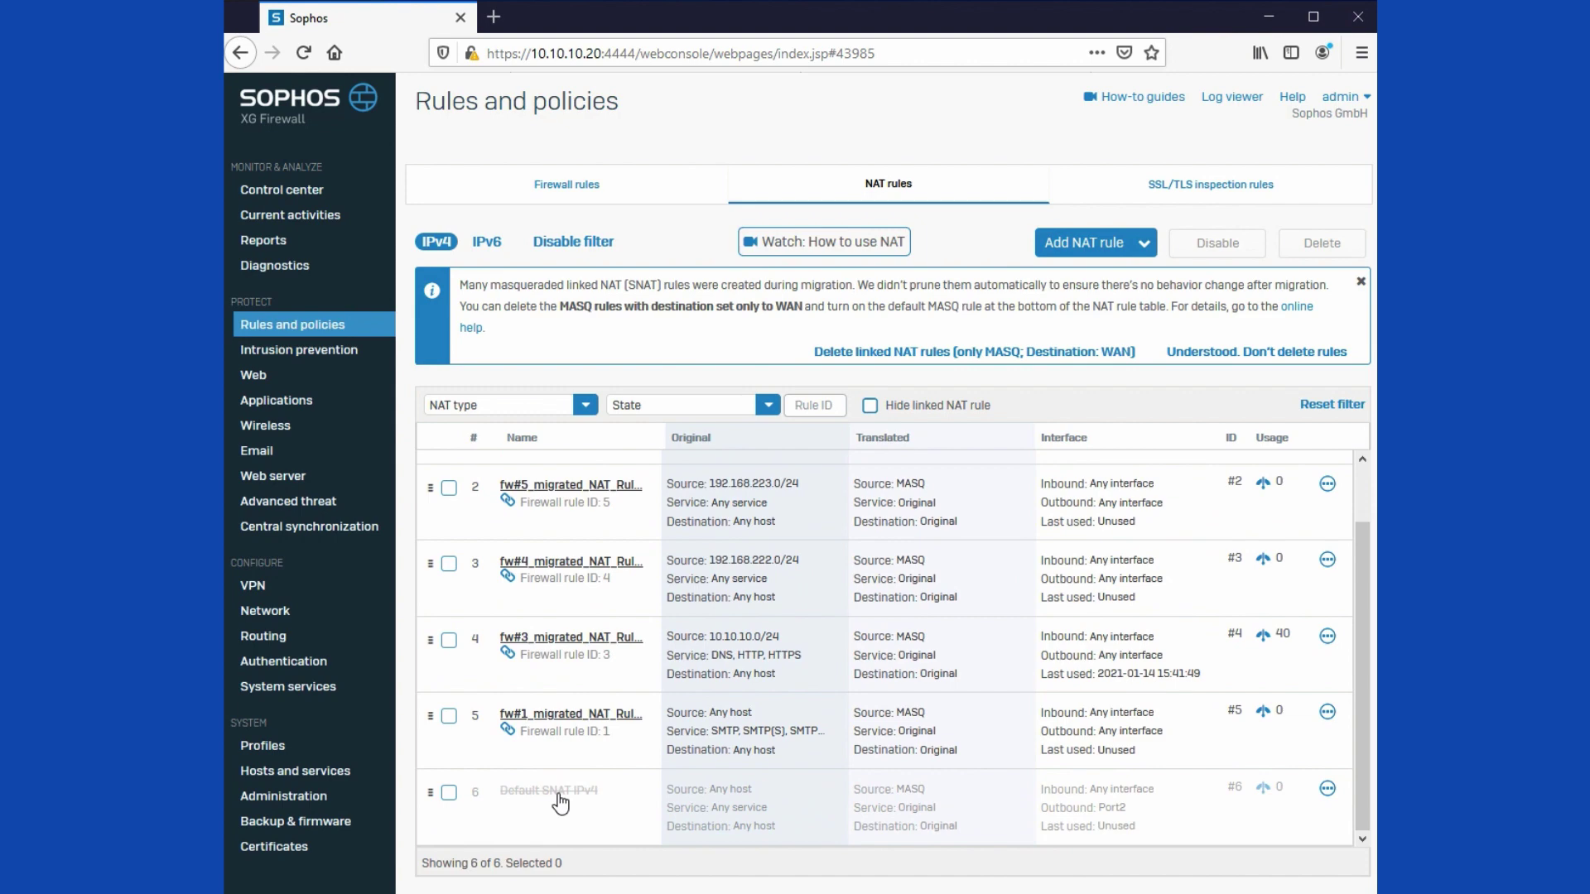
Step: Switch the Default SNAT IPv4 rule status to ON and save it
{"action": "left_click", "coordinate": [561, 803]}
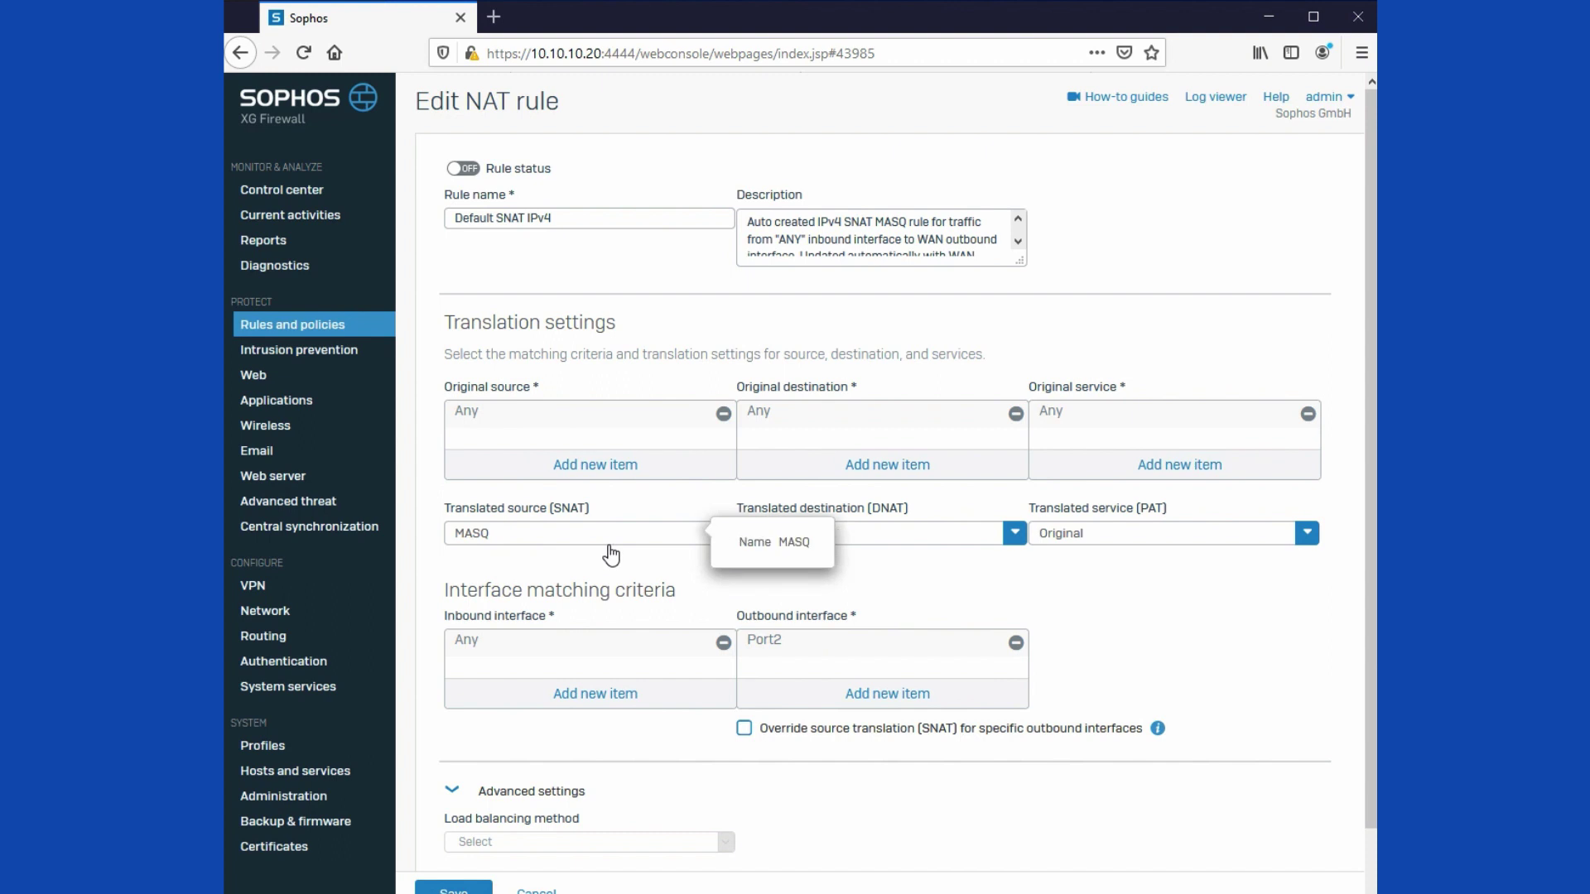
{"action": "left_click", "coordinate": [469, 169]}
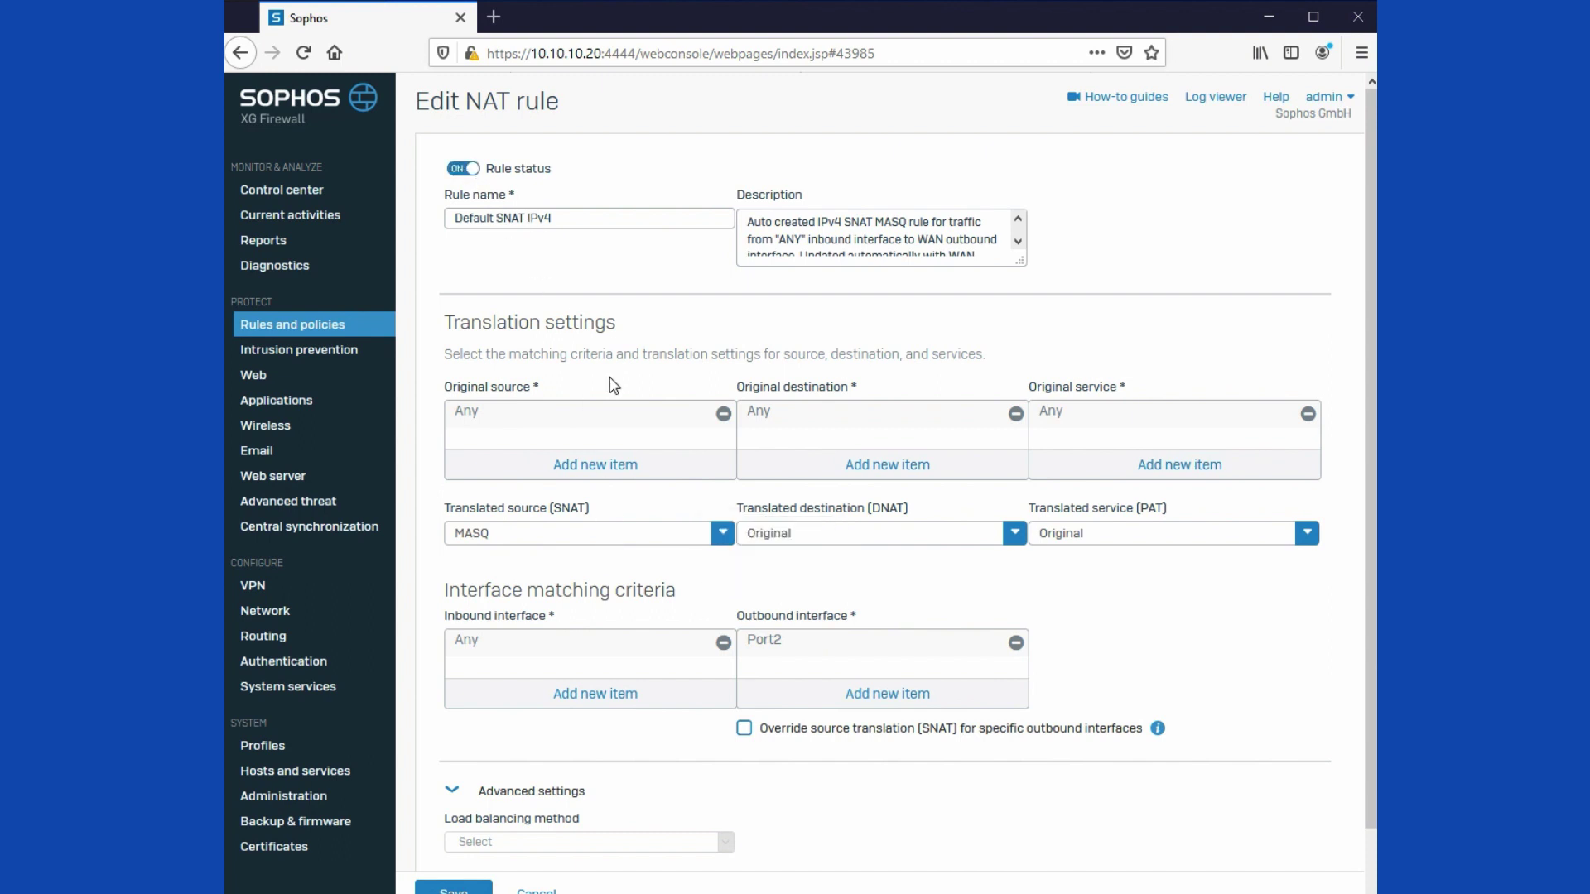
{"action": "left_click", "coordinate": [454, 890]}
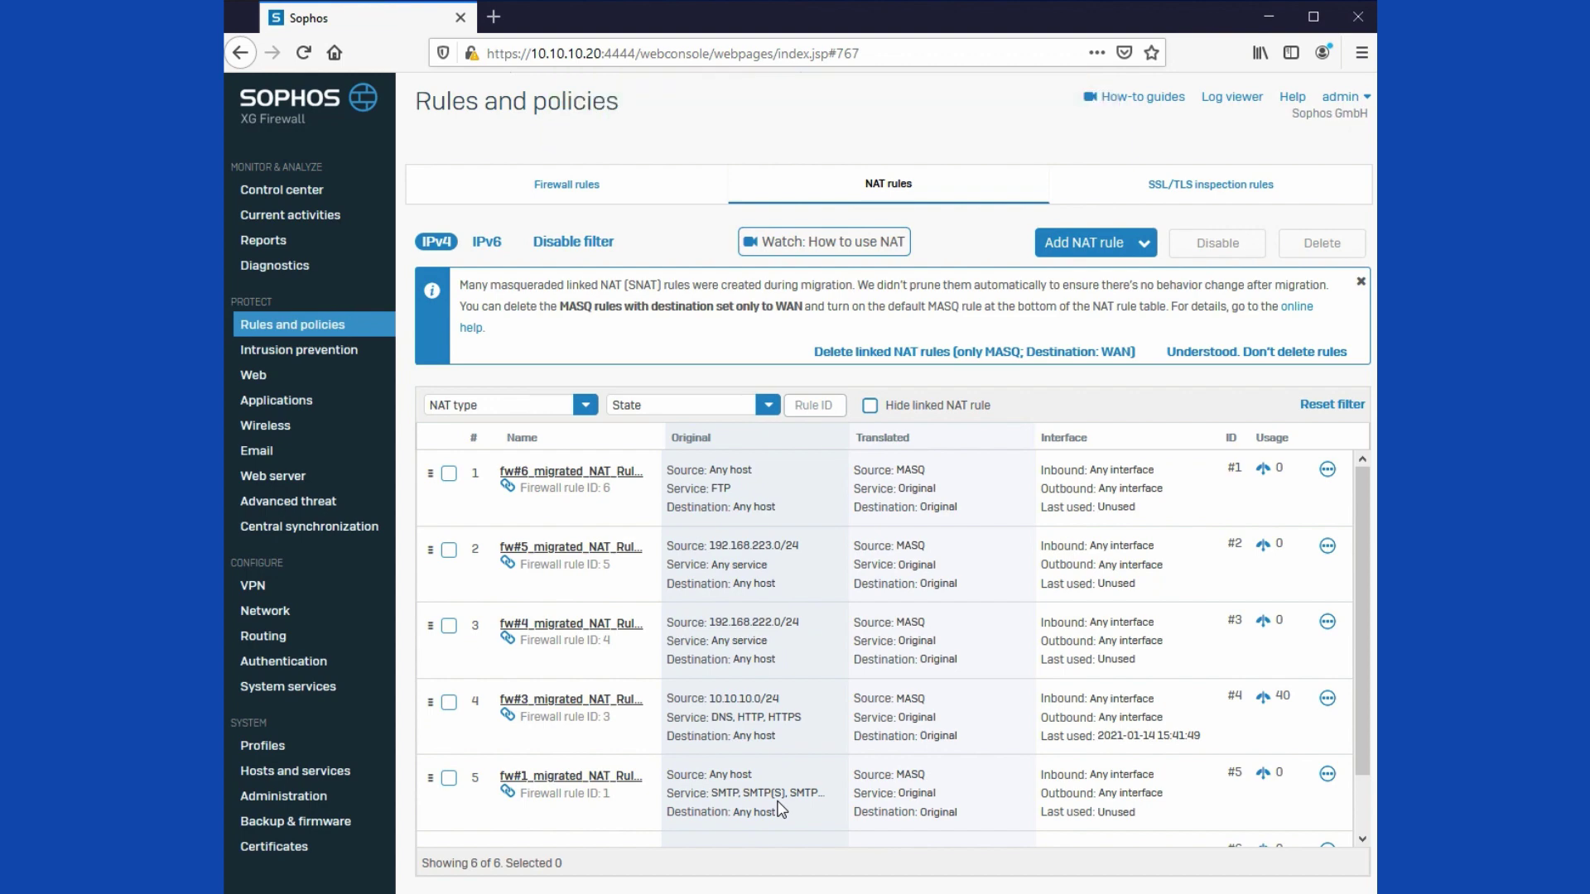
Step: Delete the linked MASQ NAT rules, keeping only the fw#1 rule and Default SNAT IPv4
{"action": "scroll", "coordinate": [798, 752], "scroll_direction": "down", "scroll_amount": 2}
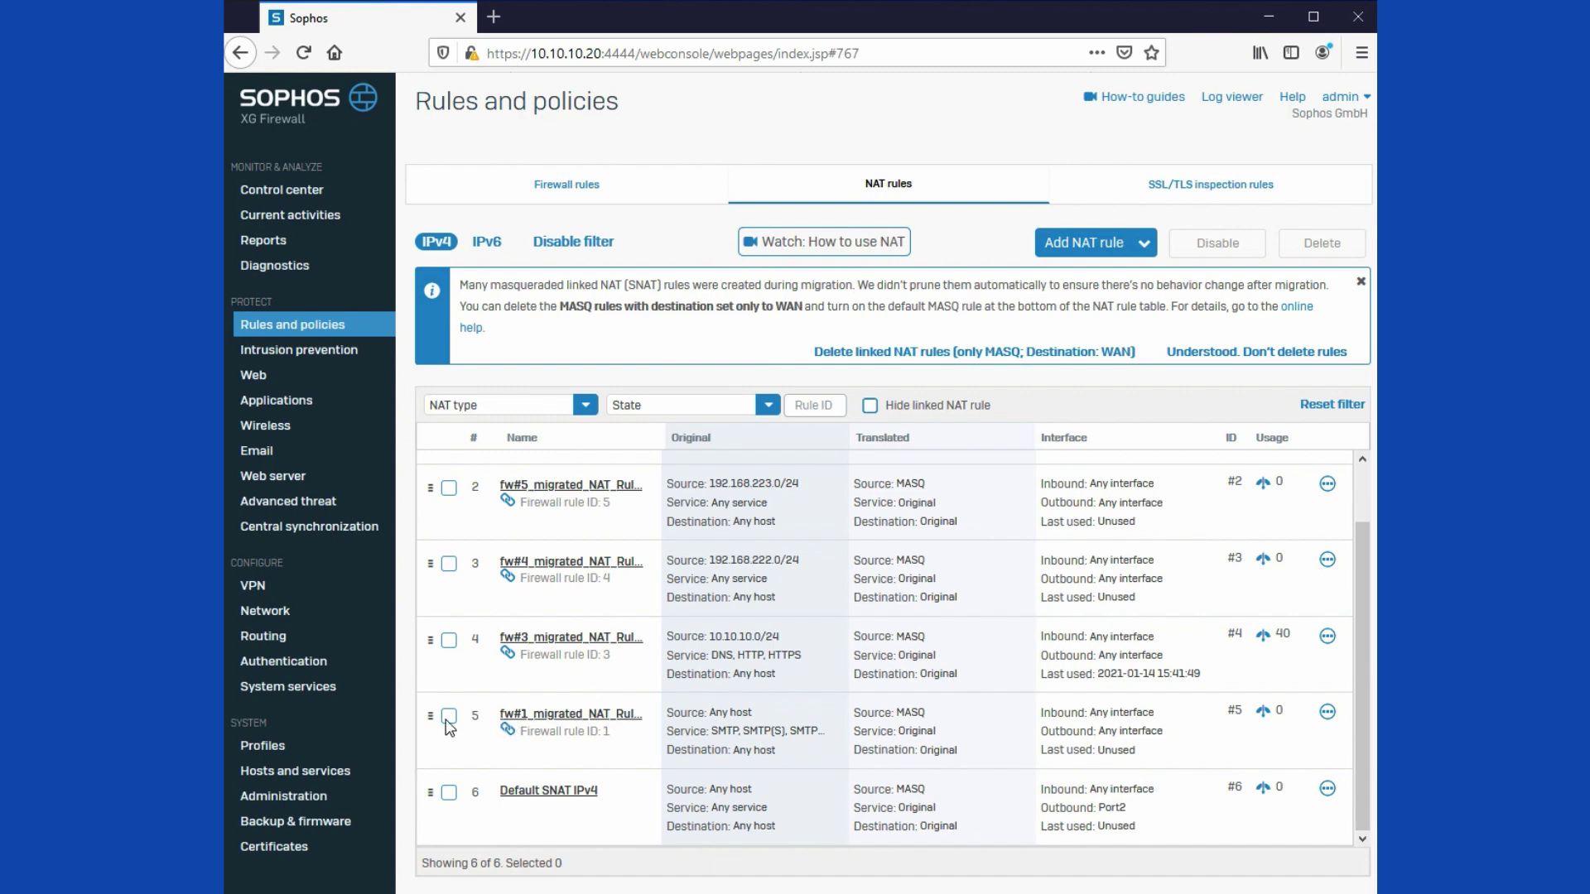
{"action": "scroll", "coordinate": [515, 659], "scroll_direction": "up", "scroll_amount": 2}
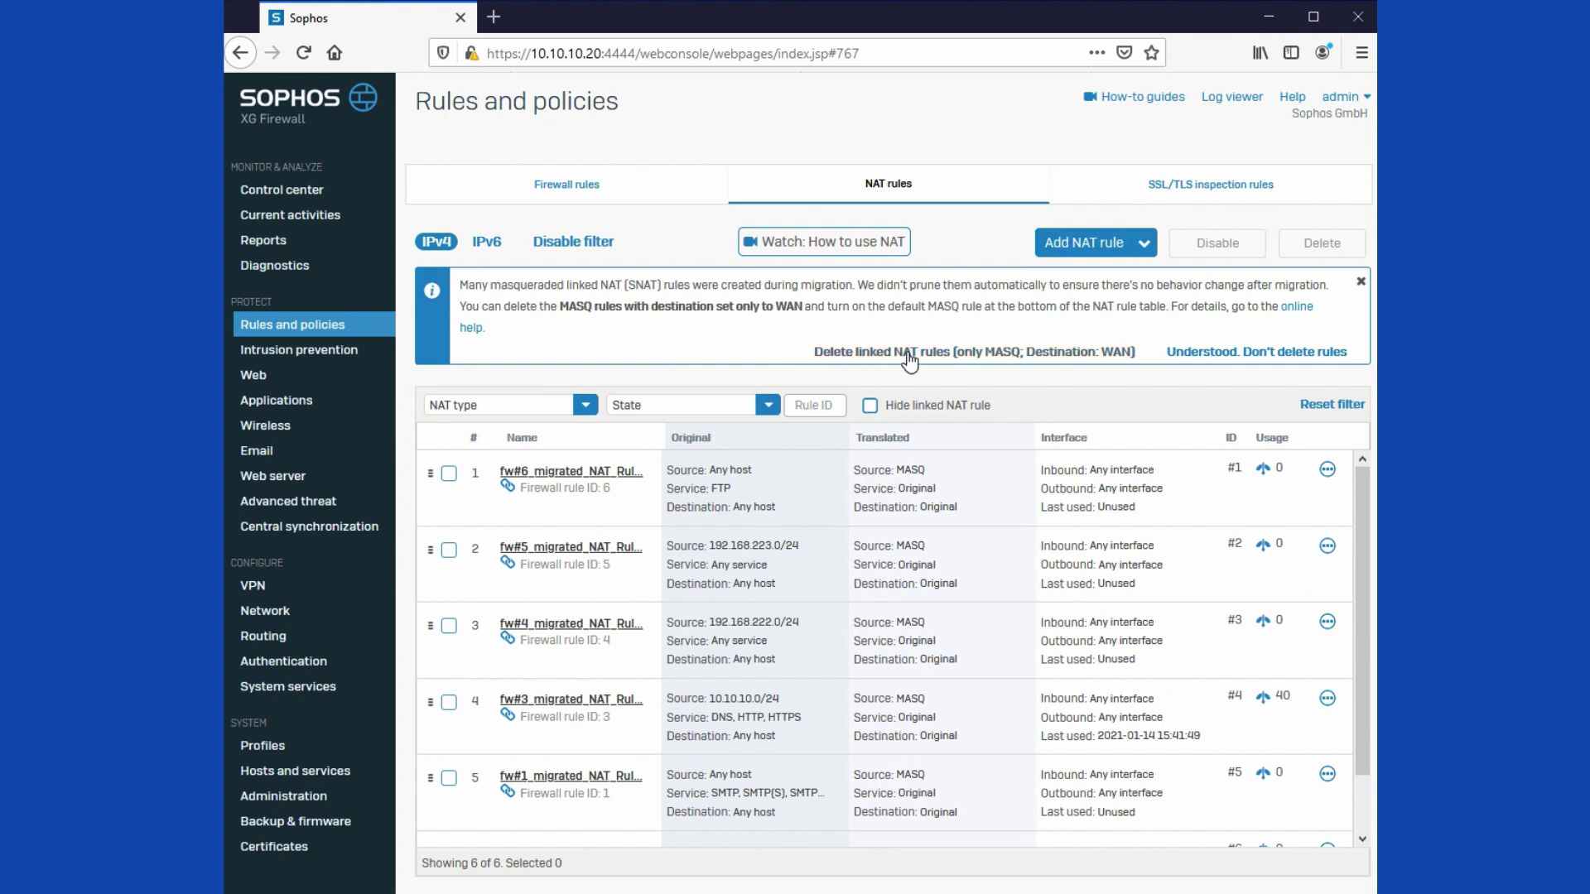
{"action": "left_click", "coordinate": [870, 406]}
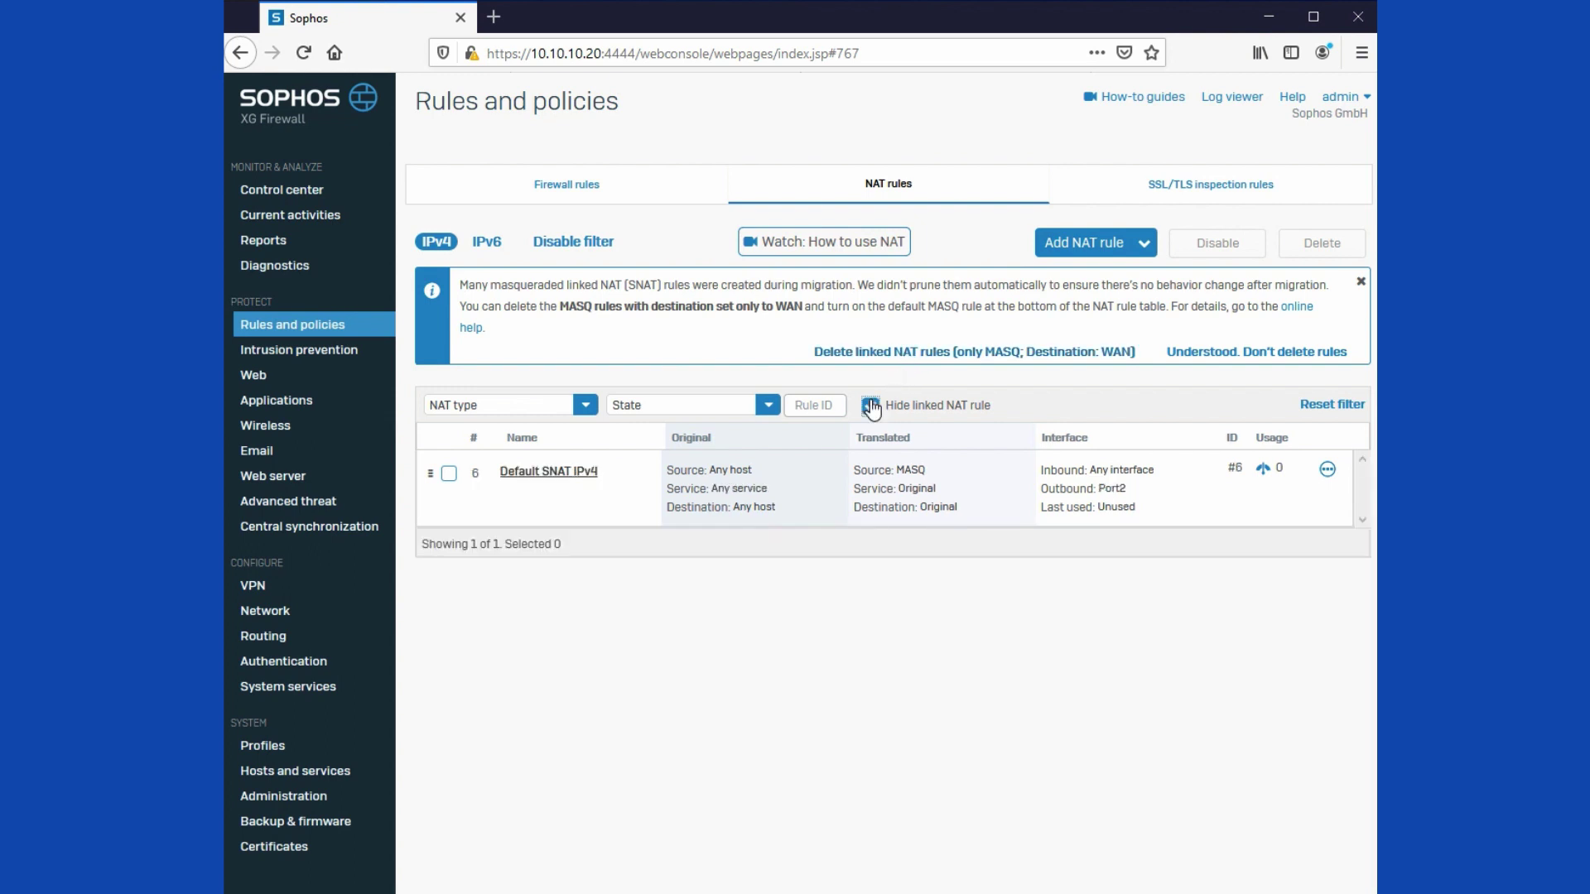
{"action": "left_click", "coordinate": [870, 406]}
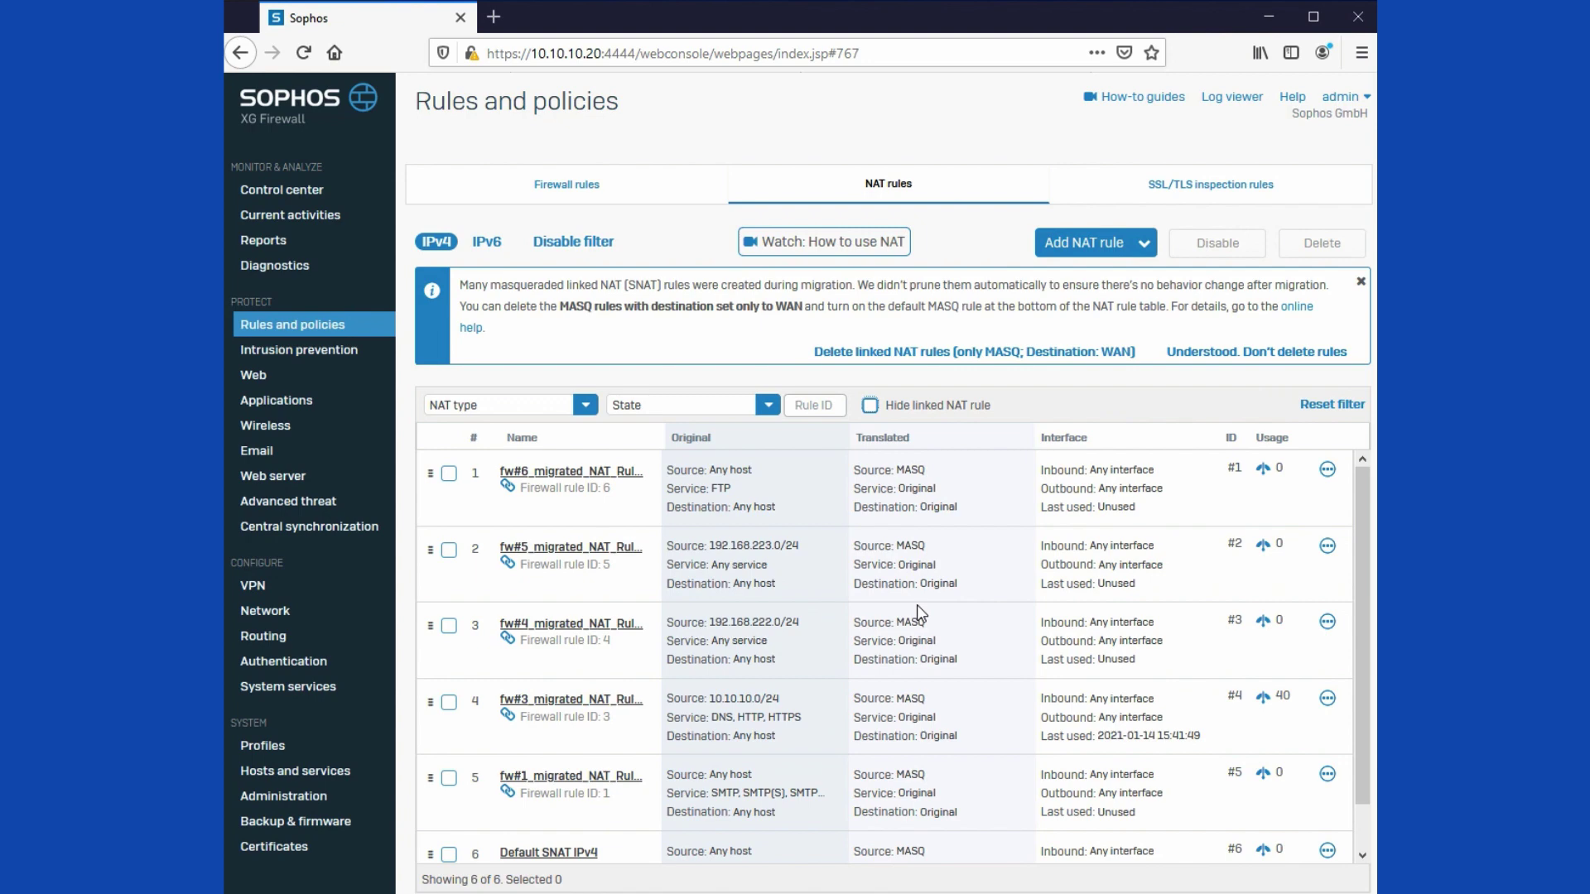
{"action": "left_click", "coordinate": [958, 362]}
{"action": "left_click", "coordinate": [753, 536]}
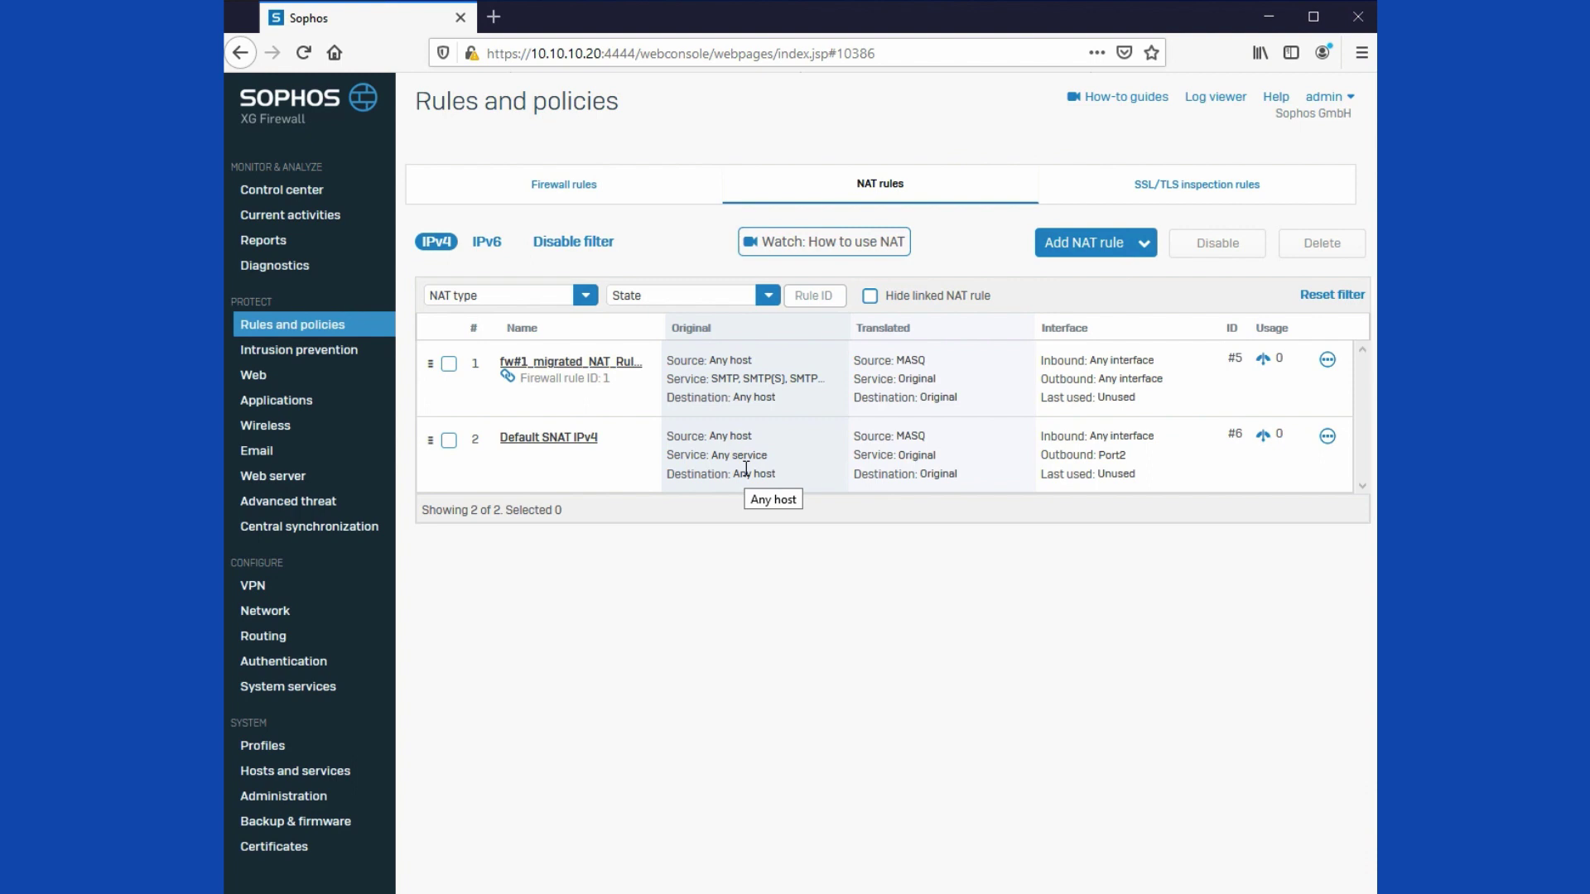
Step: Inspect the fw#1 NAT rule, keep MASQ as Translated source, and return to Rules and policies
{"action": "left_click", "coordinate": [616, 365]}
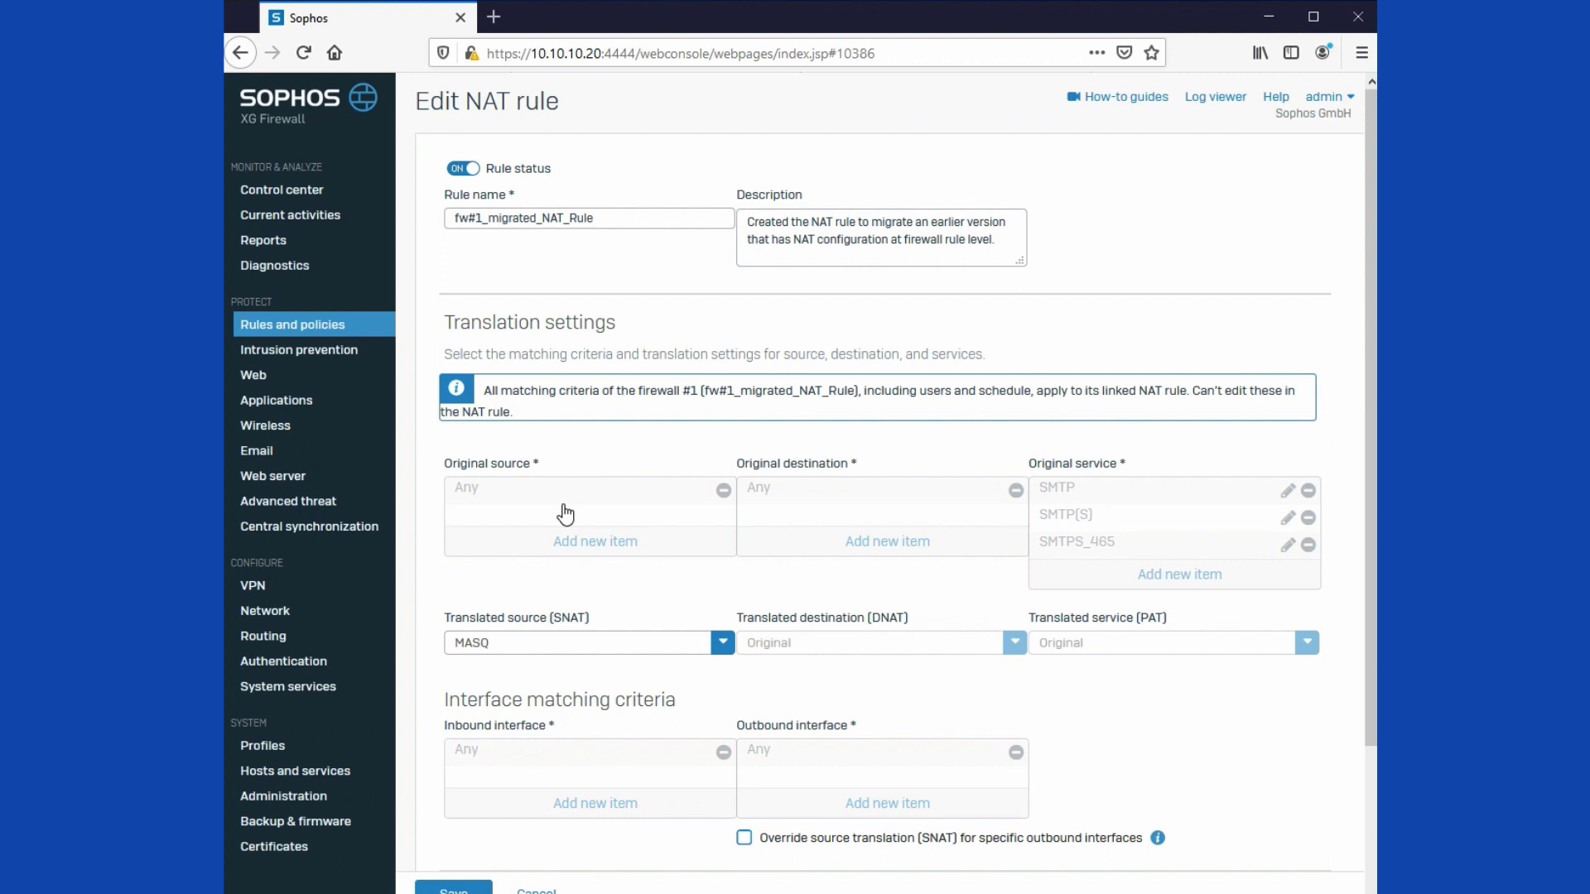
{"action": "left_click", "coordinate": [645, 647]}
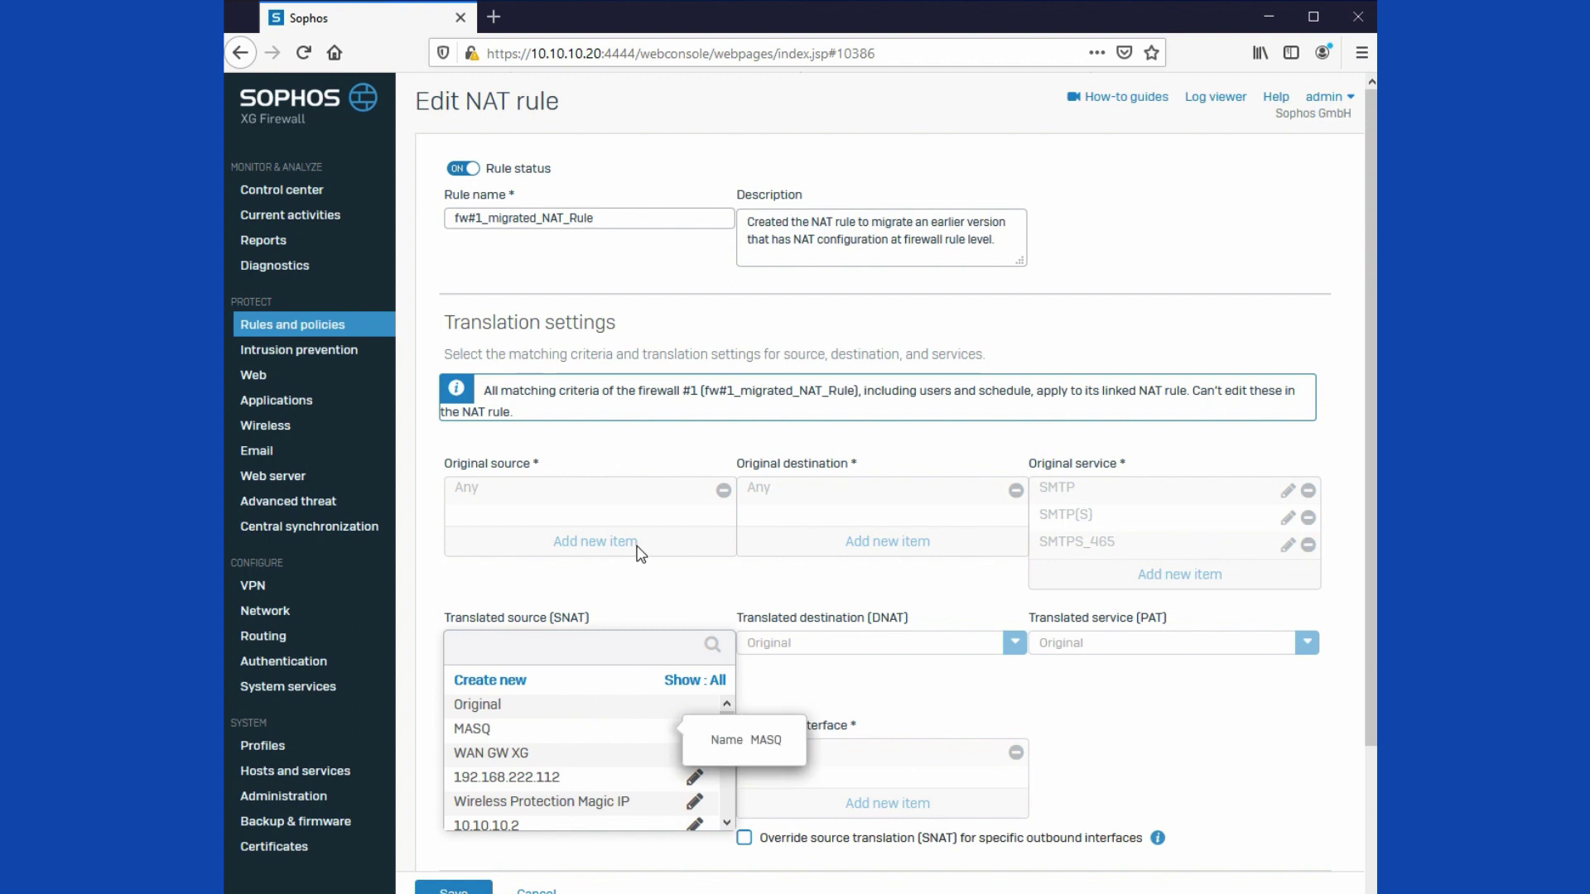
{"action": "left_click", "coordinate": [633, 602]}
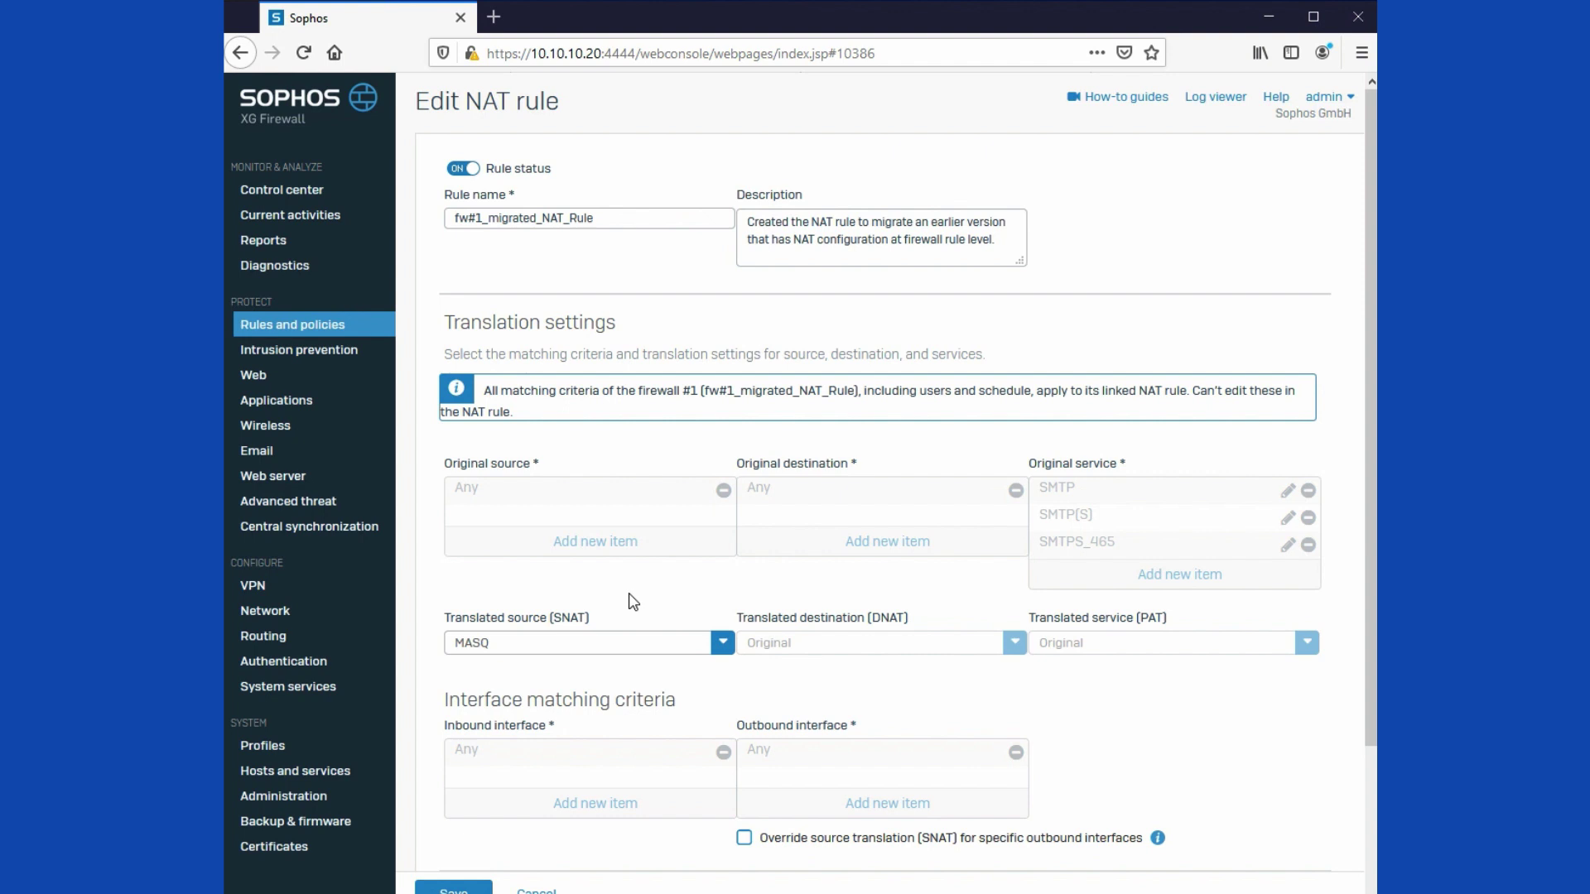
{"action": "left_click", "coordinate": [310, 328]}
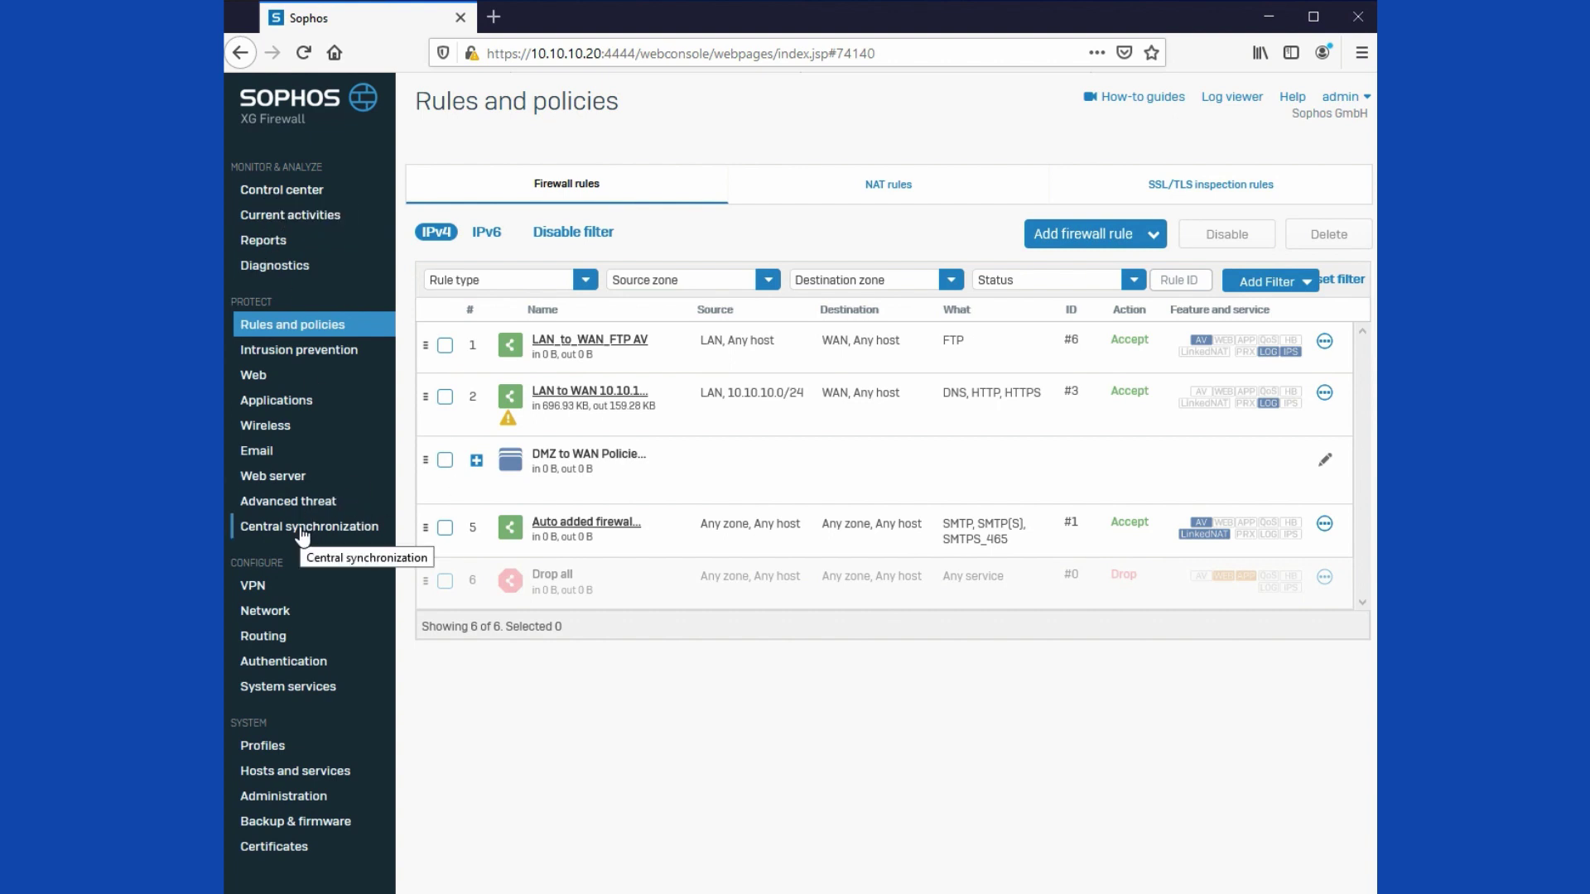
Step: From Control center, activate Security Heartbeat and bring up Register device with Sophos Central
{"action": "left_click", "coordinate": [284, 197]}
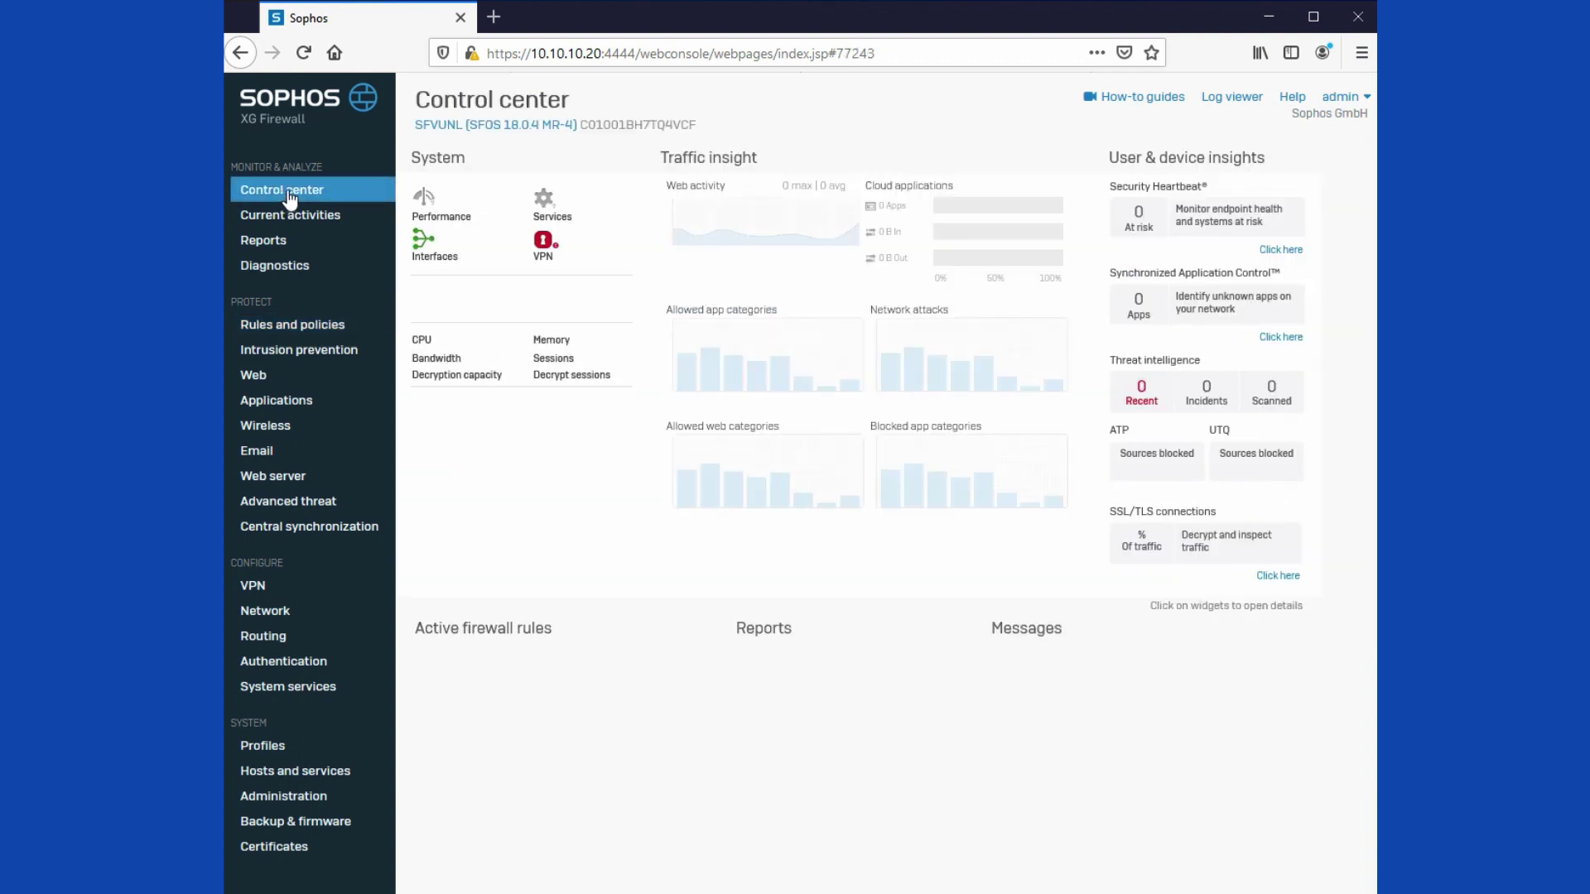
{"action": "left_click", "coordinate": [1286, 251]}
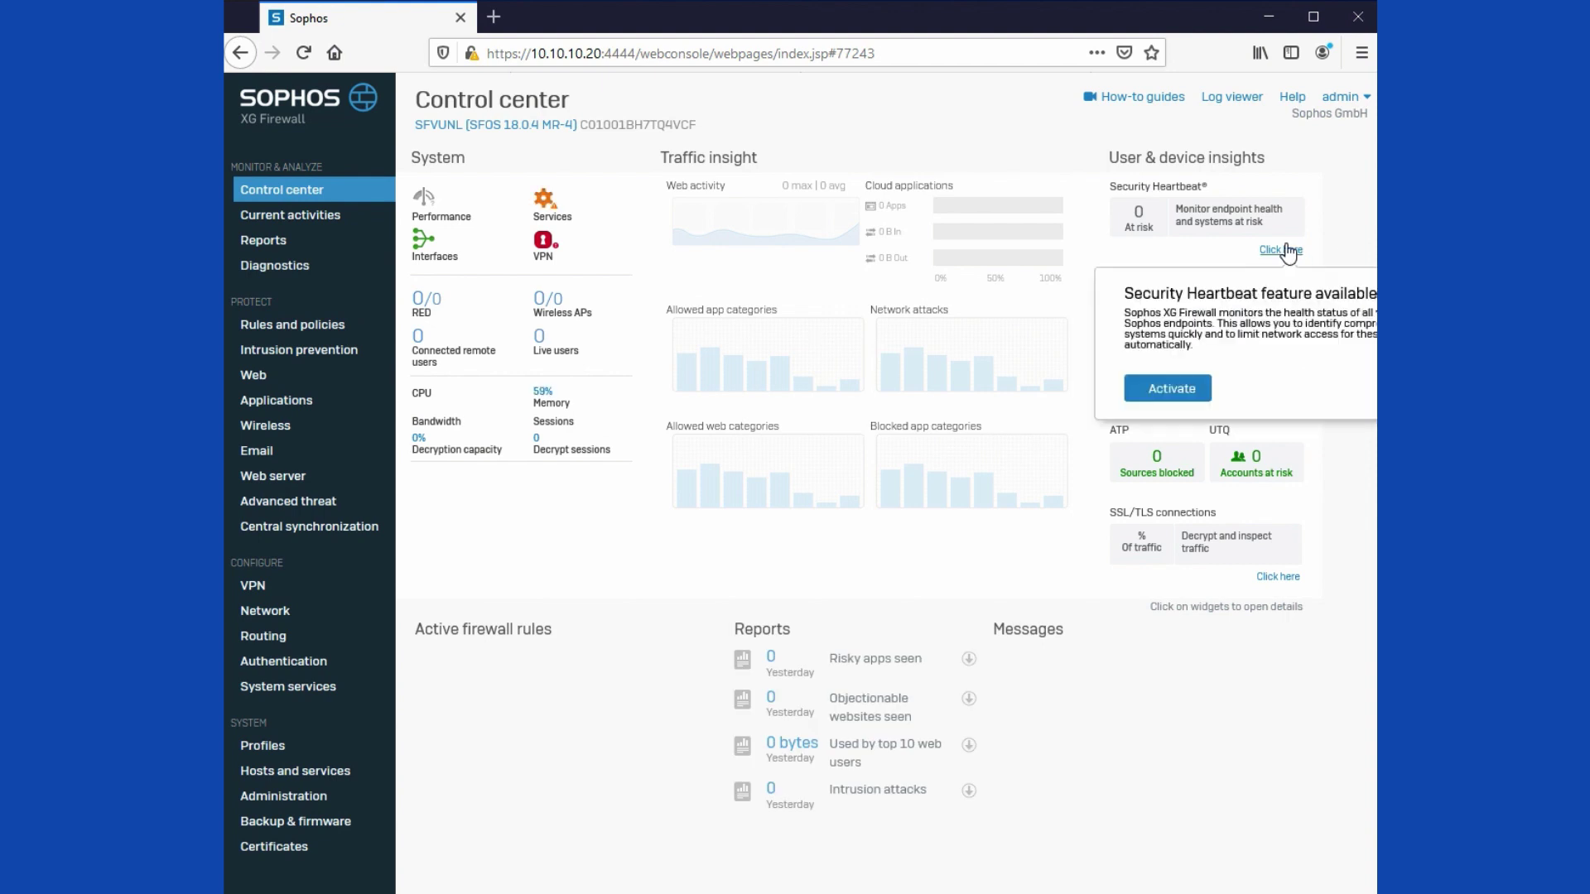
{"action": "left_click", "coordinate": [1220, 386]}
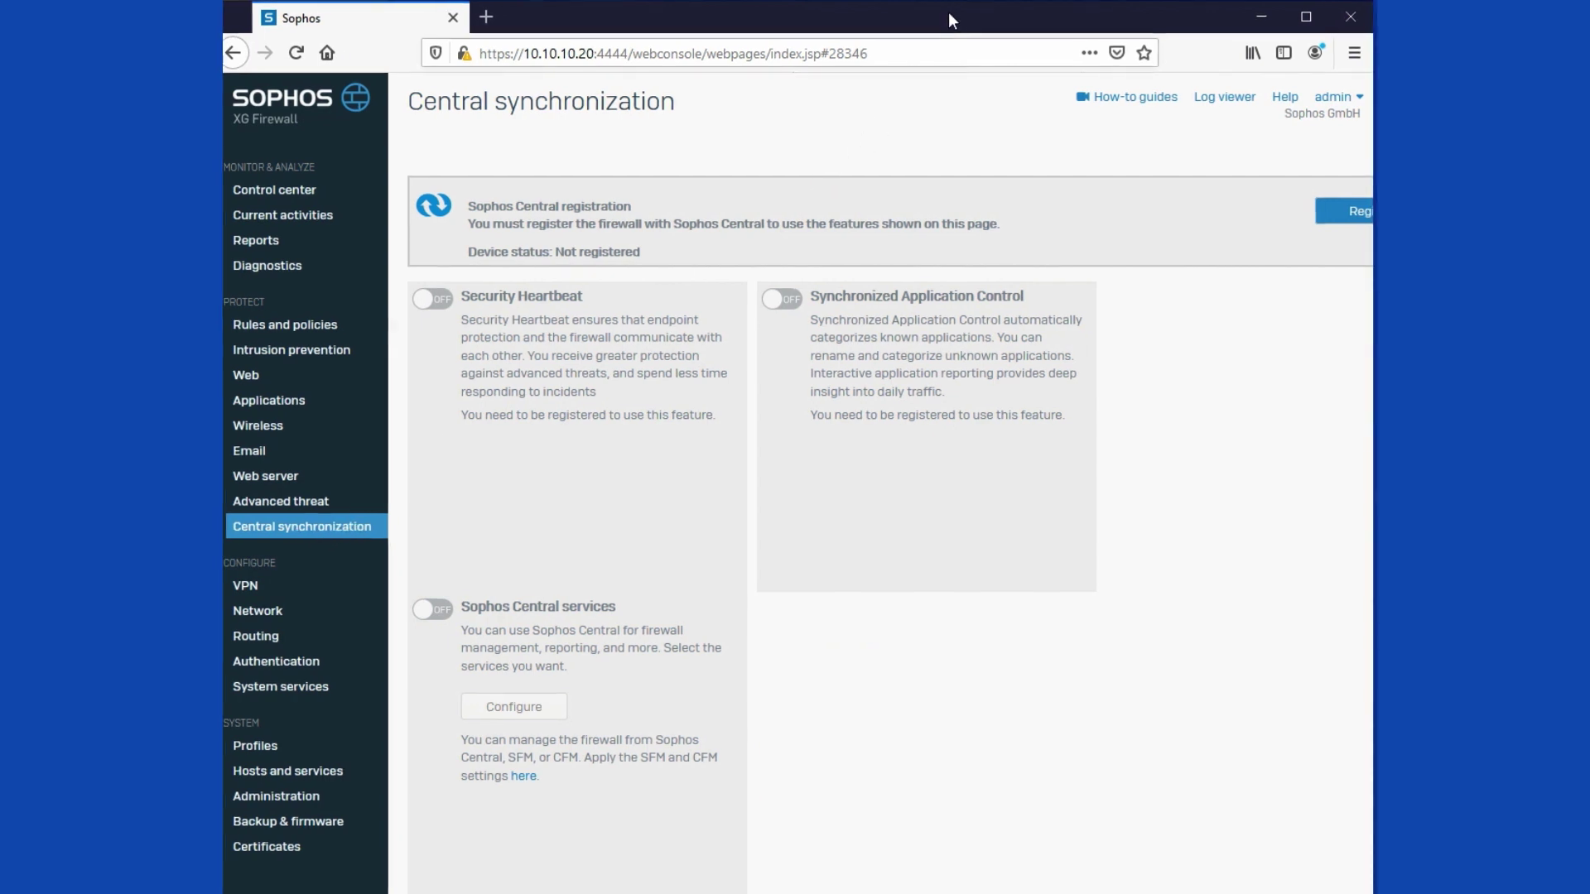
{"action": "left_click", "coordinate": [1345, 214]}
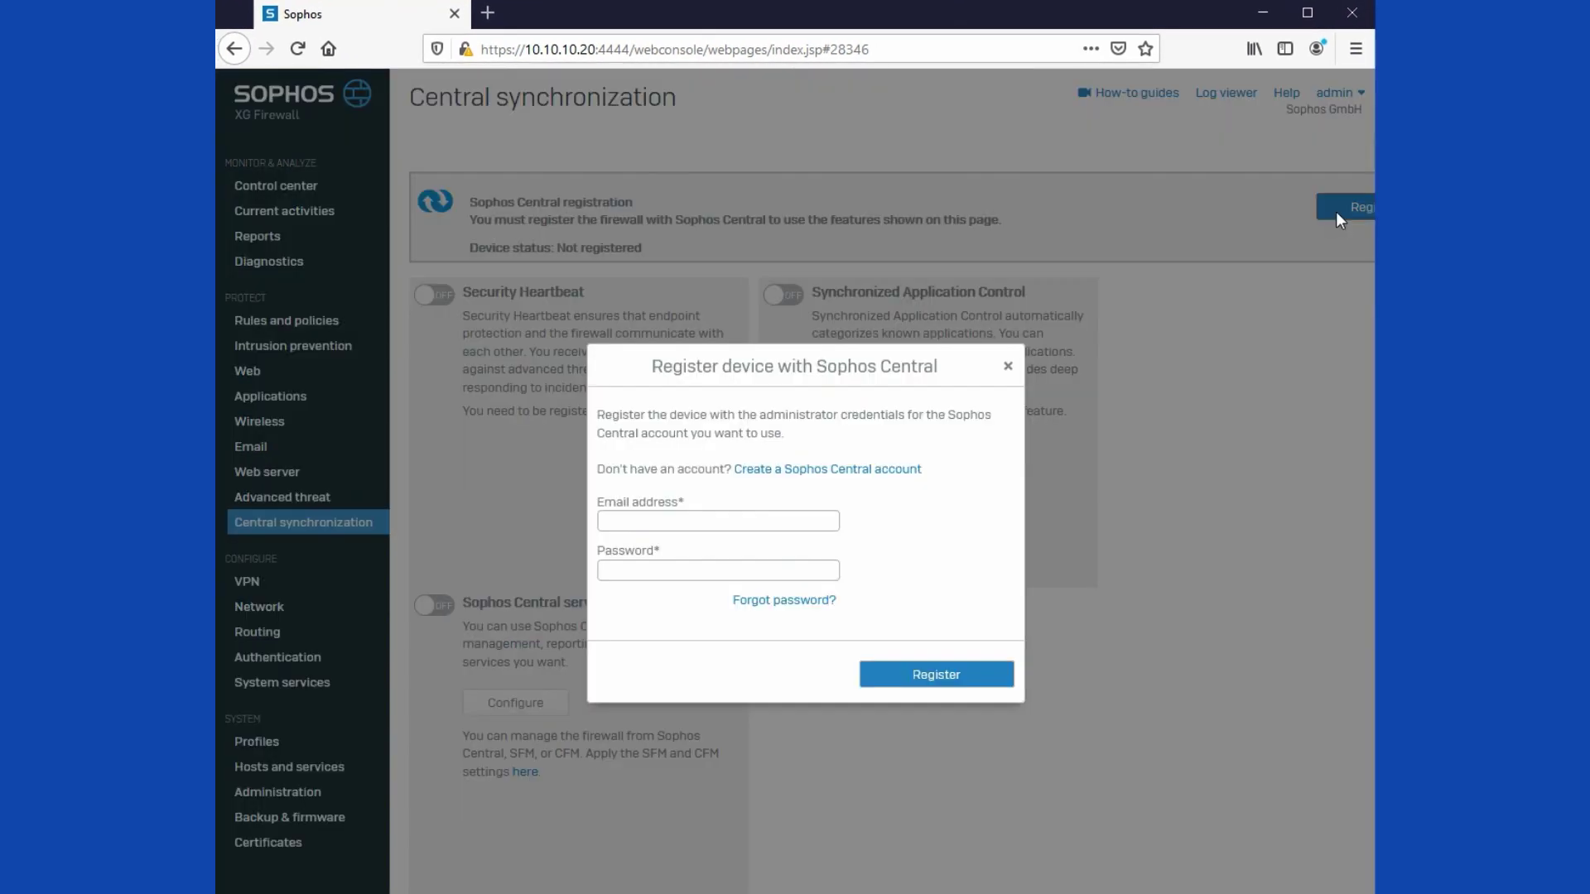
Step: Submit the Sophos Central registration with the admin account e-mail and password, then start a new tab
{"action": "left_click", "coordinate": [699, 526]}
{"action": "key", "text": "Tab"}
{"action": "type", "text": "•••••••••"}
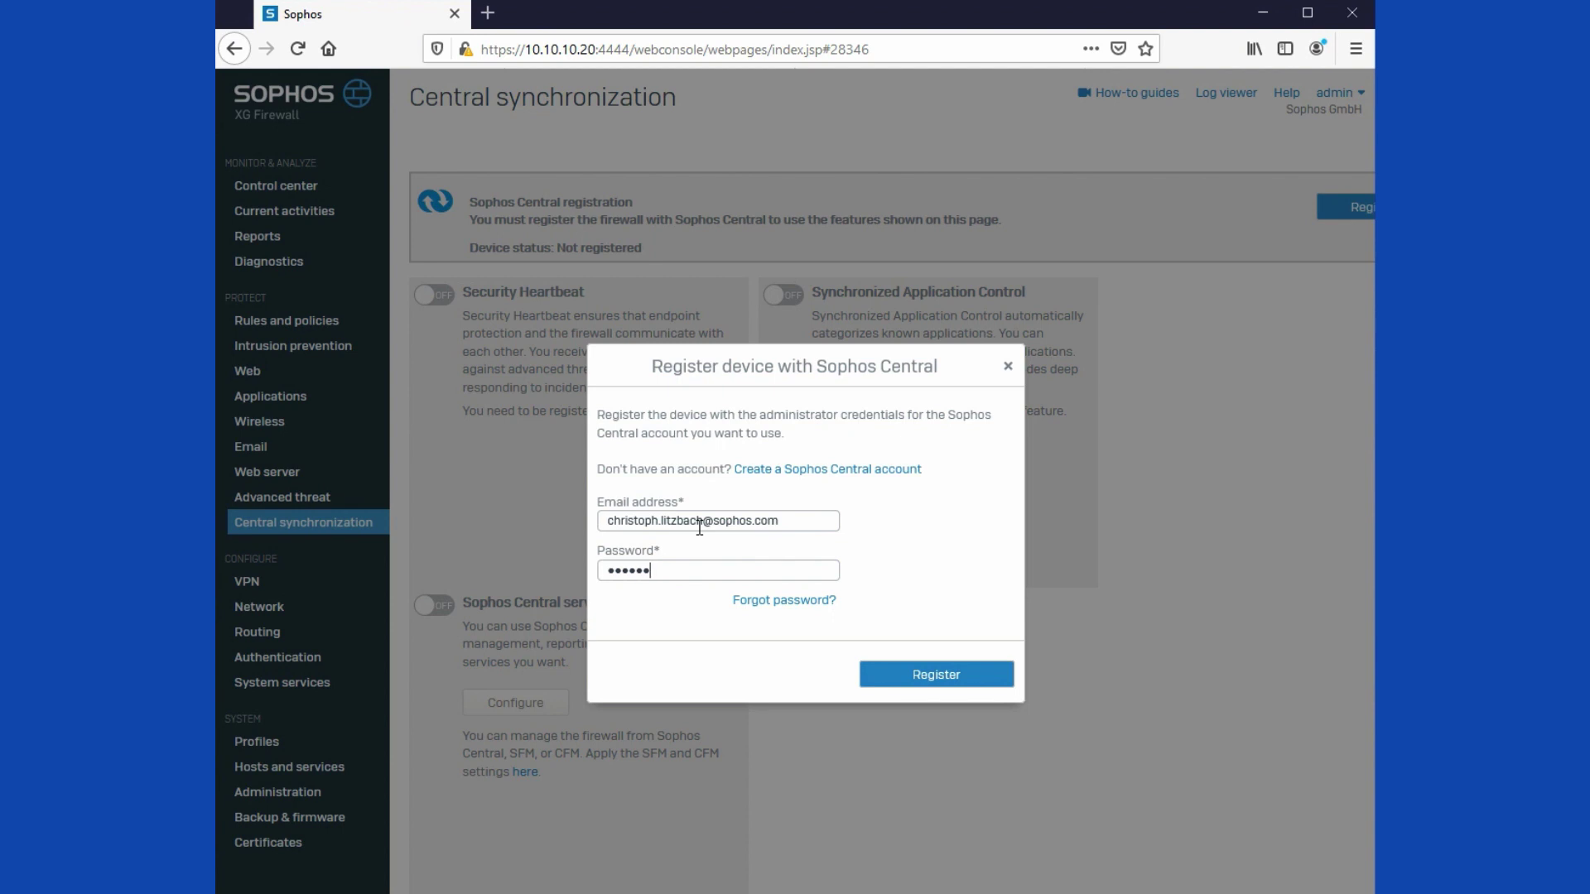
{"action": "type", "text": "•••"}
{"action": "key", "text": "Return"}
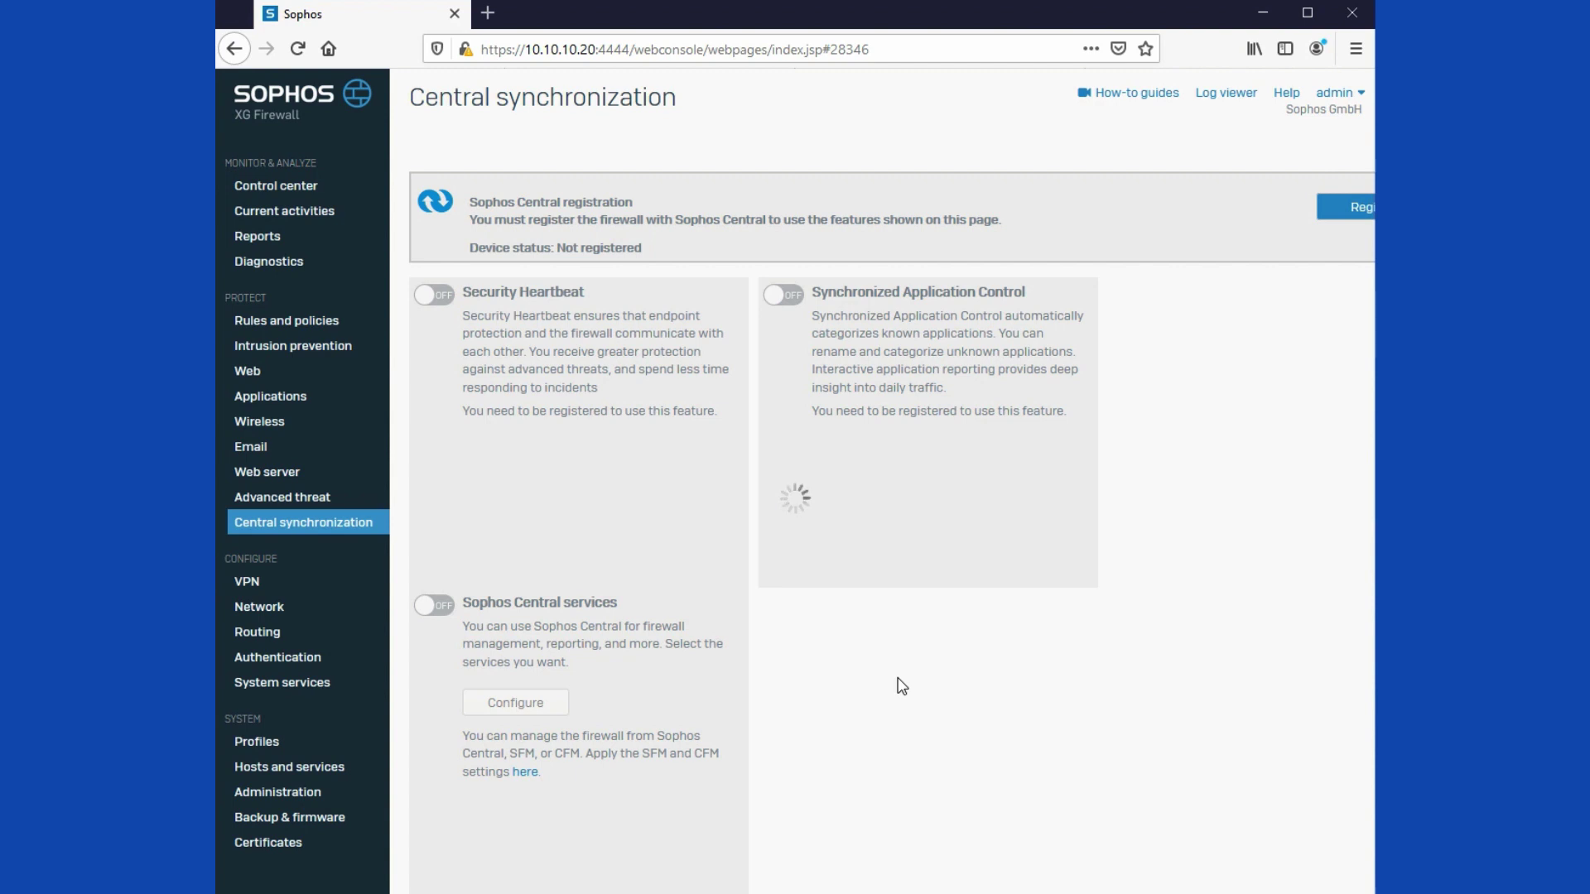
{"action": "left_click", "coordinate": [488, 12]}
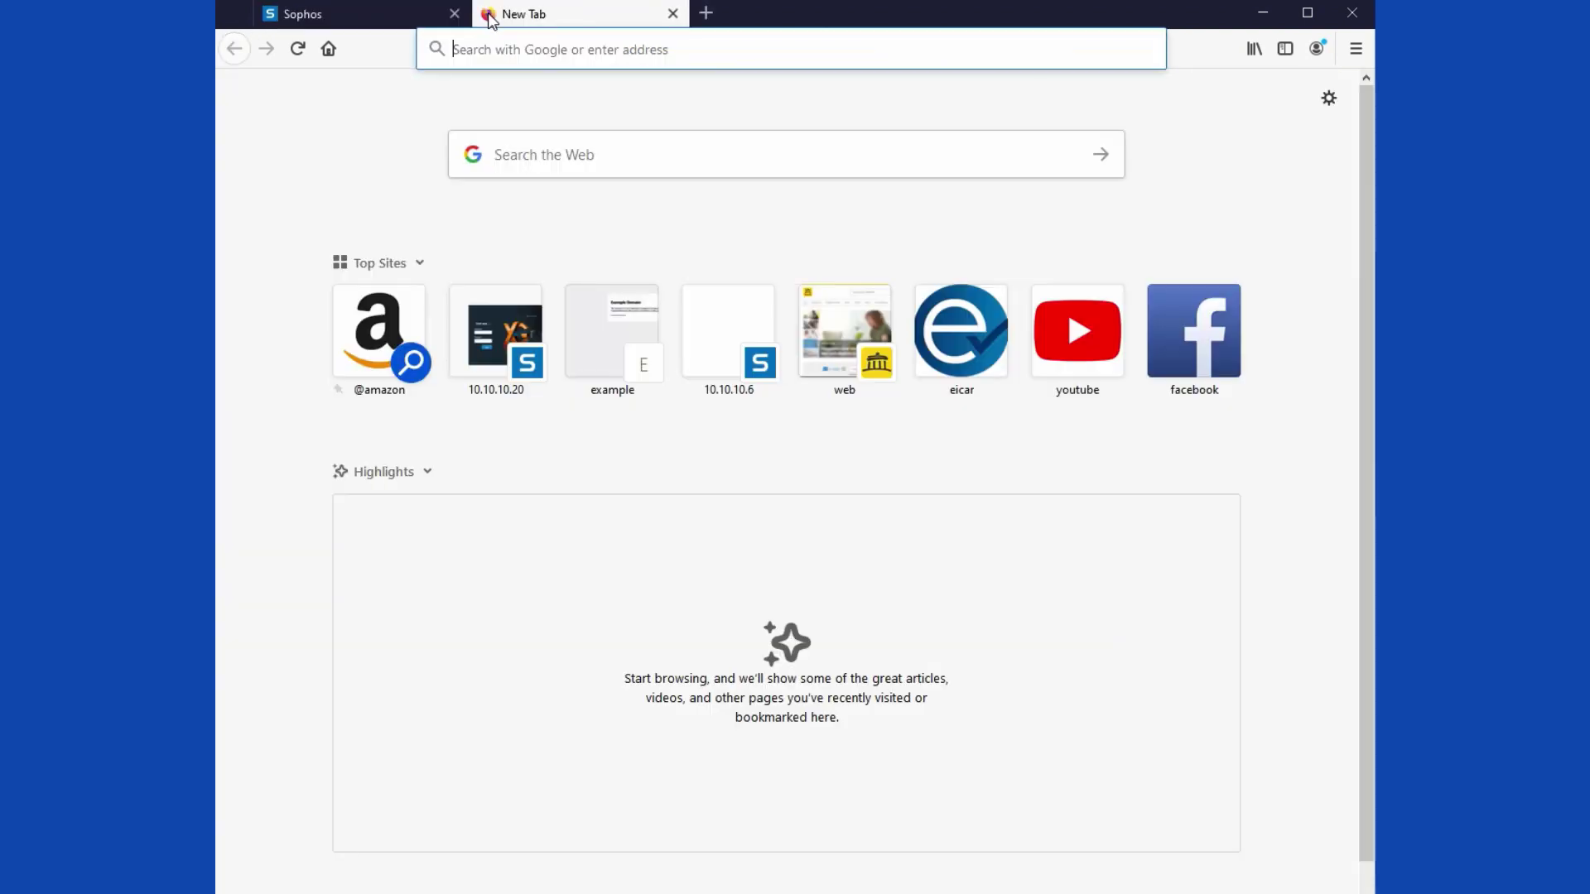
Step: Load central.sophos.com and confirm the XG console reports successful Sophos Central registration
{"action": "type", "text": "central.sophos.com"}
{"action": "key", "text": "Return"}
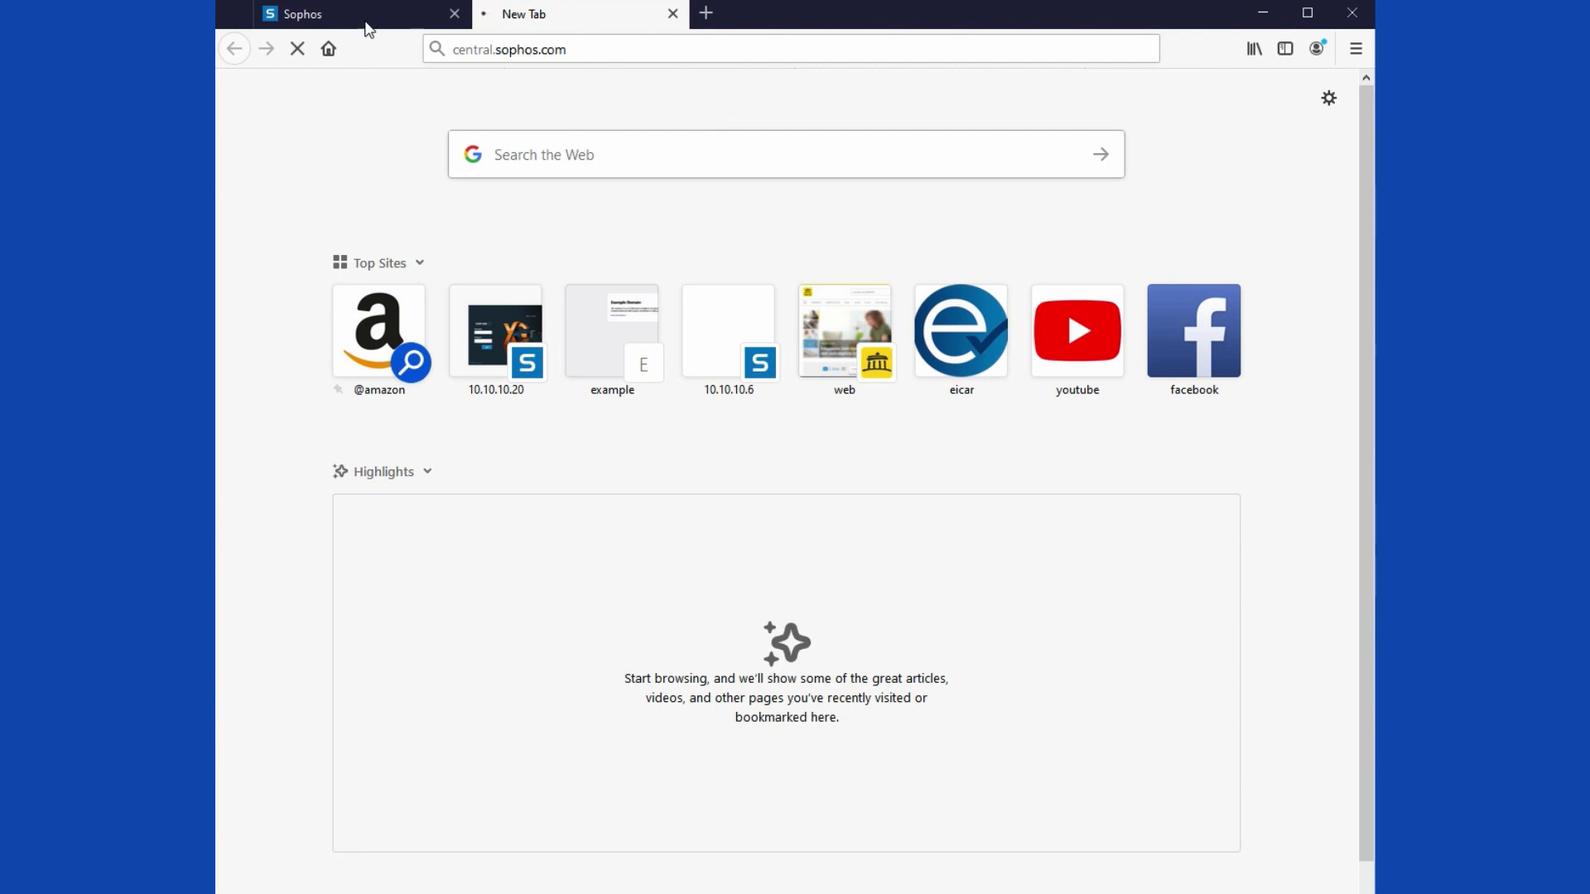
{"action": "left_click", "coordinate": [359, 12]}
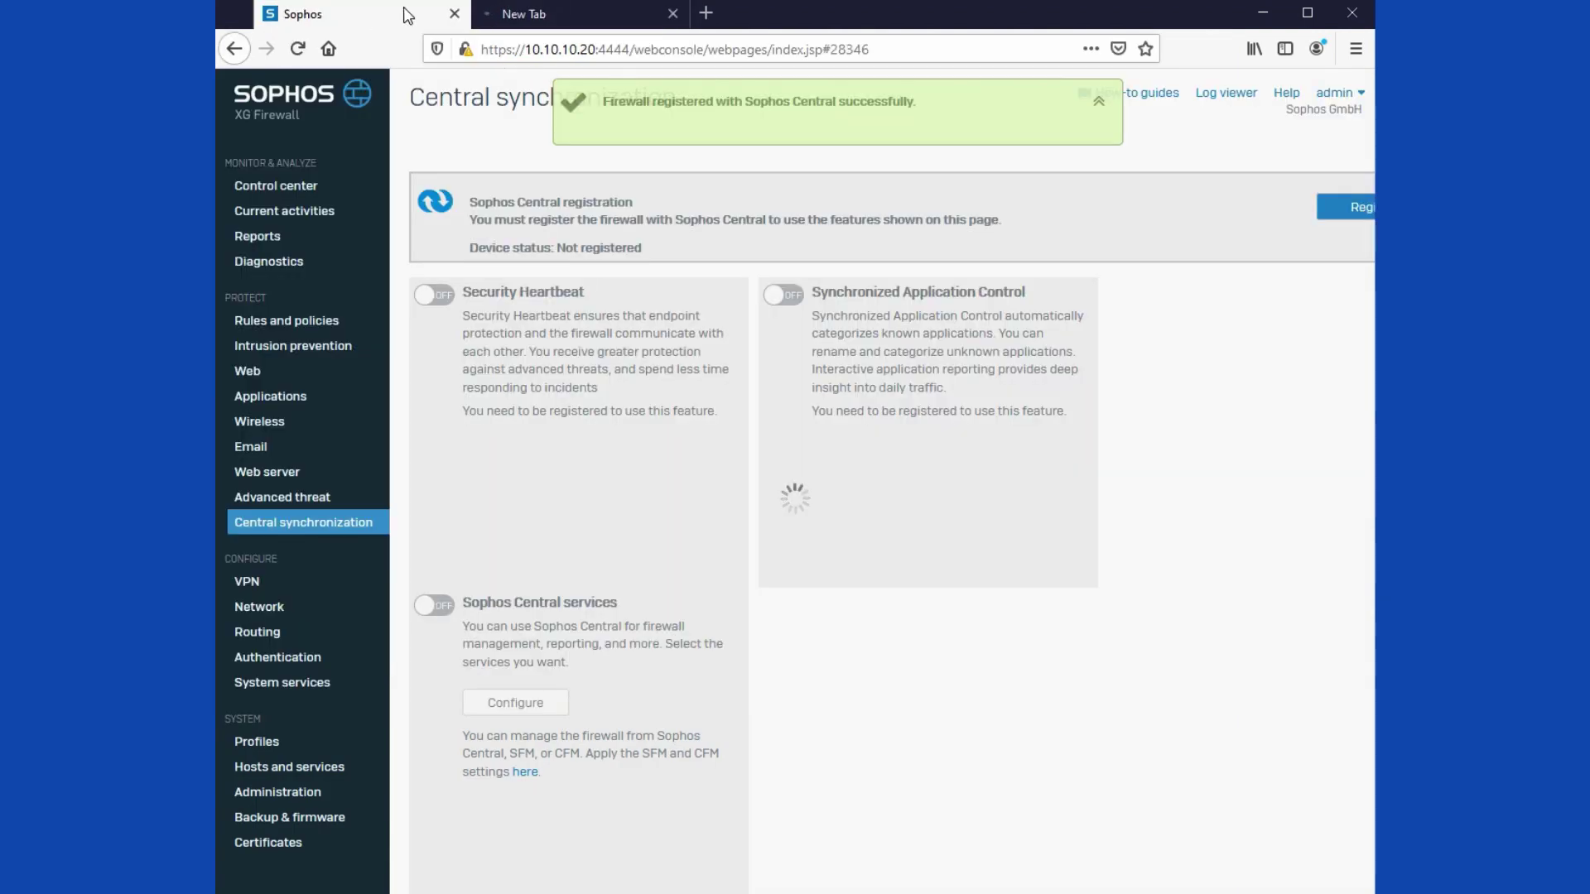
{"action": "left_click", "coordinate": [539, 13]}
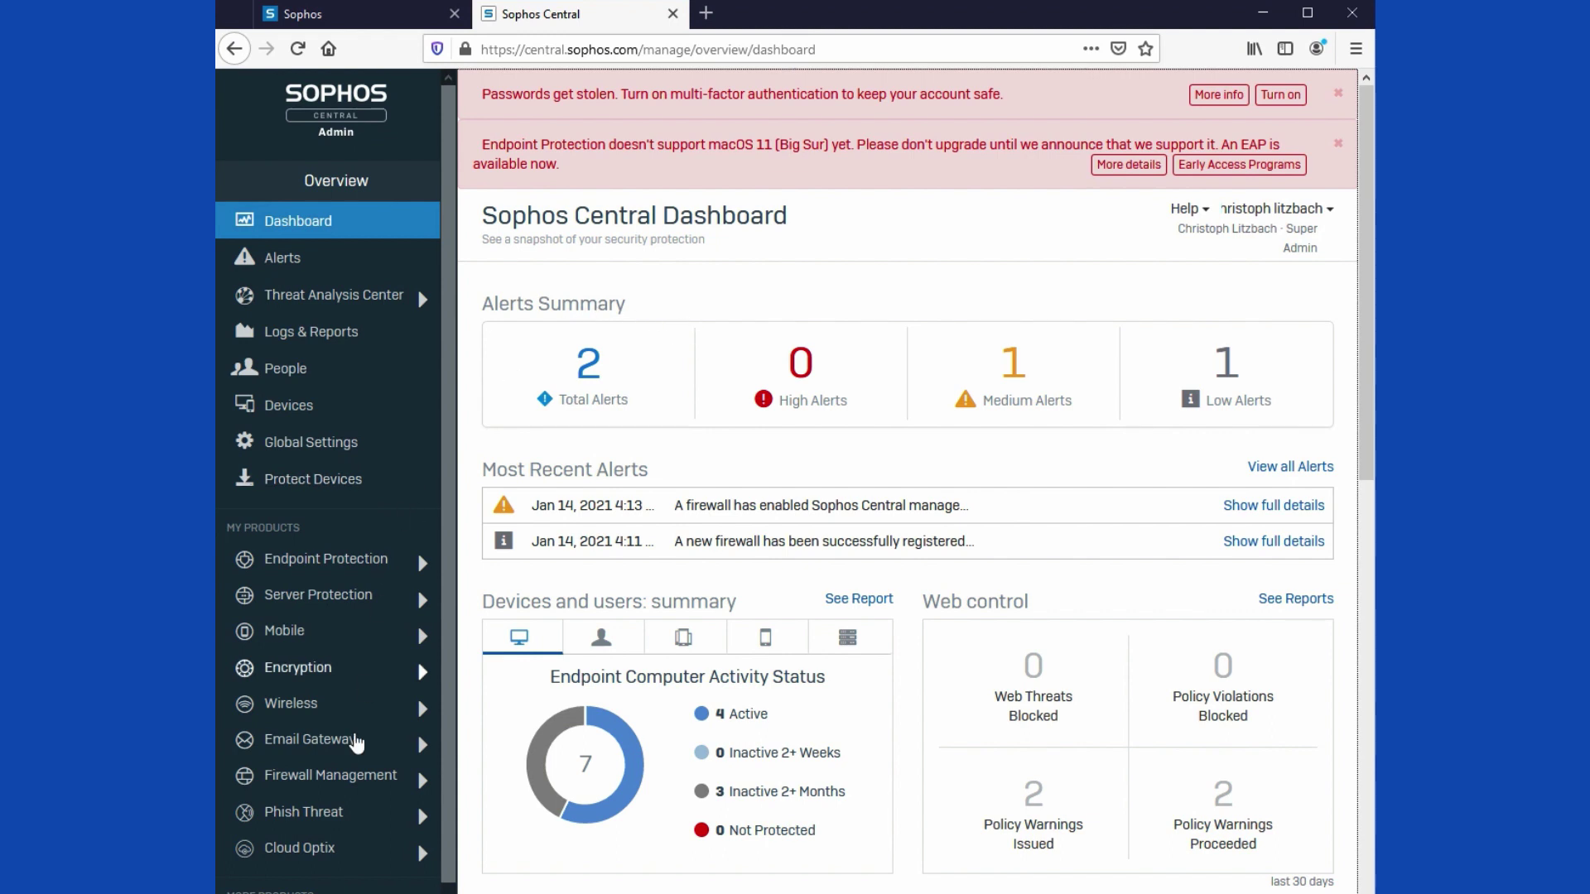
Step: Accept services for the Approval Pending firewall under Ungrouped and dismiss the MFA warning
{"action": "left_click", "coordinate": [351, 789]}
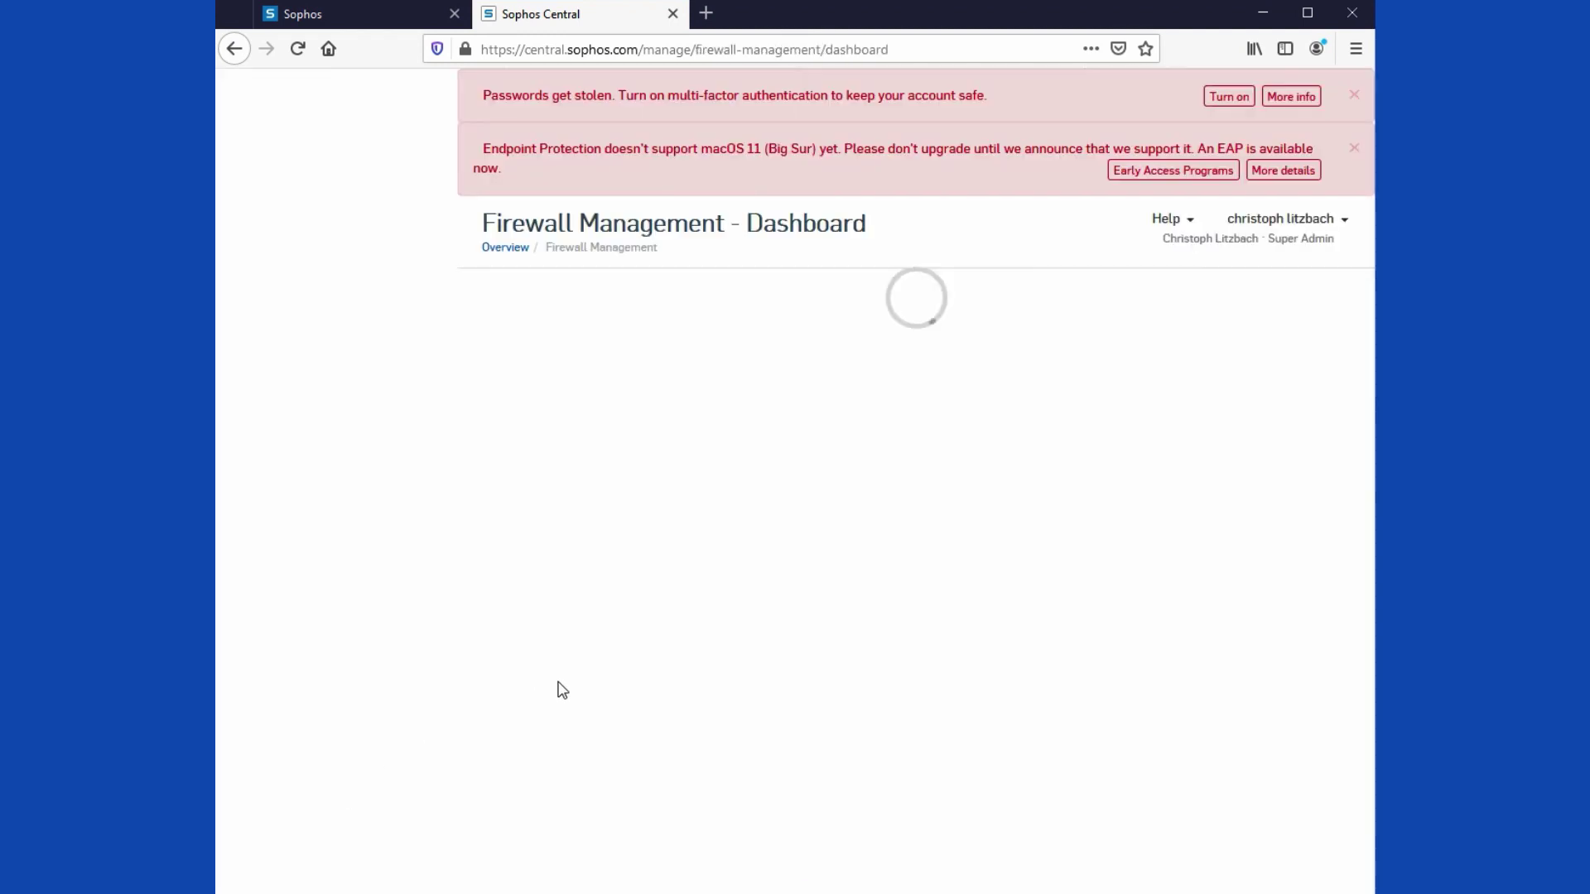
{"action": "left_click", "coordinate": [320, 426]}
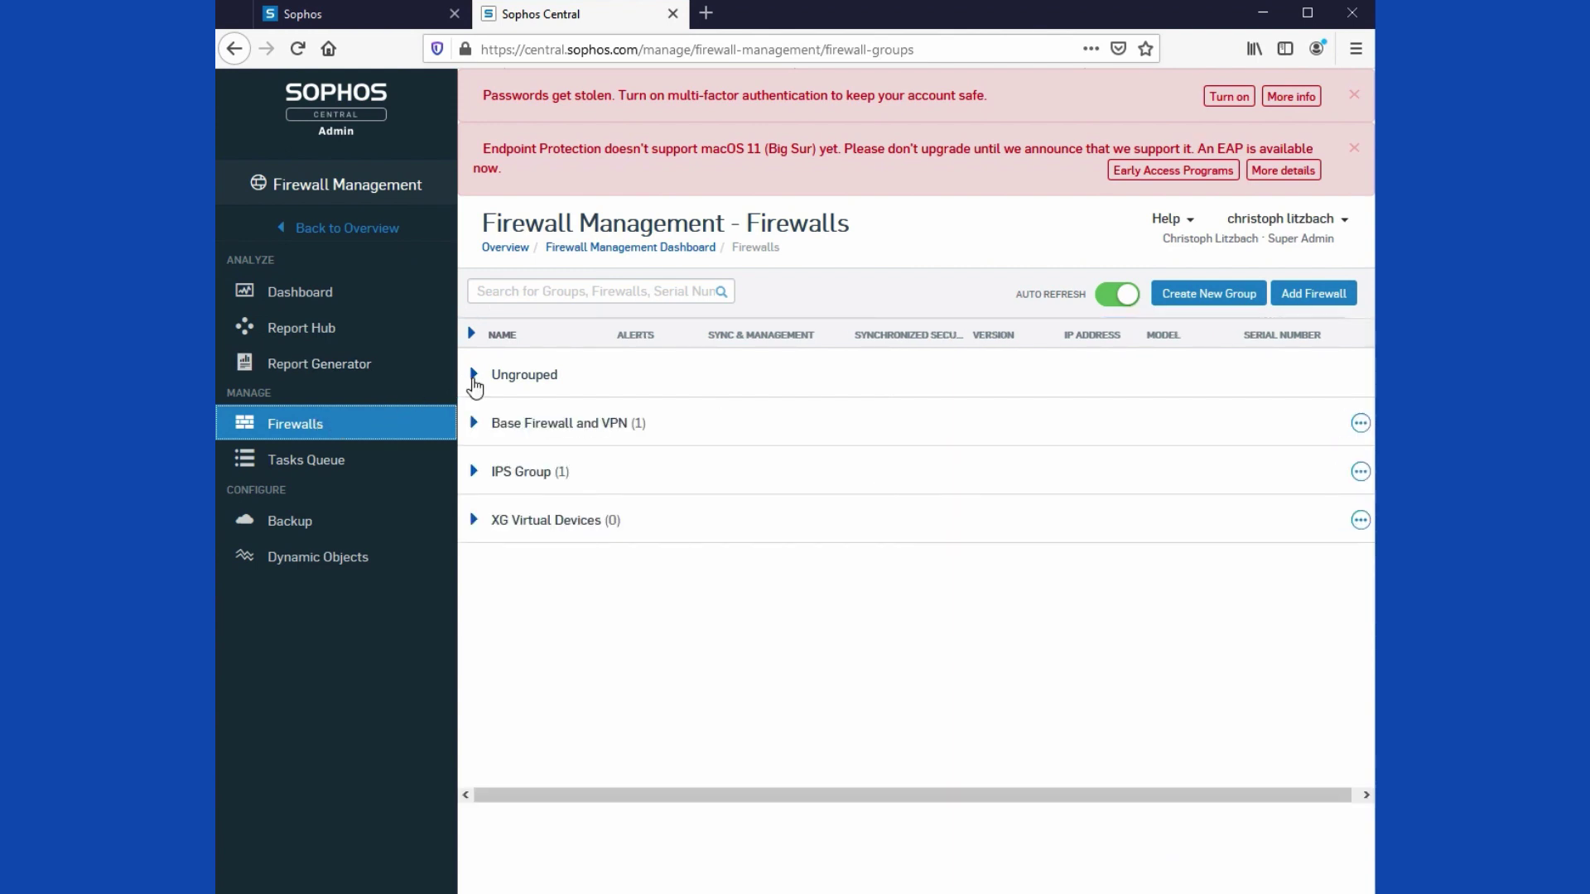
{"action": "left_click", "coordinate": [474, 378]}
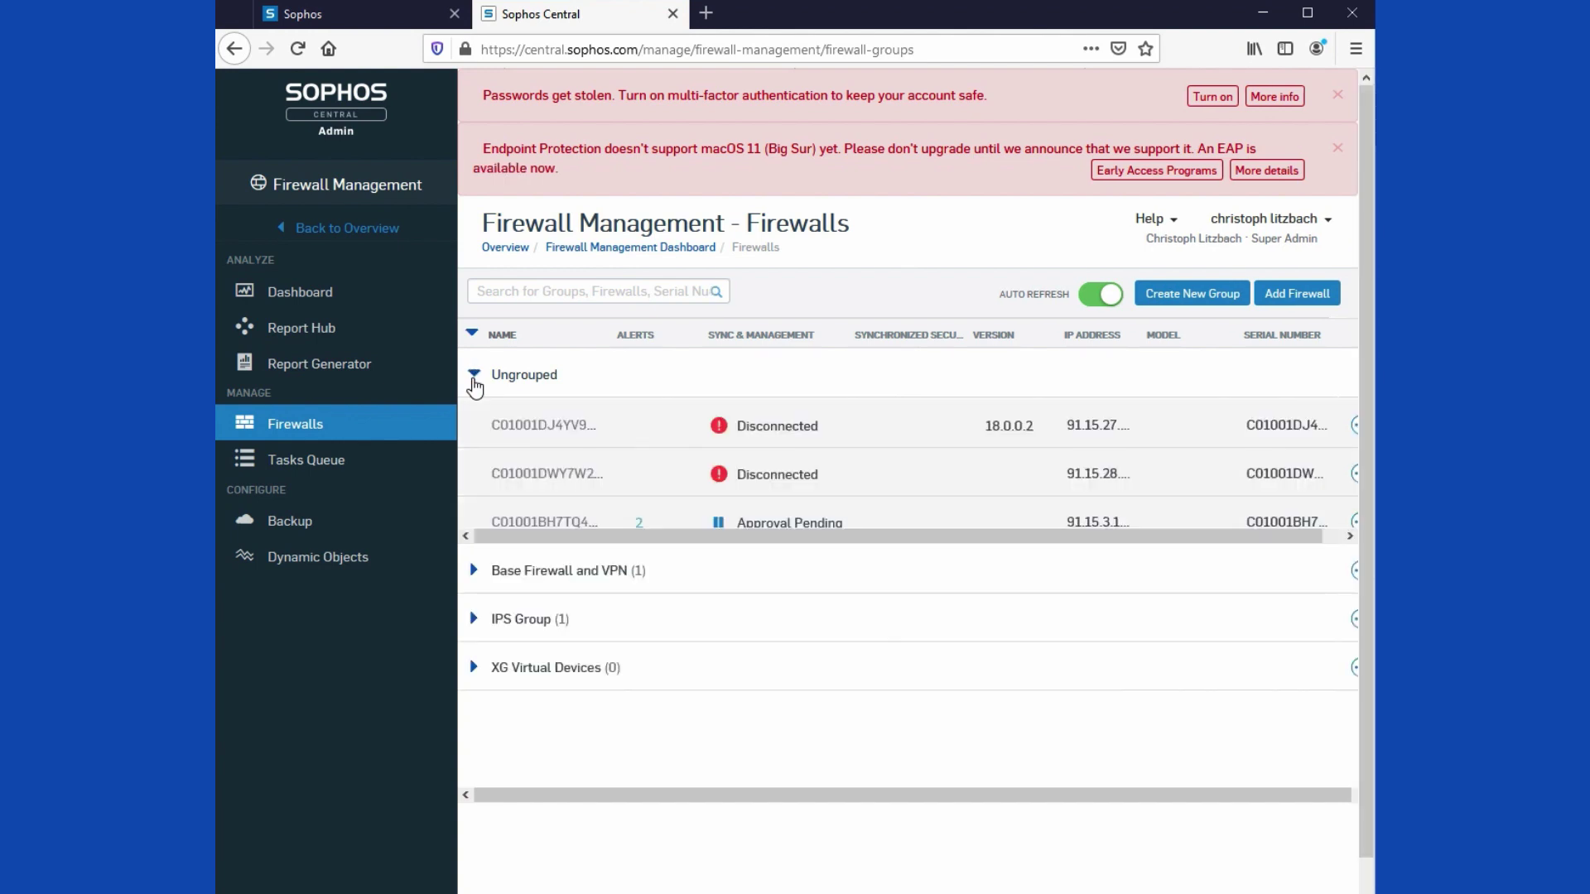
{"action": "scroll", "coordinate": [679, 431], "scroll_direction": "down", "scroll_amount": 1}
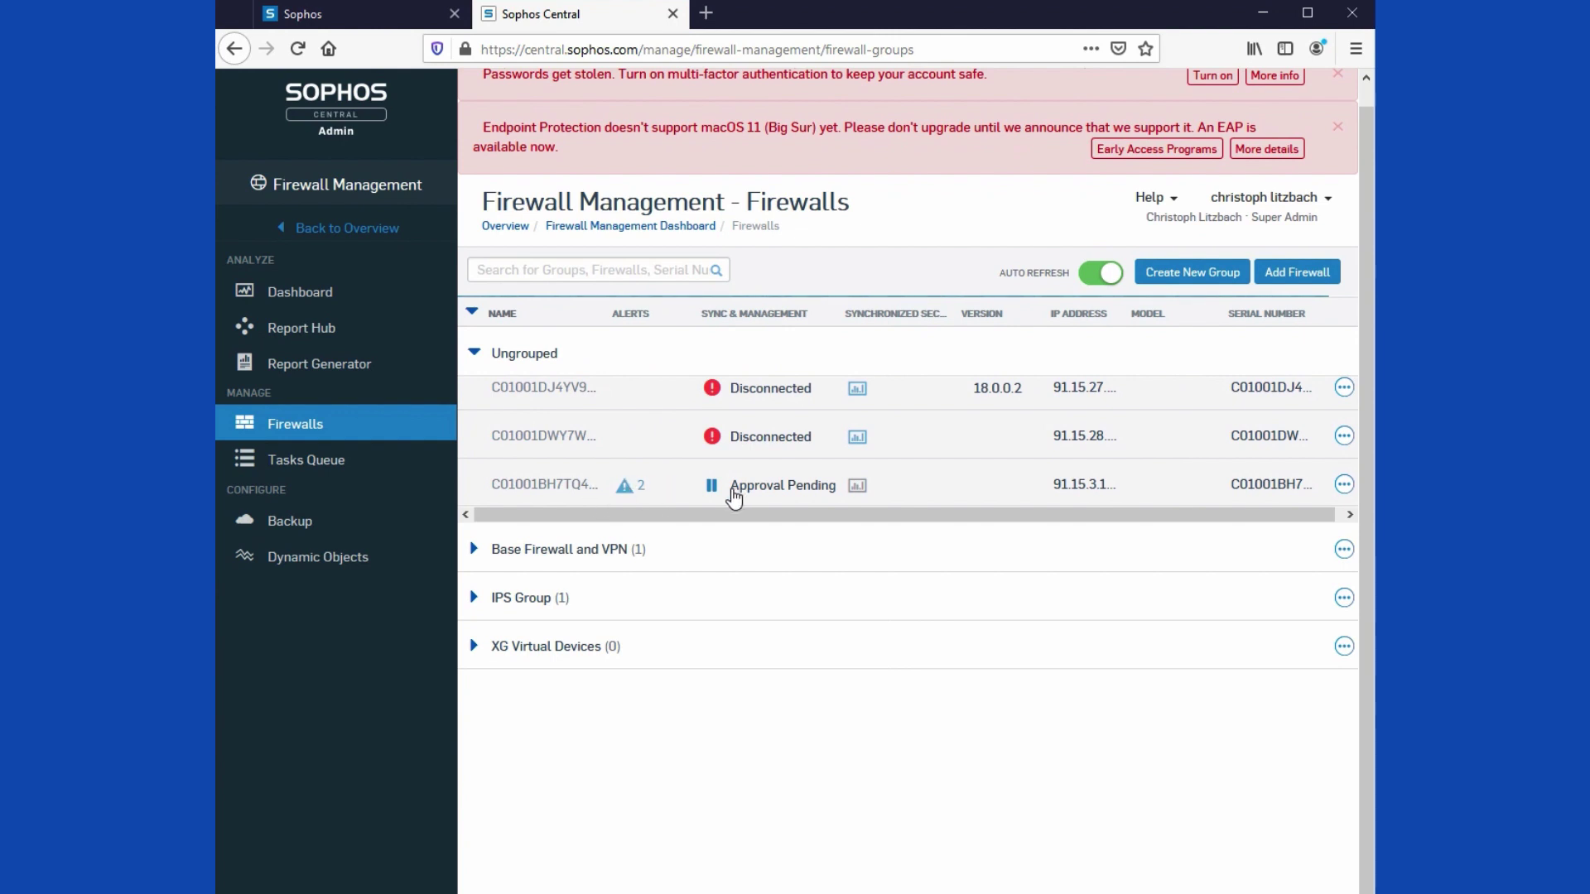
{"action": "left_click", "coordinate": [737, 489]}
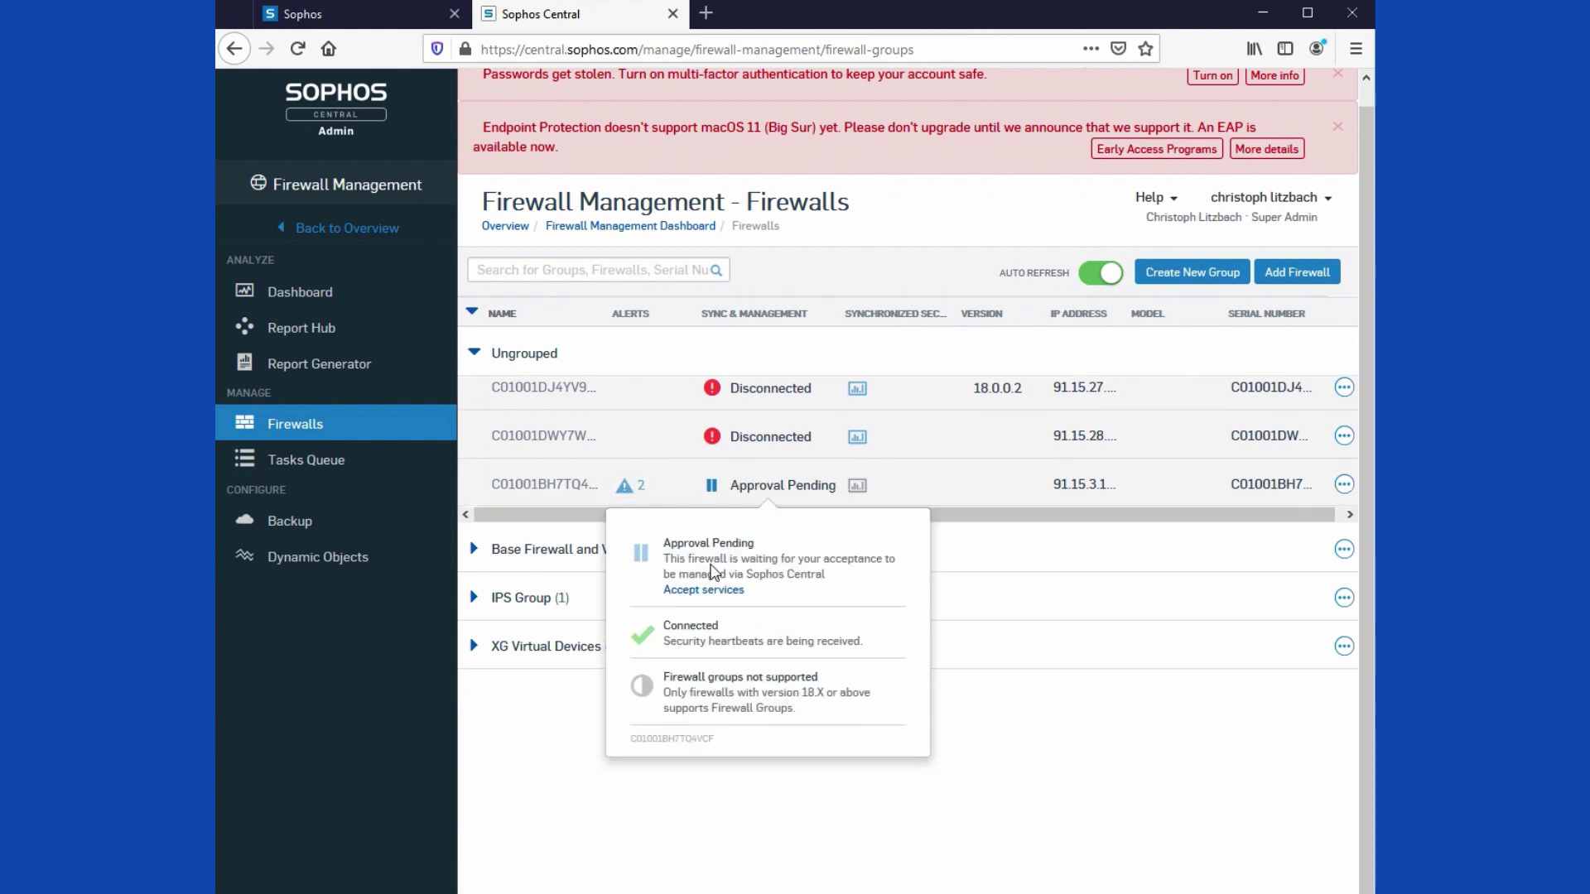
{"action": "left_click", "coordinate": [704, 590]}
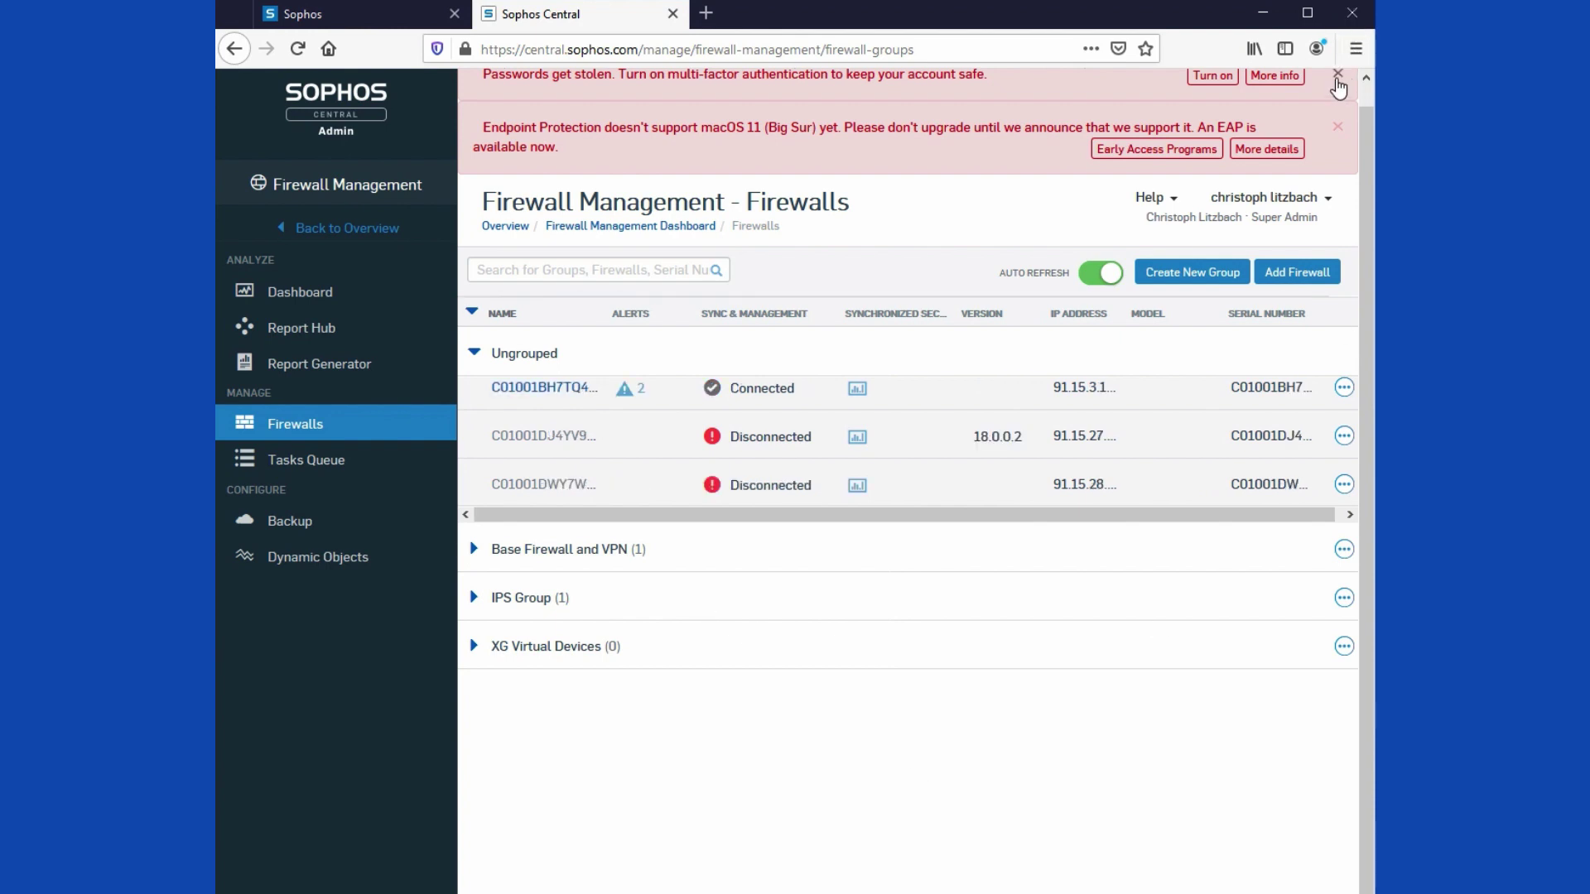
{"action": "left_click", "coordinate": [1336, 76]}
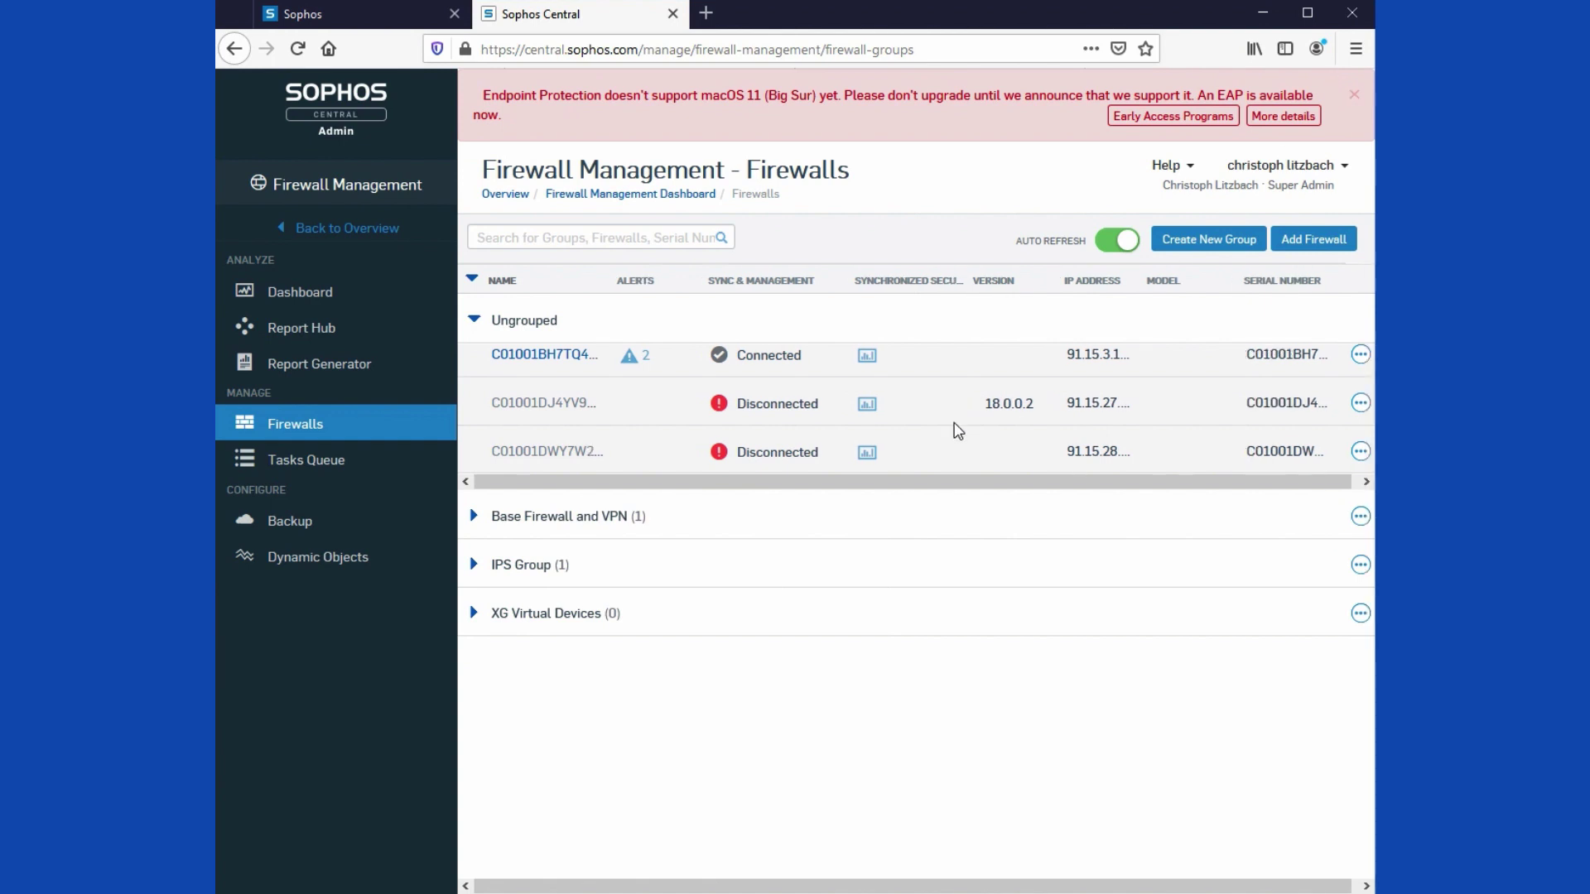
Step: Add firewall C01001BH7TQ4VCF to the weekly Saturday backup schedule and save
{"action": "left_click", "coordinate": [289, 524]}
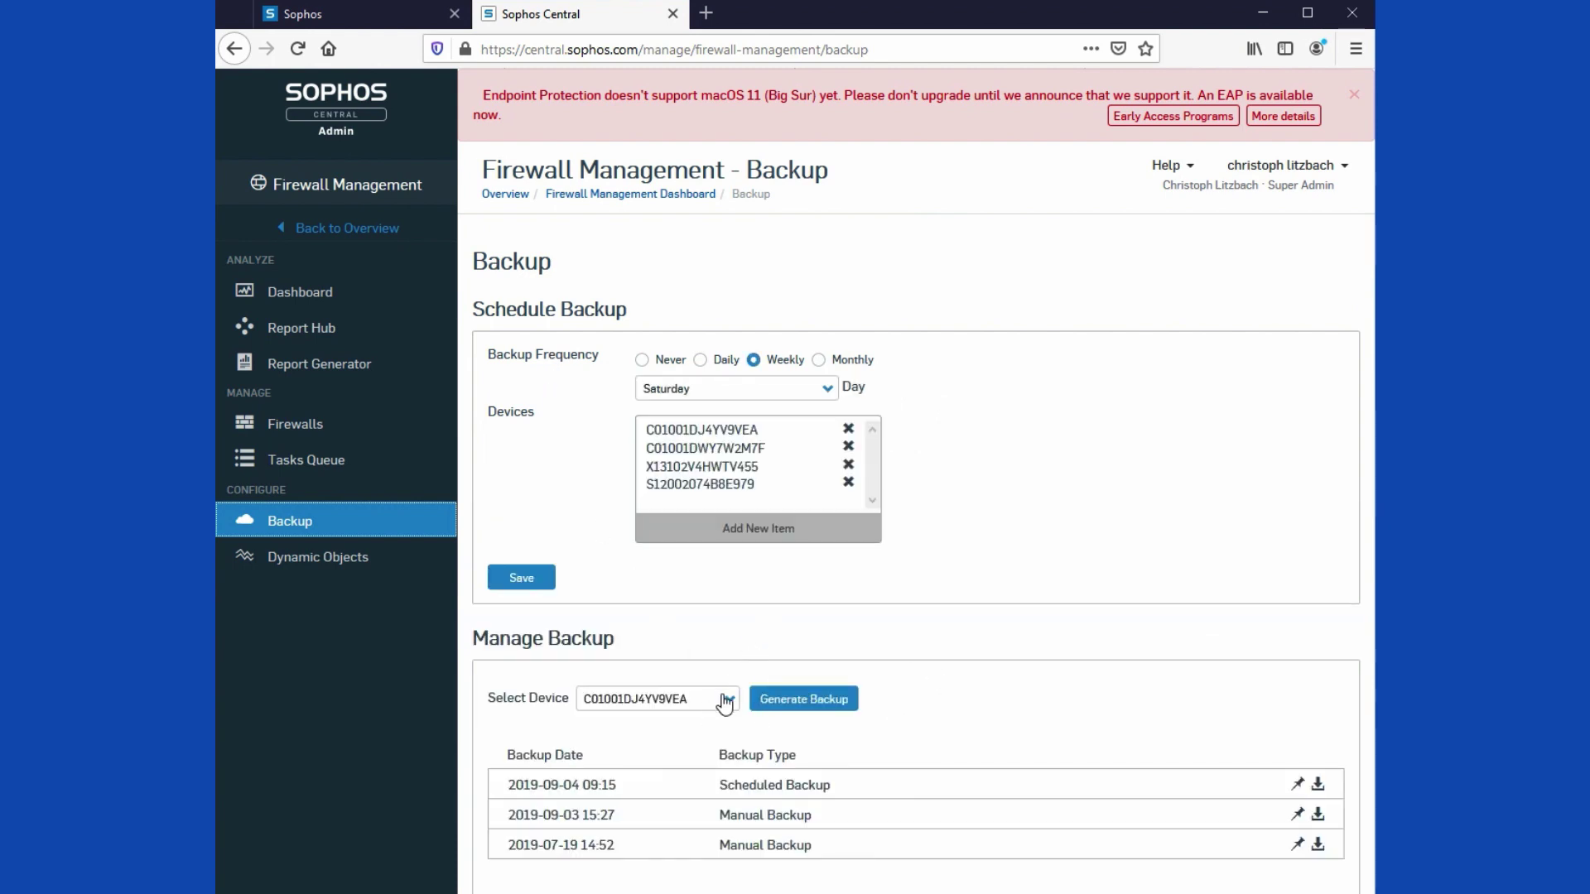
{"action": "left_click", "coordinate": [743, 536]}
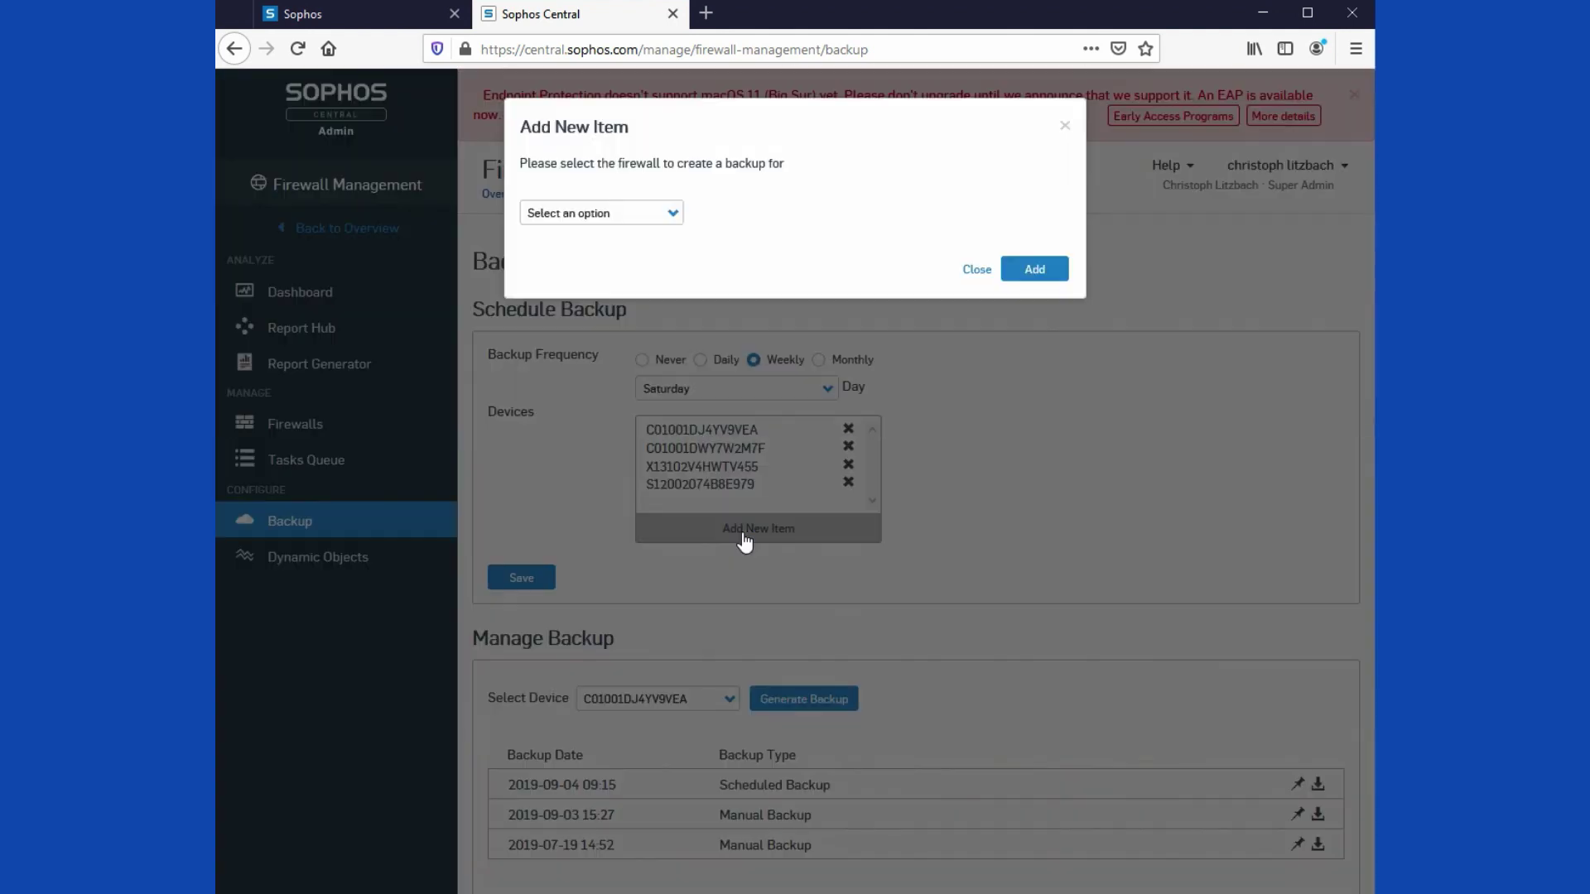
{"action": "left_click", "coordinate": [652, 217]}
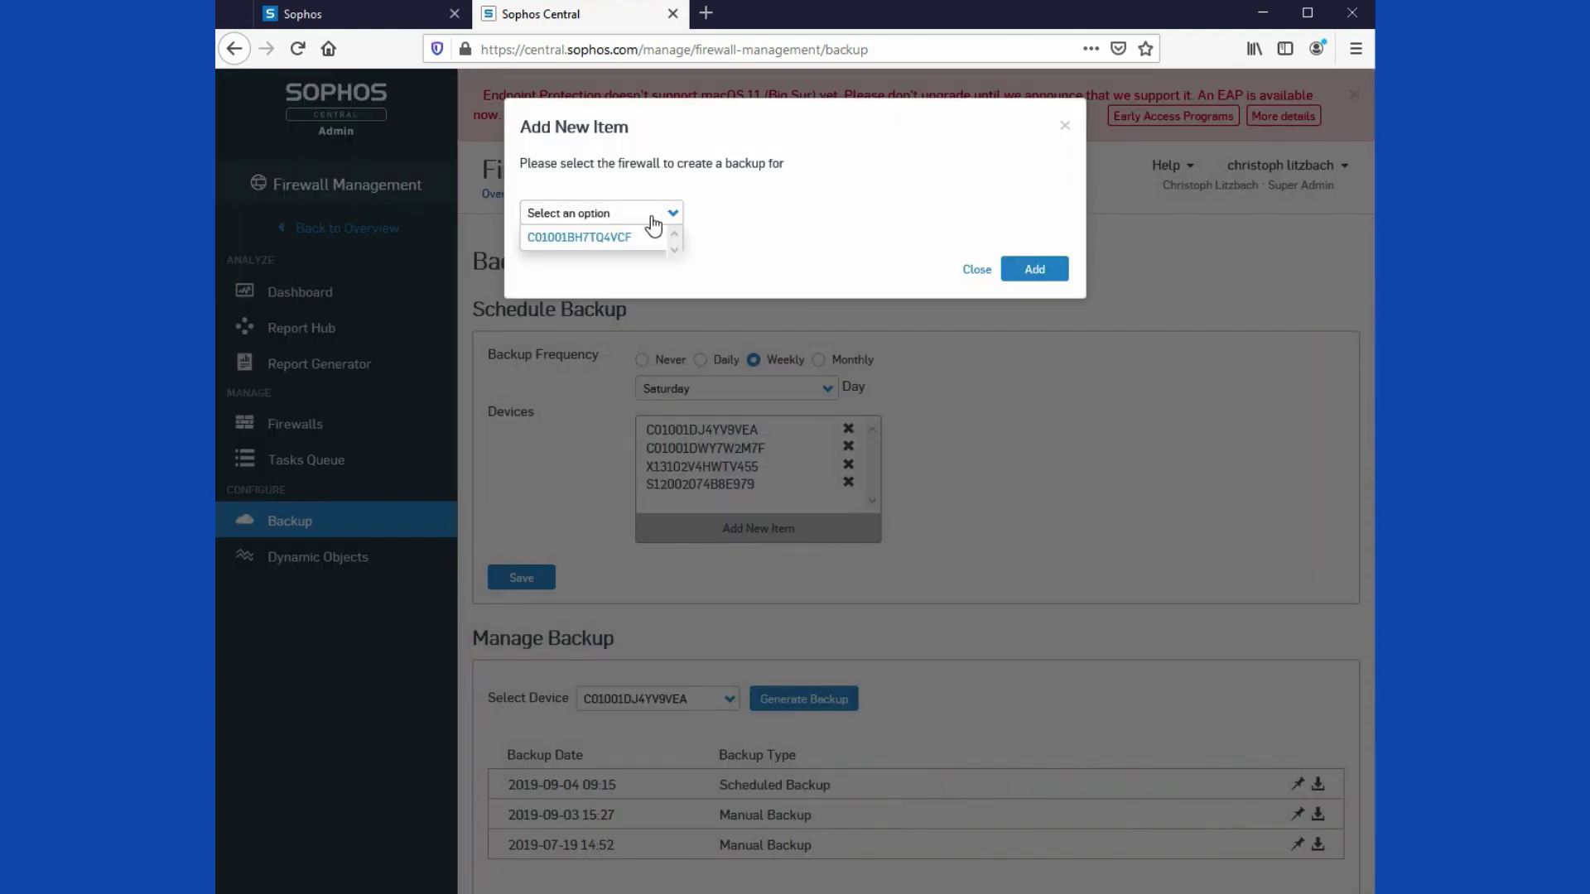
{"action": "left_click", "coordinate": [634, 238]}
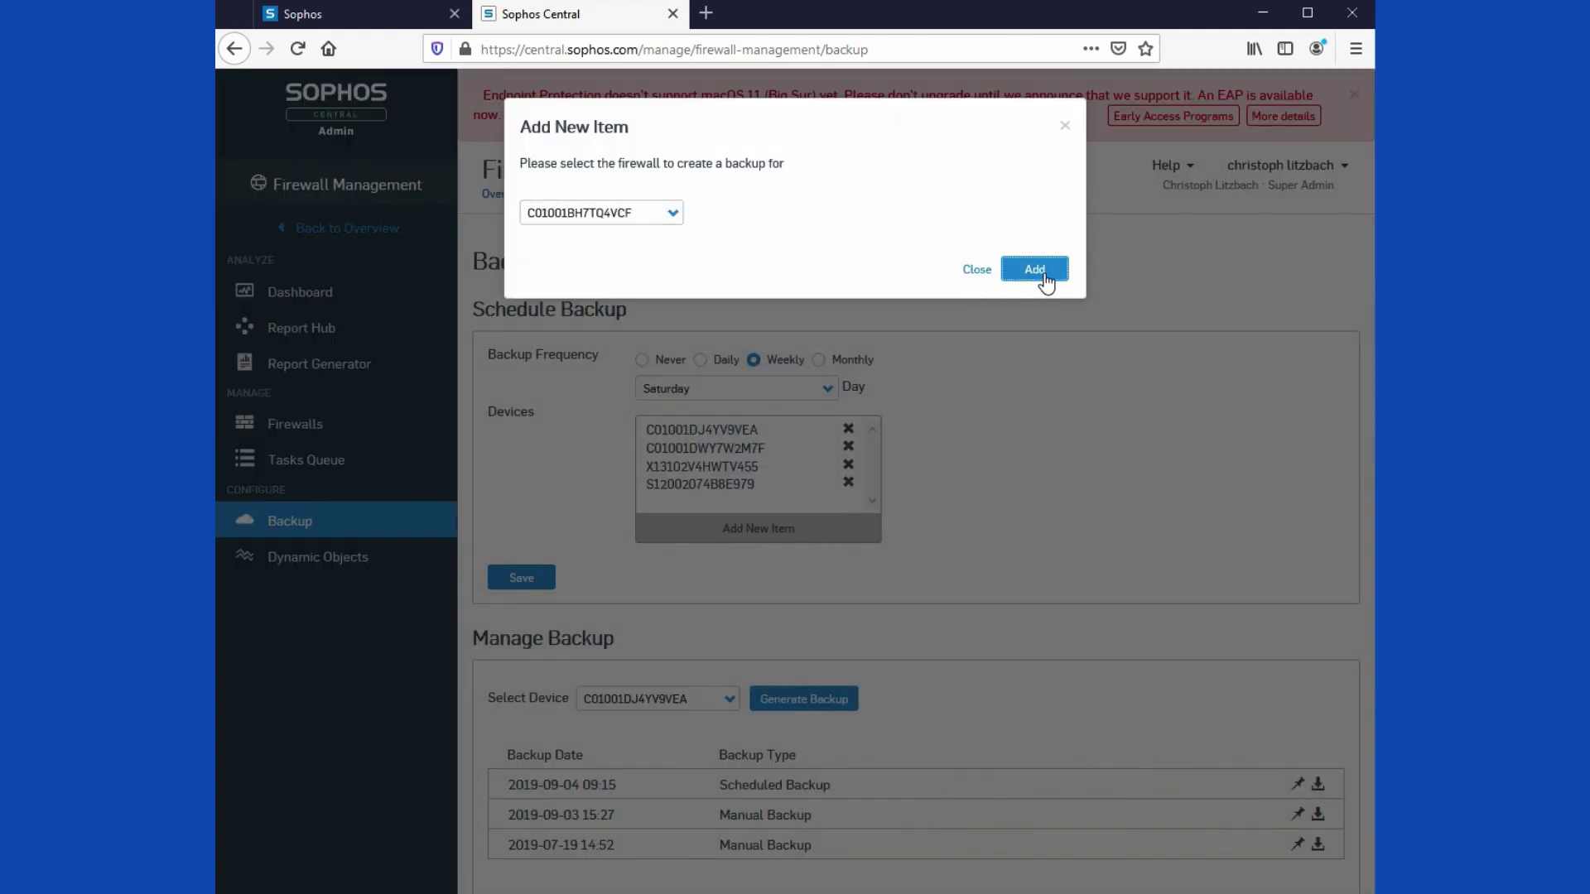
{"action": "left_click", "coordinate": [1042, 275]}
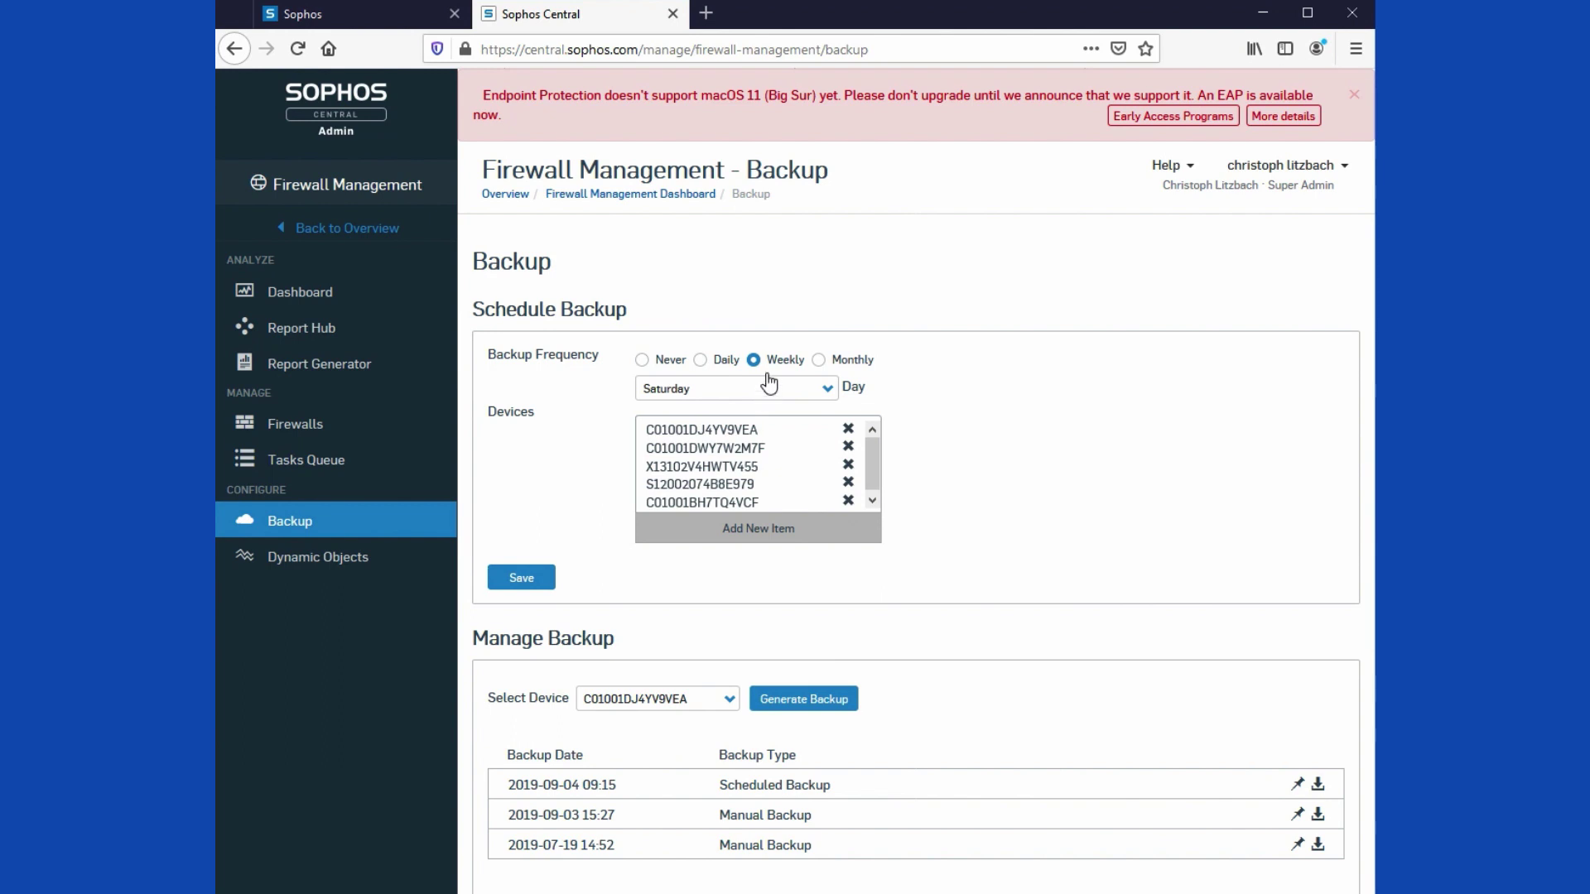
{"action": "left_click", "coordinate": [535, 577]}
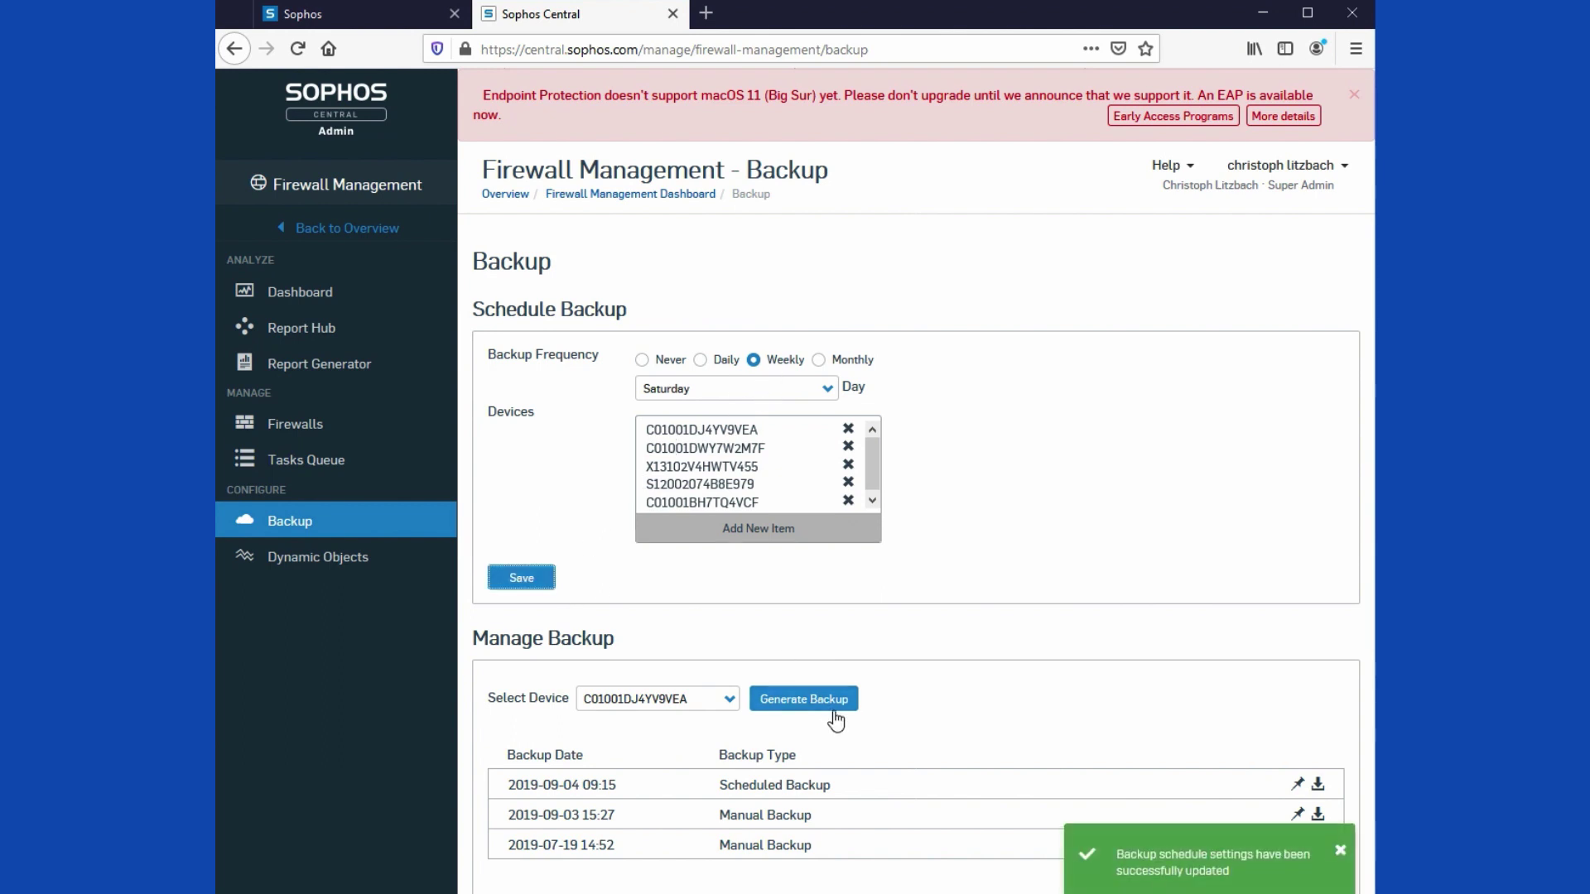
Step: Generate an immediate backup of firewall C01001DWY7W2M7F
{"action": "left_click", "coordinate": [728, 702]}
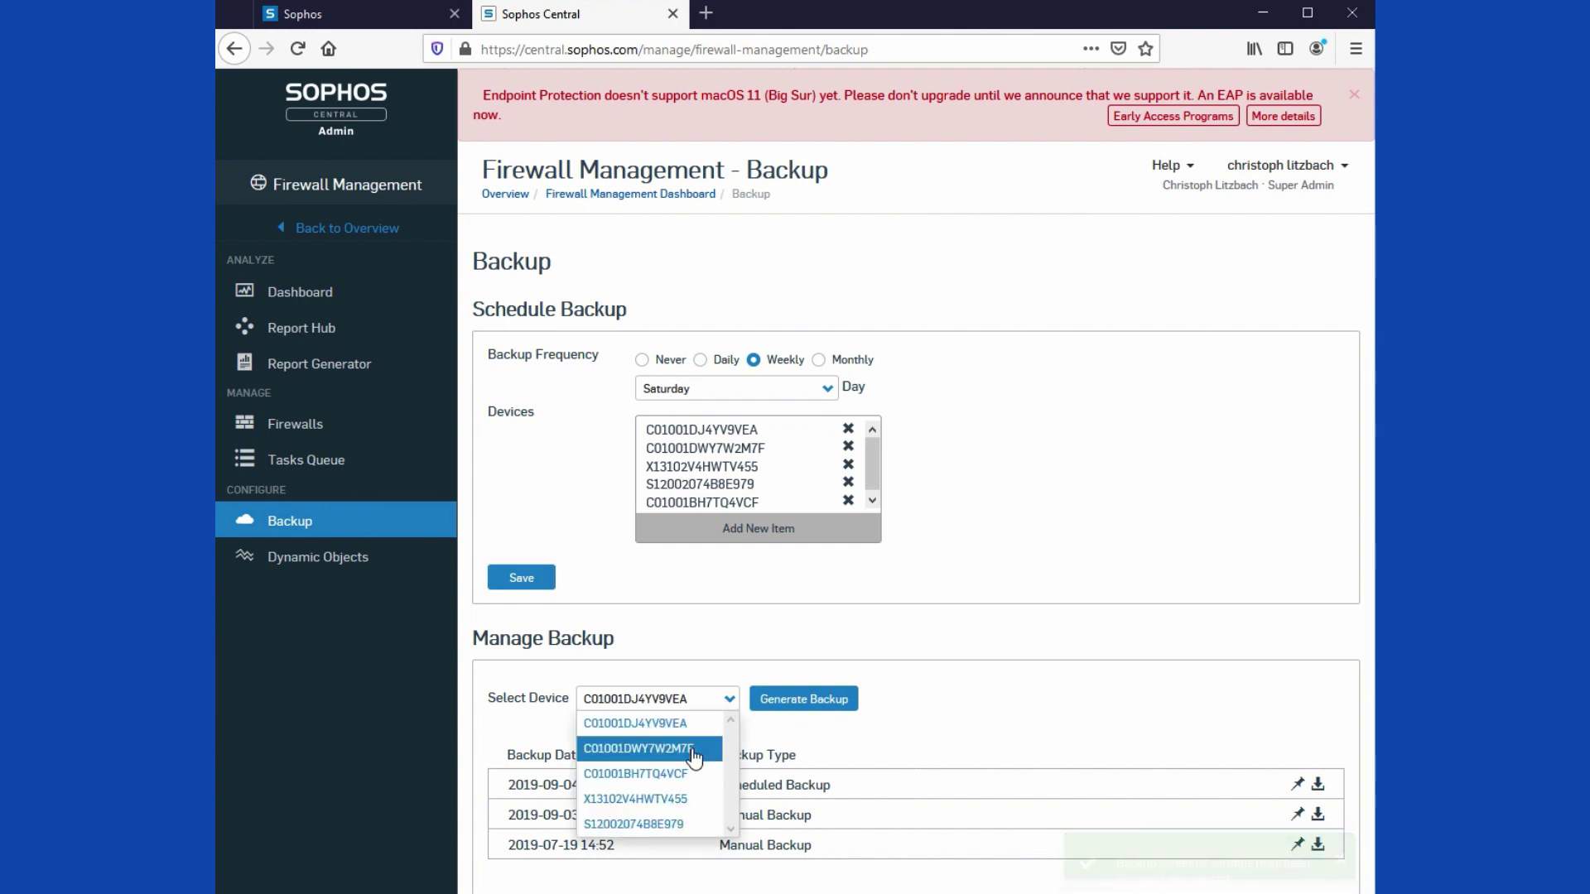
{"action": "left_click", "coordinate": [654, 749]}
{"action": "left_click", "coordinate": [794, 708]}
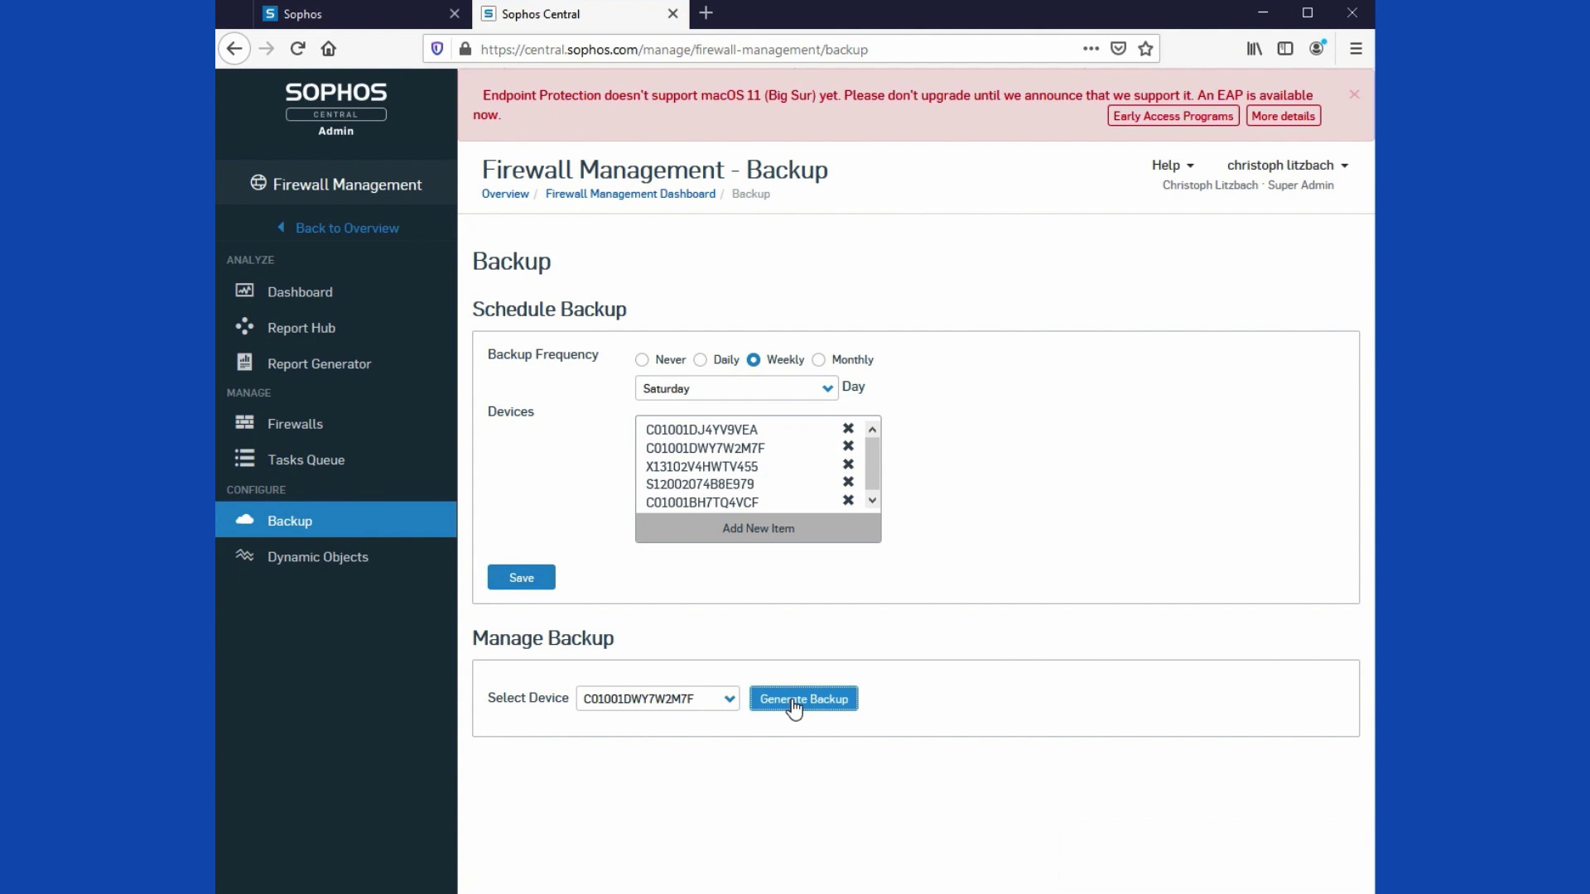
{"action": "left_click", "coordinate": [793, 705]}
Step: Check the Security Heartbeat's 1 connected endpoint, then go back to the firewall rules list
{"action": "left_click", "coordinate": [318, 20]}
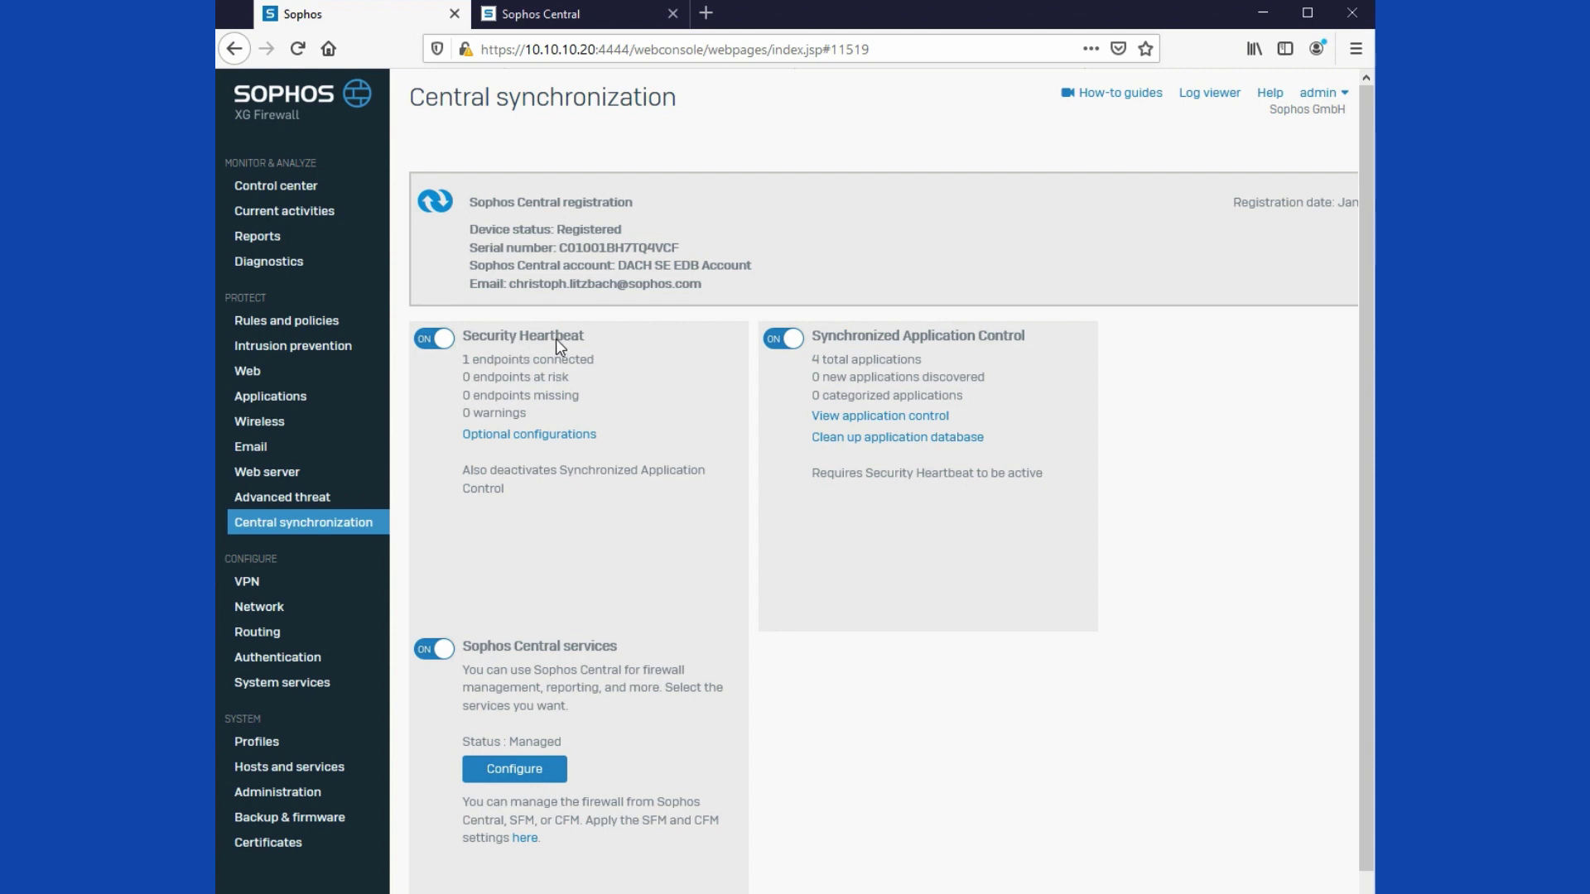
{"action": "left_click_drag", "start_coordinate": [479, 361], "coordinate": [583, 366]}
{"action": "key", "text": "alt+Tab"}
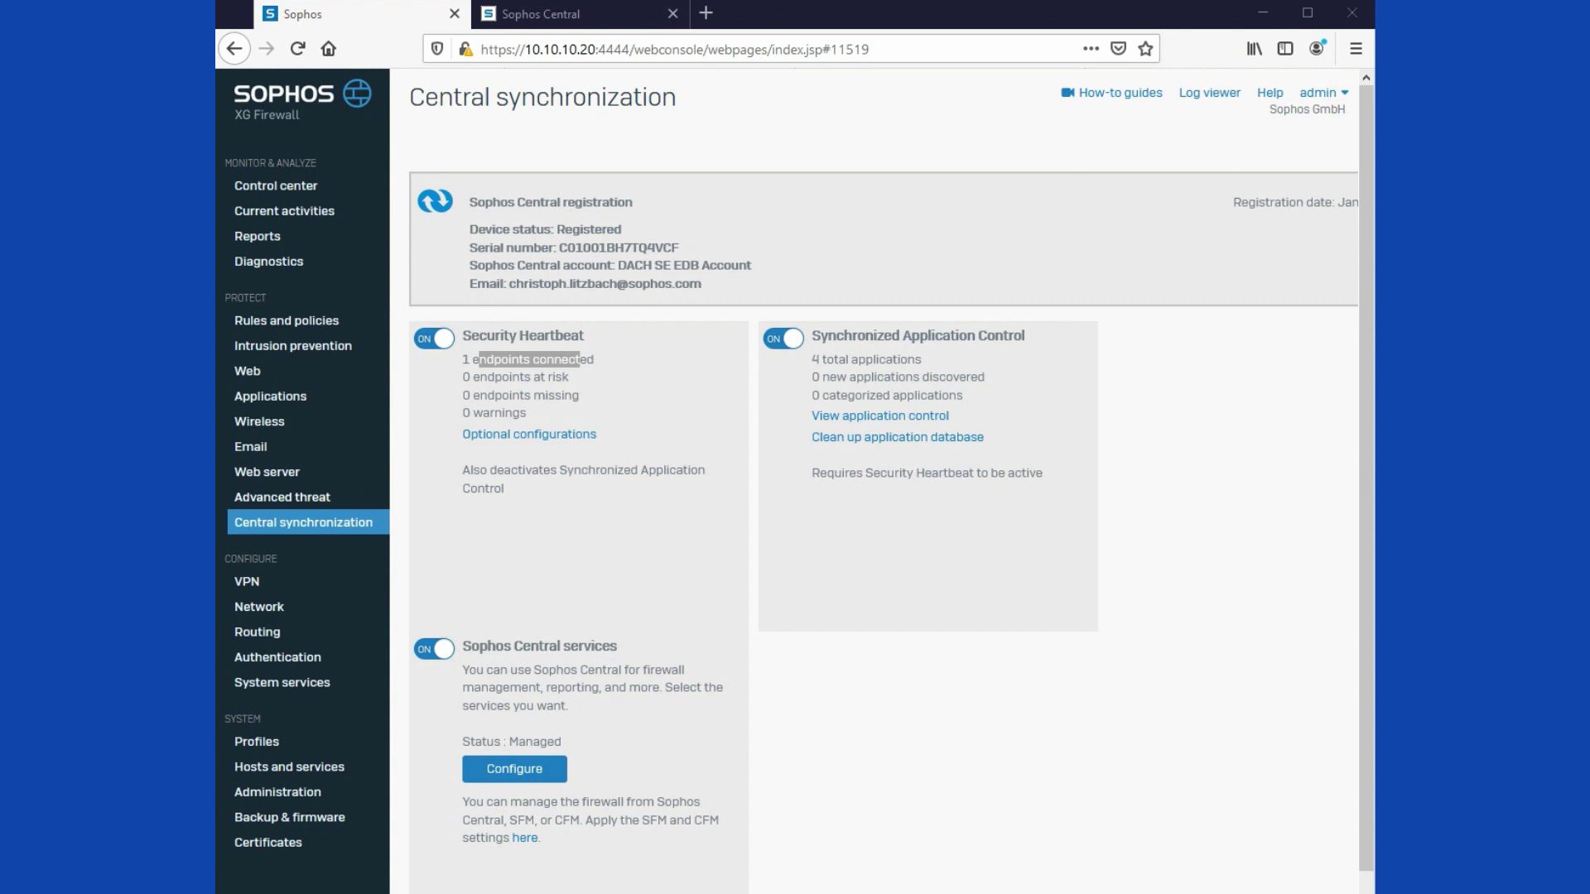
{"action": "left_click", "coordinate": [698, 524]}
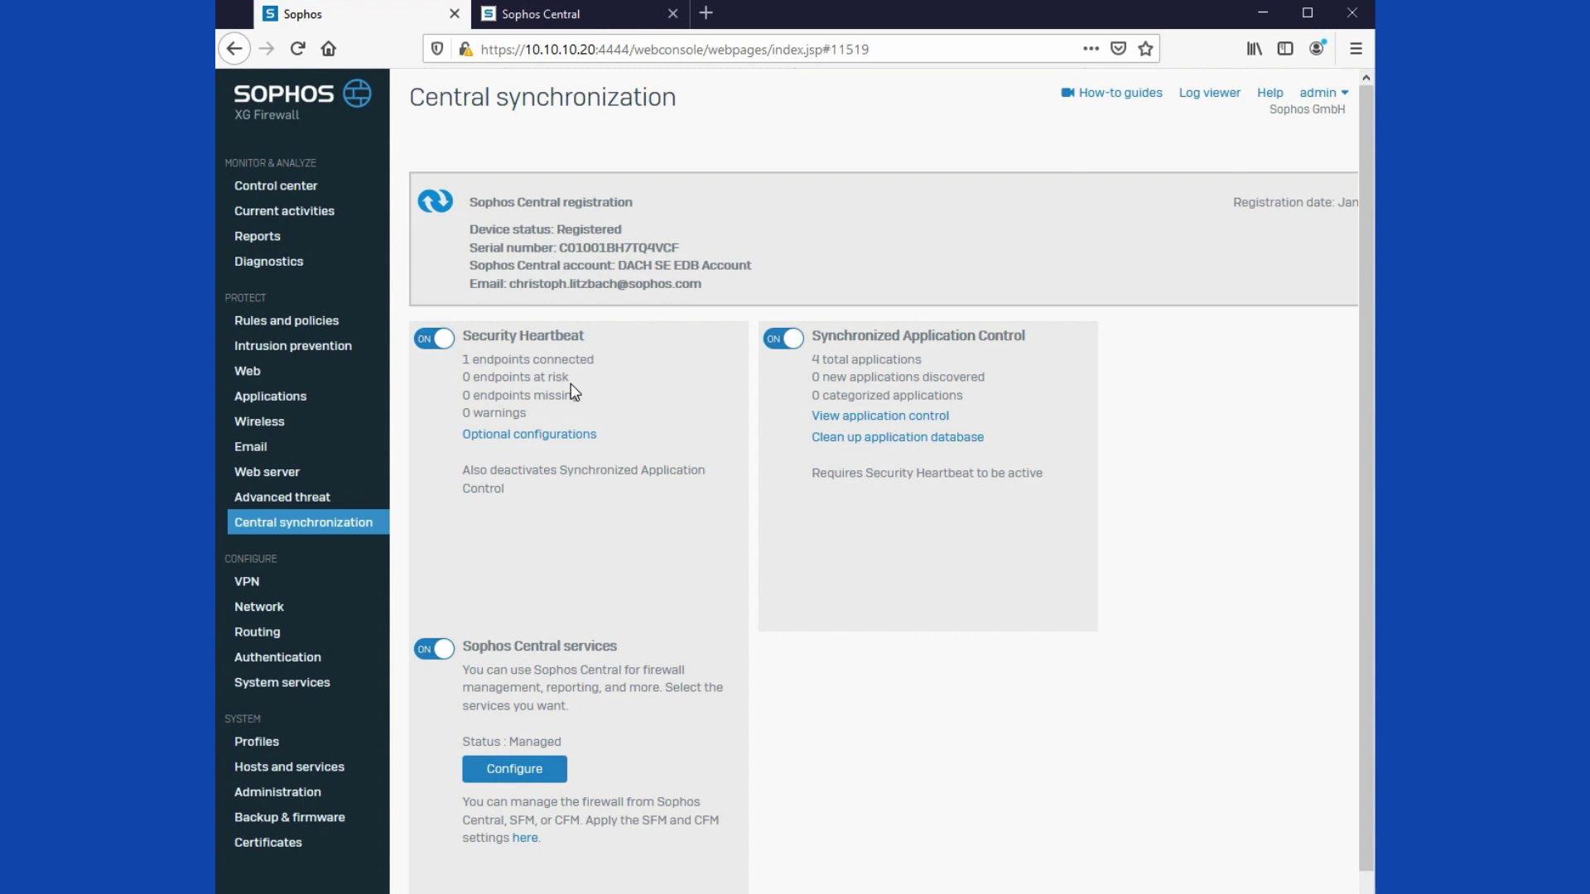
{"action": "left_click", "coordinate": [294, 327]}
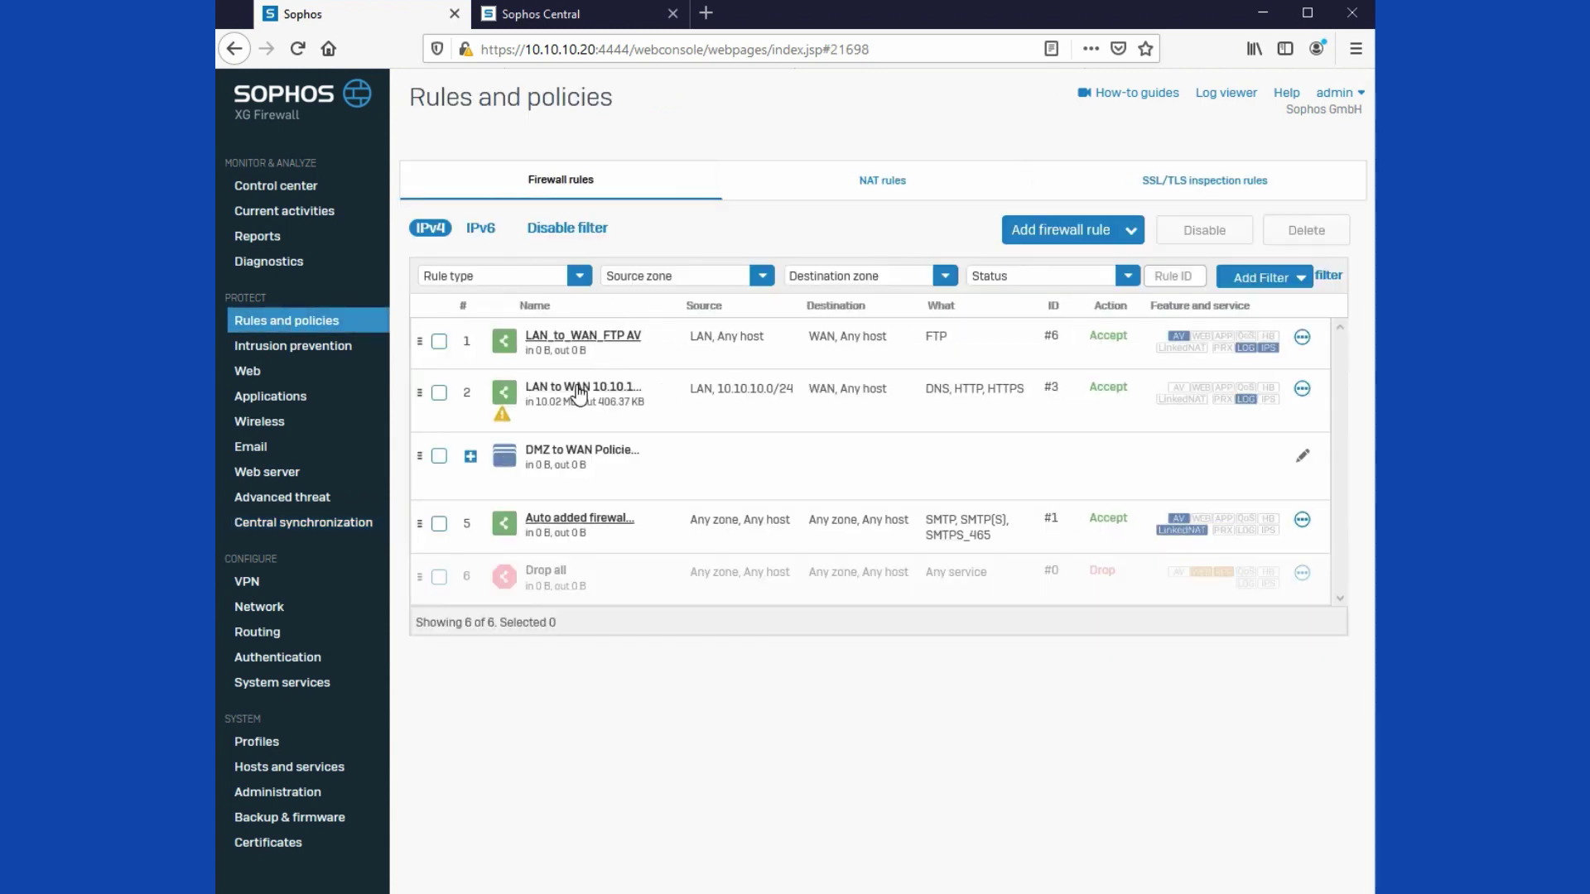
Step: Set Minimum source HB to GREEN on rule LAN to WAN 10.10.10.0/24
{"action": "left_click", "coordinate": [581, 390]}
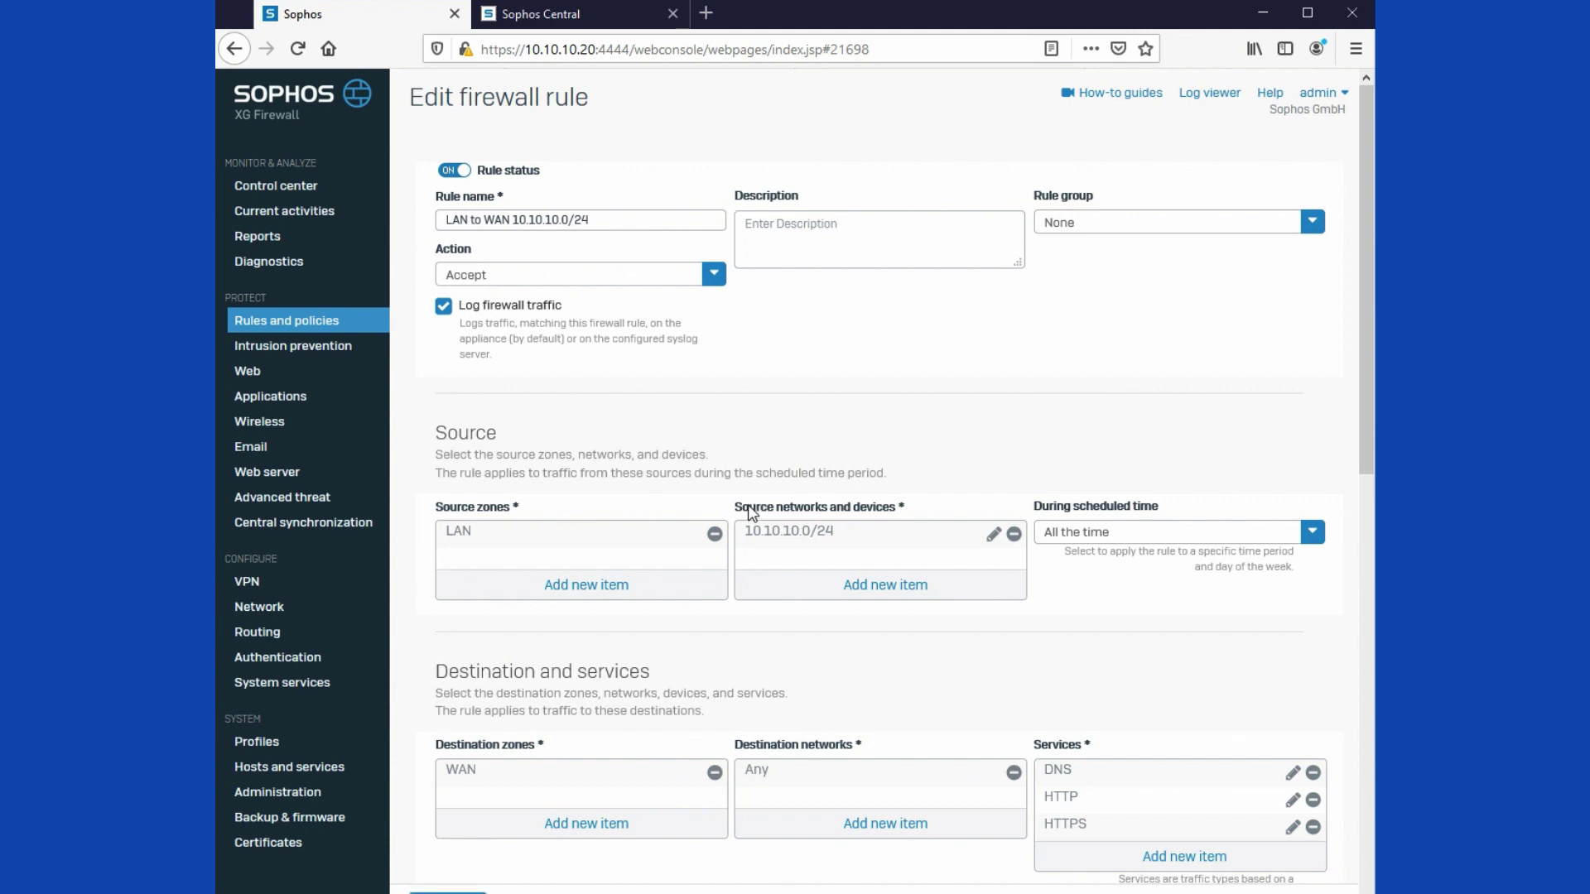
{"action": "scroll", "coordinate": [752, 513], "scroll_direction": "down", "scroll_amount": 3}
{"action": "scroll", "coordinate": [752, 513], "scroll_direction": "down", "scroll_amount": 5}
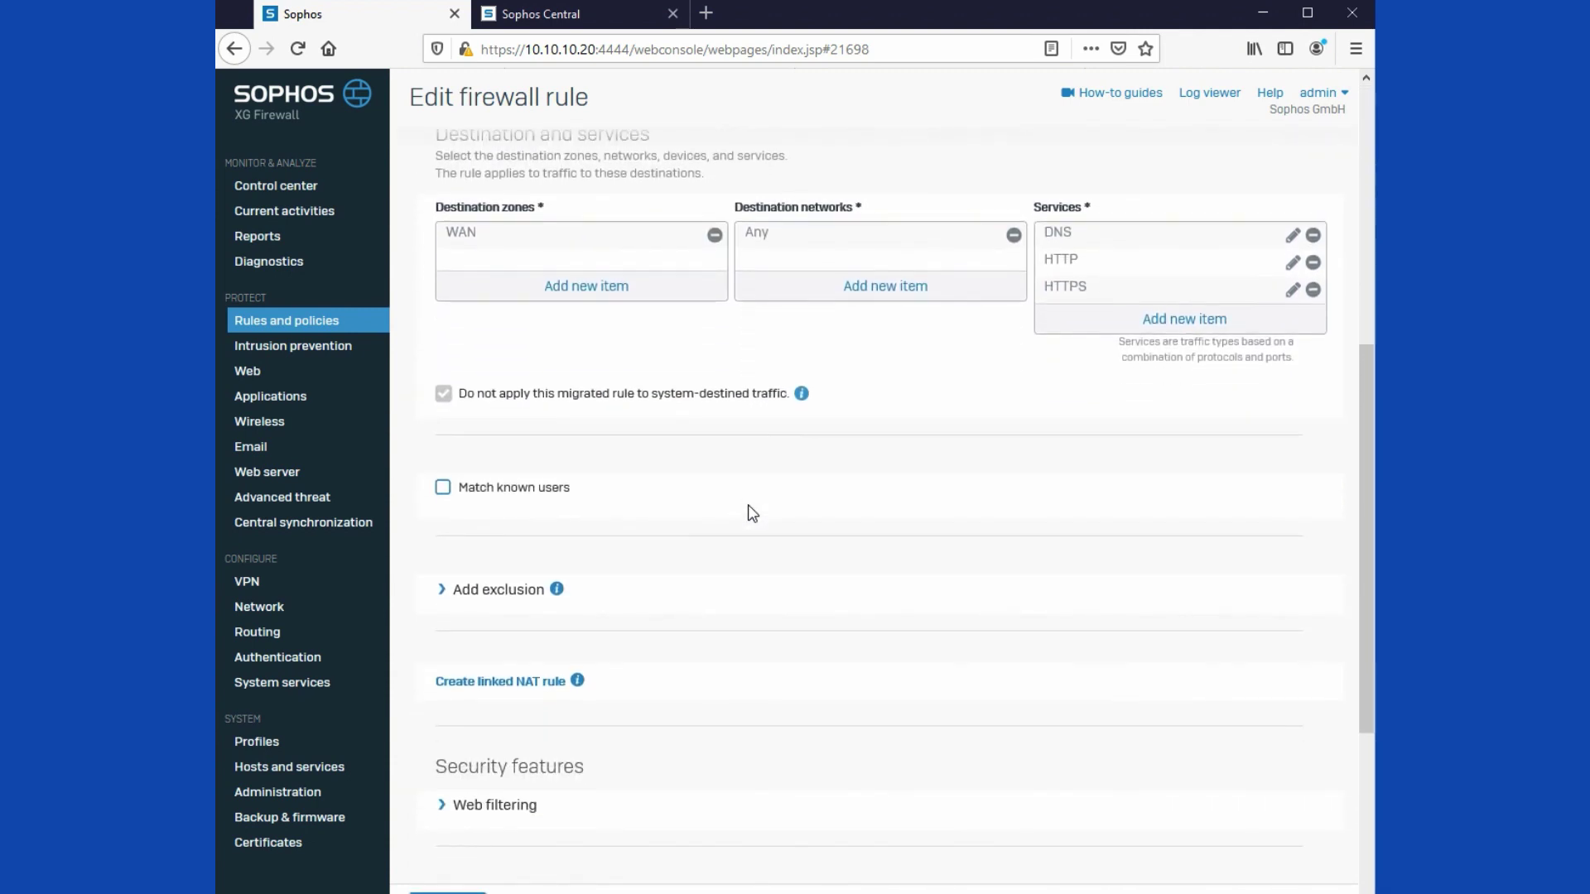
{"action": "scroll", "coordinate": [752, 514], "scroll_direction": "down", "scroll_amount": 1}
{"action": "scroll", "coordinate": [681, 522], "scroll_direction": "down", "scroll_amount": 1}
{"action": "left_click", "coordinate": [445, 548]}
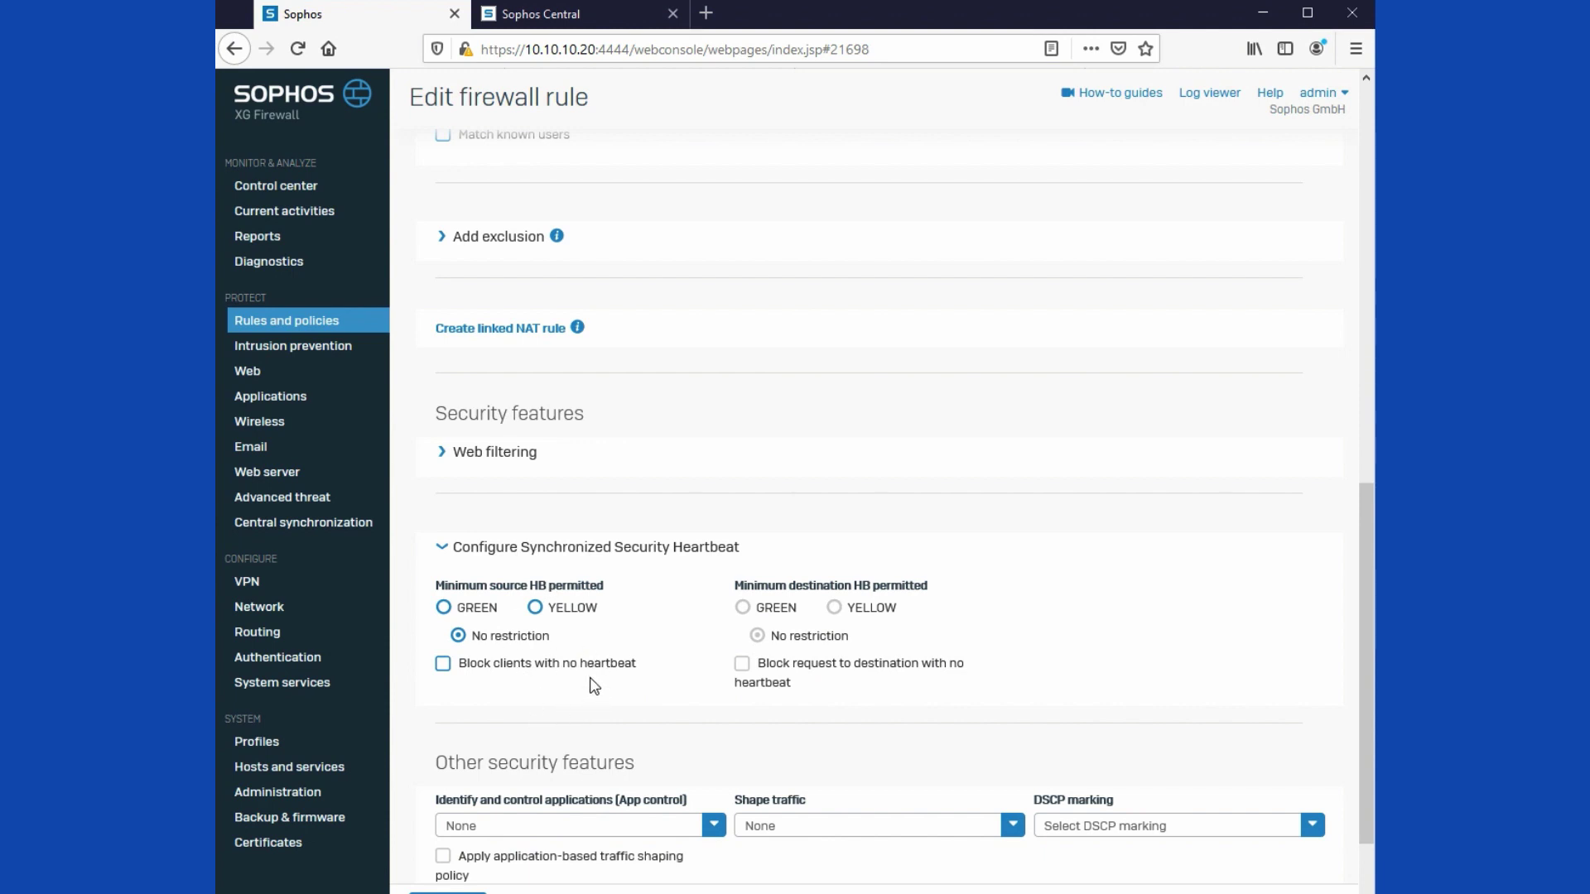
{"action": "left_click", "coordinate": [445, 608]}
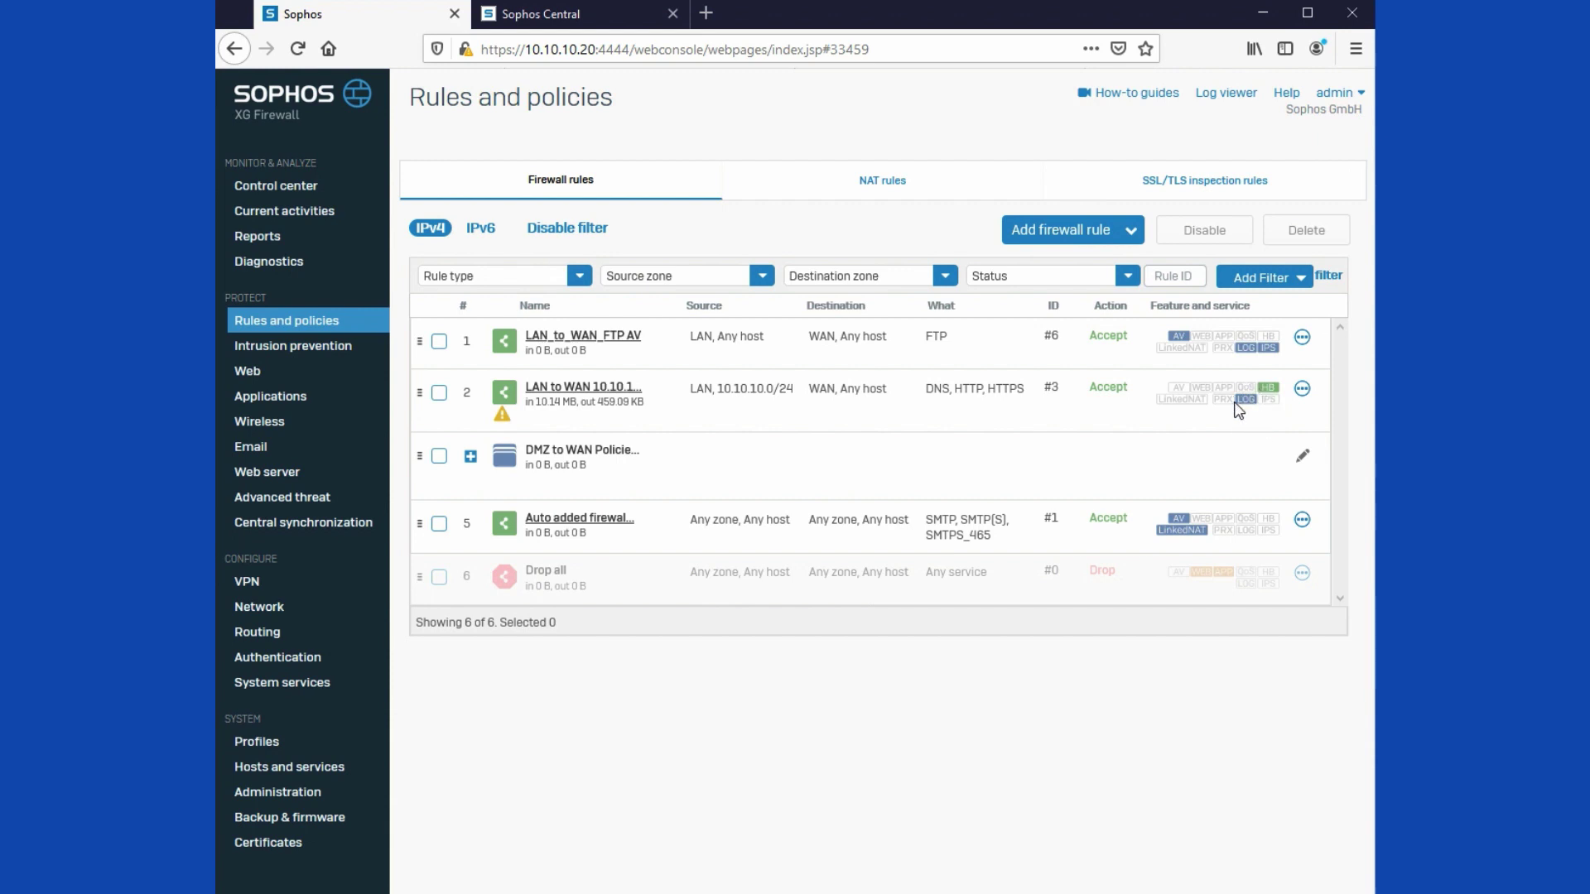
Step: Return to Control center, showing 5 active firewall rules and 1 heartbeat endpoint
{"action": "mouse_move", "coordinate": [1238, 410]}
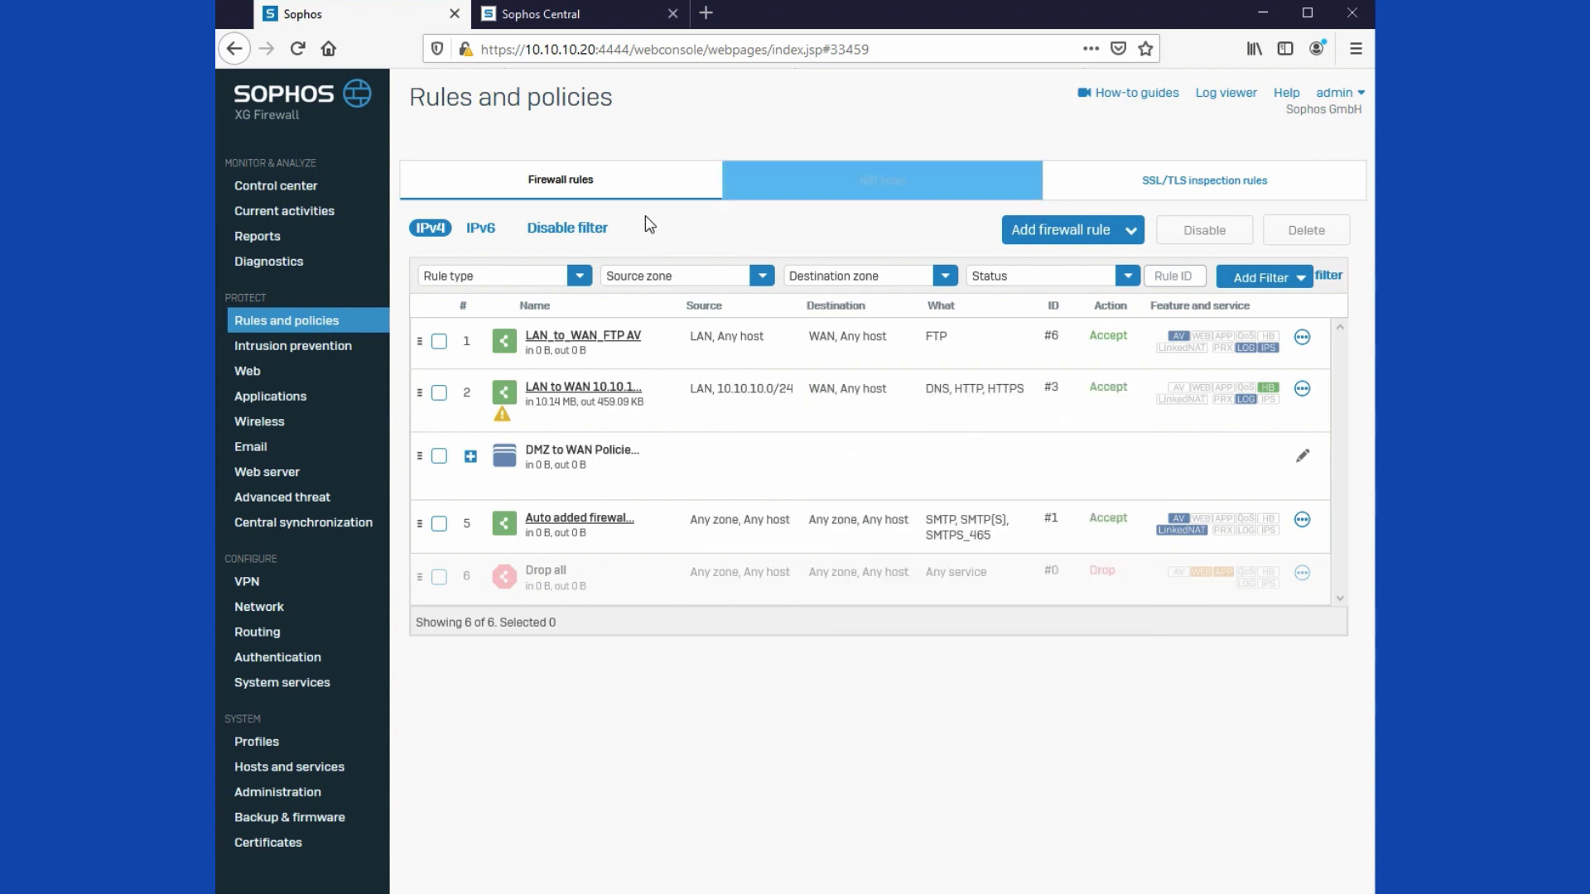
{"action": "left_click", "coordinate": [279, 189]}
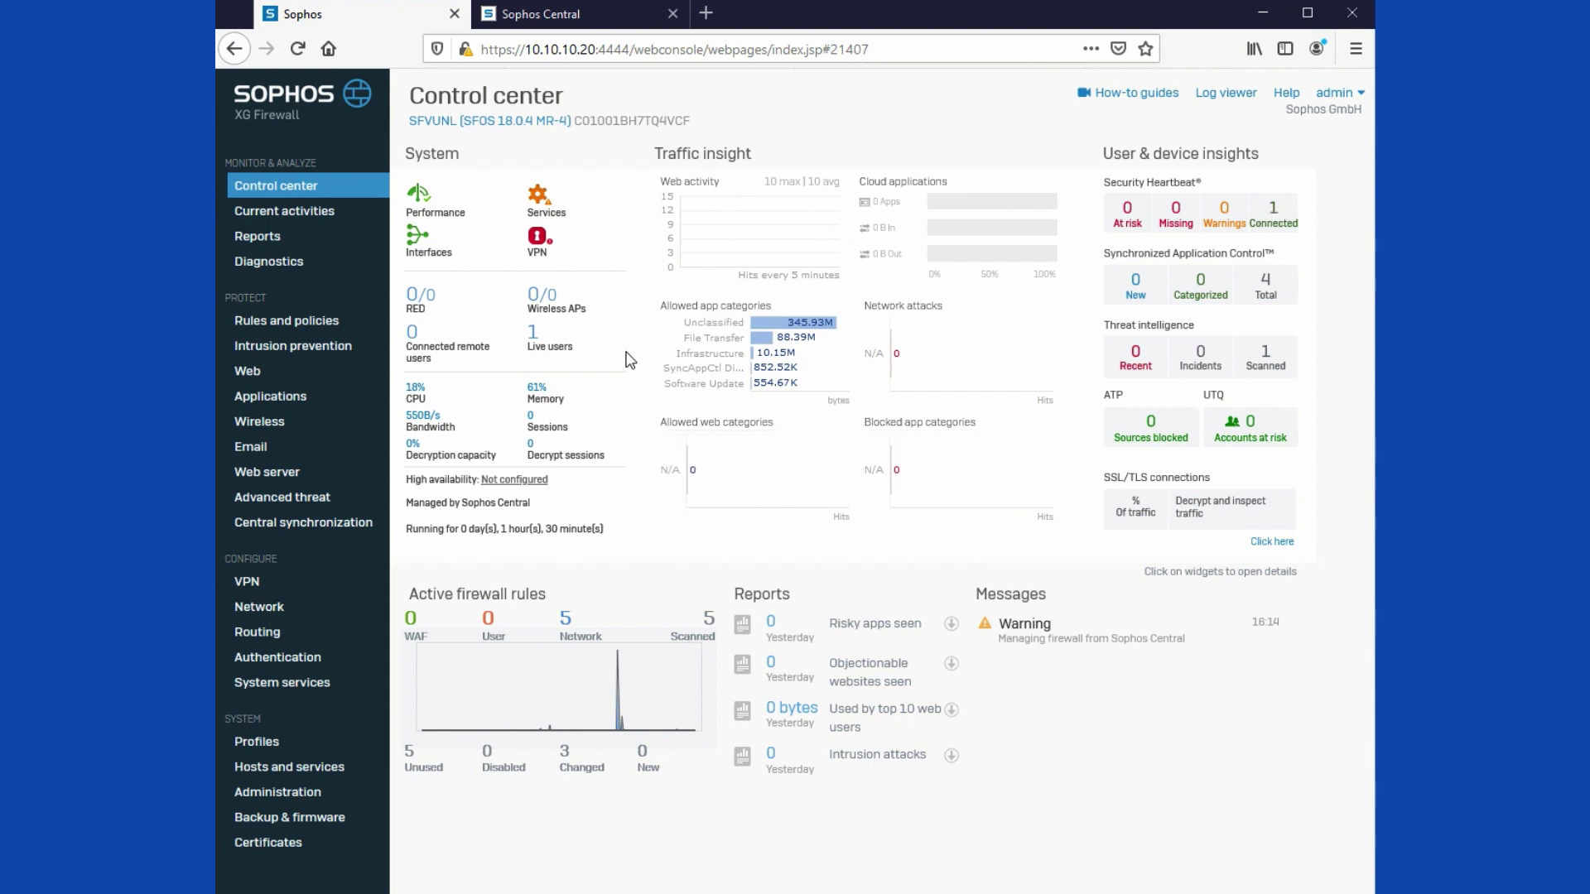
Step: Open Live users and highlight the signed-in user, Heartbeat client type and host IP 10.10.10.101
{"action": "left_click_drag", "start_coordinate": [604, 358], "coordinate": [534, 336]}
{"action": "left_click", "coordinate": [537, 341]}
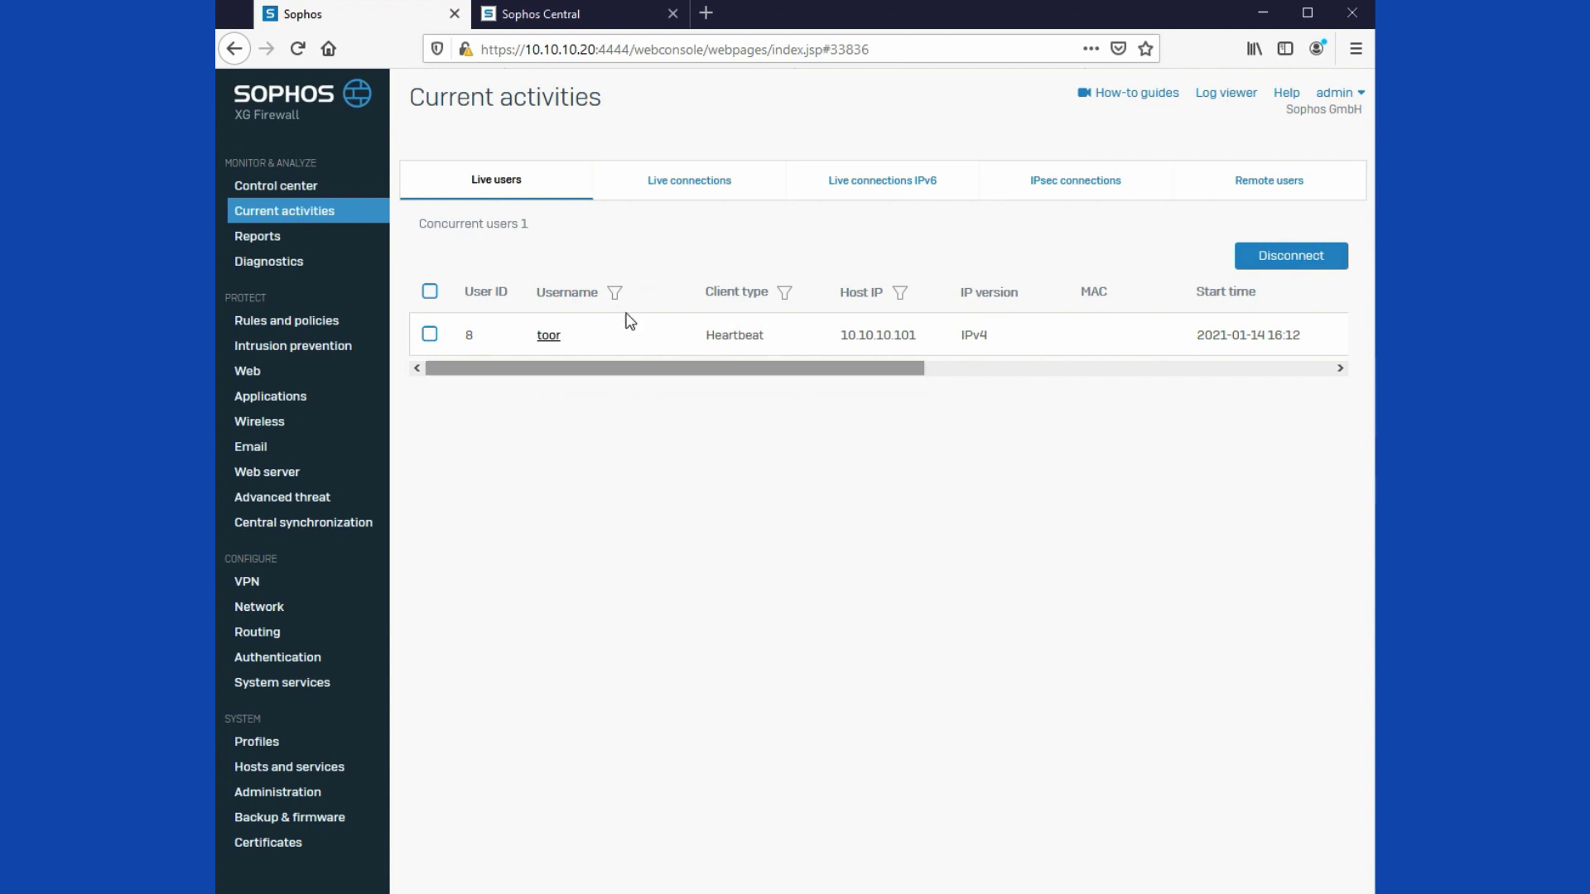
{"action": "double_click", "coordinate": [539, 338]}
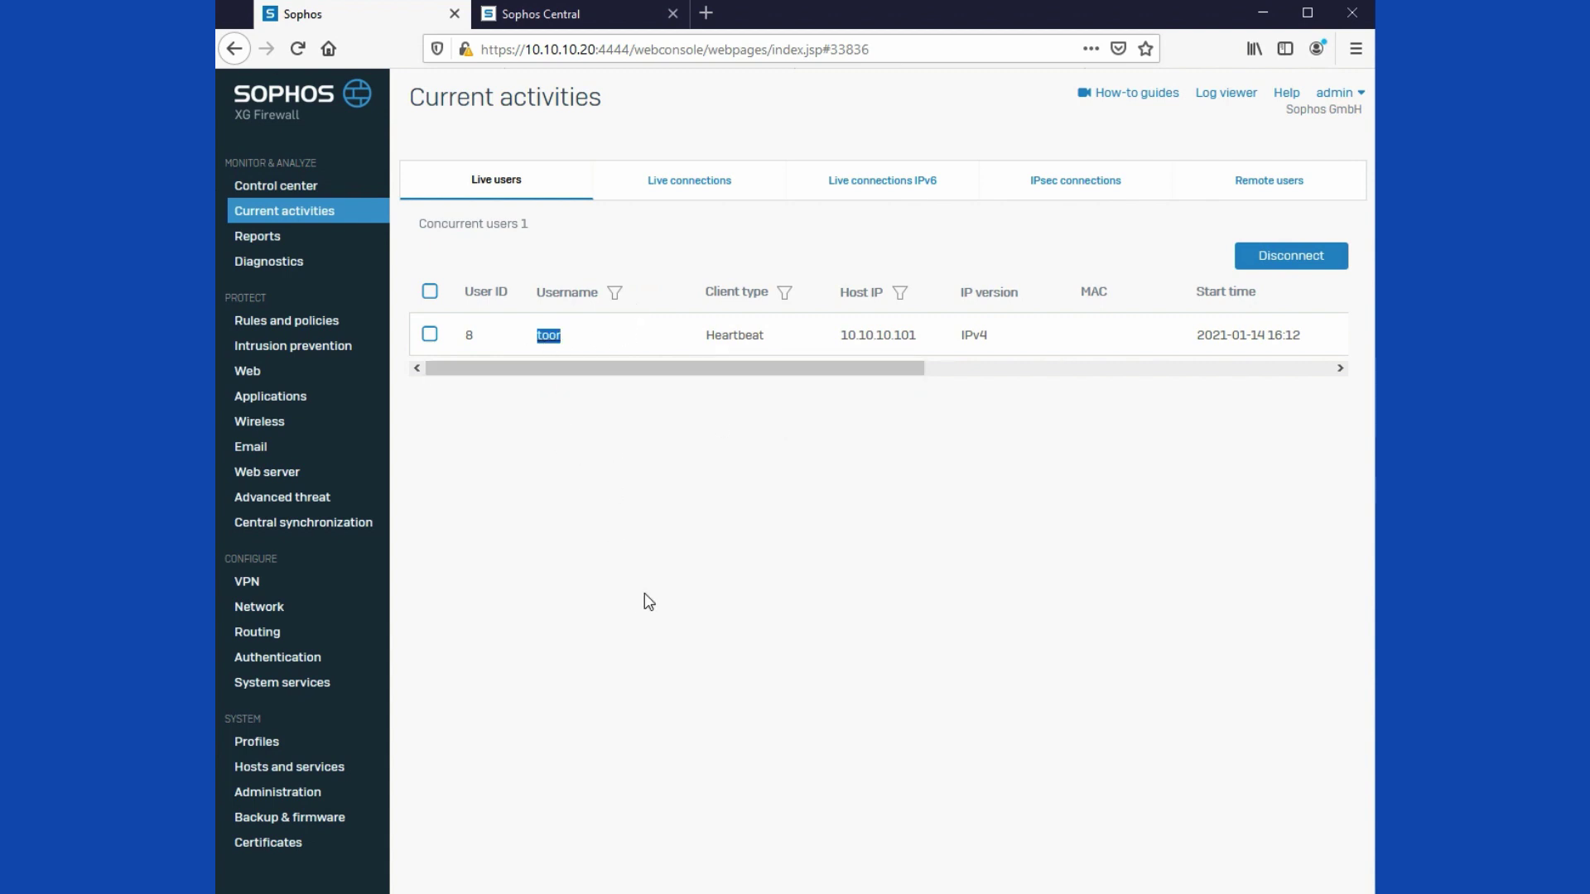
{"action": "double_click", "coordinate": [752, 338]}
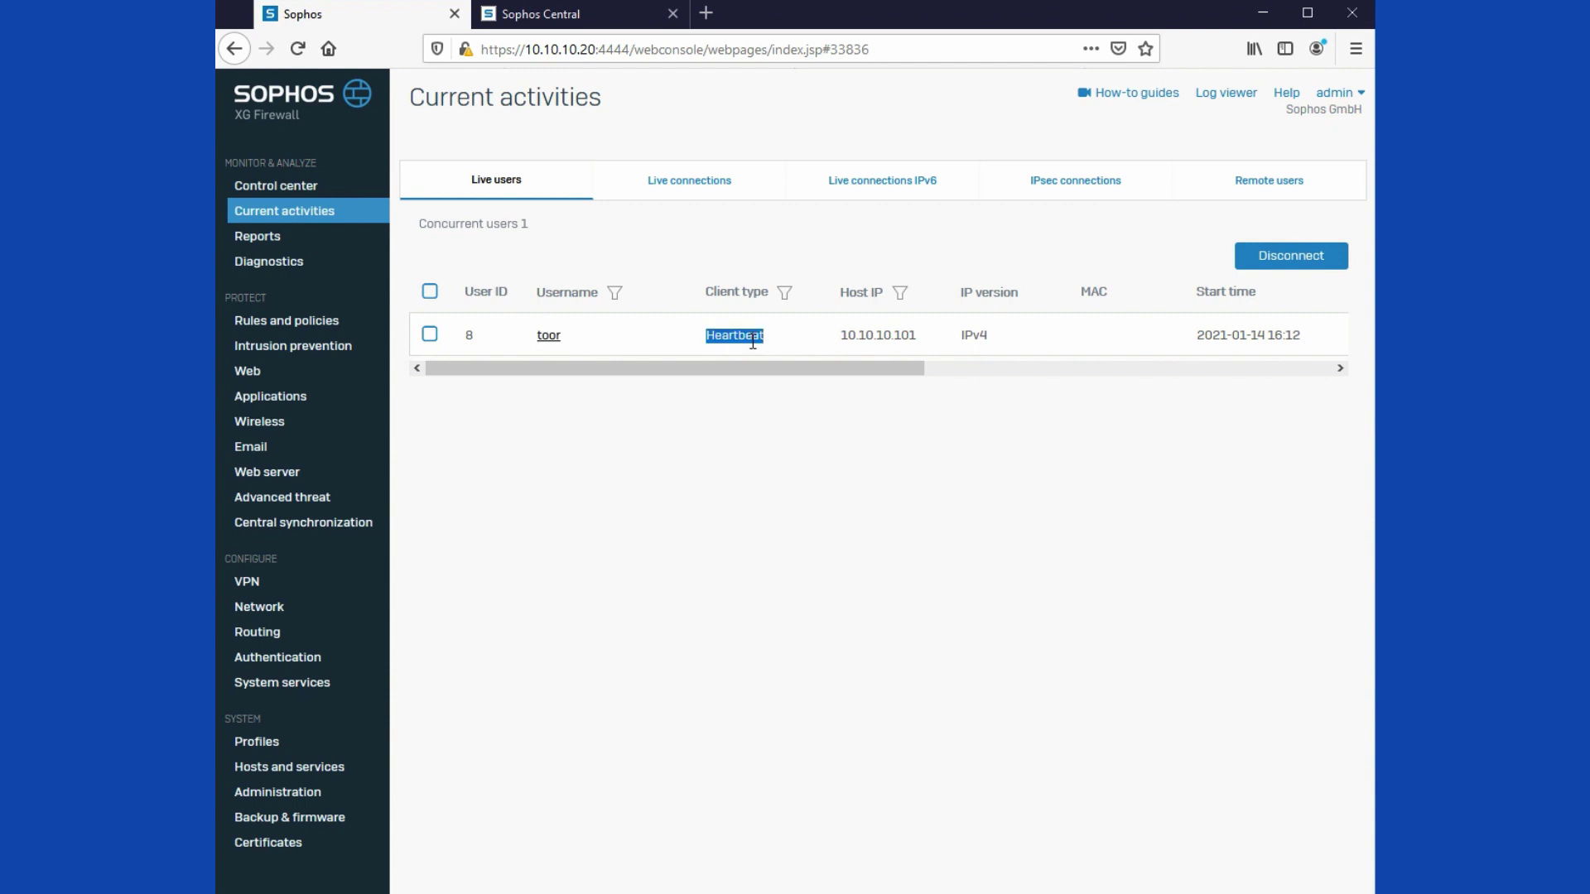
{"action": "left_click_drag", "start_coordinate": [916, 335], "coordinate": [842, 334]}
{"action": "left_click", "coordinate": [856, 465]}
Step: Test the 10.10.10.2 Active Directory server connection, save it, and start the group import
{"action": "left_click", "coordinate": [280, 658]}
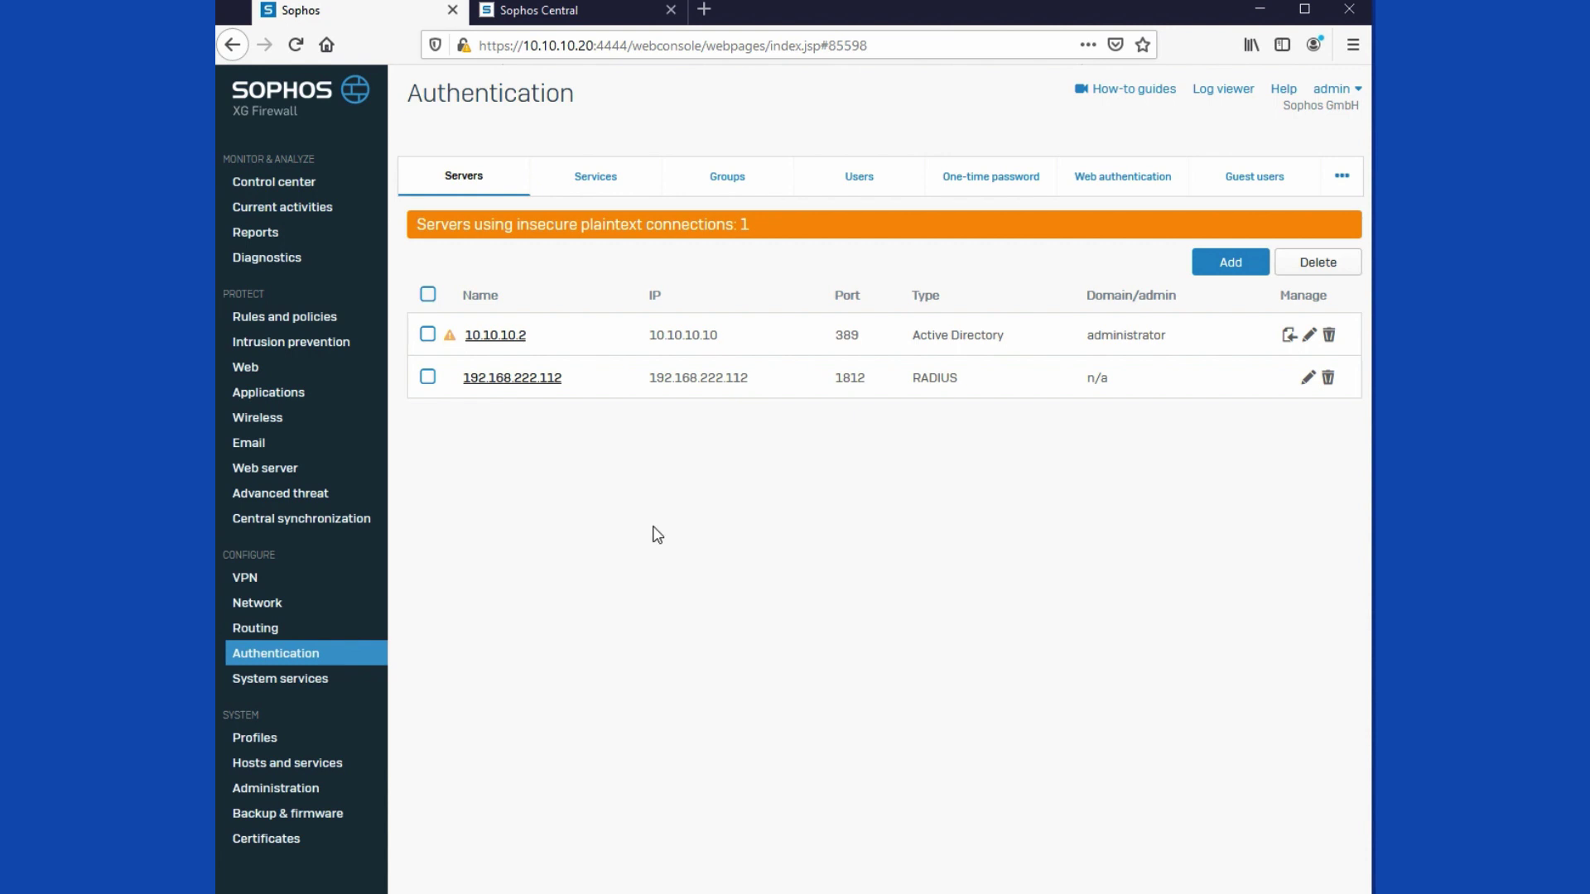
{"action": "left_click", "coordinate": [507, 336]}
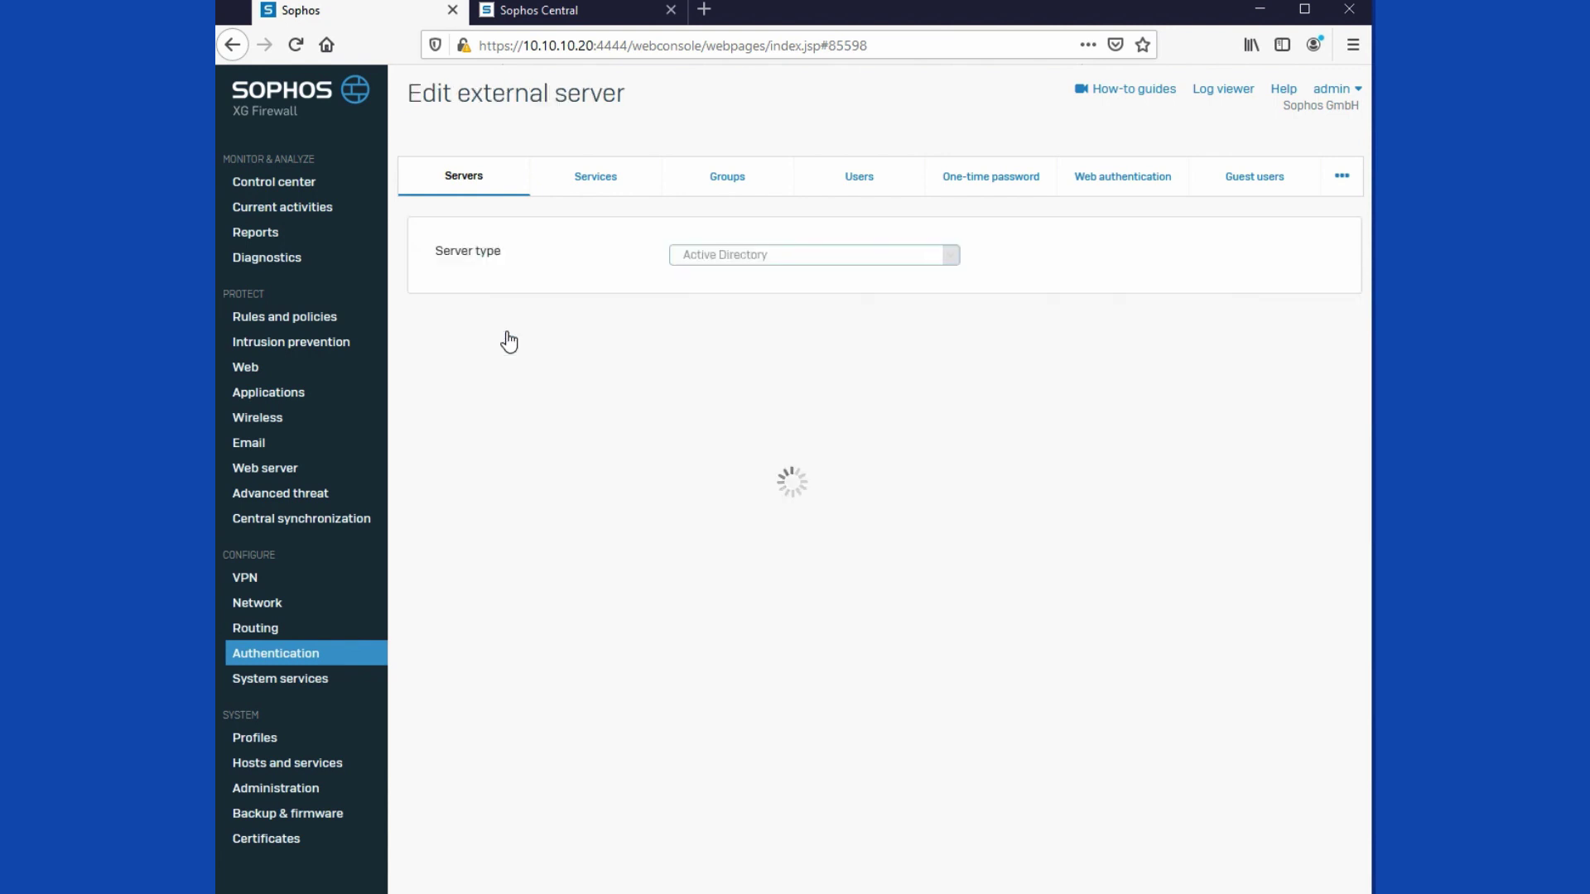
{"action": "left_click", "coordinate": [489, 878]}
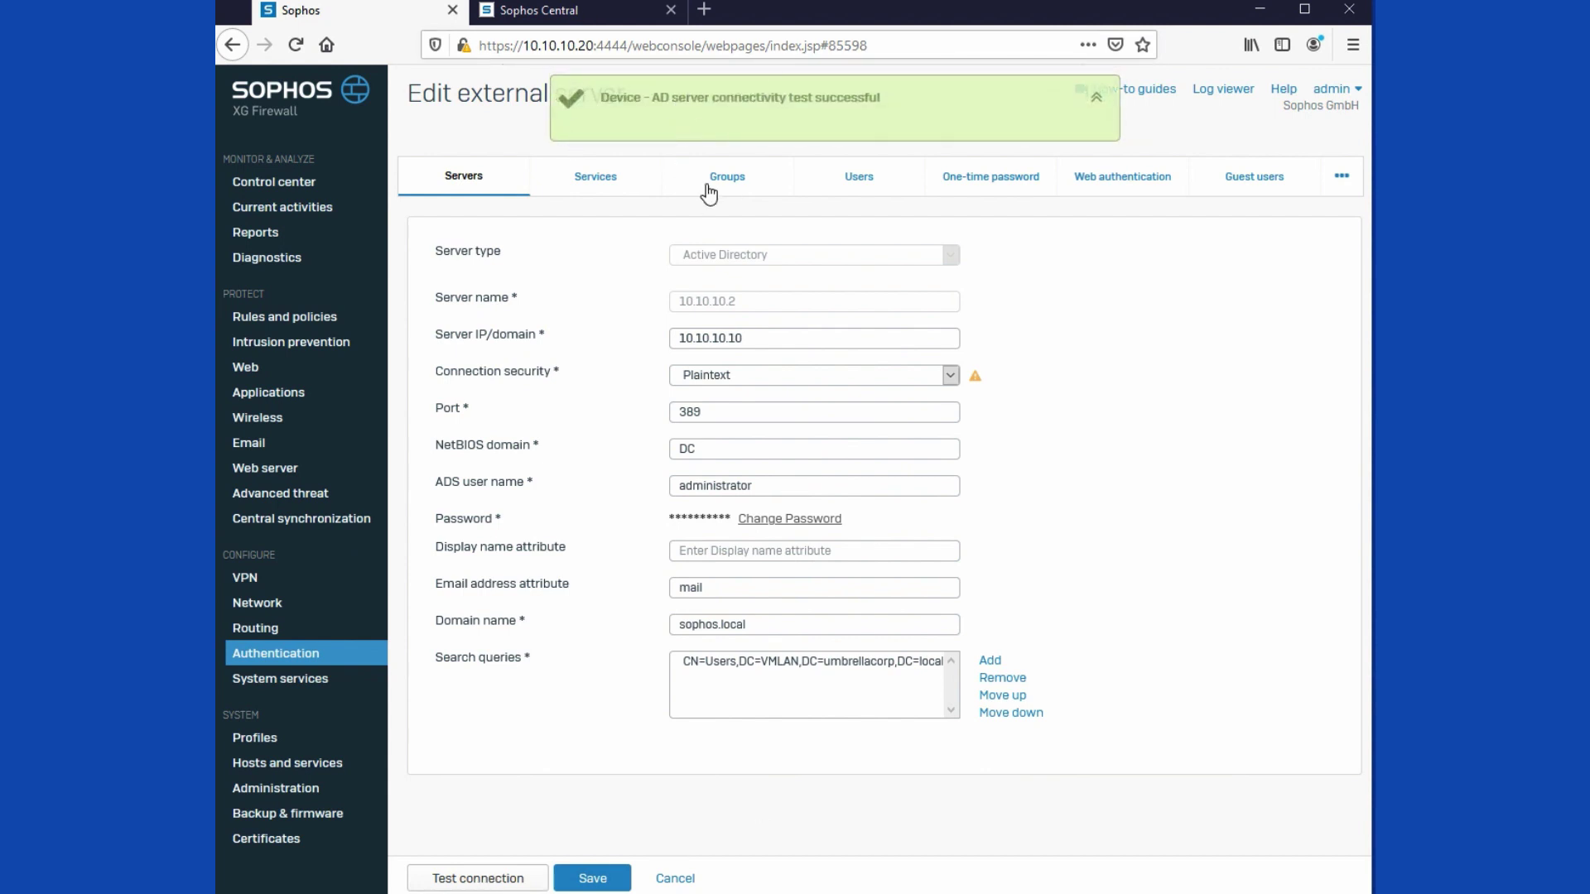
{"action": "left_click", "coordinate": [595, 878]}
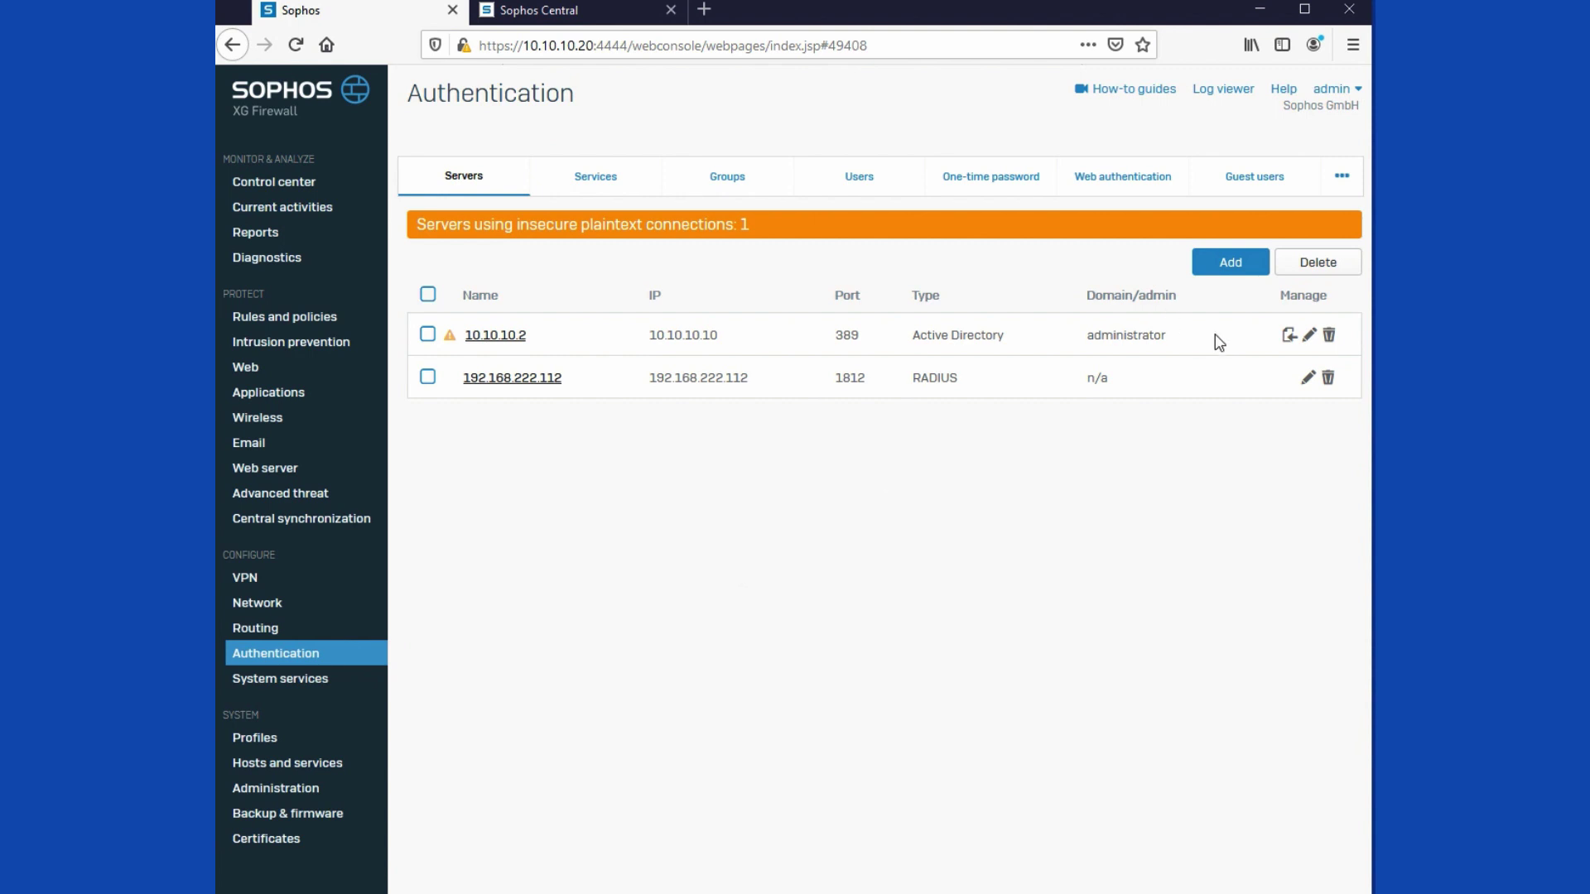
{"action": "left_click", "coordinate": [1289, 337]}
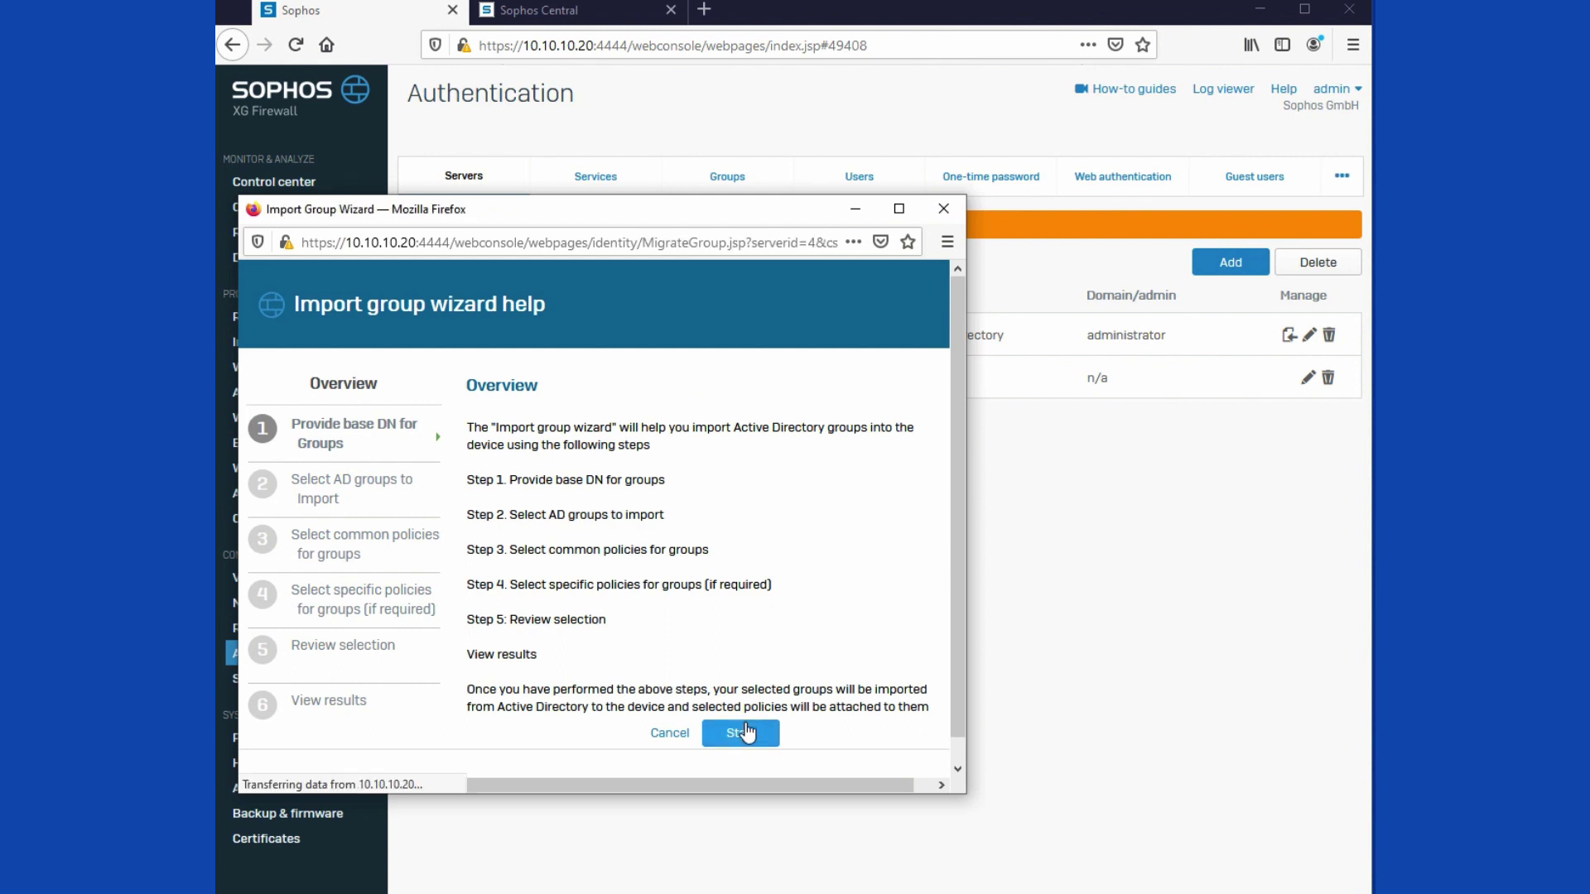
Step: Choose the Users container as base DN and select the IT and marketingstaff groups
{"action": "left_click", "coordinate": [744, 733]}
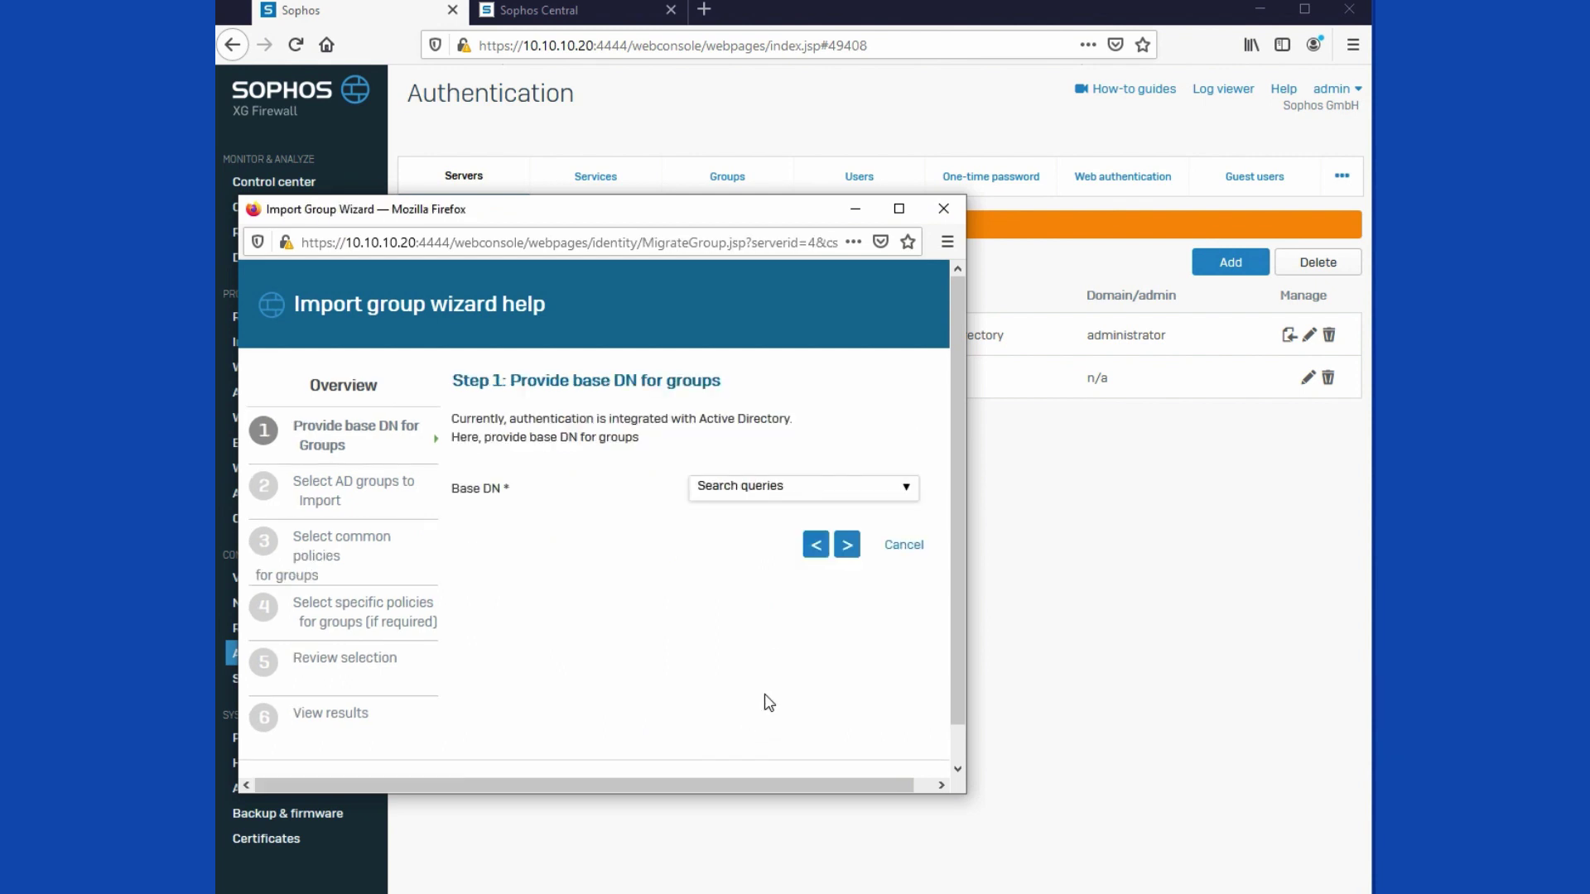
{"action": "left_click", "coordinate": [906, 502]}
{"action": "left_click", "coordinate": [887, 513]}
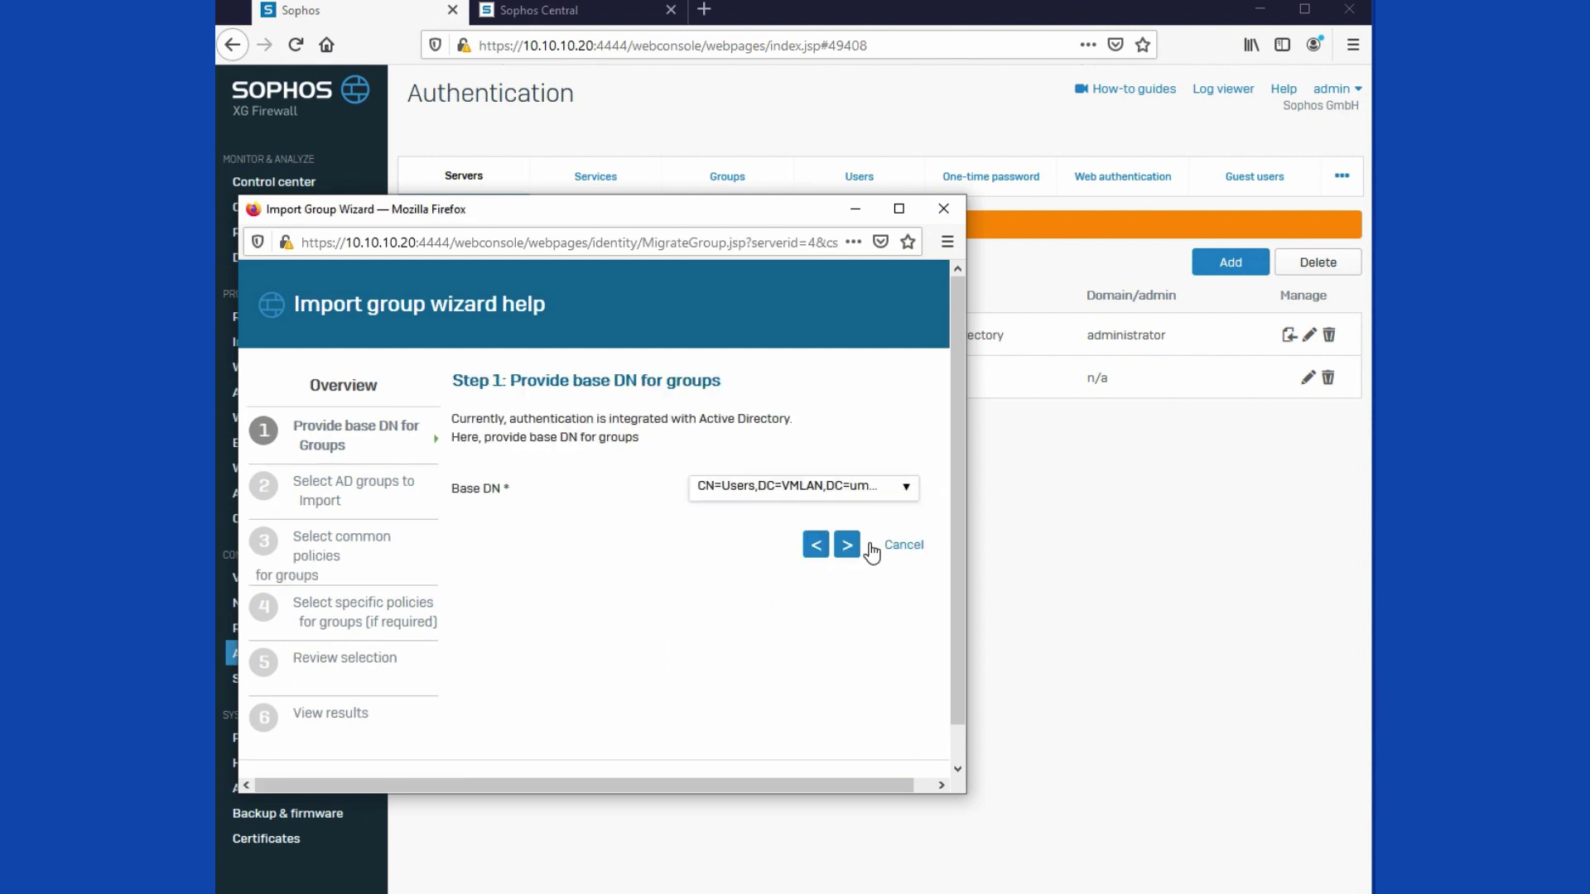
{"action": "left_click", "coordinate": [850, 545]}
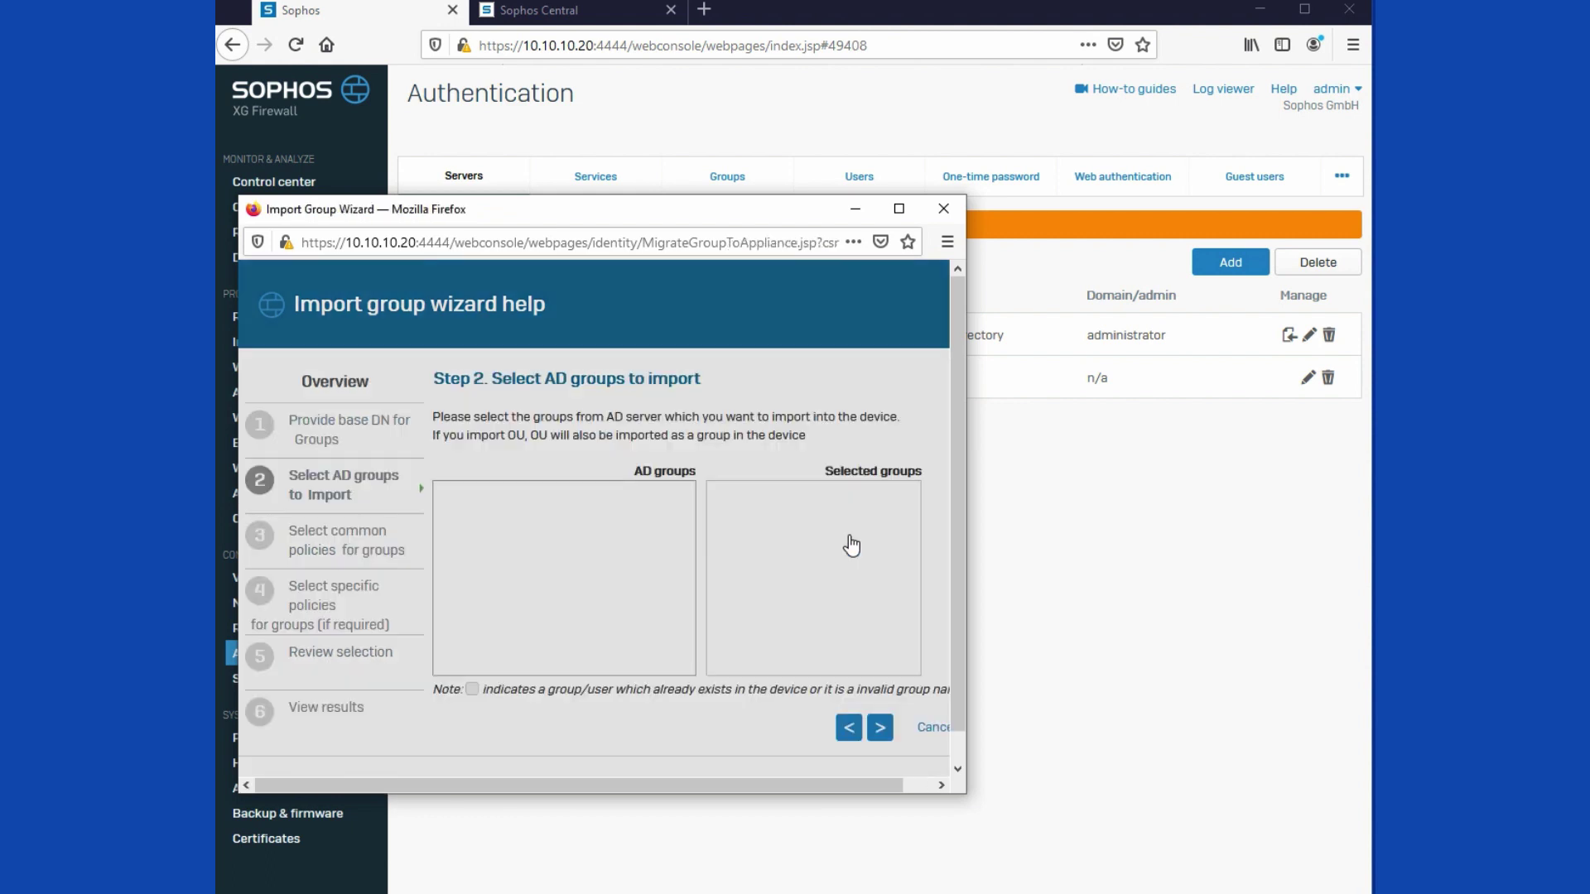
{"action": "left_click", "coordinate": [458, 512]}
{"action": "scroll", "coordinate": [513, 596], "scroll_direction": "down", "scroll_amount": 5}
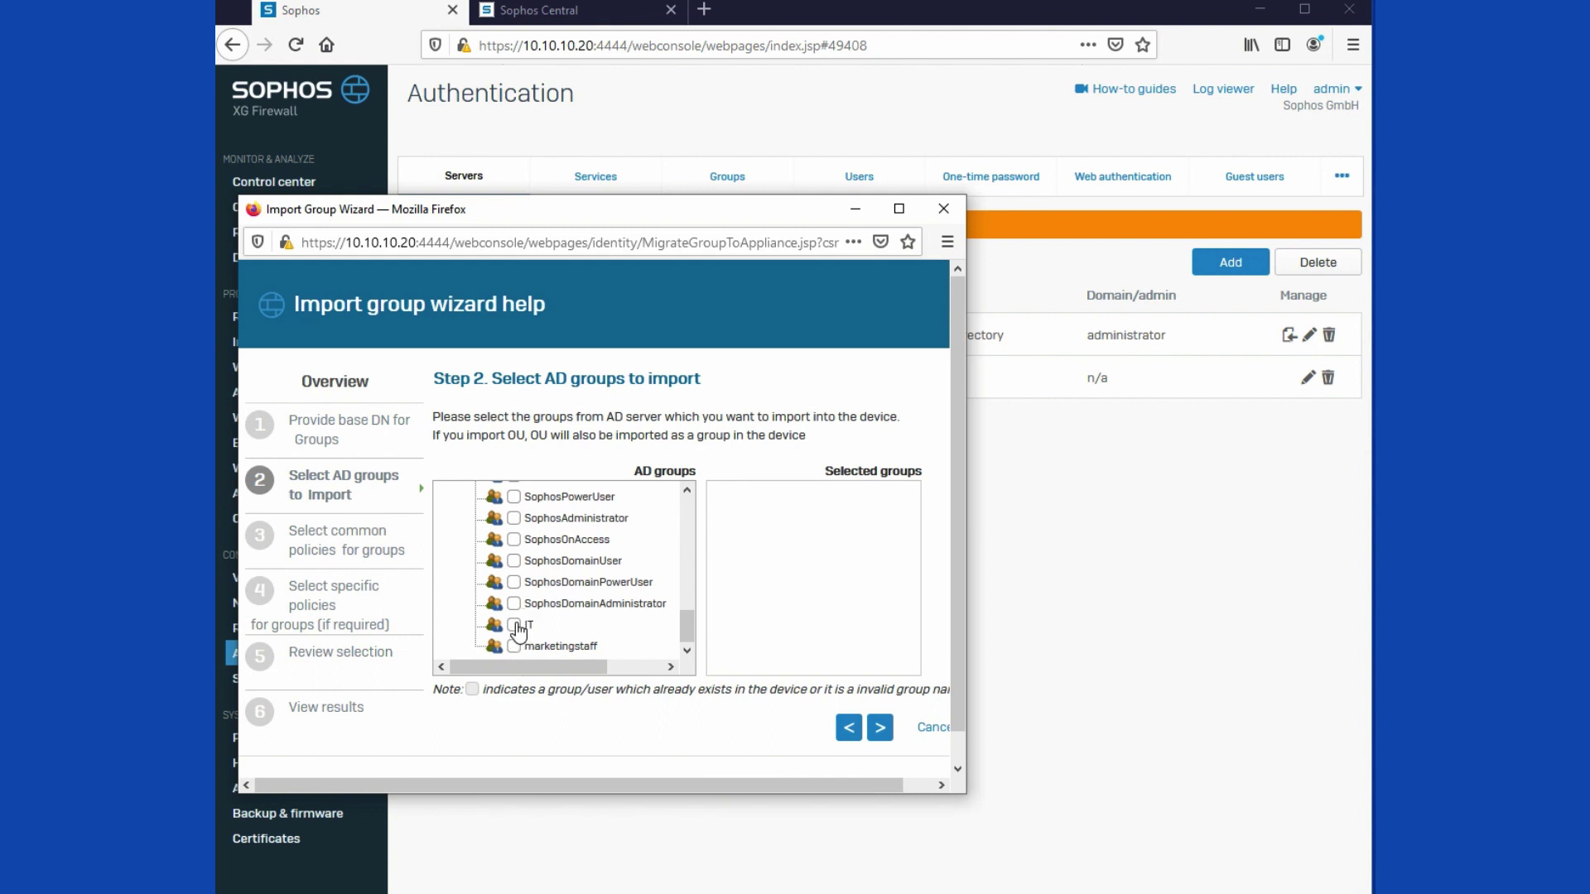
{"action": "left_click", "coordinate": [515, 625]}
{"action": "left_click", "coordinate": [515, 648]}
Step: Finish the wizard with default common policies and confirm importing both groups
{"action": "left_click", "coordinate": [891, 734]}
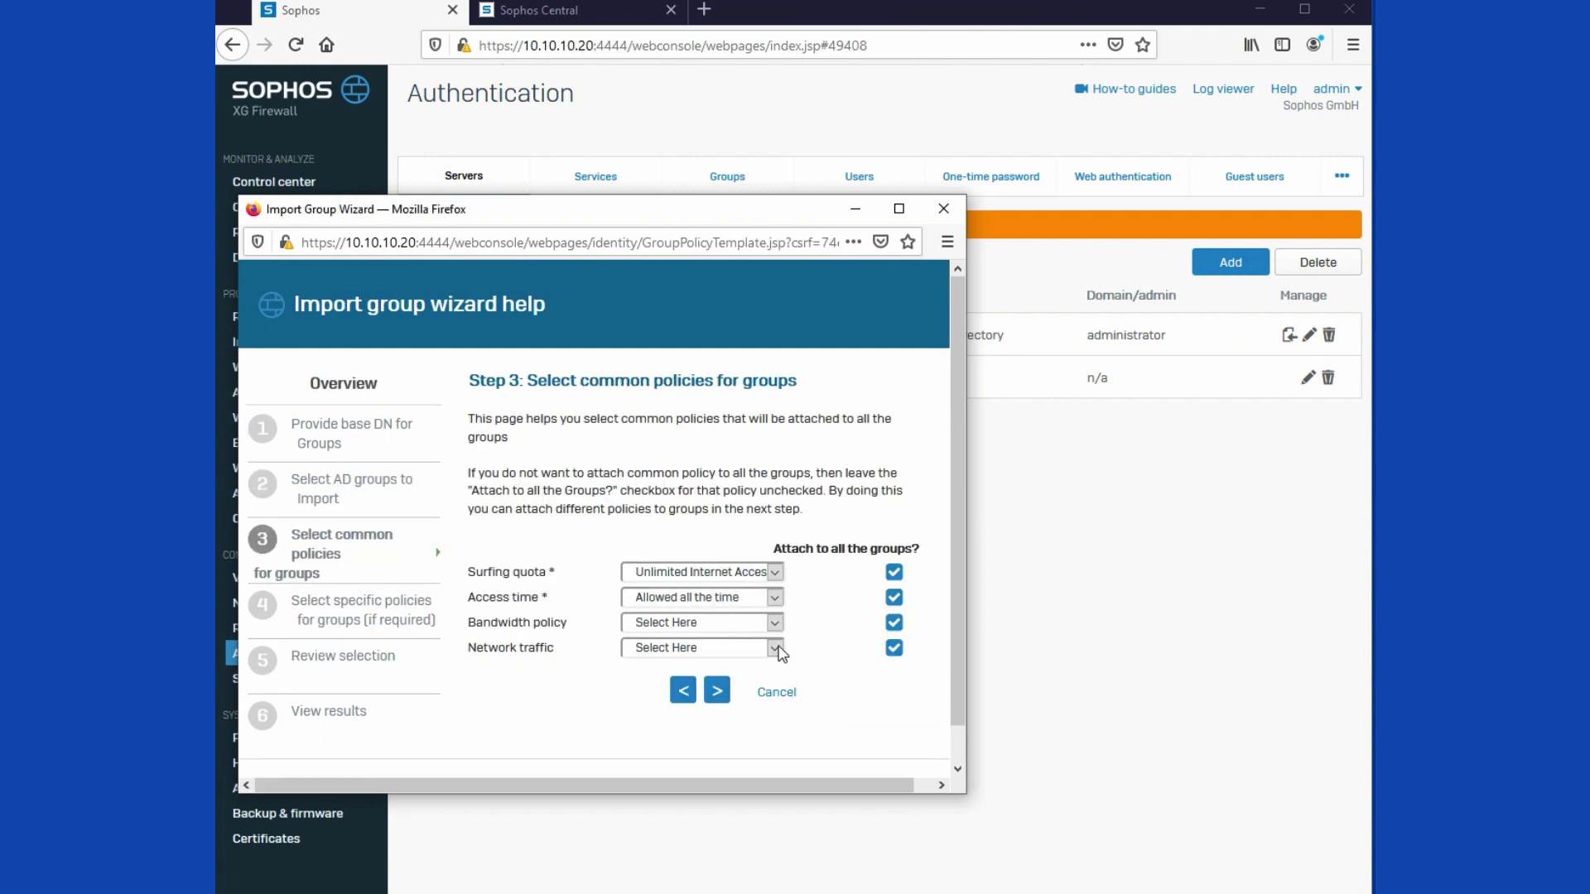
{"action": "left_click", "coordinate": [717, 693]}
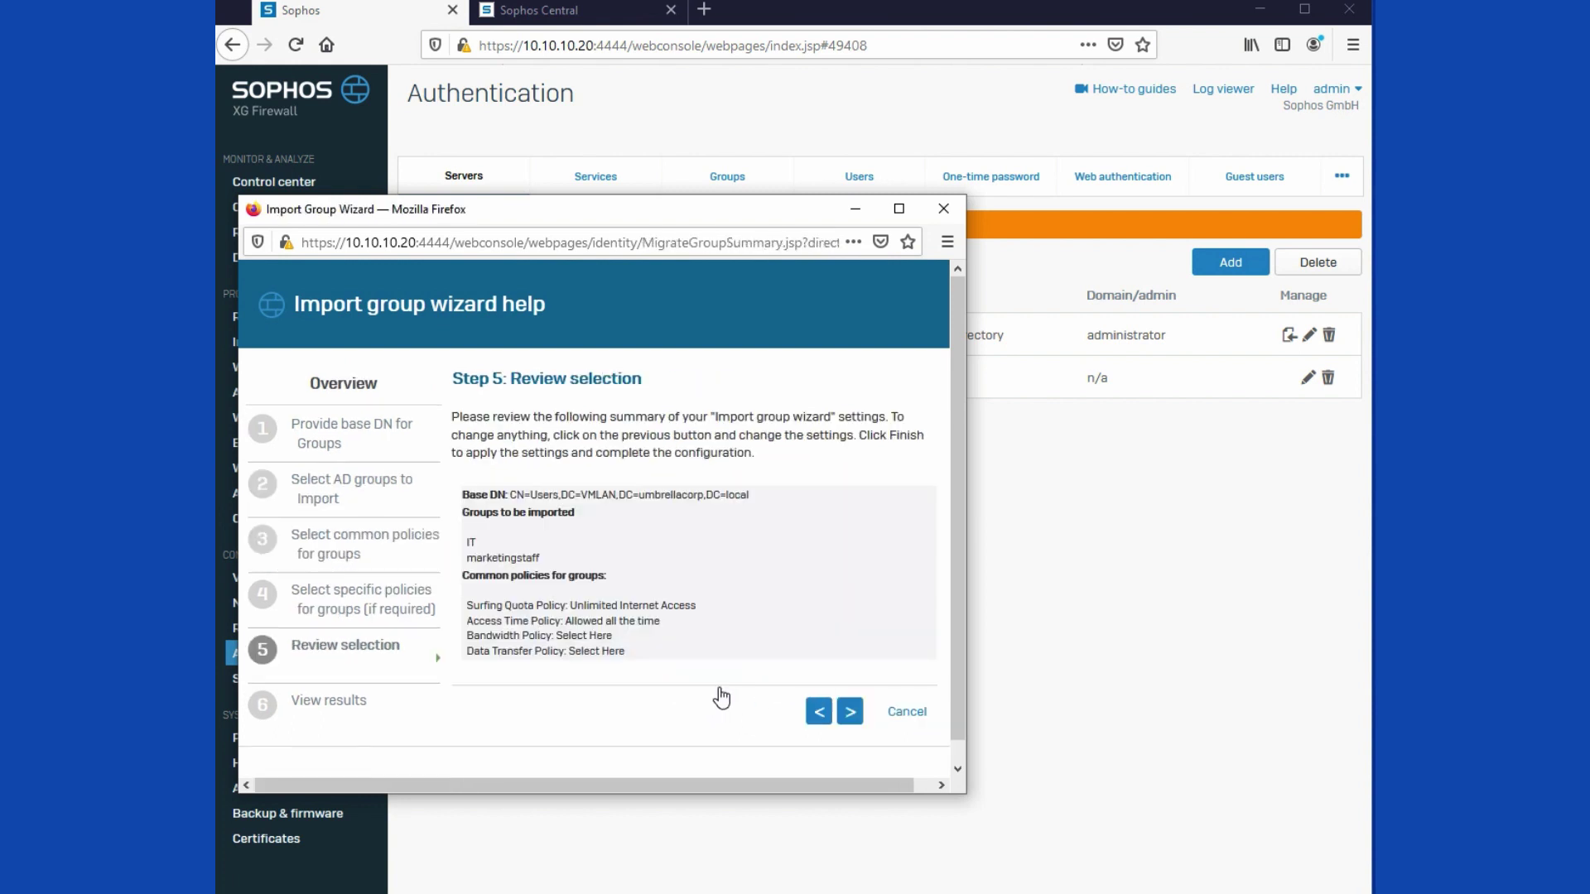
{"action": "left_click", "coordinate": [850, 711]}
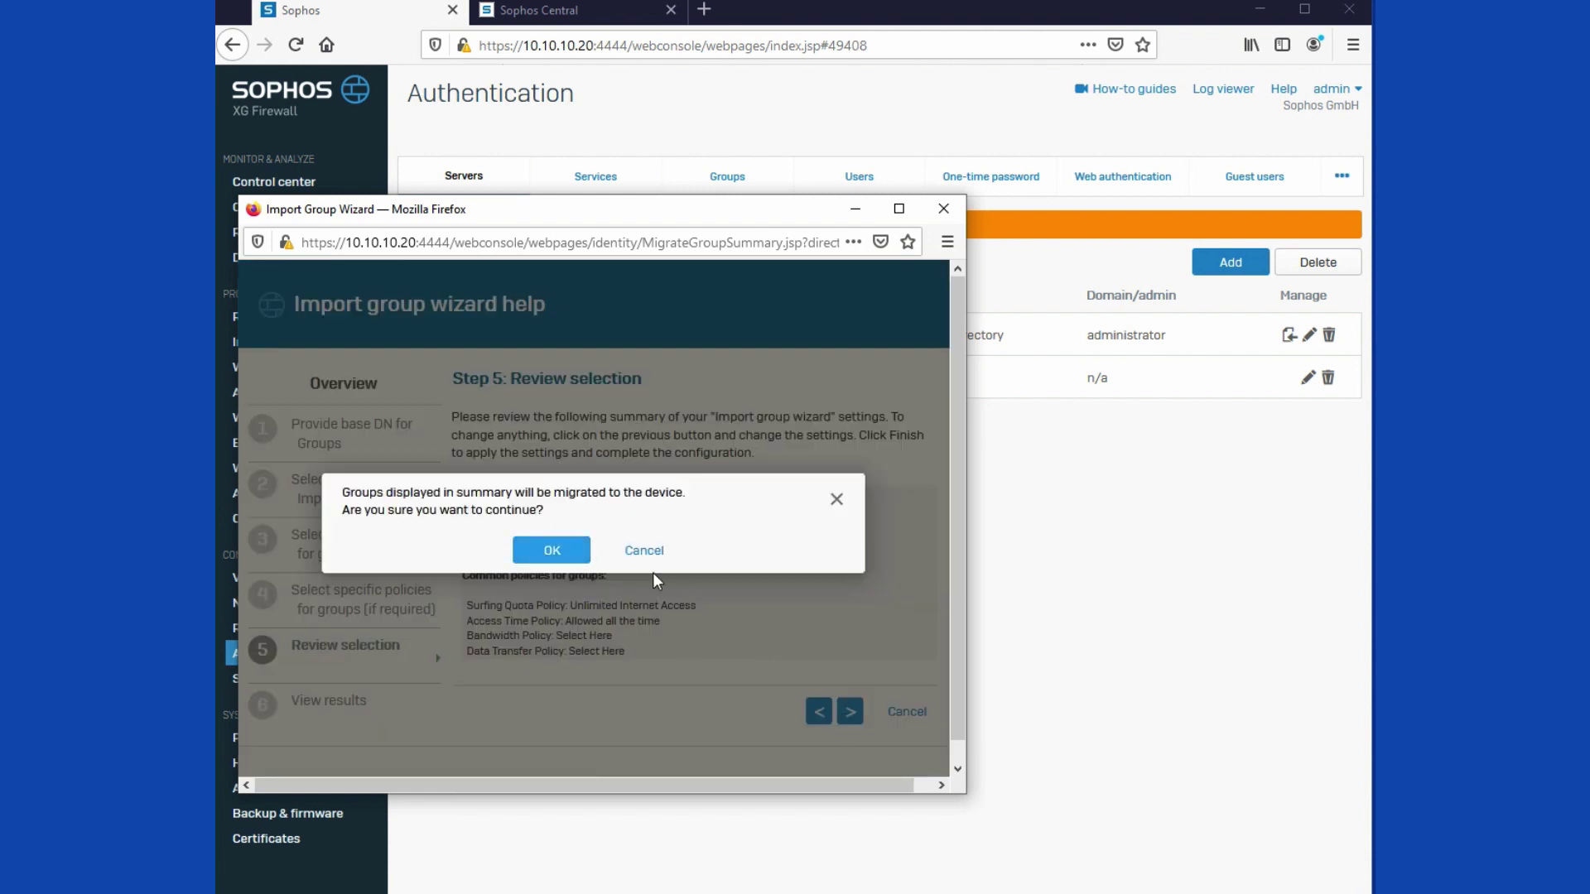
{"action": "left_click", "coordinate": [550, 550]}
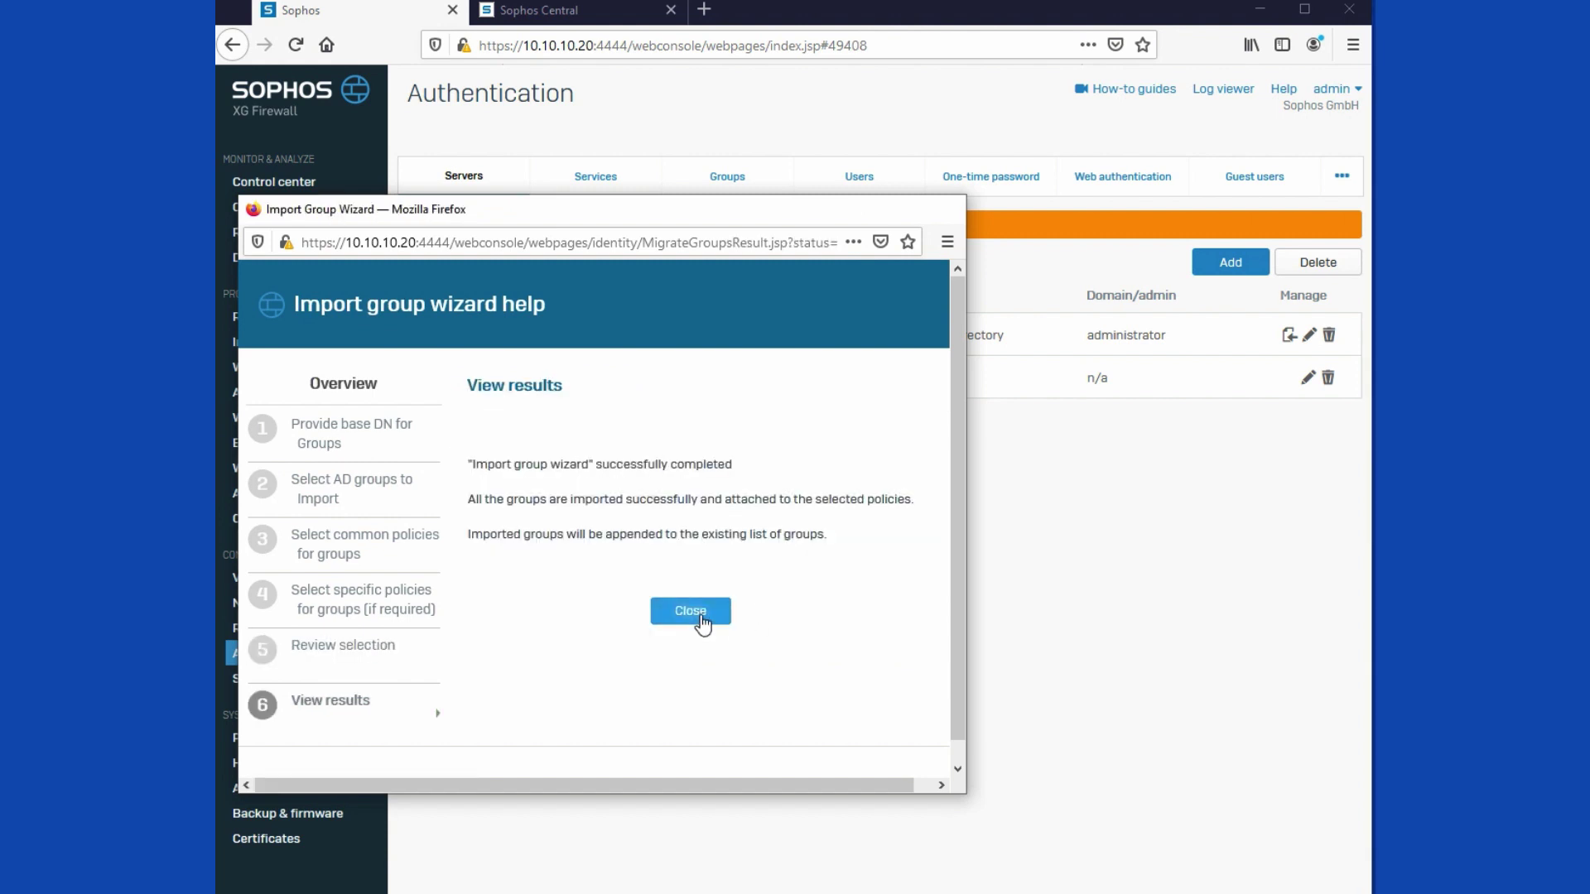
{"action": "left_click", "coordinate": [691, 612]}
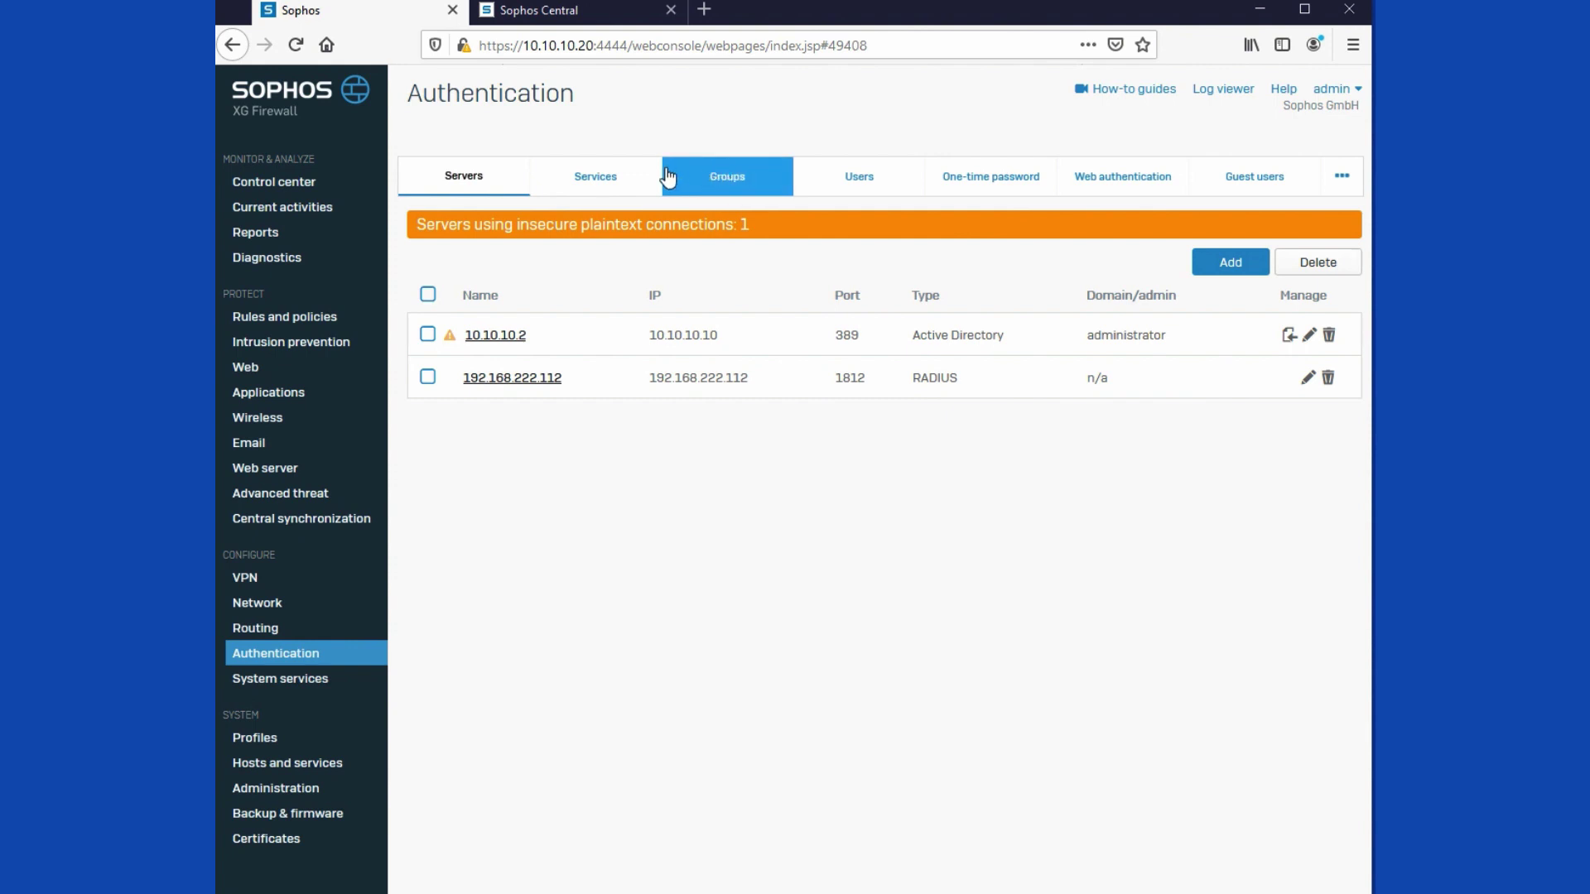
Step: Replace Local with the 192.168.222.112 server for VPN authentication, apply, and view the Groups list
{"action": "left_click", "coordinate": [600, 180]}
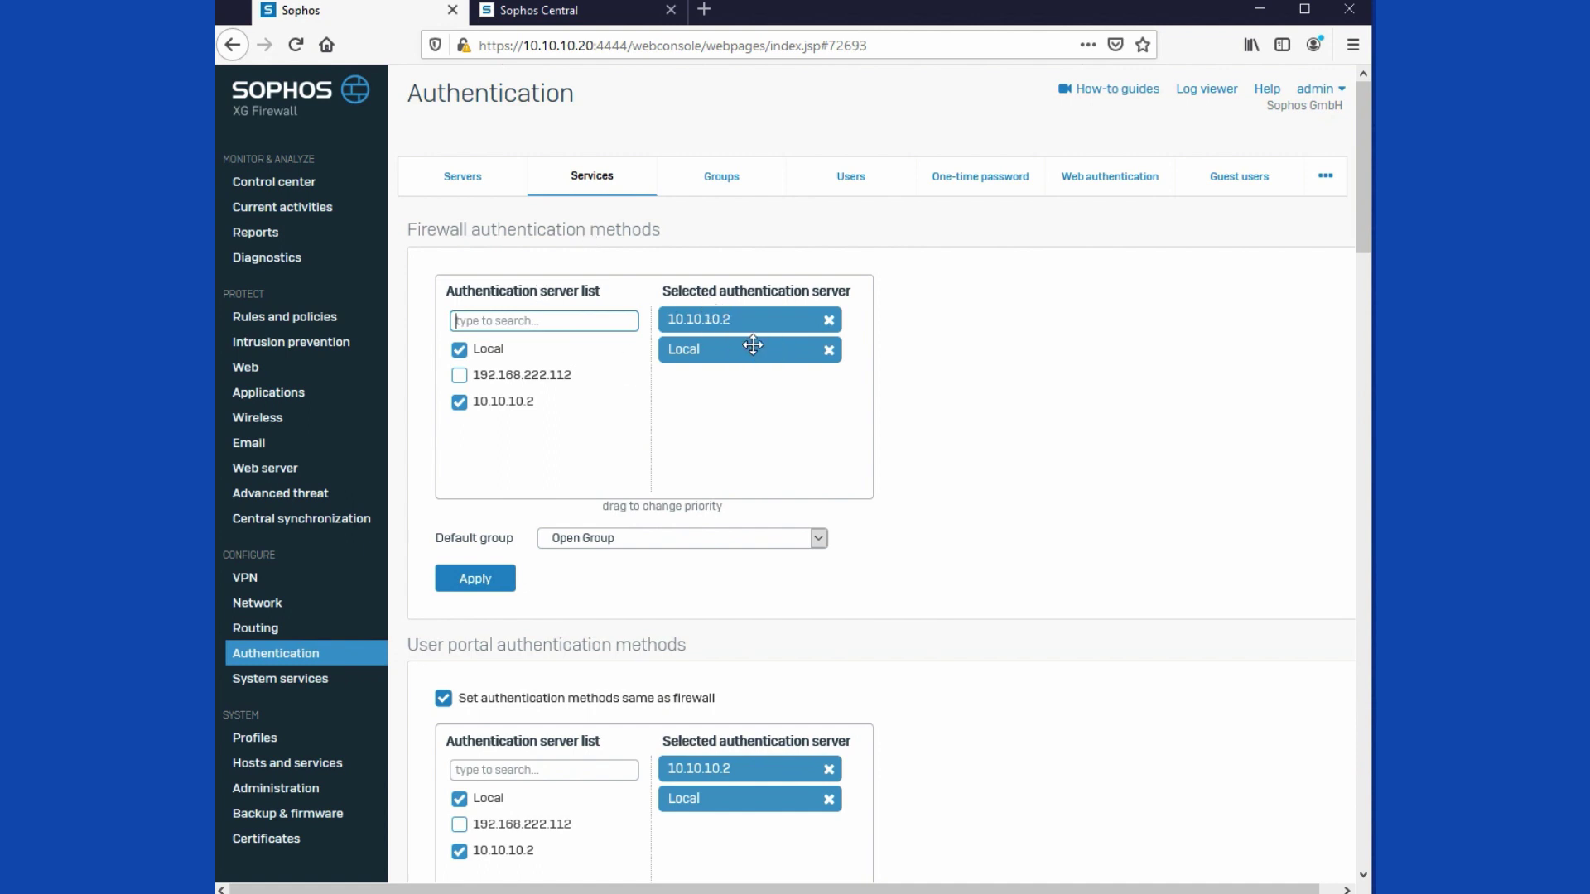
{"action": "scroll", "coordinate": [743, 361], "scroll_direction": "down", "scroll_amount": 2}
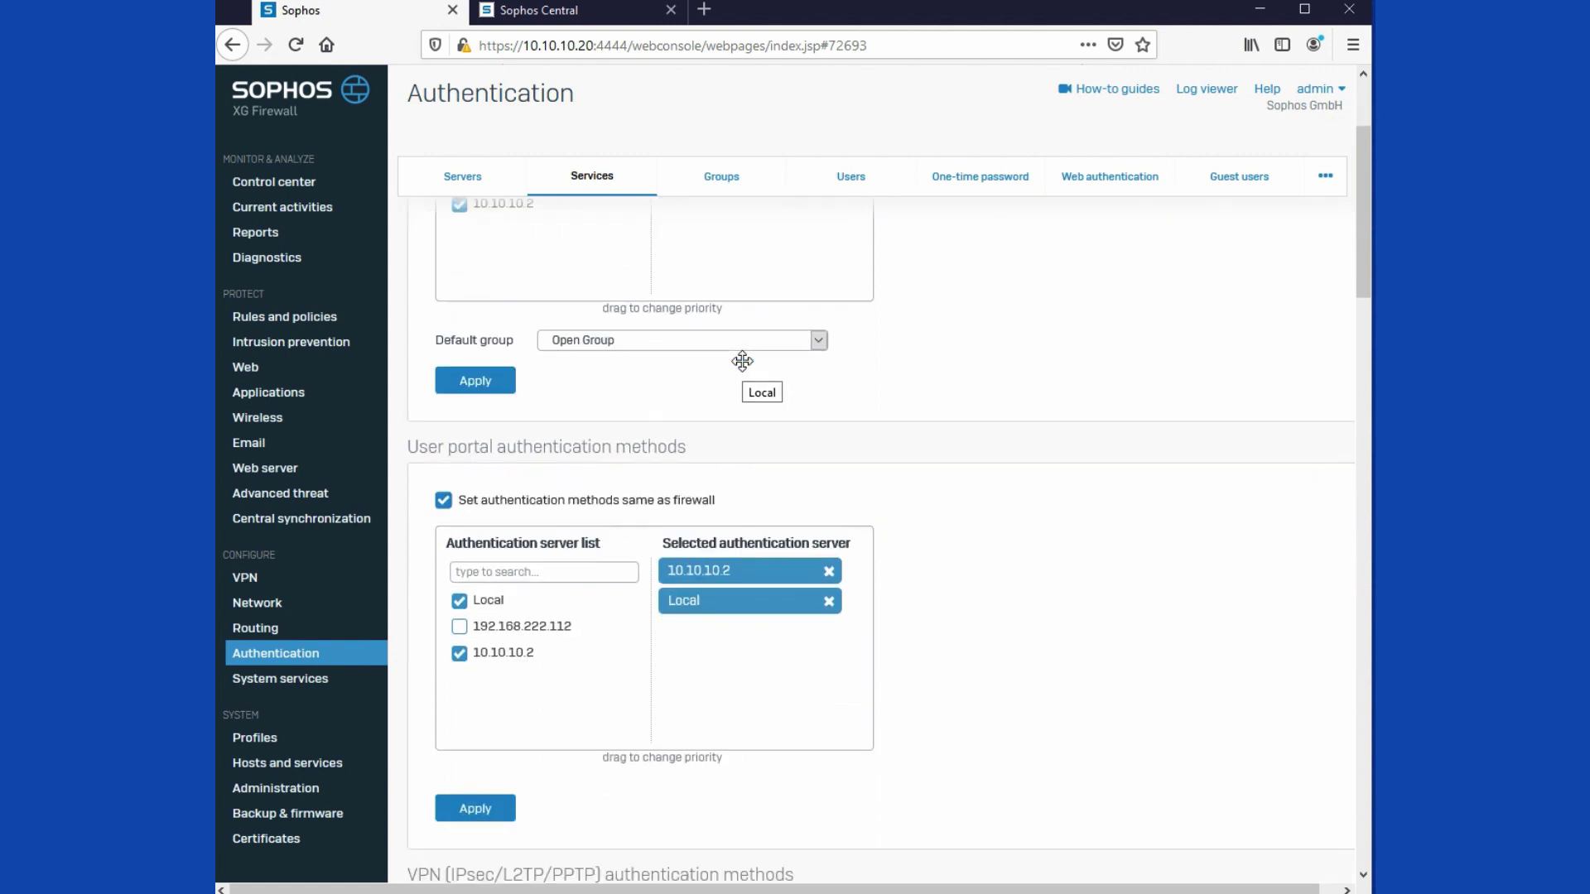
{"action": "scroll", "coordinate": [742, 362], "scroll_direction": "down", "scroll_amount": 1}
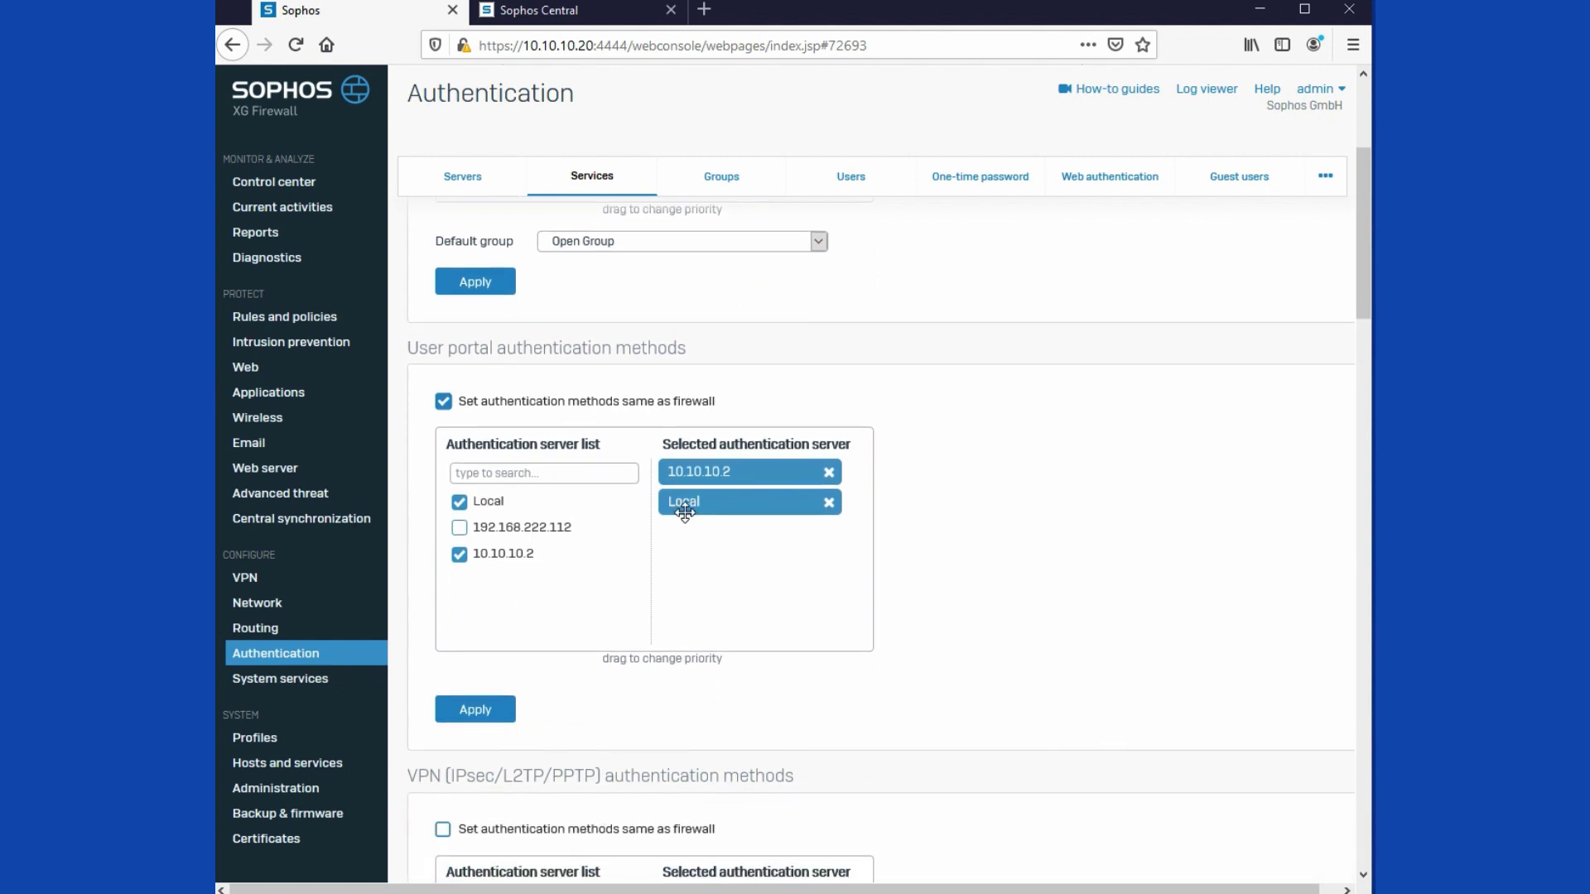
{"action": "scroll", "coordinate": [685, 513], "scroll_direction": "down", "scroll_amount": 2}
{"action": "scroll", "coordinate": [685, 513], "scroll_direction": "down", "scroll_amount": 1}
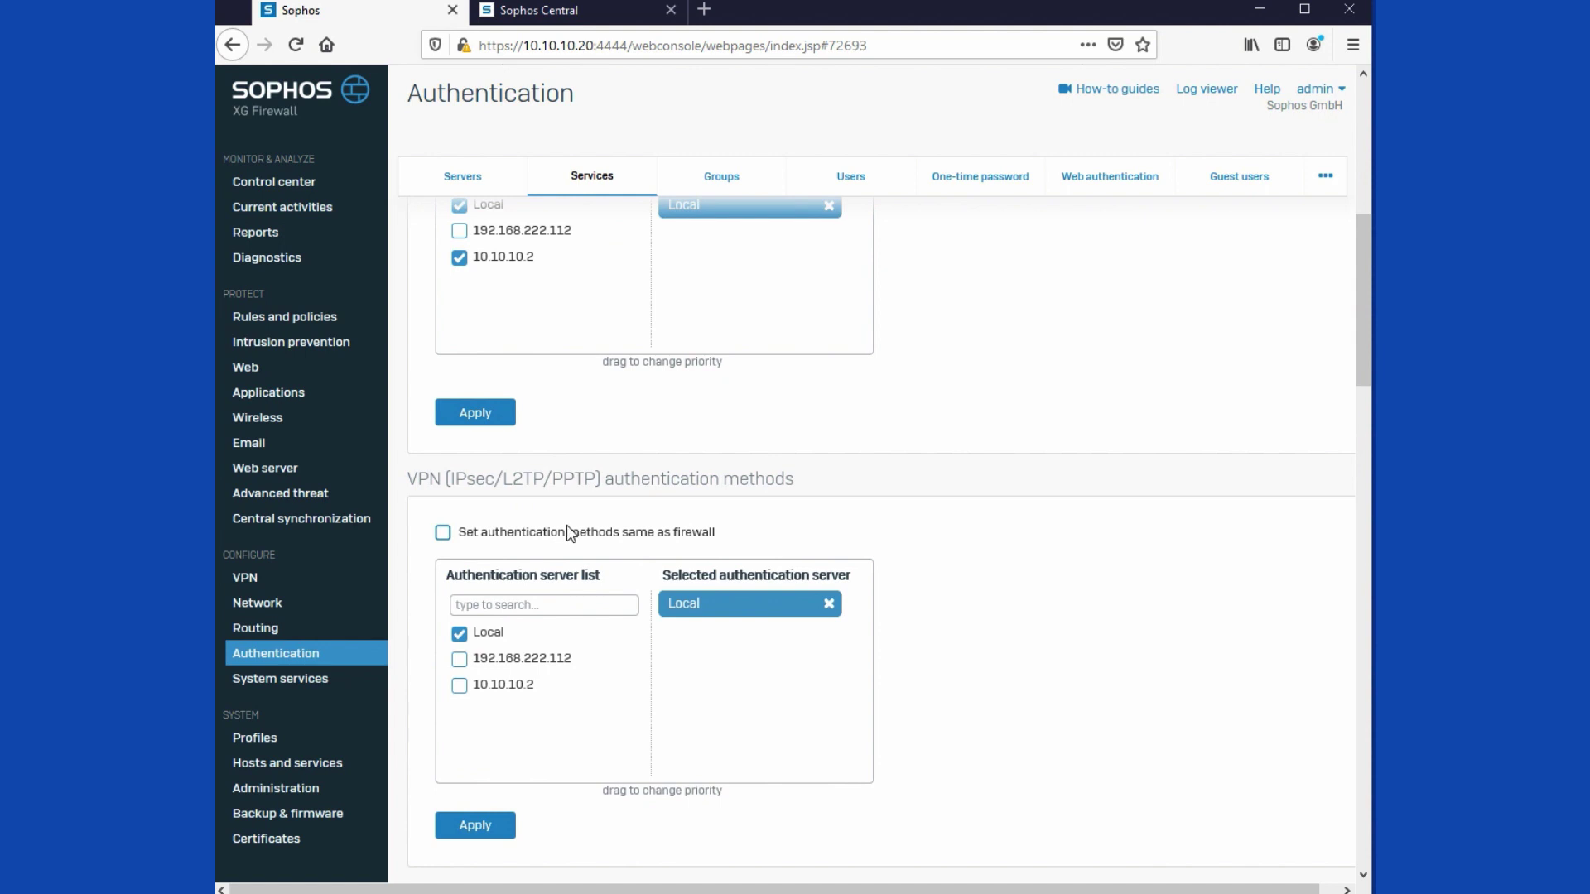
{"action": "scroll", "coordinate": [571, 533], "scroll_direction": "down", "scroll_amount": 2}
{"action": "scroll", "coordinate": [571, 533], "scroll_direction": "down", "scroll_amount": 1}
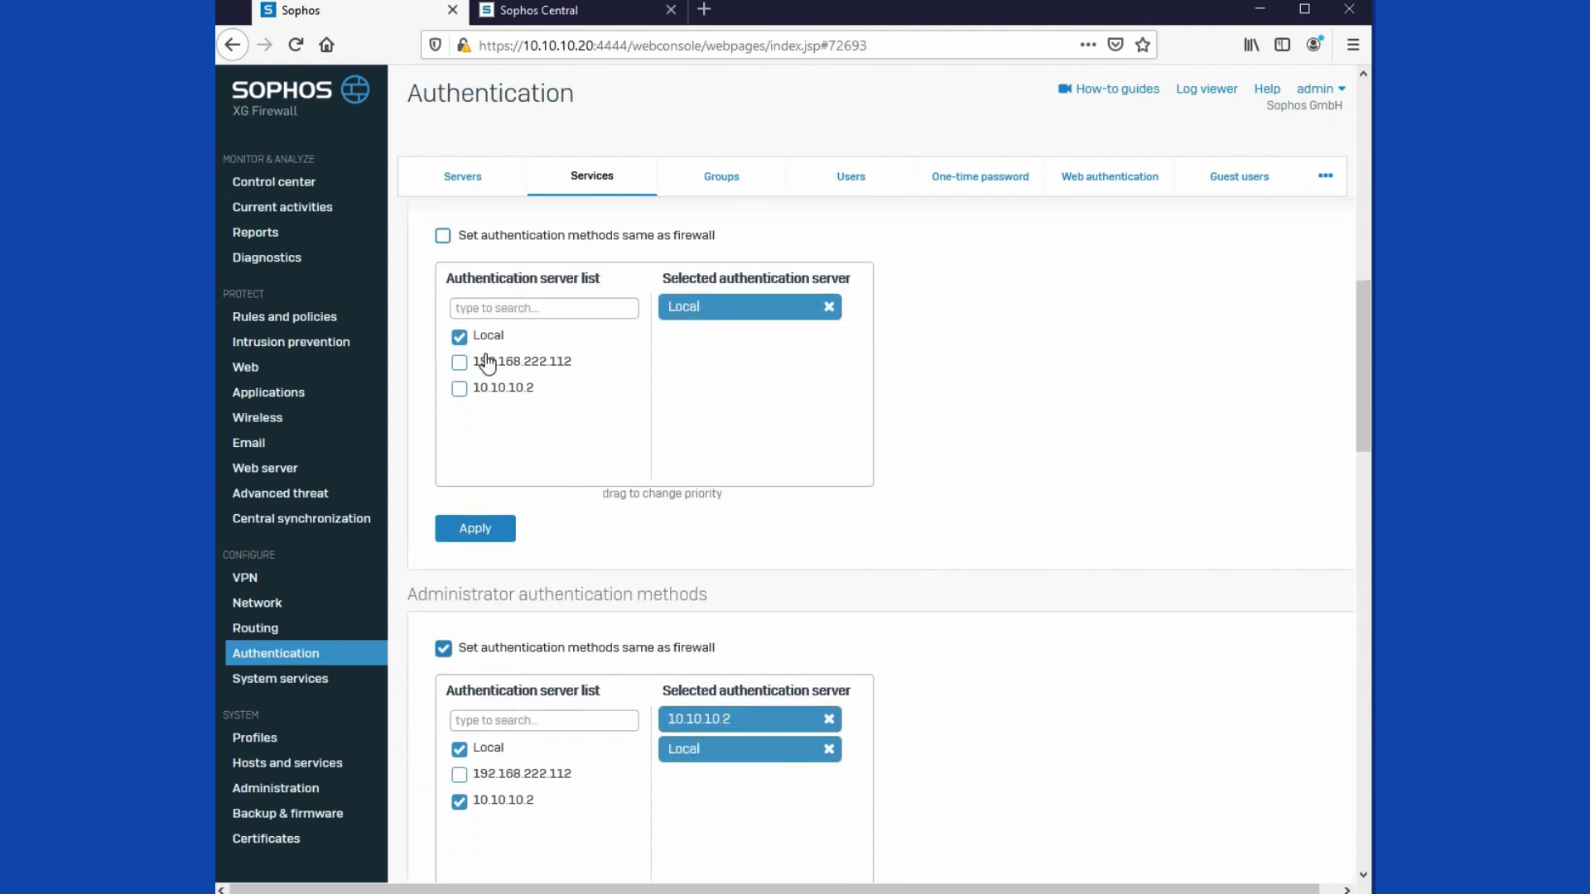
{"action": "left_click", "coordinate": [460, 335]}
{"action": "left_click", "coordinate": [459, 362]}
{"action": "left_click", "coordinate": [476, 531]}
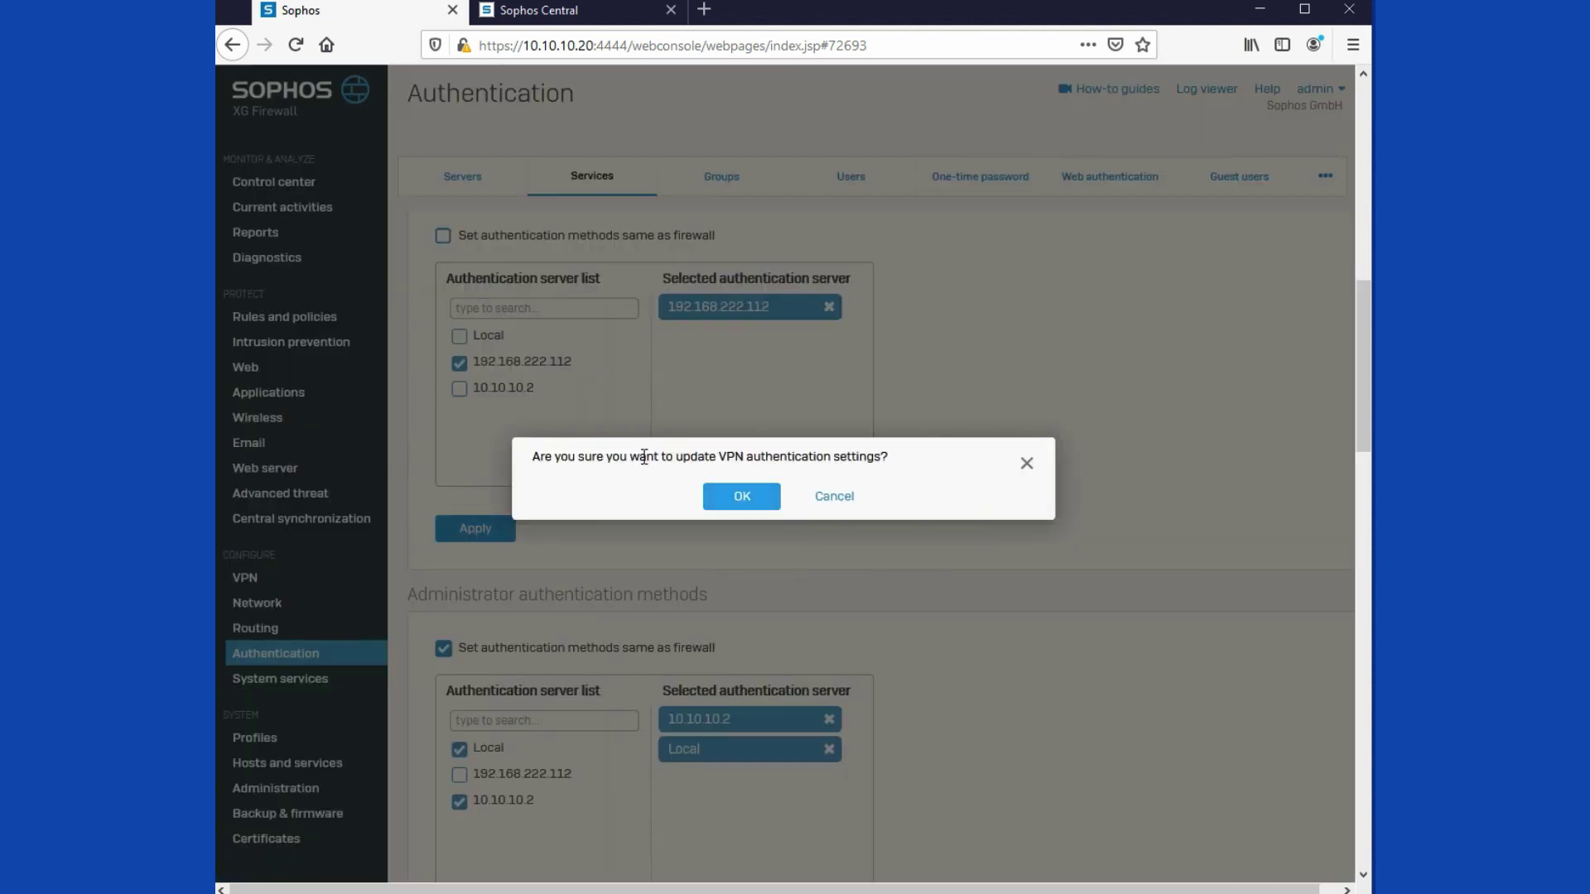
{"action": "left_click", "coordinate": [745, 495]}
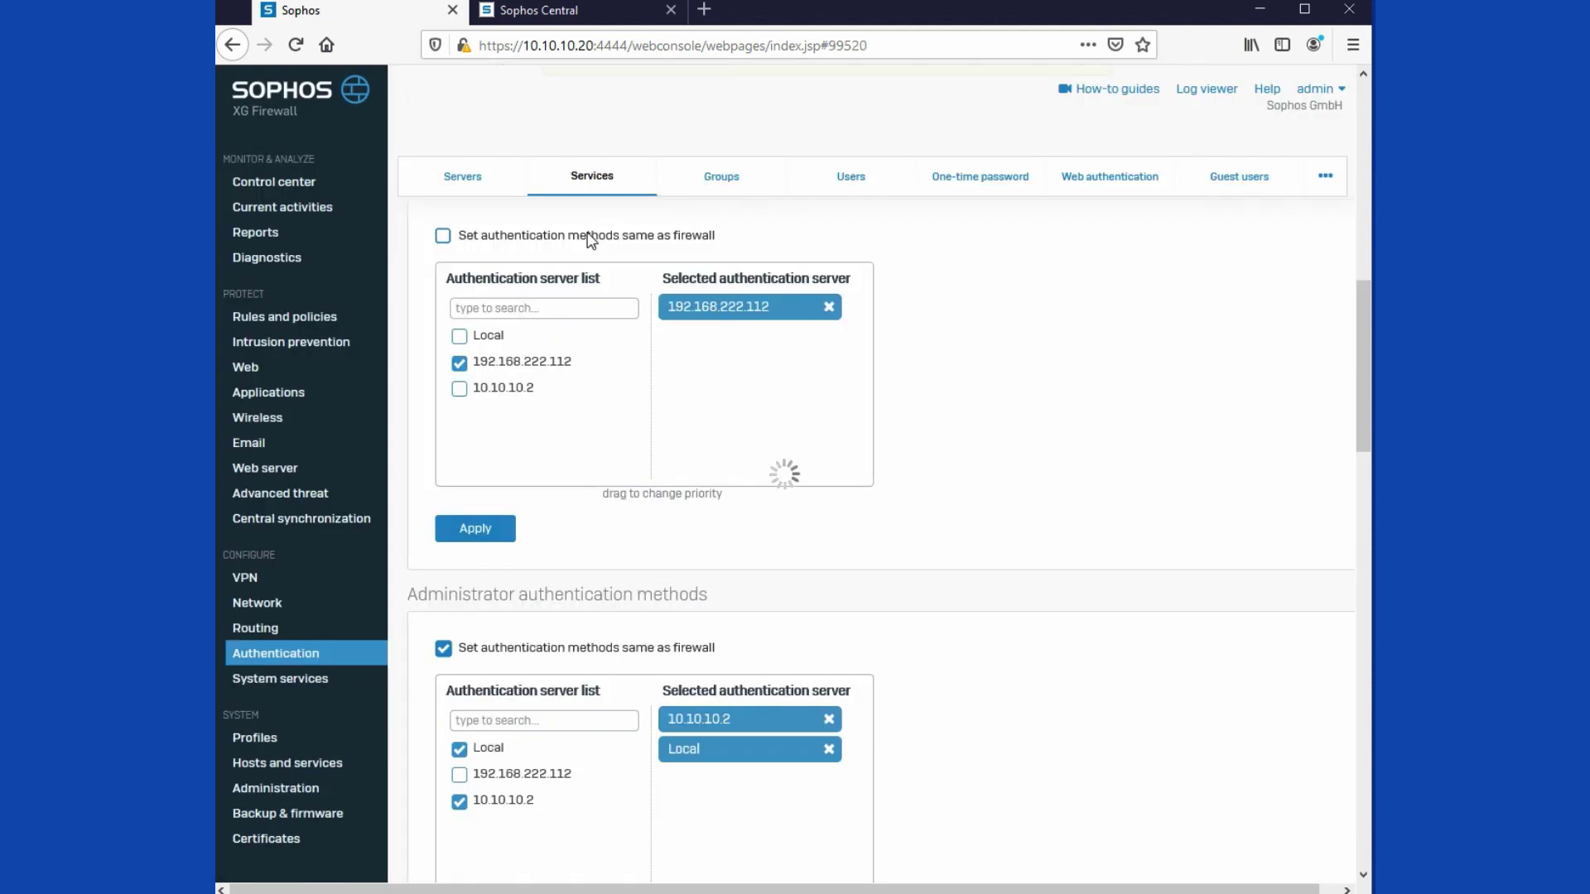
{"action": "left_click", "coordinate": [727, 187]}
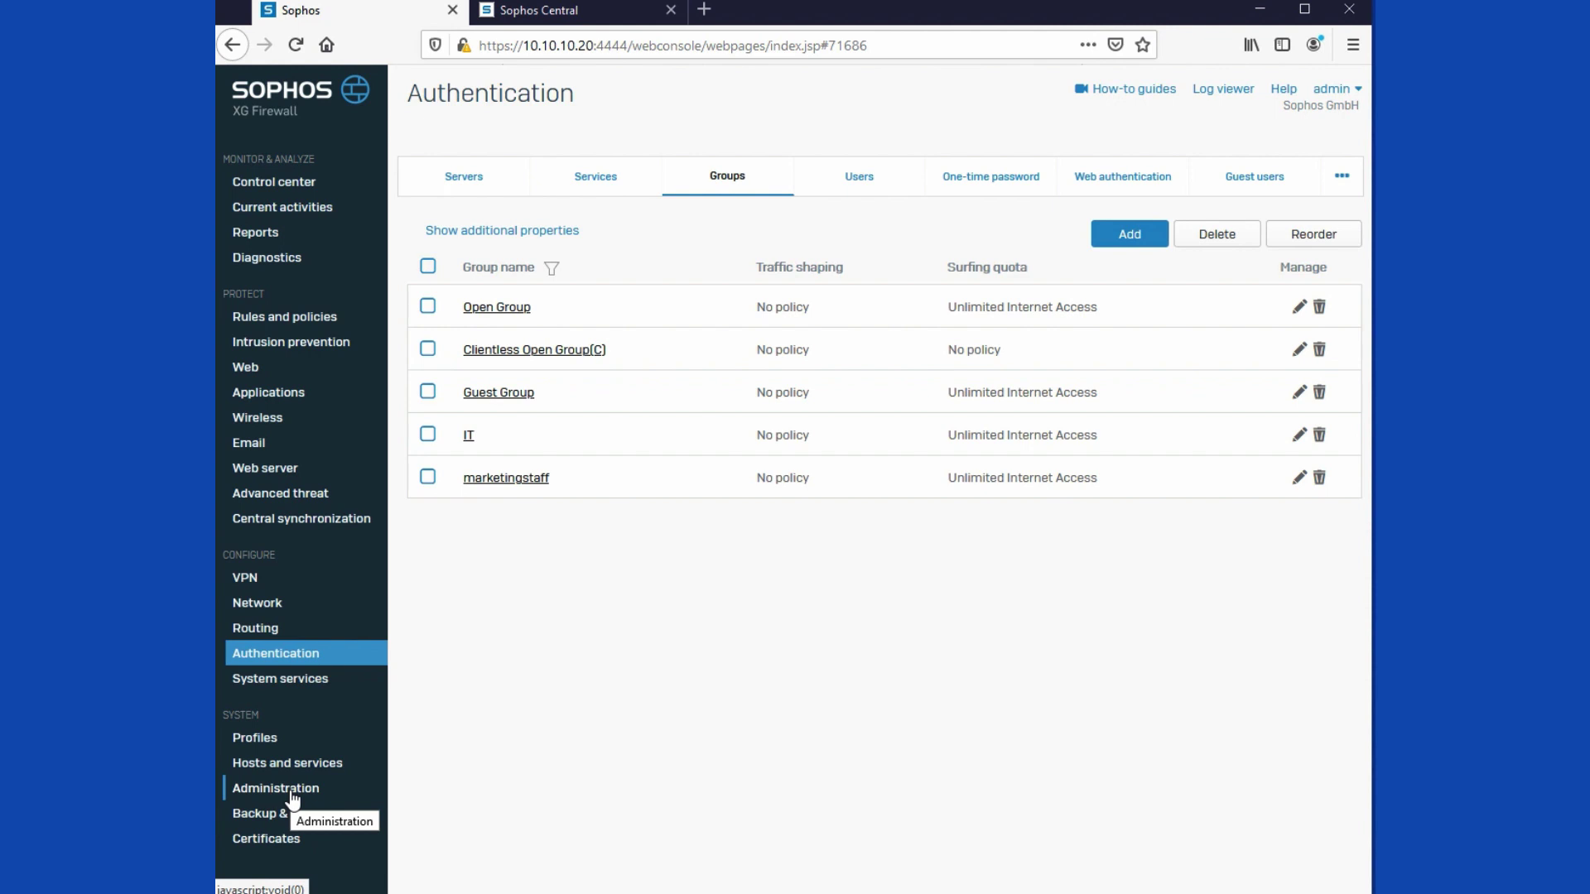
Step: In Device access, enable AD SSO for LAN and disable Chromebook SSO for LAN and WiFi
{"action": "left_click", "coordinate": [291, 797]}
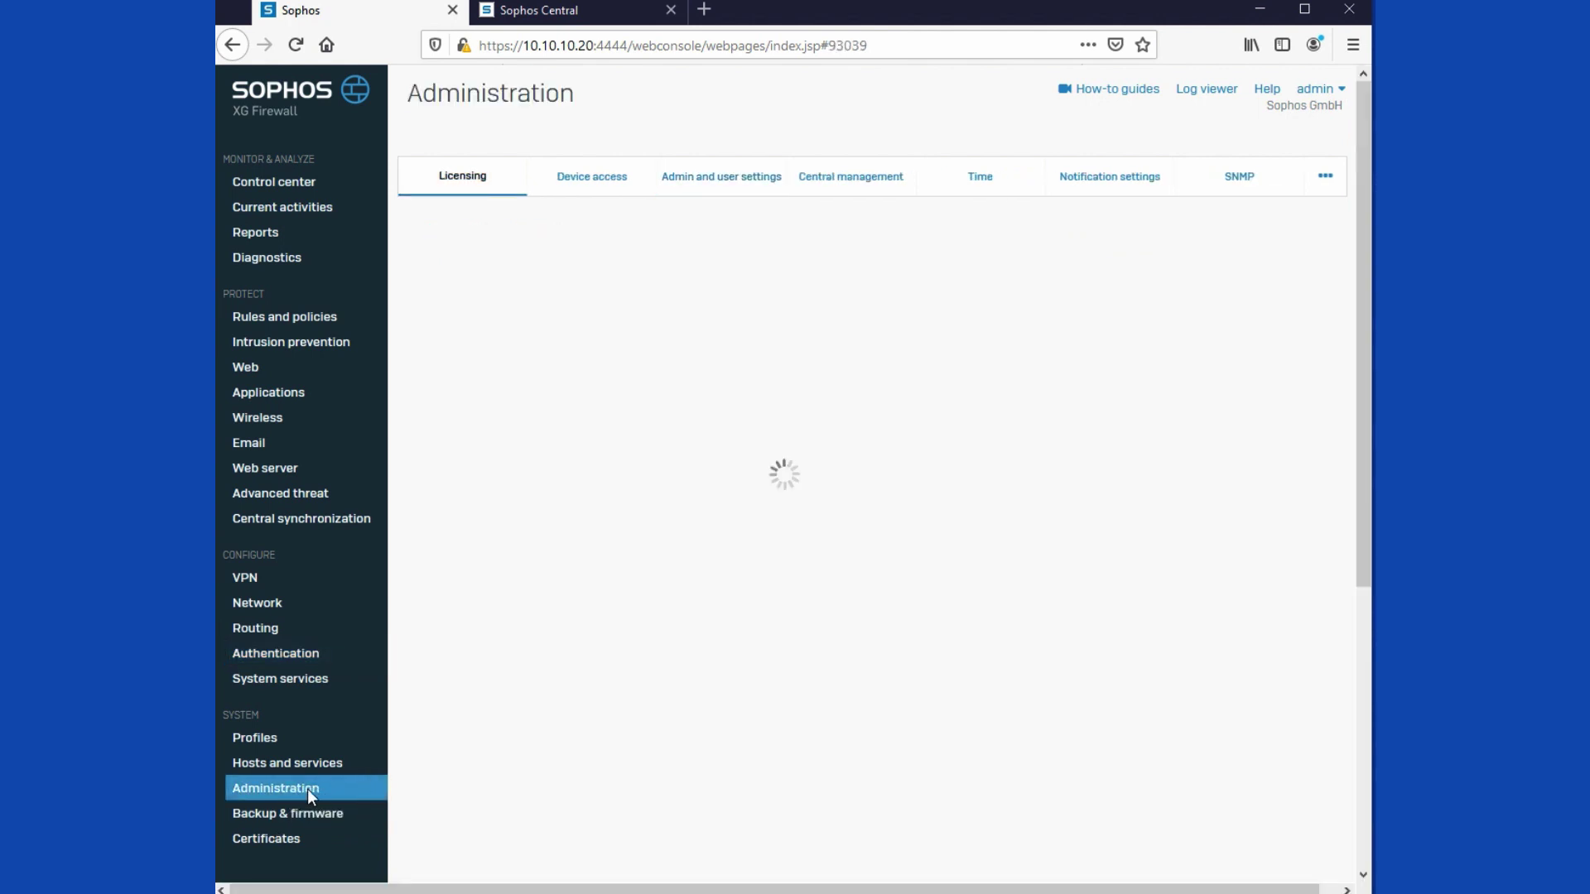
{"action": "left_click", "coordinate": [609, 176]}
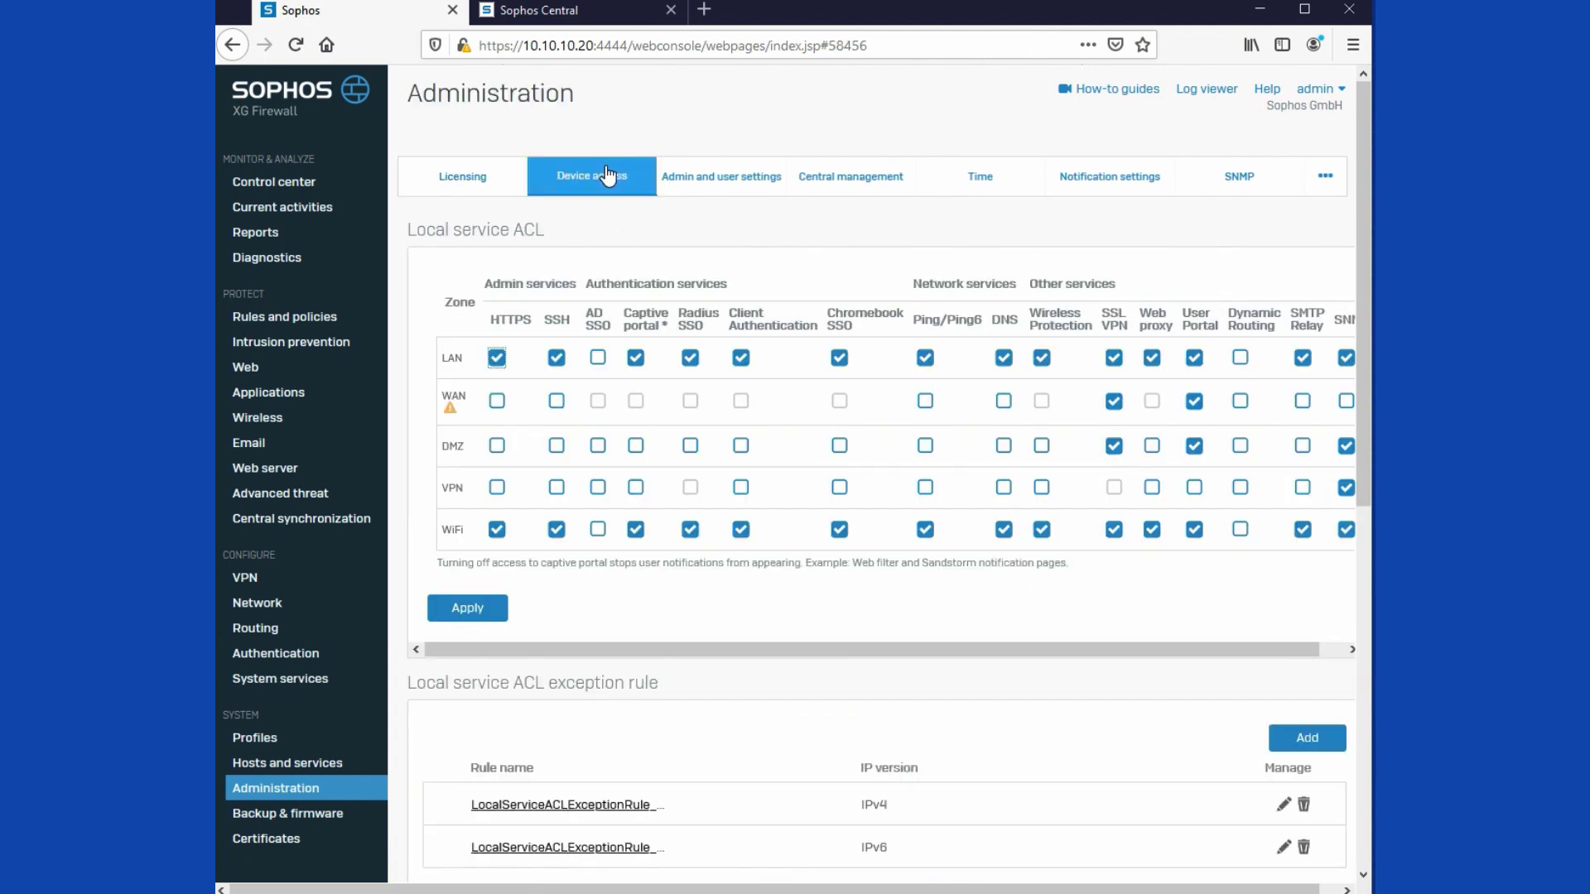
{"action": "left_click", "coordinate": [599, 361]}
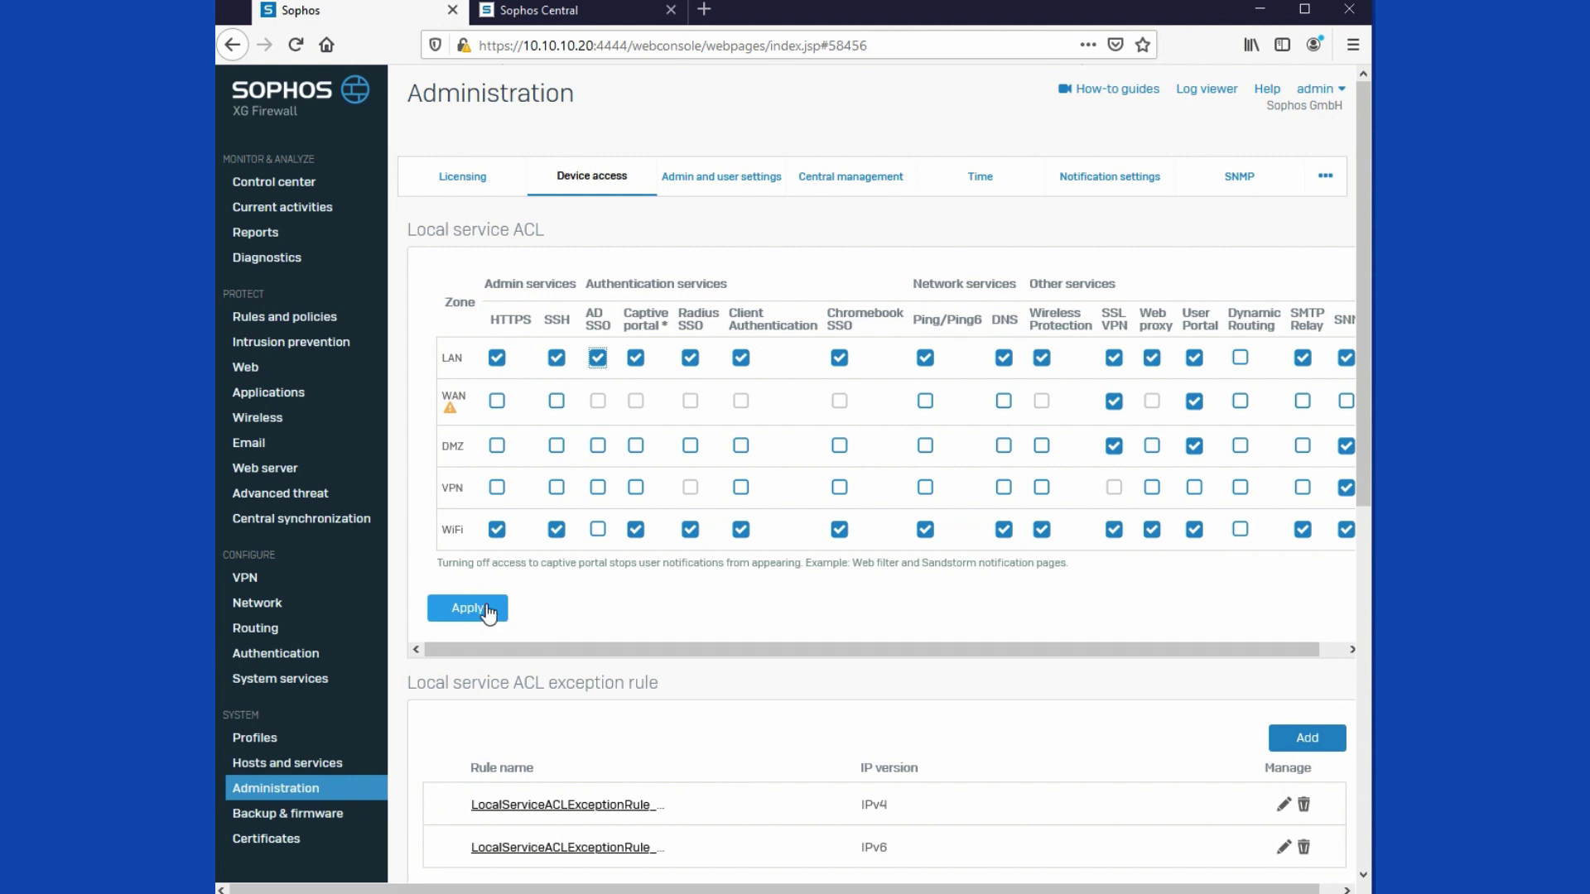
{"action": "left_click", "coordinate": [839, 360]}
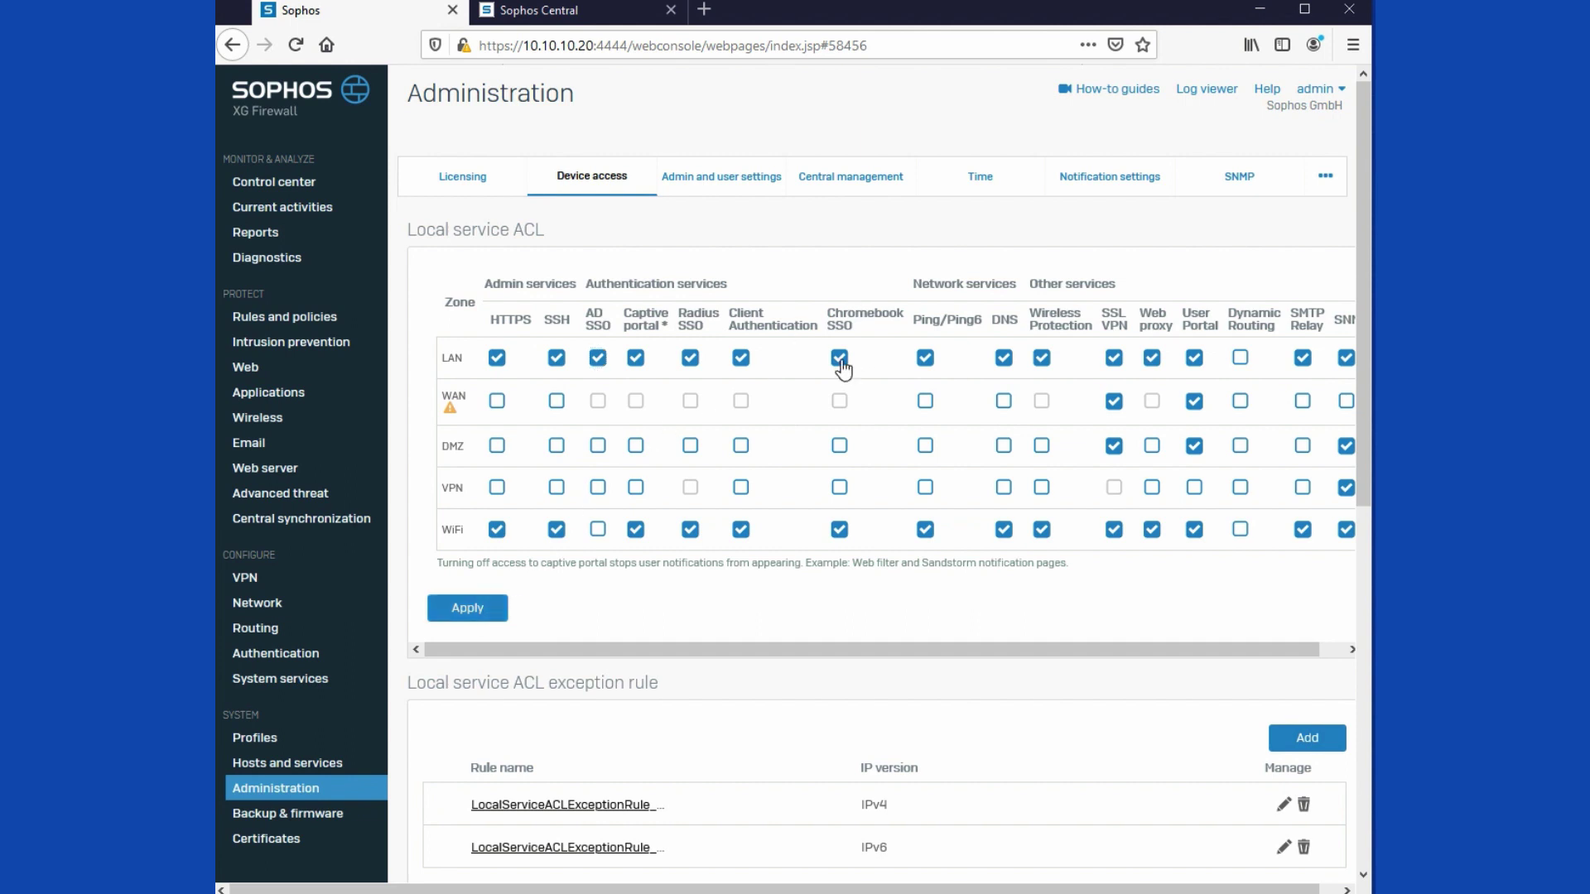
{"action": "left_click", "coordinate": [839, 529]}
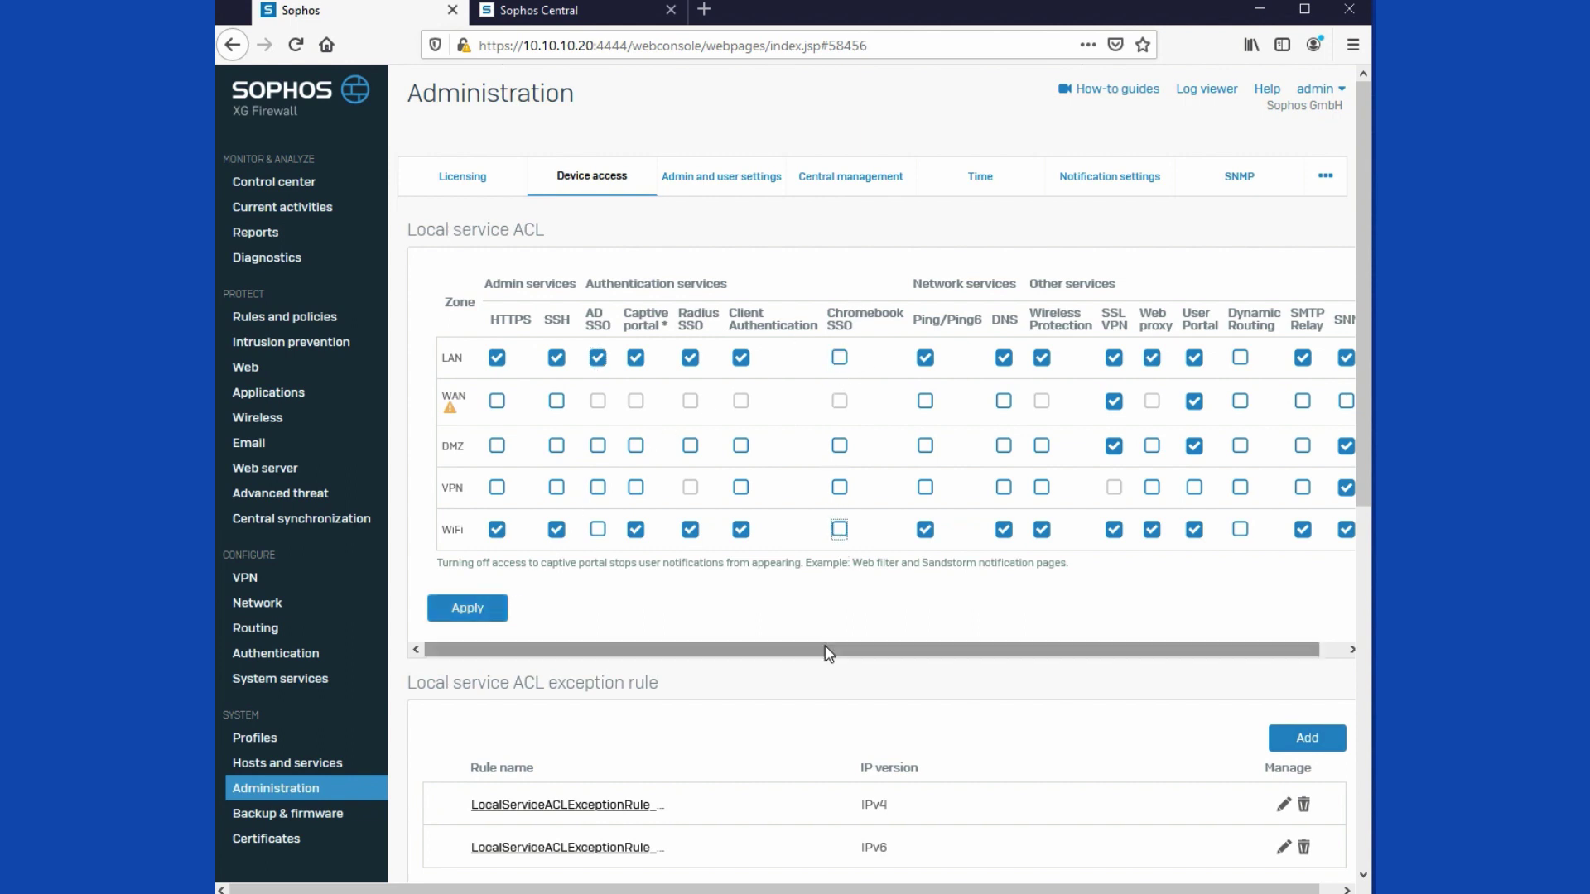
{"action": "left_click_drag", "start_coordinate": [827, 650], "coordinate": [841, 650]}
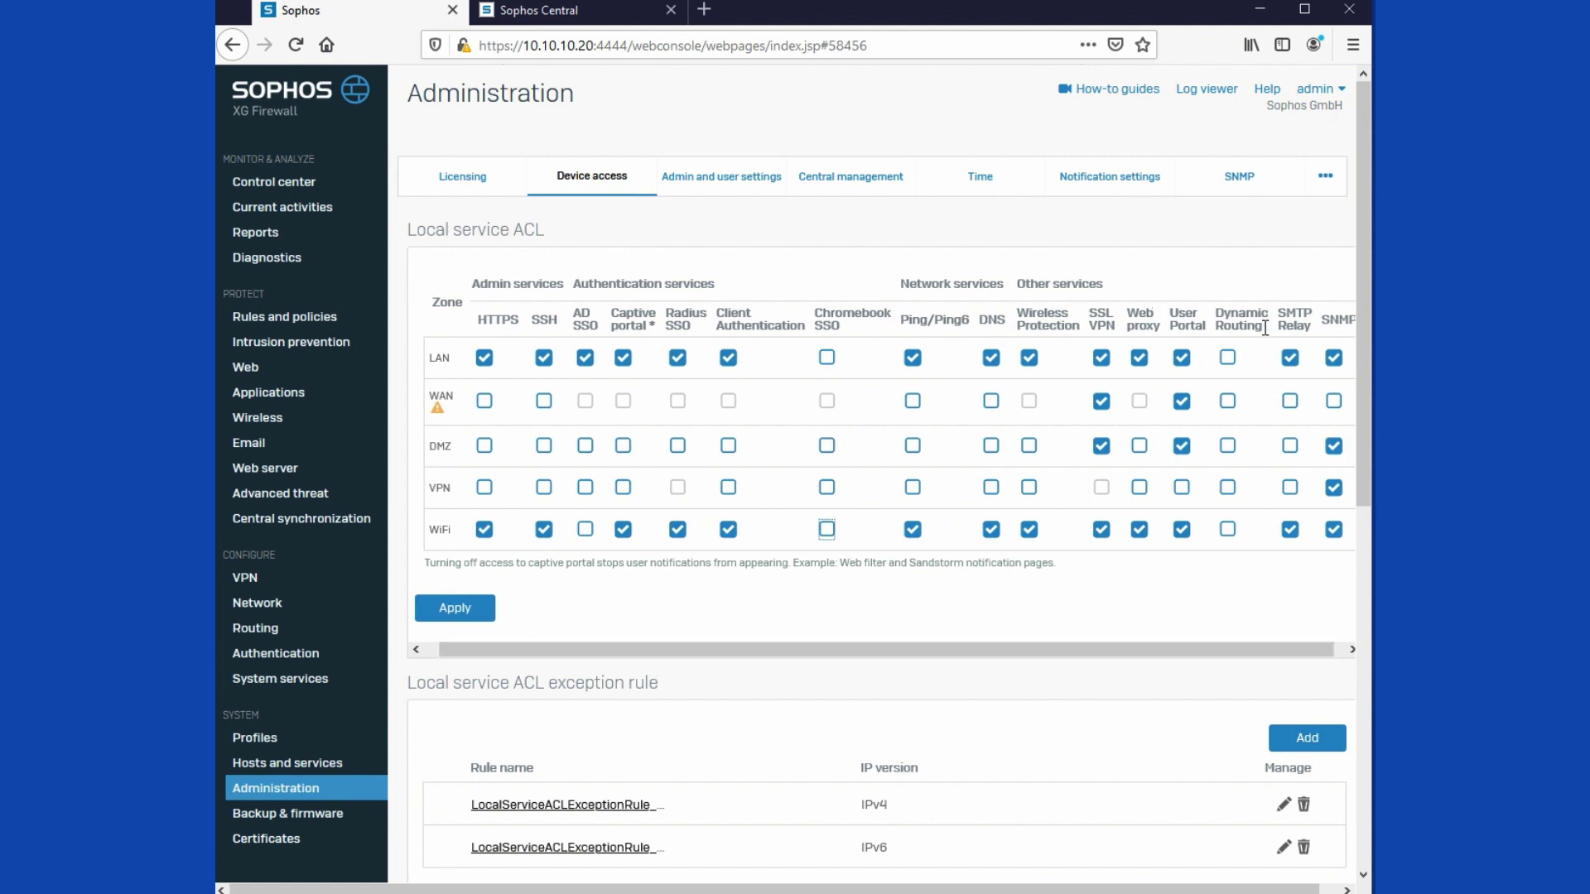
Step: Disable SNMP on LAN, DMZ, WiFi and VPN and SMTP Relay on WiFi and LAN, then apply
{"action": "left_click", "coordinate": [1334, 358]}
{"action": "left_click", "coordinate": [1333, 447]}
{"action": "left_click", "coordinate": [1333, 530]}
{"action": "left_click", "coordinate": [1334, 488]}
{"action": "left_click", "coordinate": [1290, 529]}
{"action": "left_click", "coordinate": [1290, 357]}
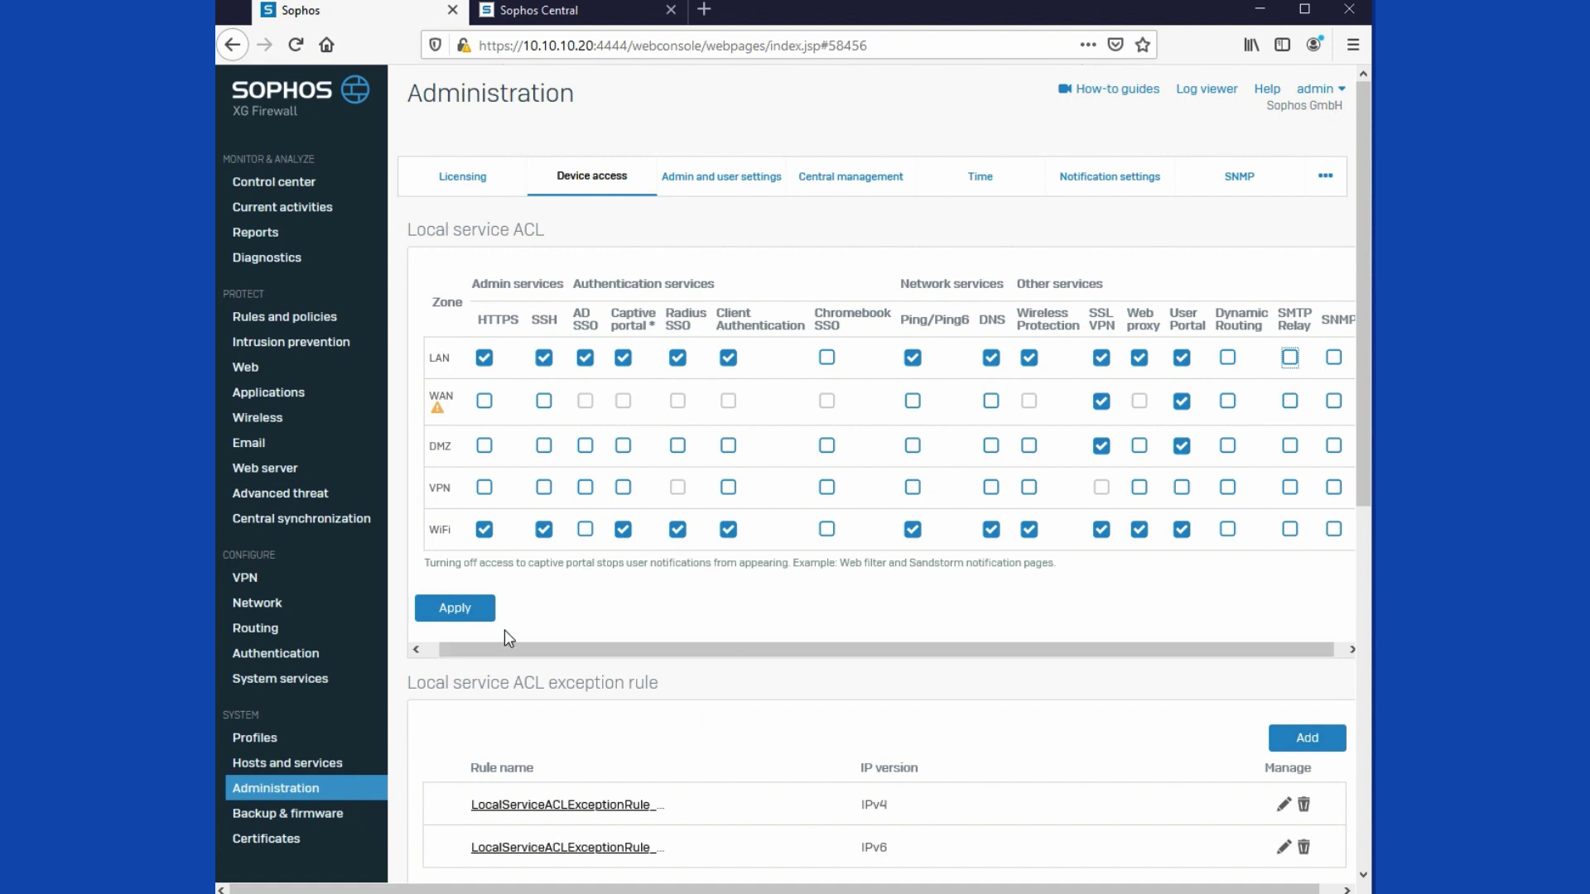
{"action": "left_click", "coordinate": [477, 612]}
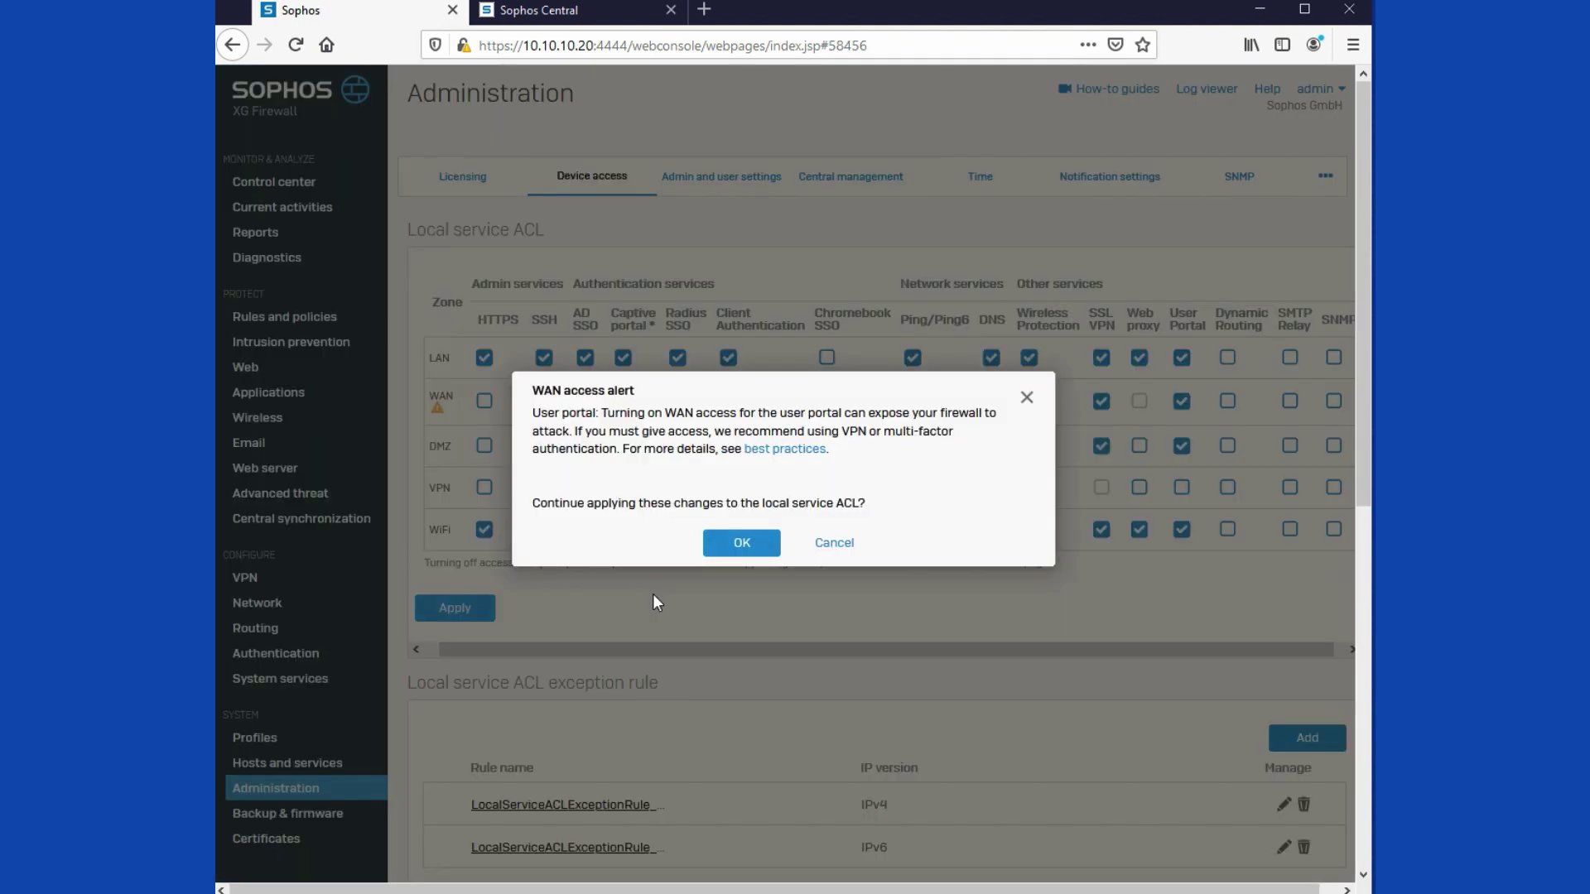
{"action": "left_click", "coordinate": [750, 542]}
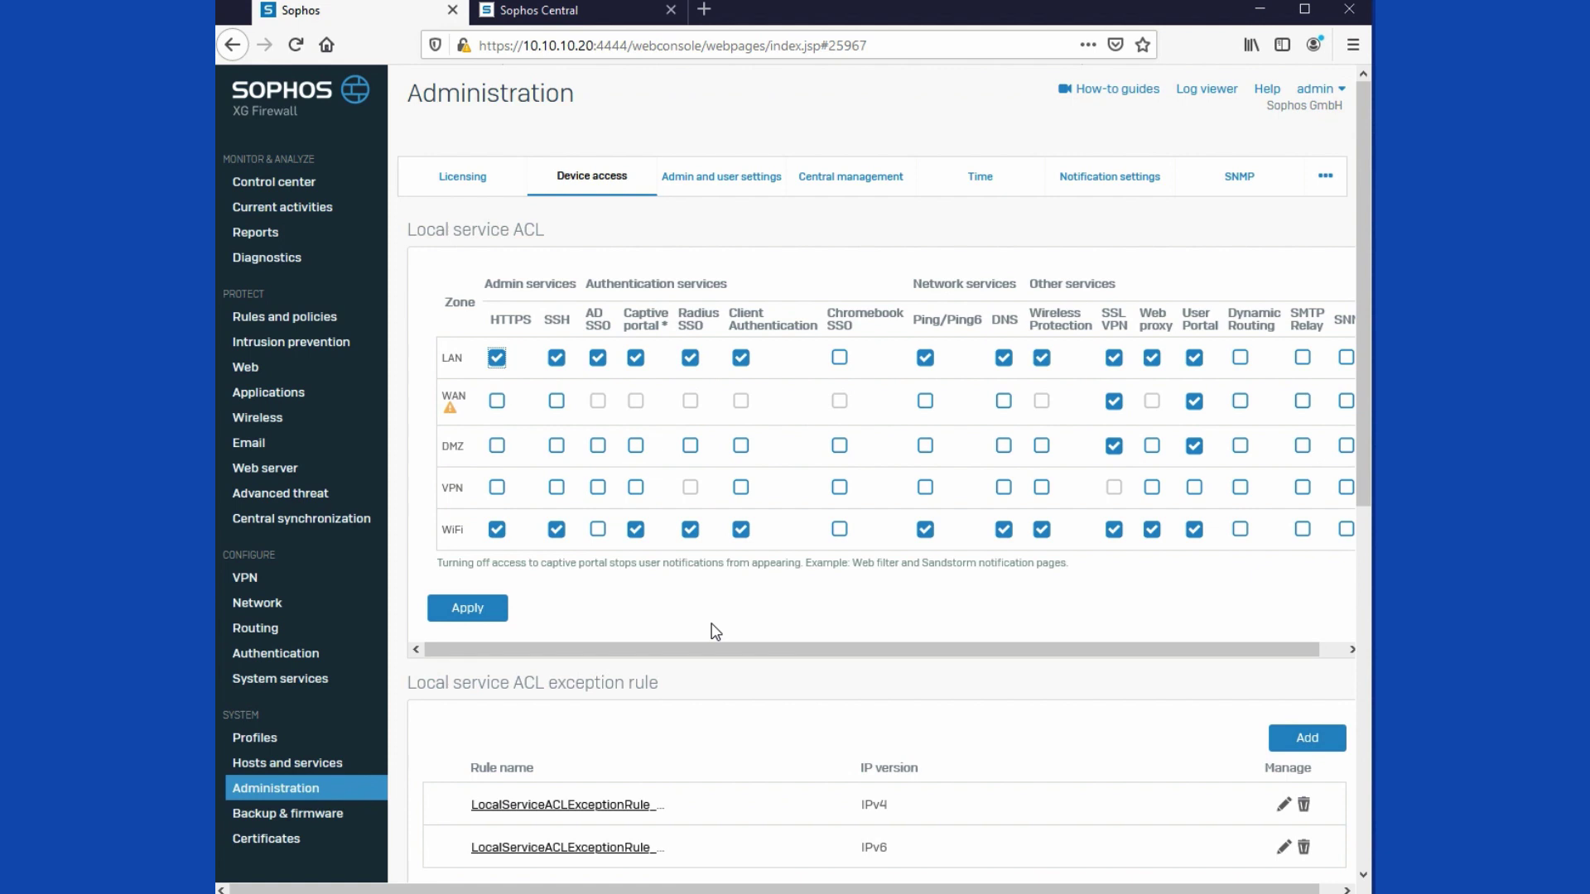
{"action": "scroll", "coordinate": [703, 649], "scroll_direction": "down", "scroll_amount": 2}
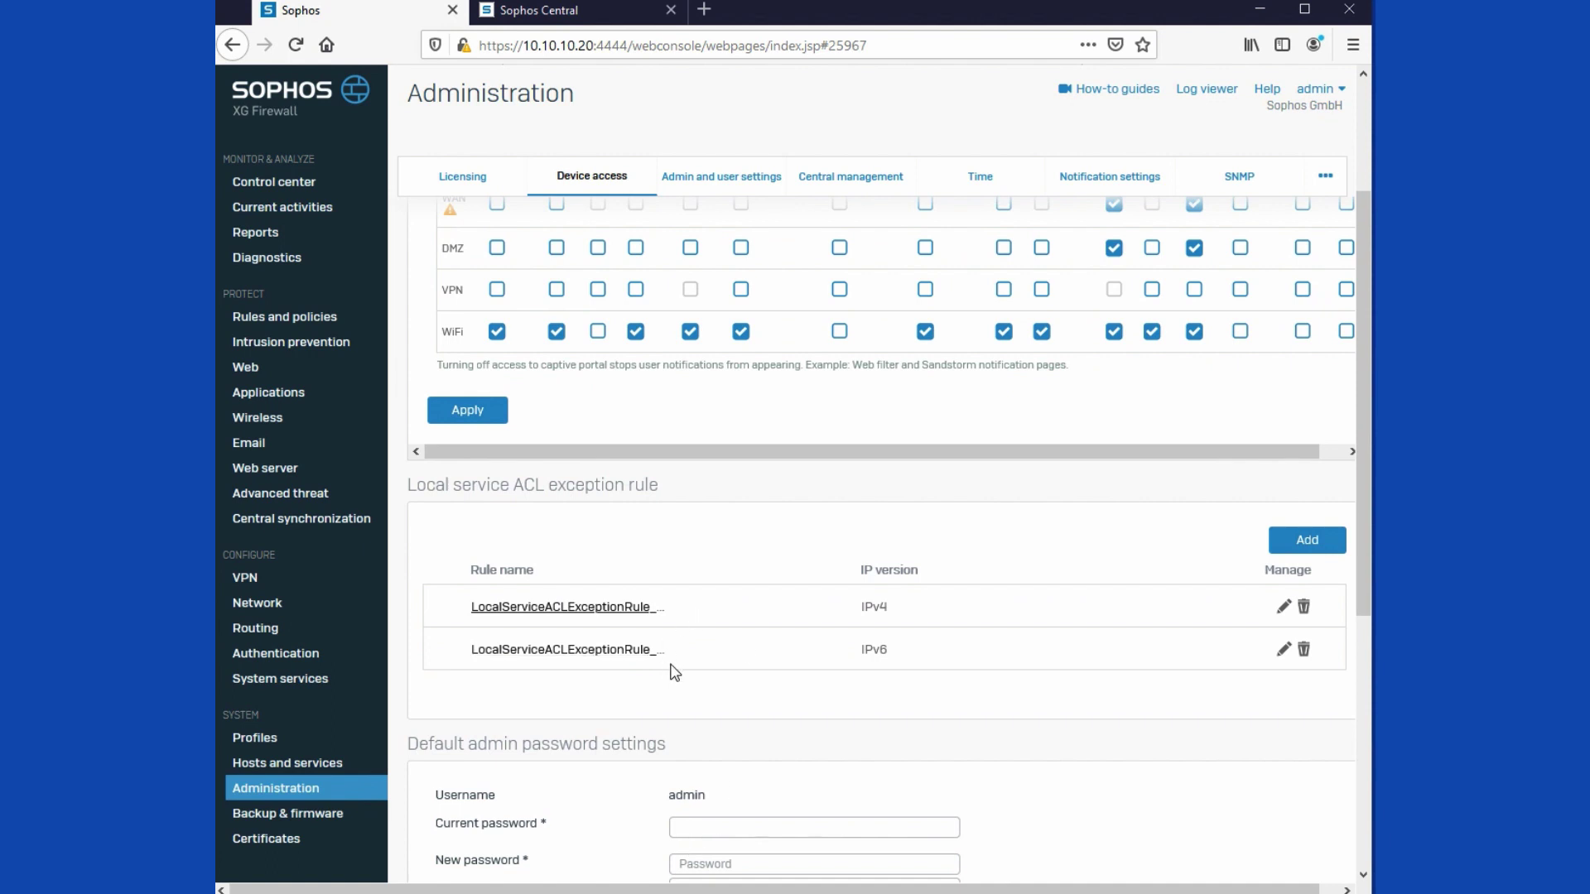
{"action": "left_click", "coordinate": [630, 616]}
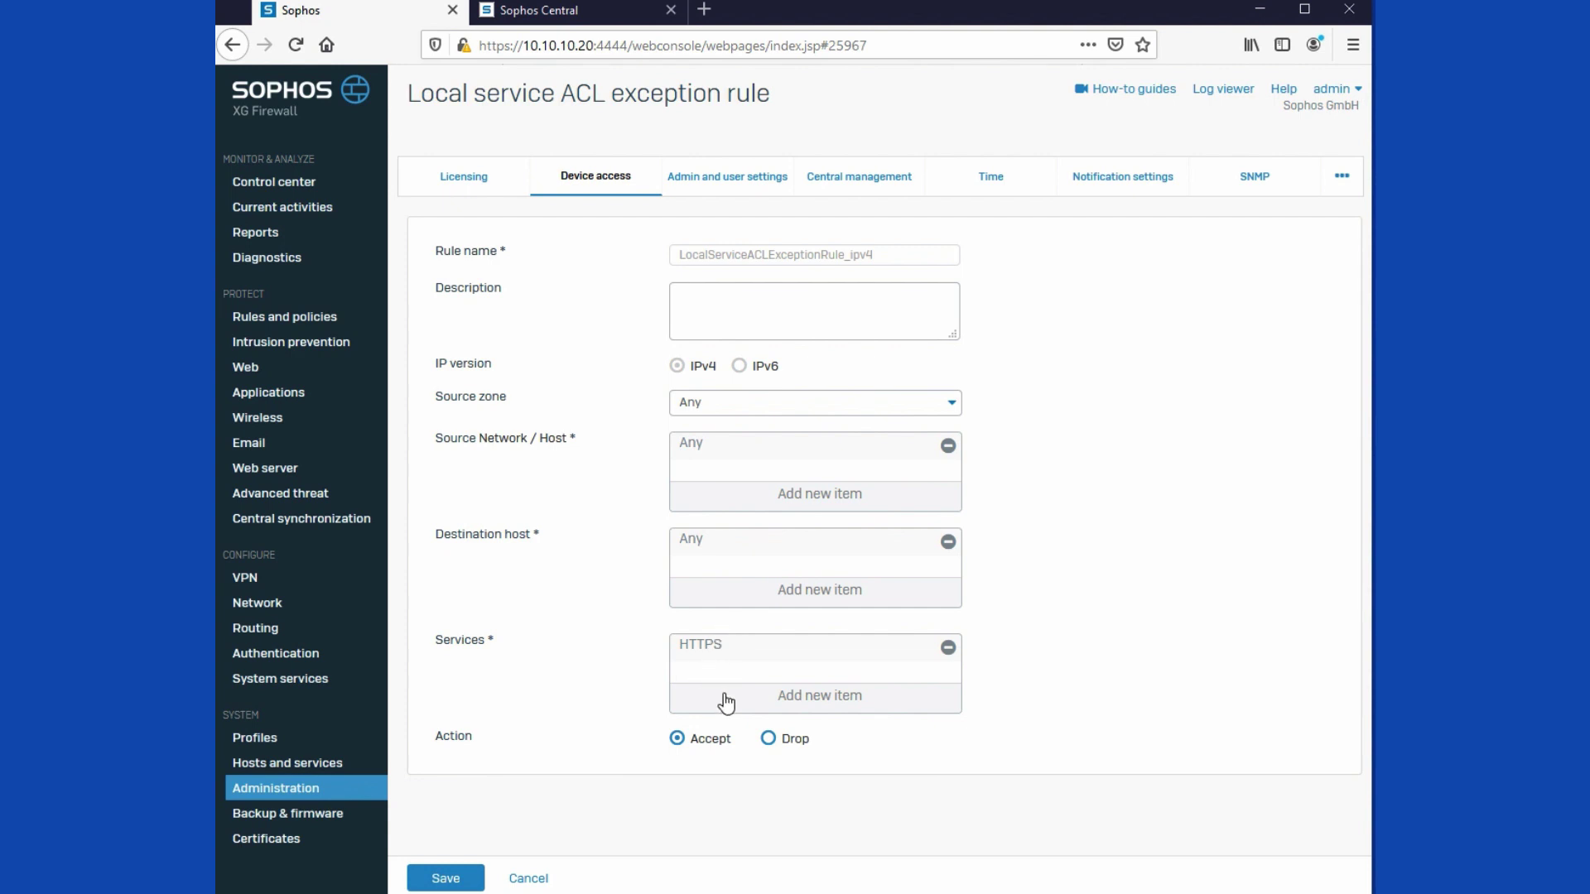
{"action": "left_click", "coordinate": [528, 879]}
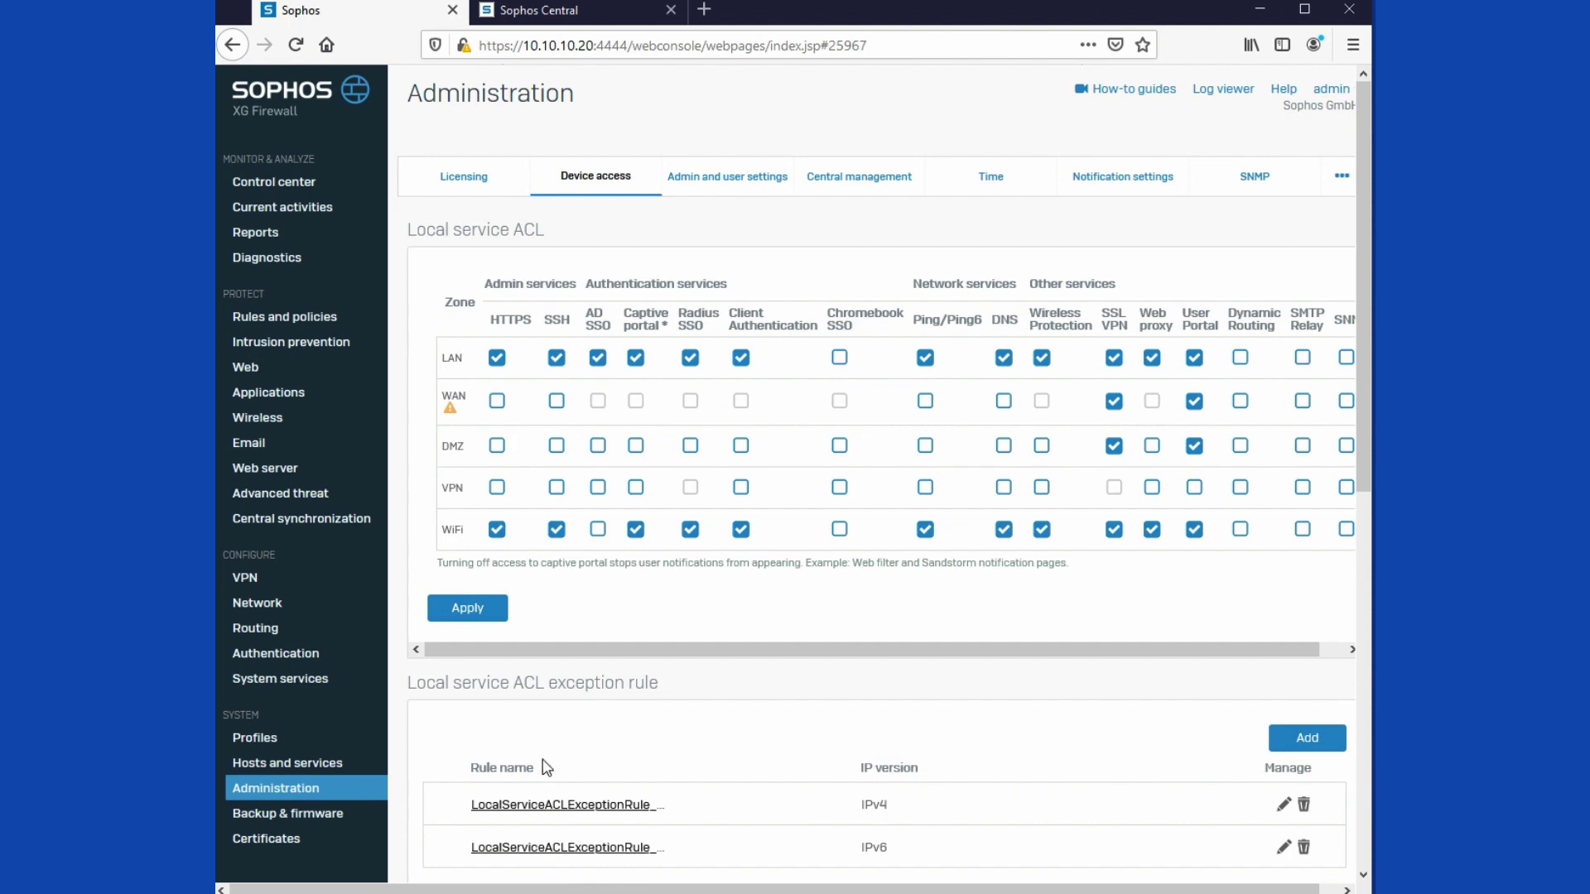
{"action": "scroll", "coordinate": [542, 775], "scroll_direction": "down", "scroll_amount": 2}
{"action": "left_click", "coordinate": [1304, 706]}
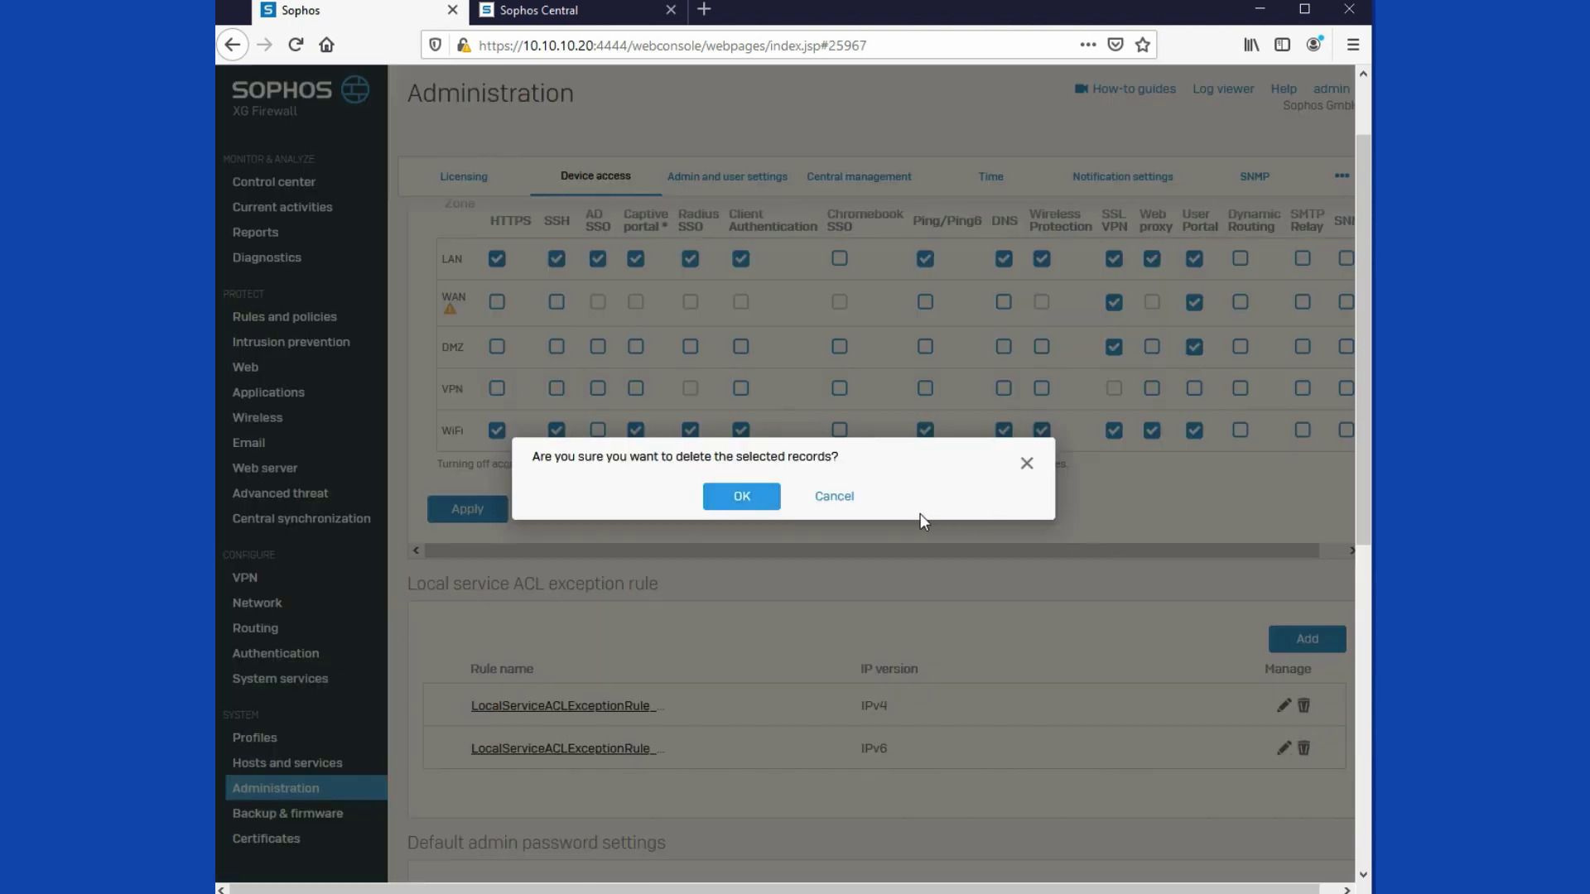
{"action": "left_click", "coordinate": [740, 497]}
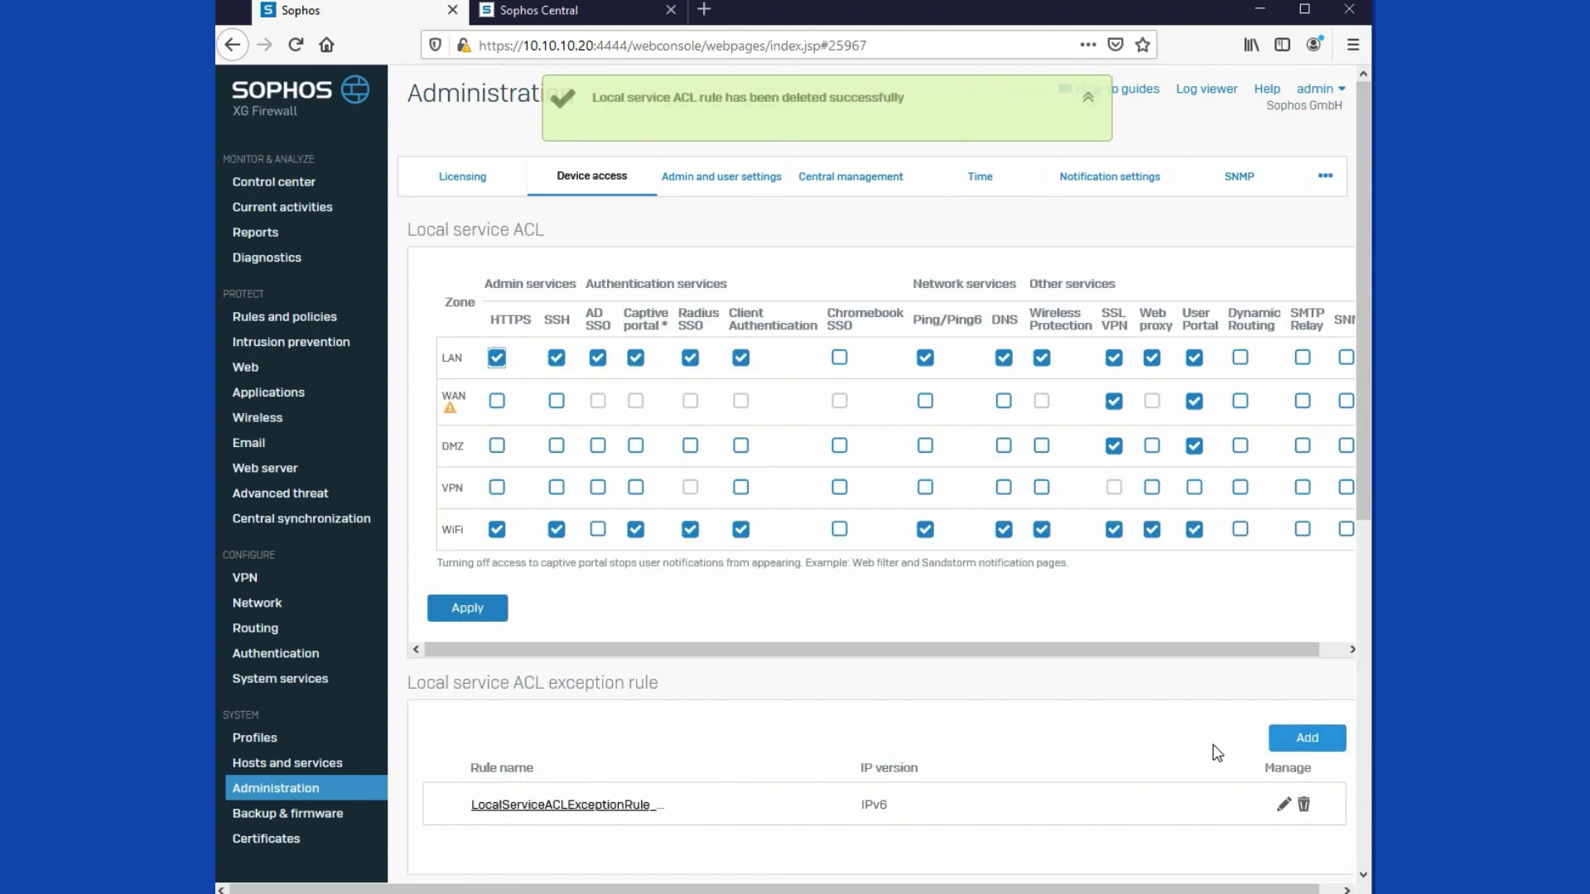
{"action": "left_click", "coordinate": [1305, 803]}
{"action": "left_click", "coordinate": [738, 495]}
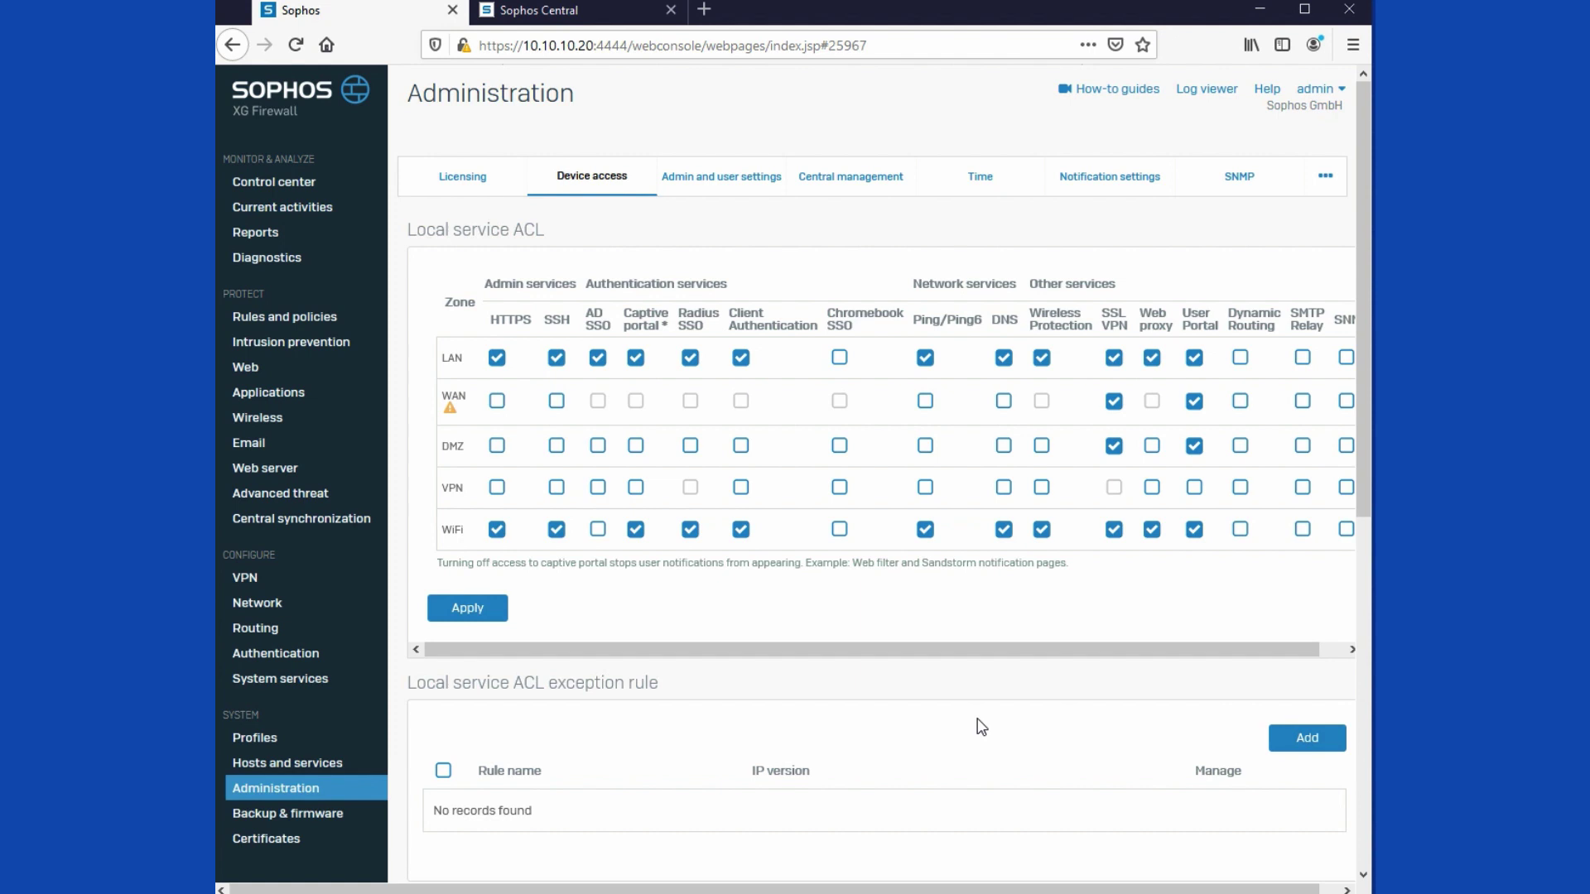
Step: Clone the LAN to WAN 10.10.10.0/24 rule and remove the Clone prefix from its name
{"action": "left_click", "coordinate": [263, 320]}
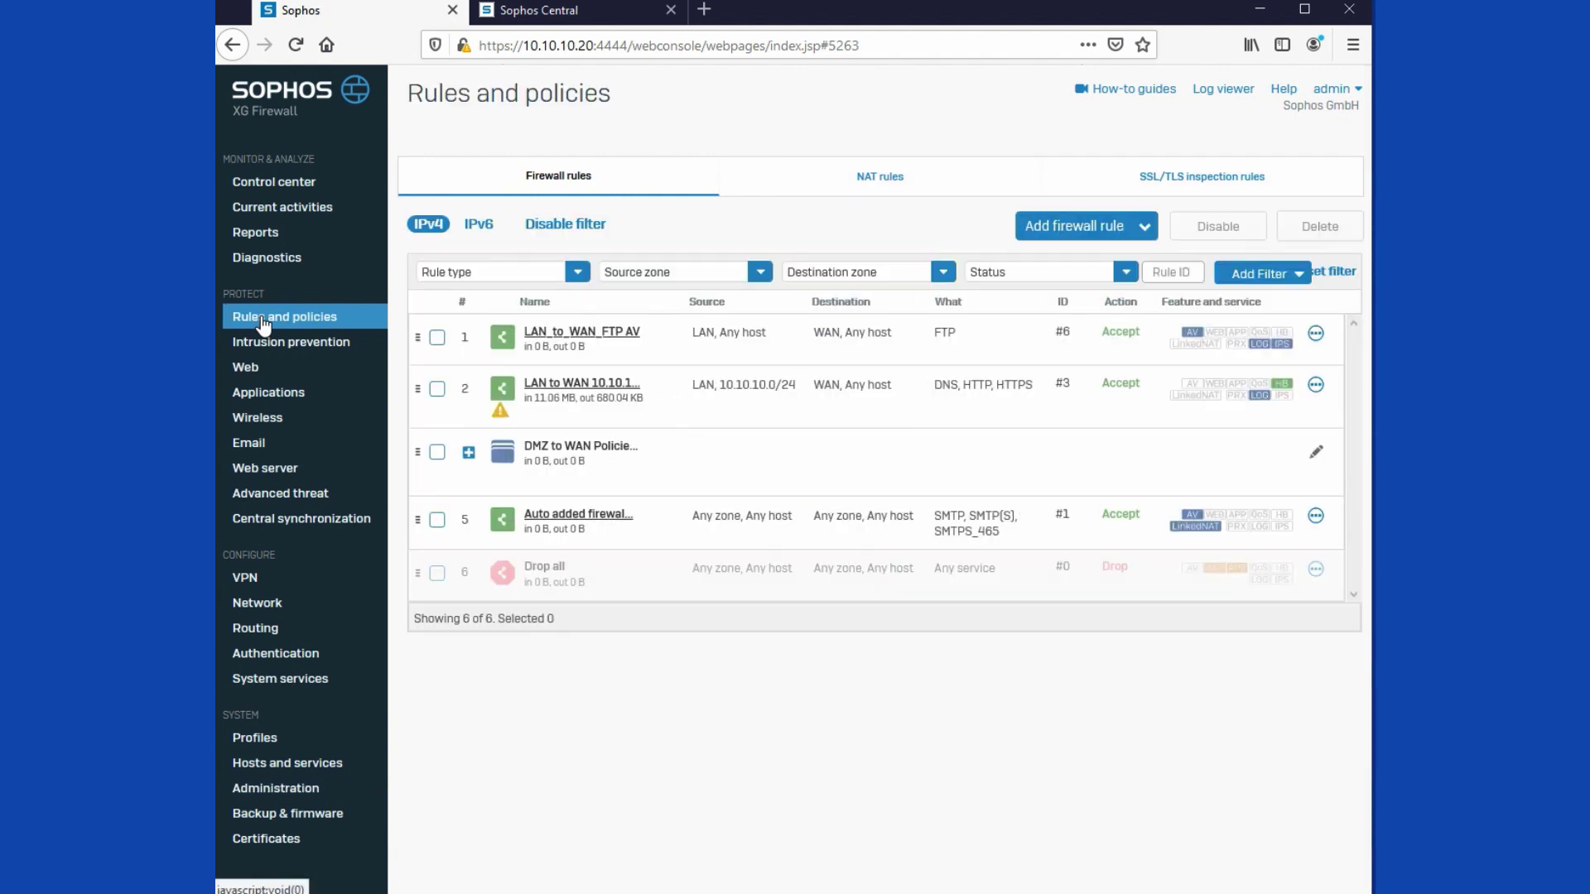
{"action": "left_click", "coordinate": [1316, 385]}
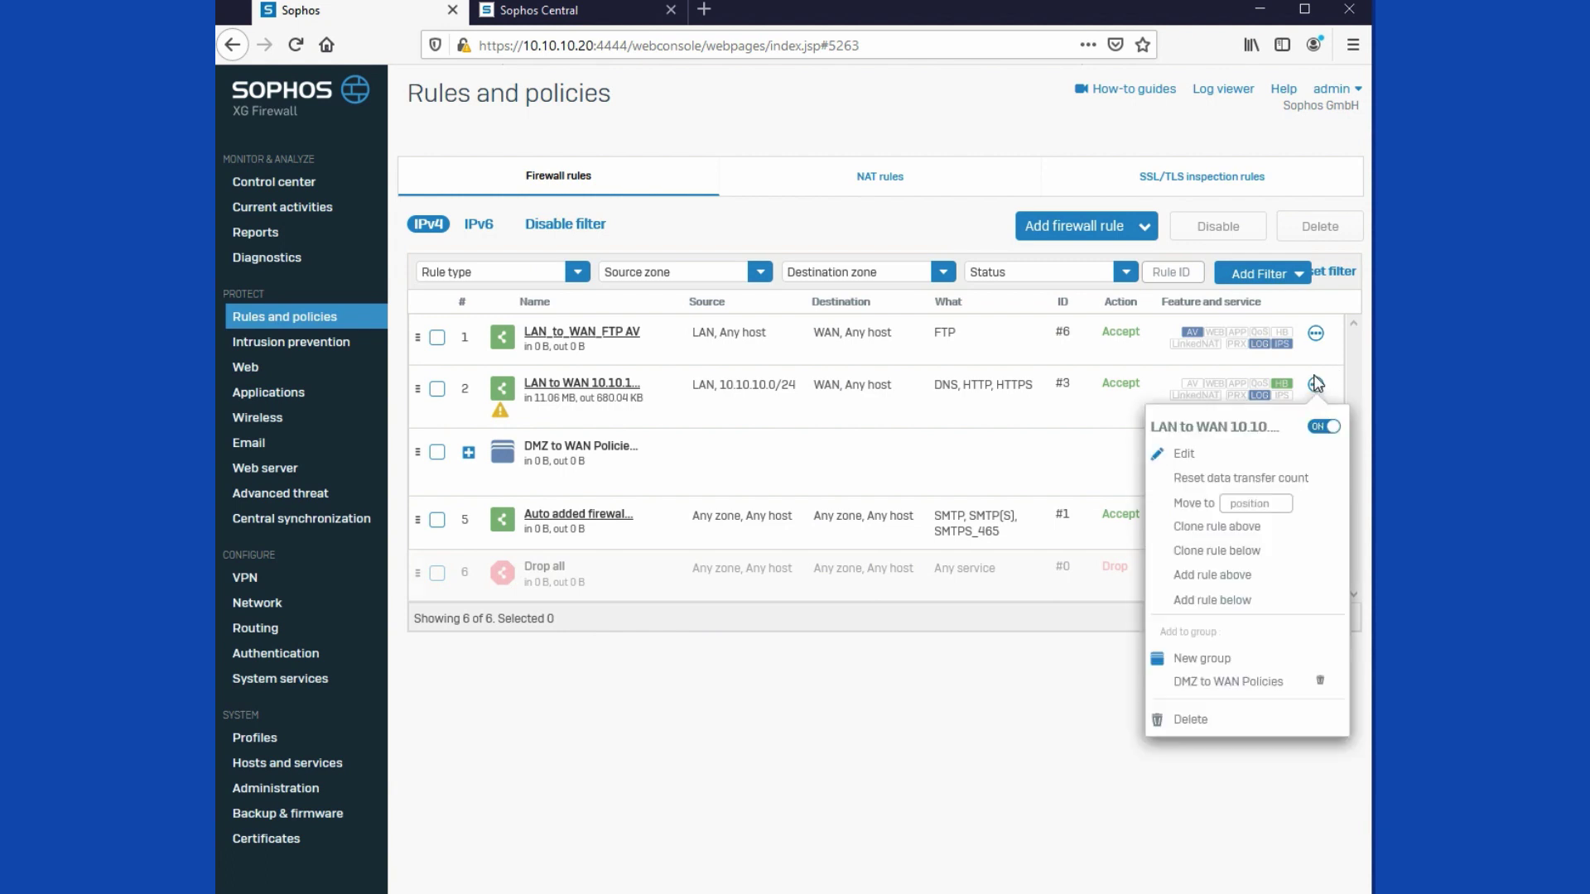
{"action": "left_click", "coordinate": [1195, 528]}
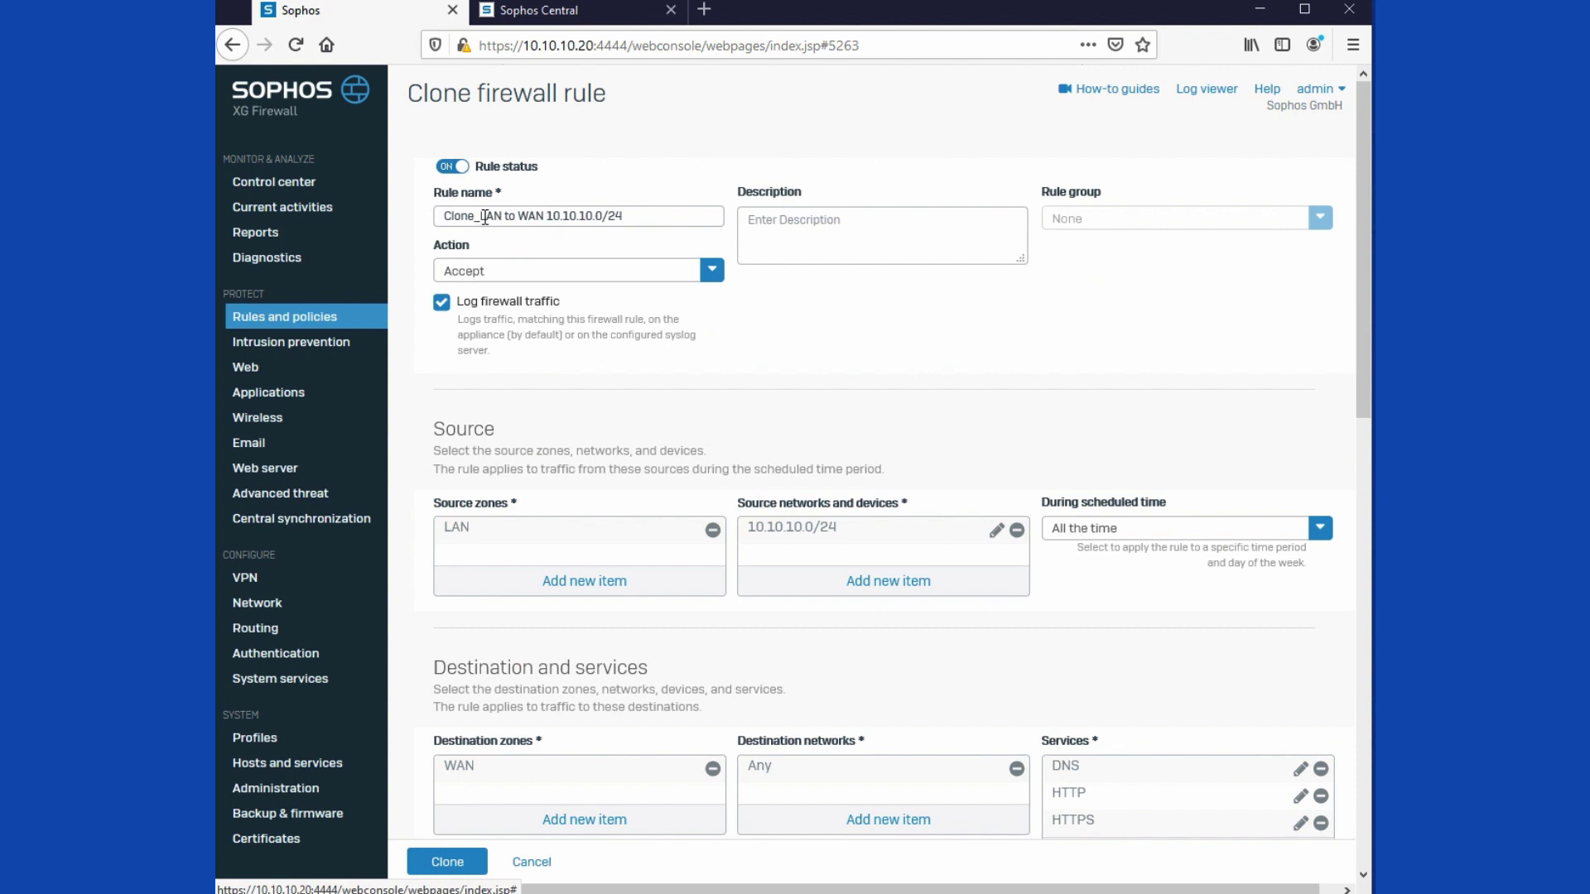
{"action": "left_click_drag", "start_coordinate": [481, 217], "coordinate": [444, 217]}
{"action": "key", "text": "BackSpace"}
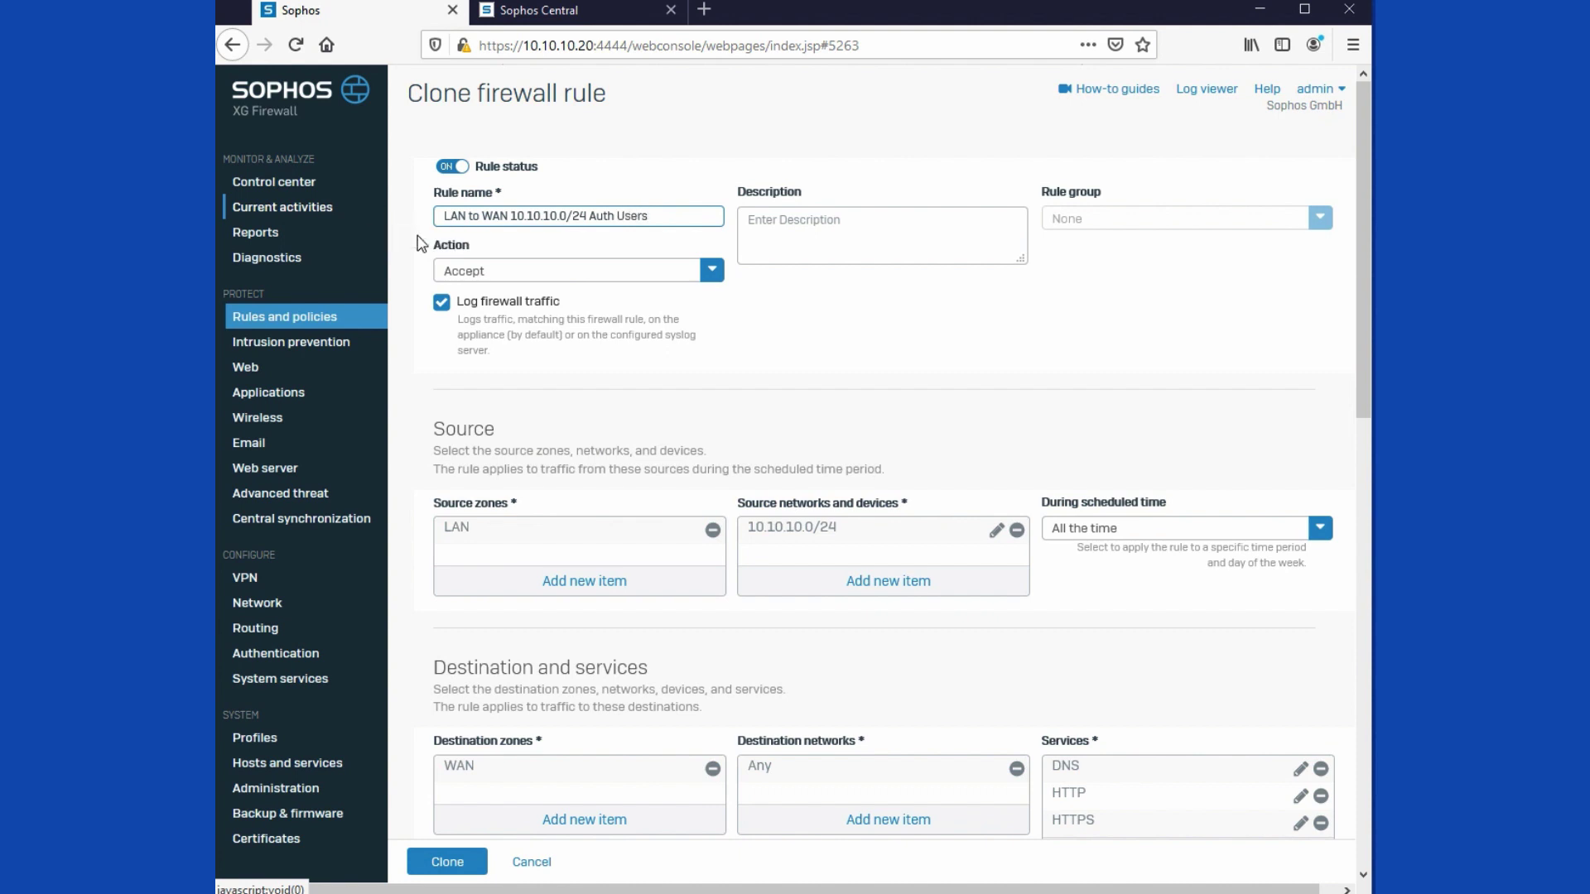
Step: Match known users, replace Any with the IT group, and save the cloned rule
{"action": "scroll", "coordinate": [901, 387], "scroll_direction": "down", "scroll_amount": 3}
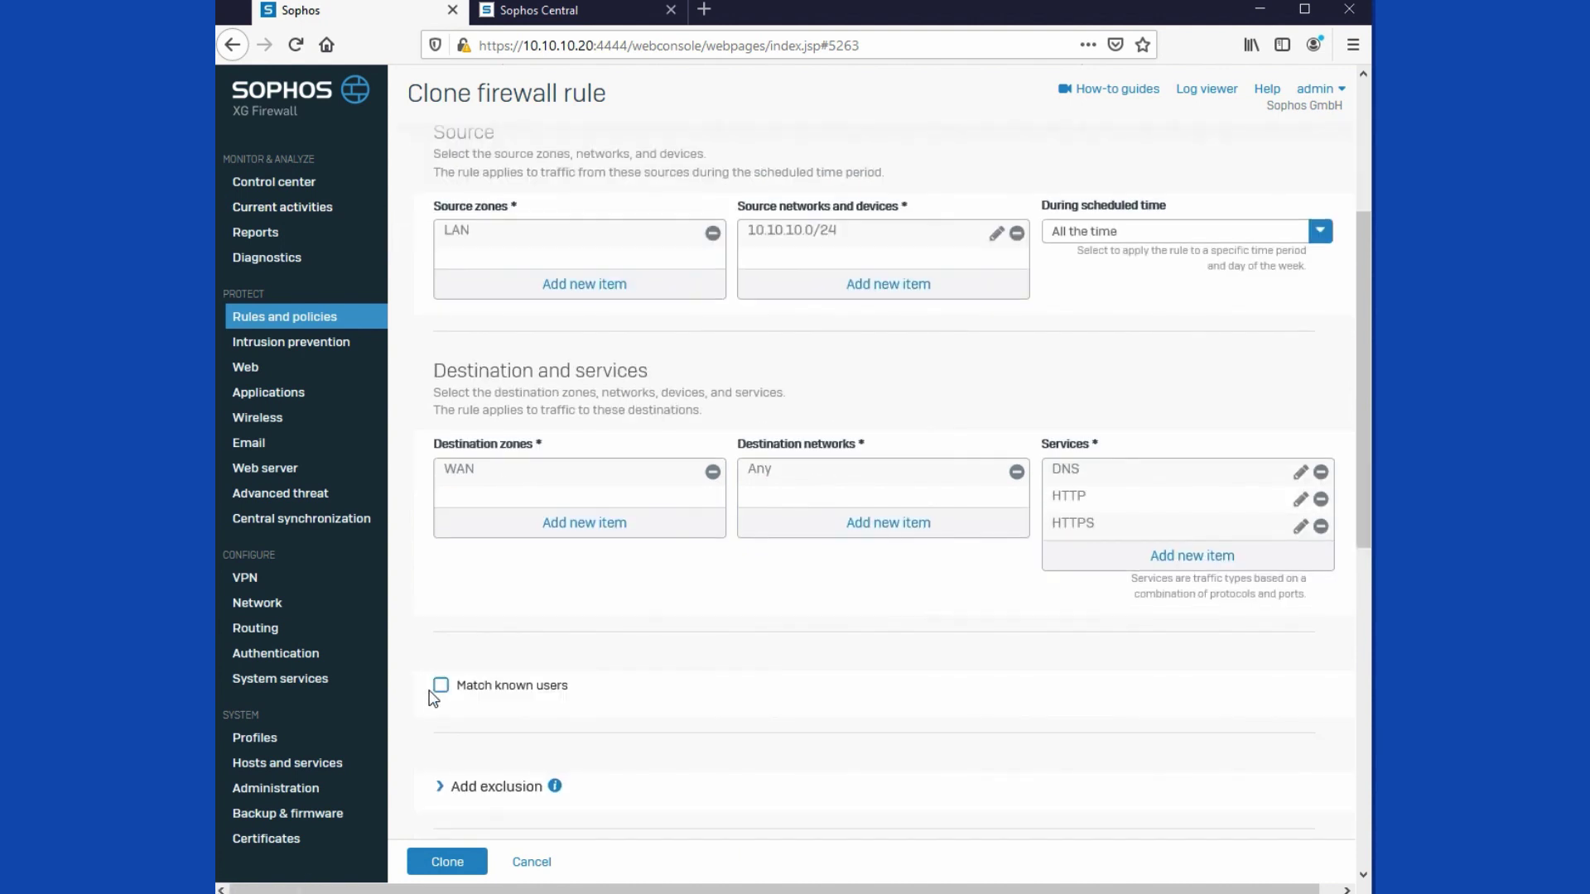
{"action": "left_click", "coordinate": [440, 686]}
{"action": "scroll", "coordinate": [689, 657], "scroll_direction": "down", "scroll_amount": 2}
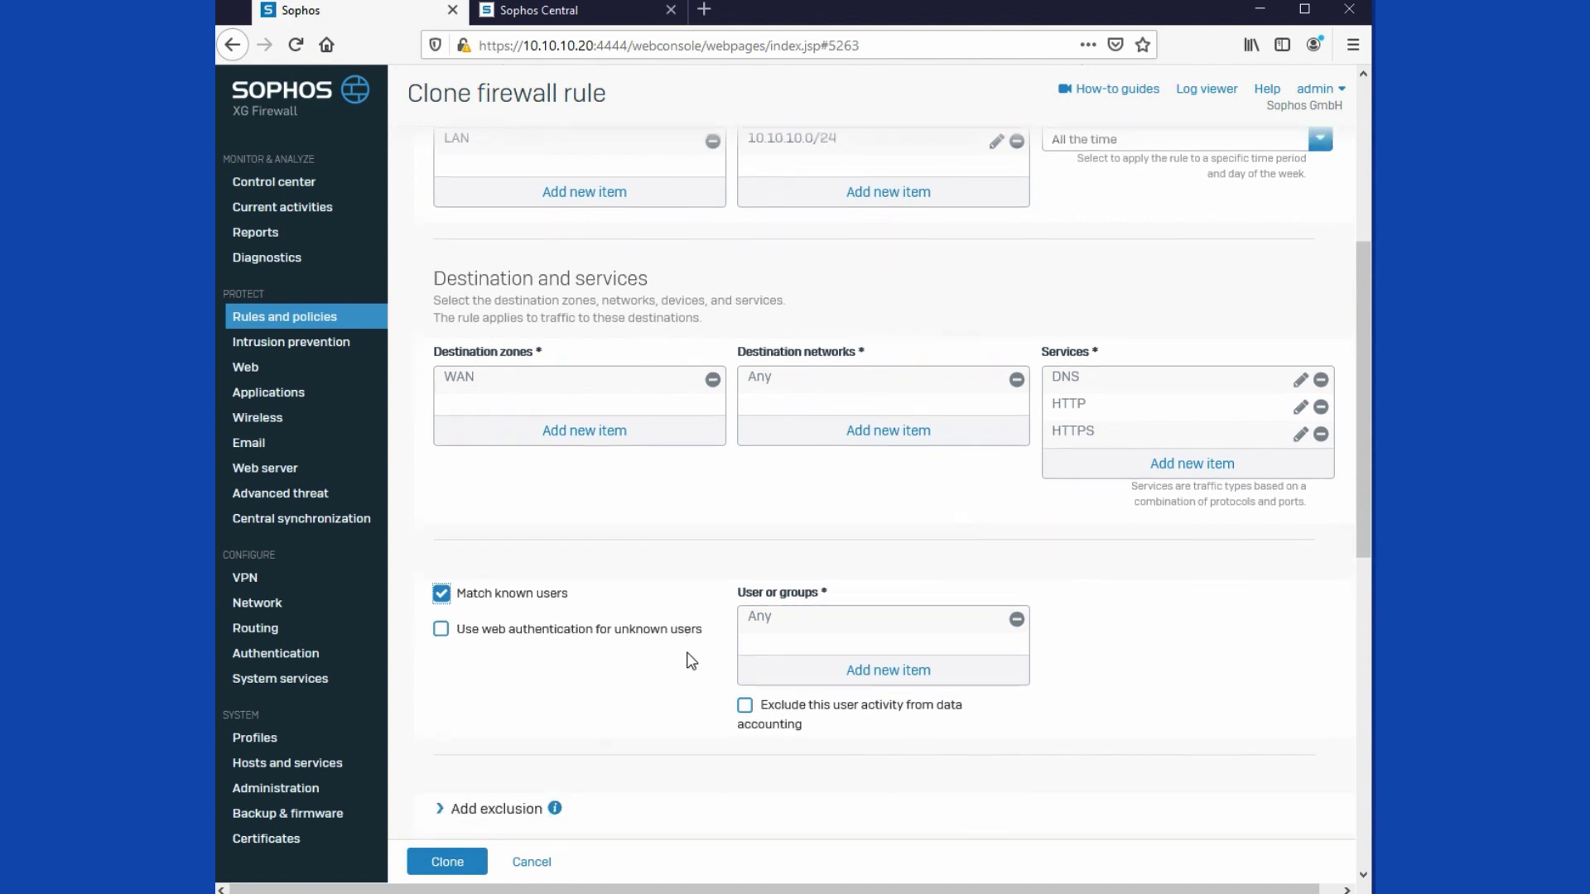
{"action": "left_click", "coordinate": [1017, 515]}
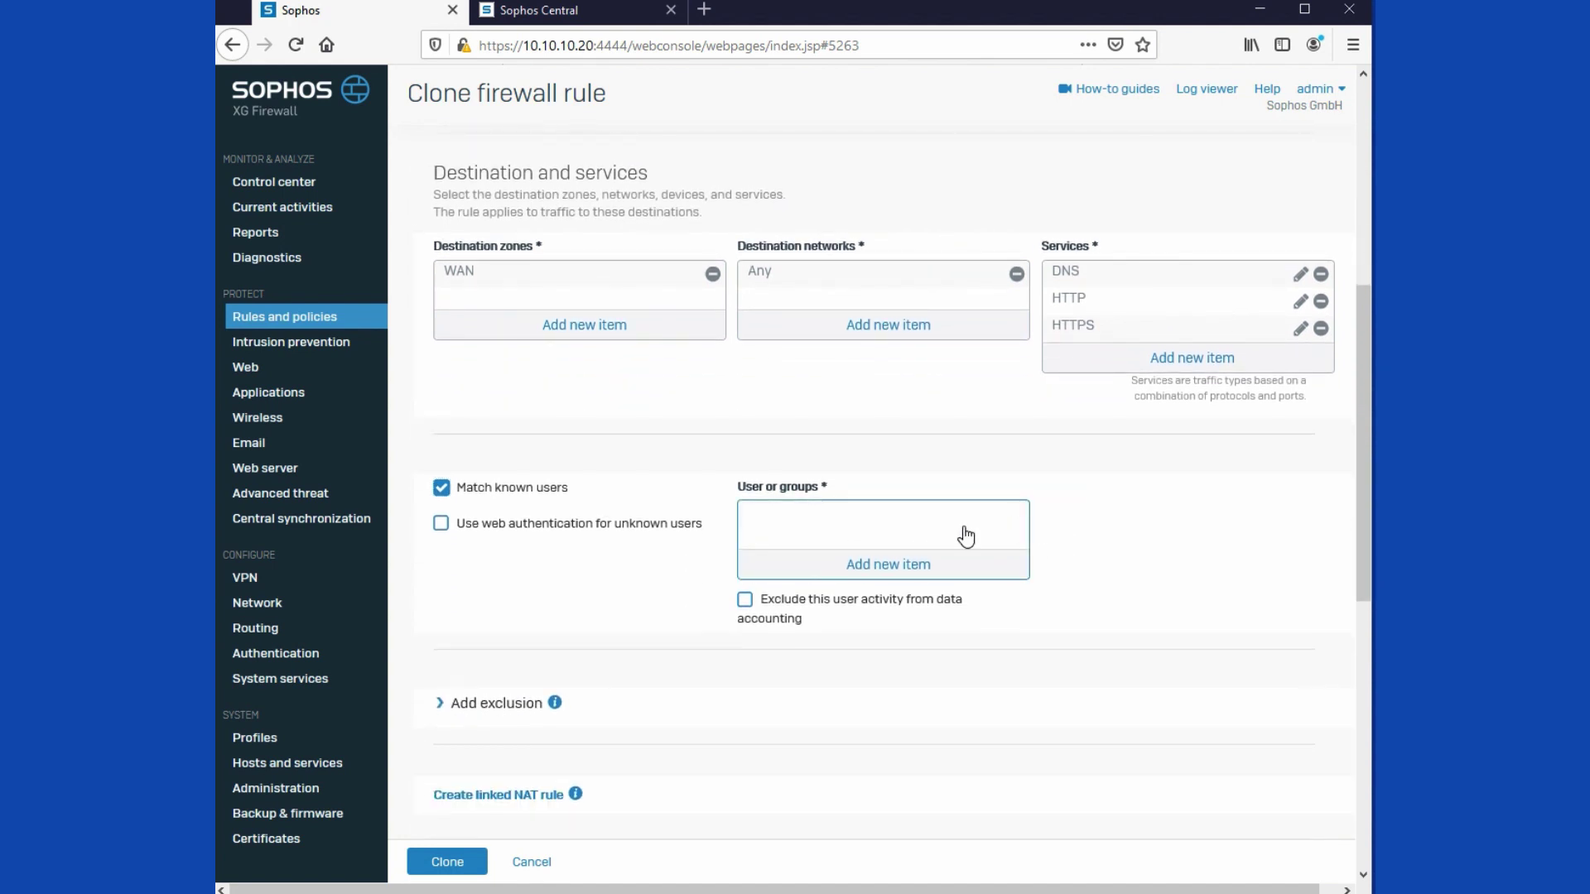
{"action": "left_click", "coordinate": [869, 579]}
{"action": "scroll", "coordinate": [857, 710], "scroll_direction": "down", "scroll_amount": 1}
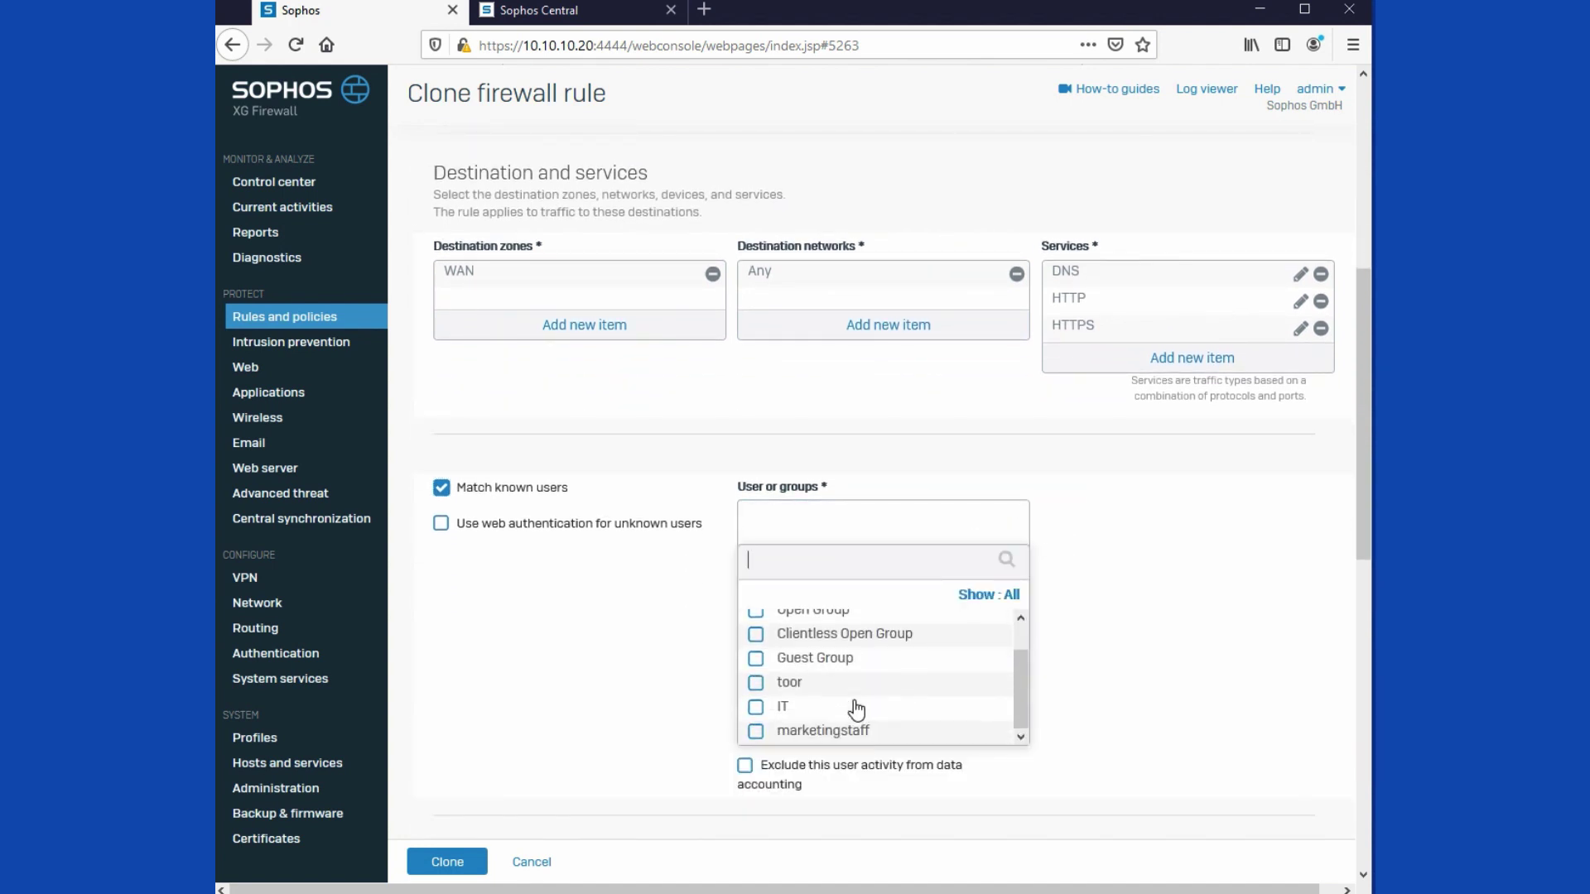
{"action": "left_click", "coordinate": [756, 708]}
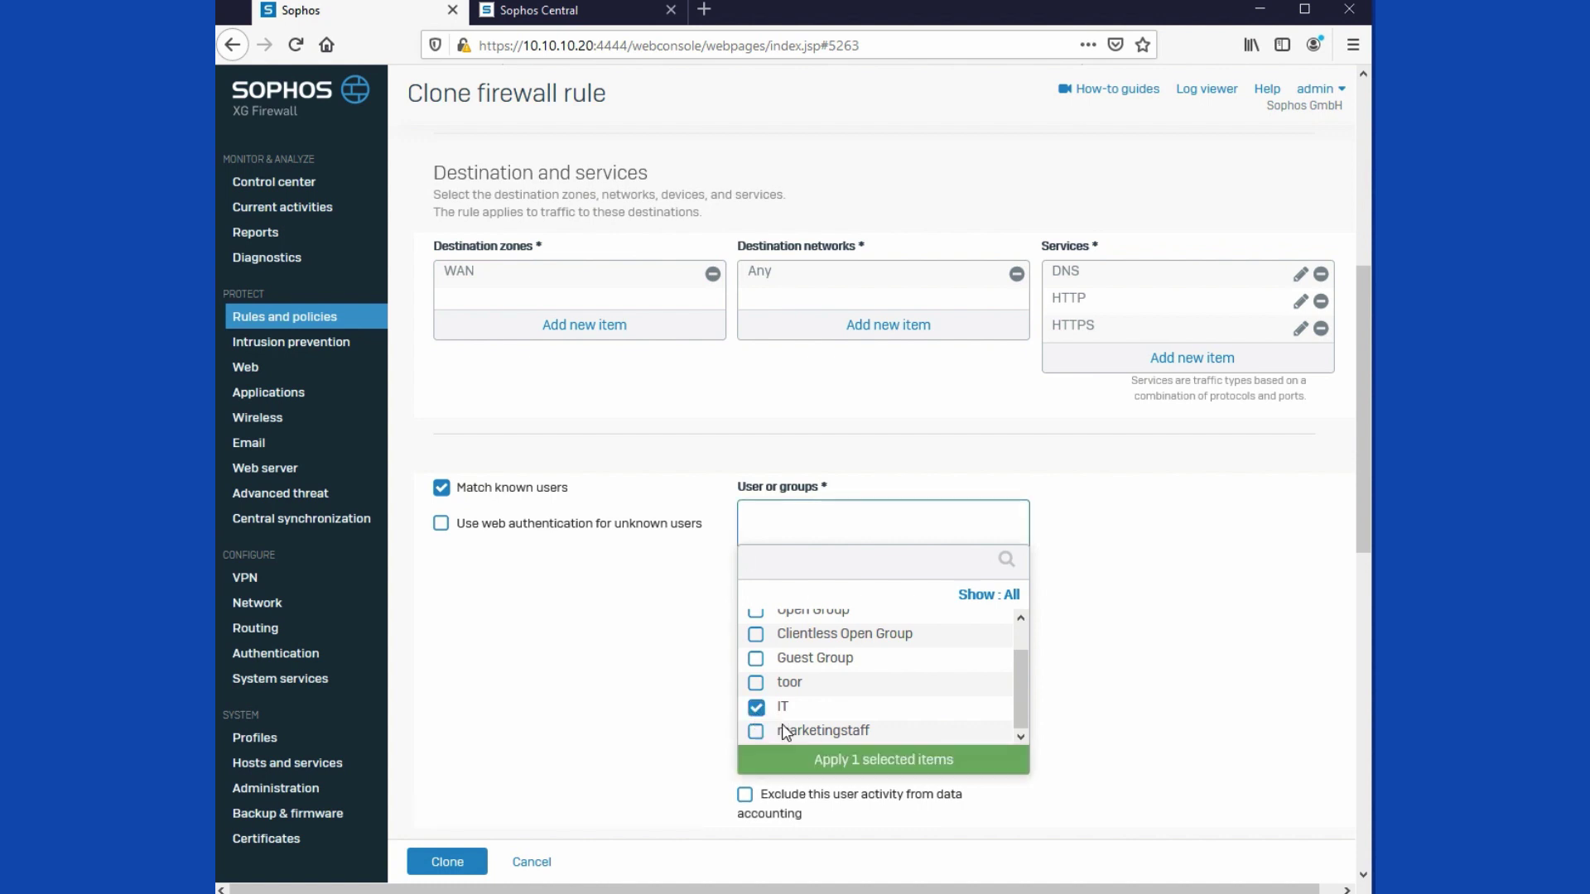
{"action": "left_click", "coordinate": [855, 773]}
{"action": "left_click", "coordinate": [480, 862]}
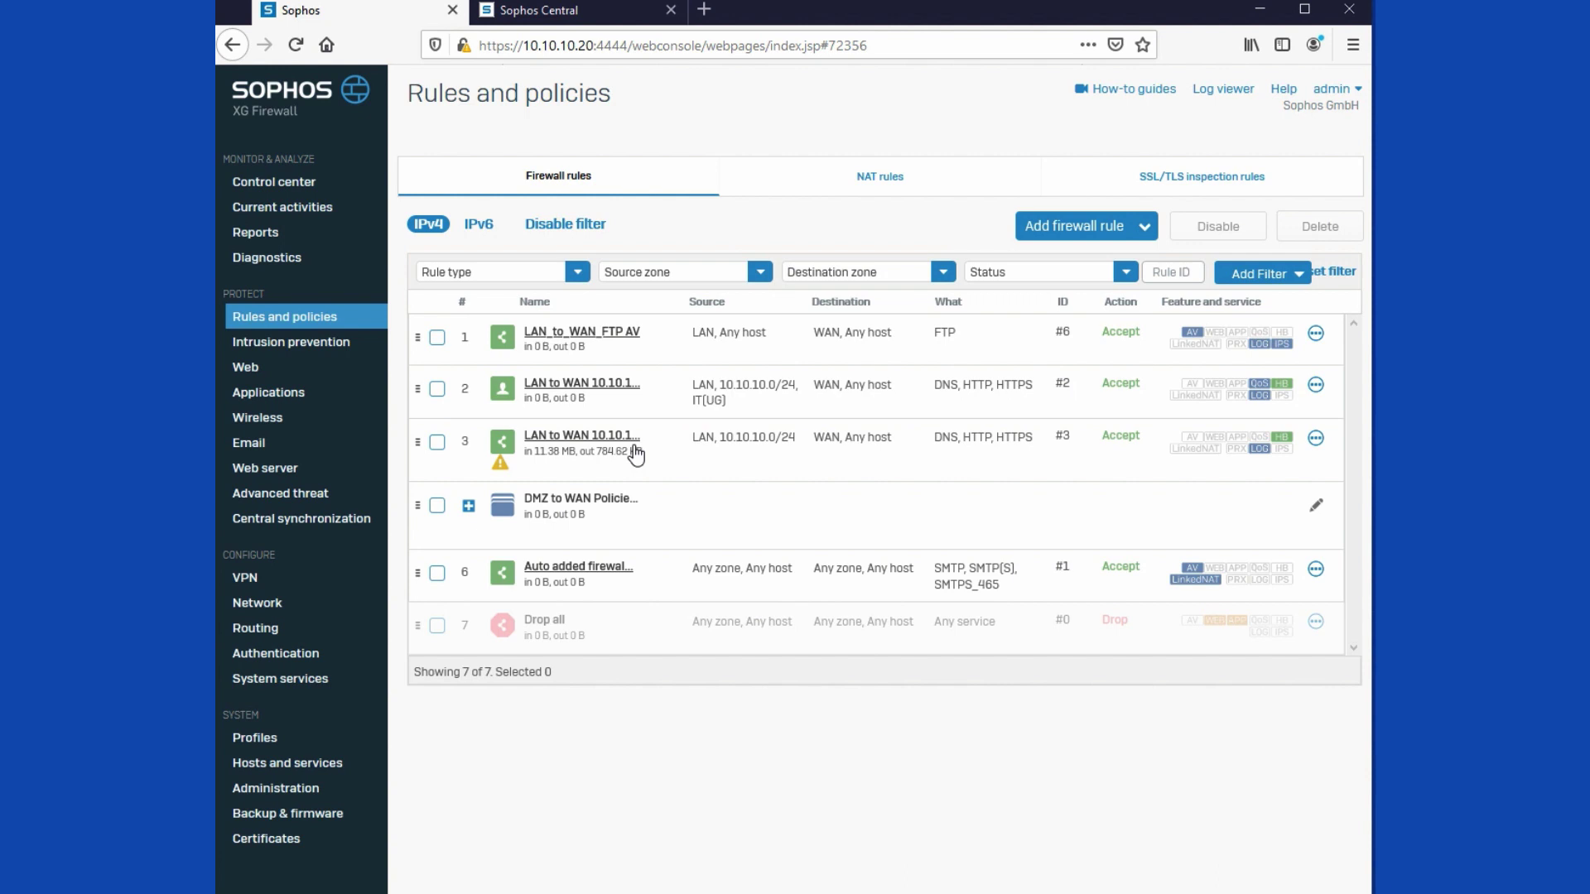
Step: Add sg.vmlan.sophos.local to the XG Virtual Devices group, save, and check the Tasks Queue
{"action": "left_click", "coordinate": [574, 11]}
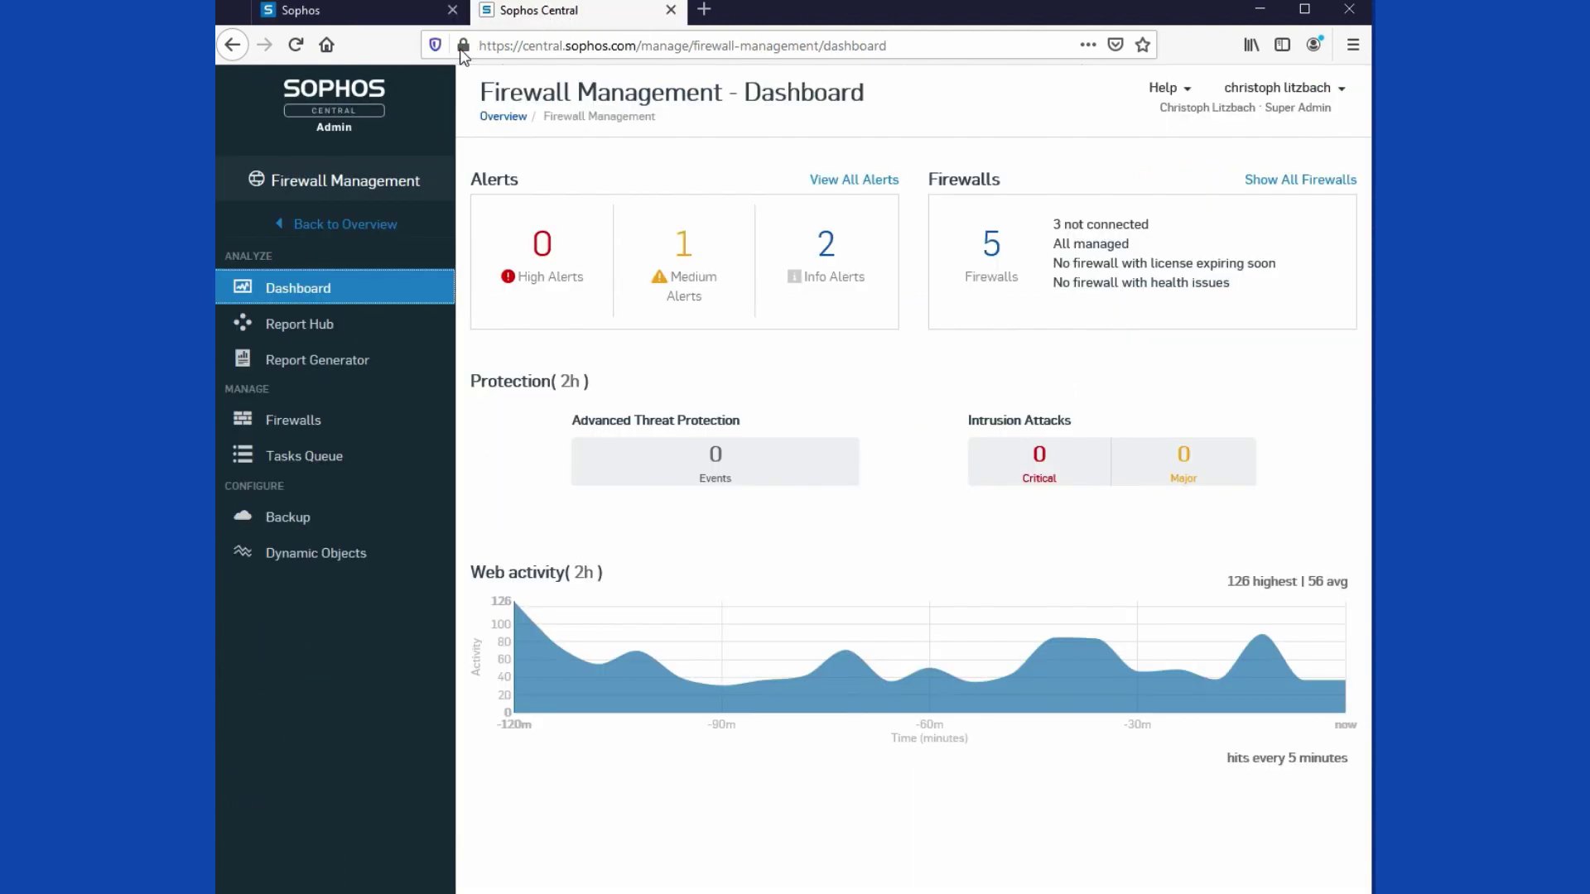
{"action": "left_click", "coordinate": [306, 423]}
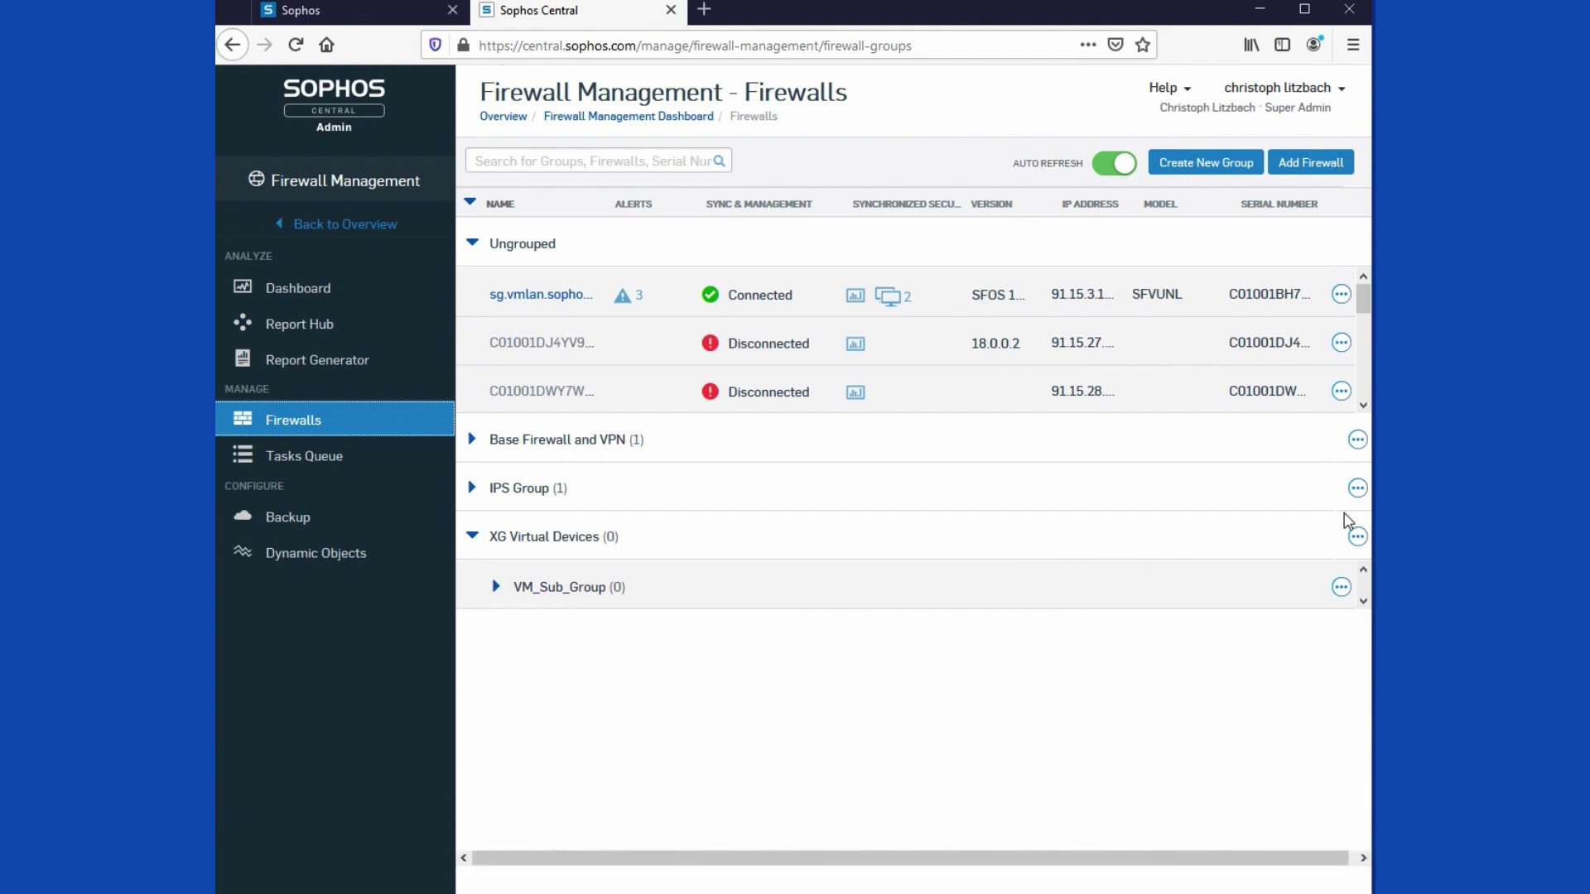
{"action": "left_click", "coordinate": [1357, 538]}
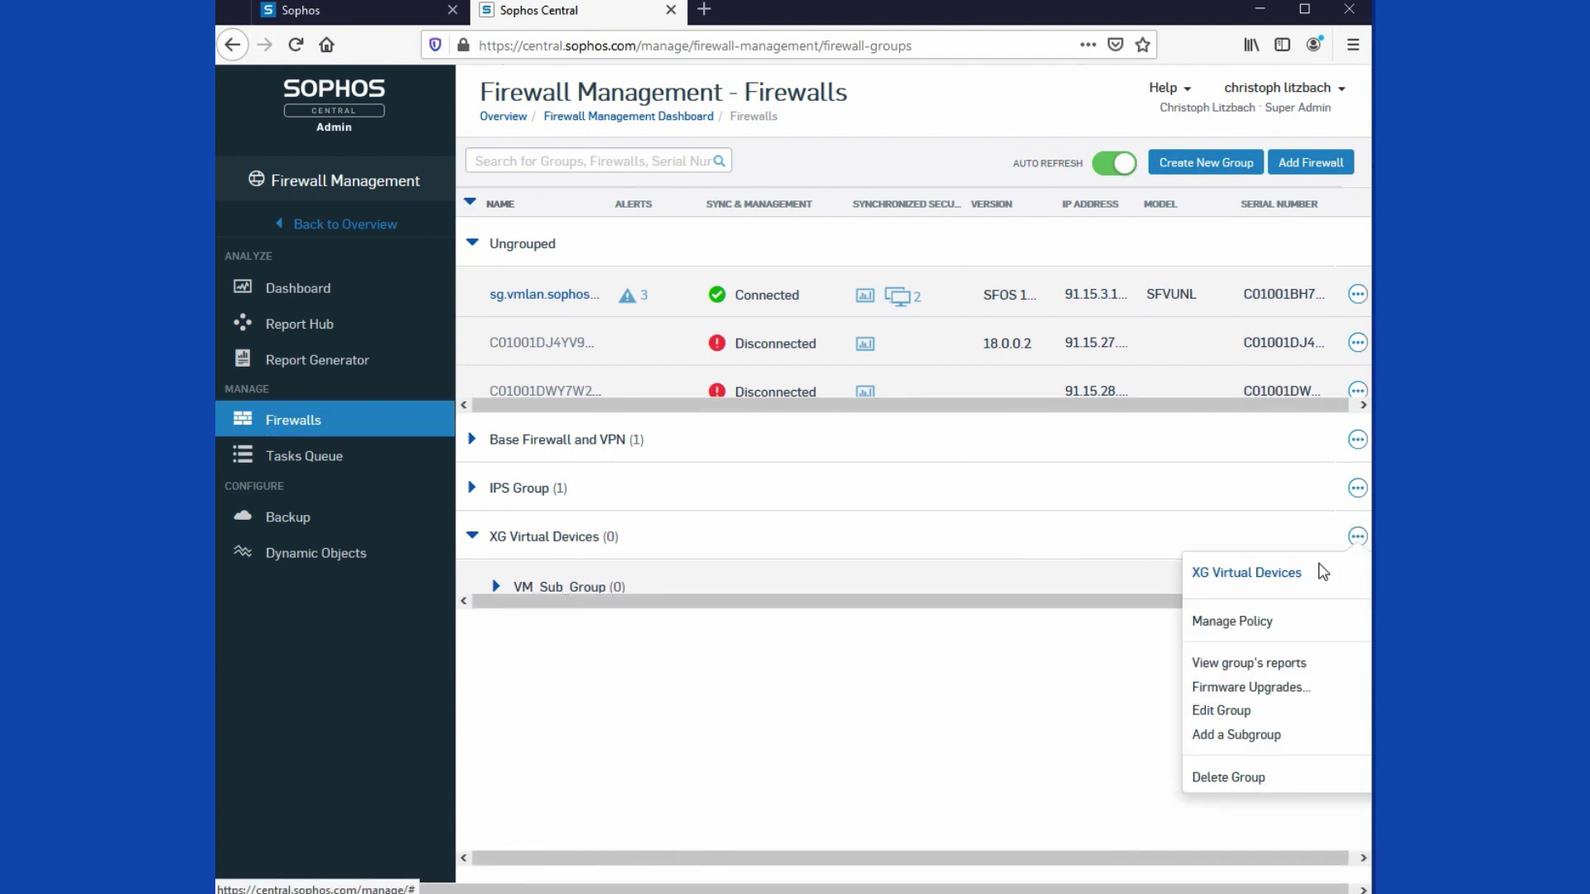
{"action": "left_click", "coordinate": [1219, 716]}
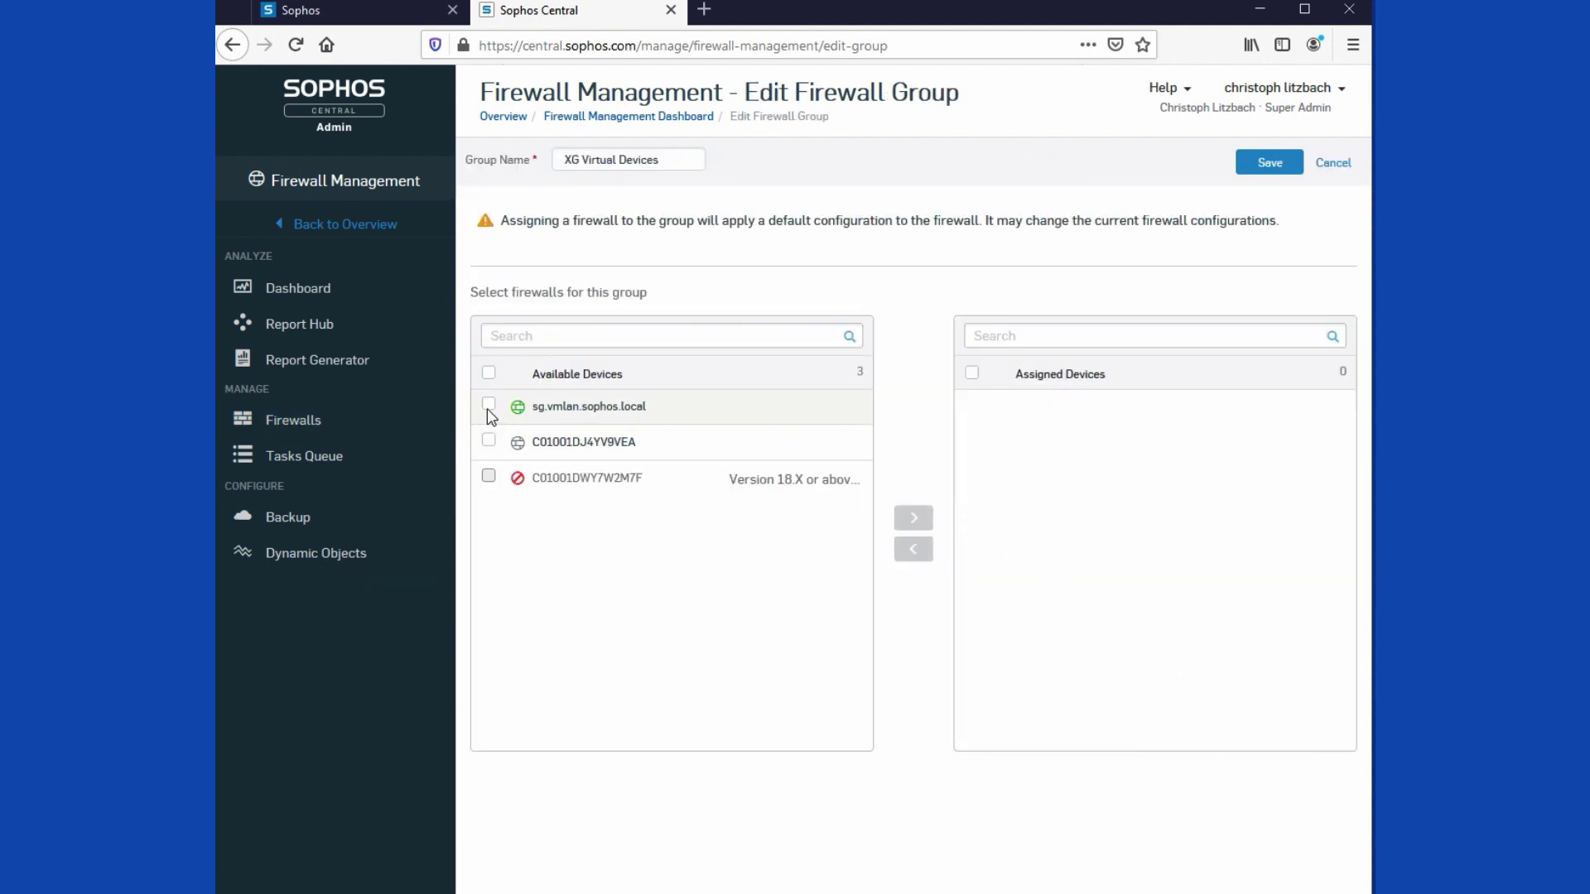
{"action": "left_click", "coordinate": [489, 405]}
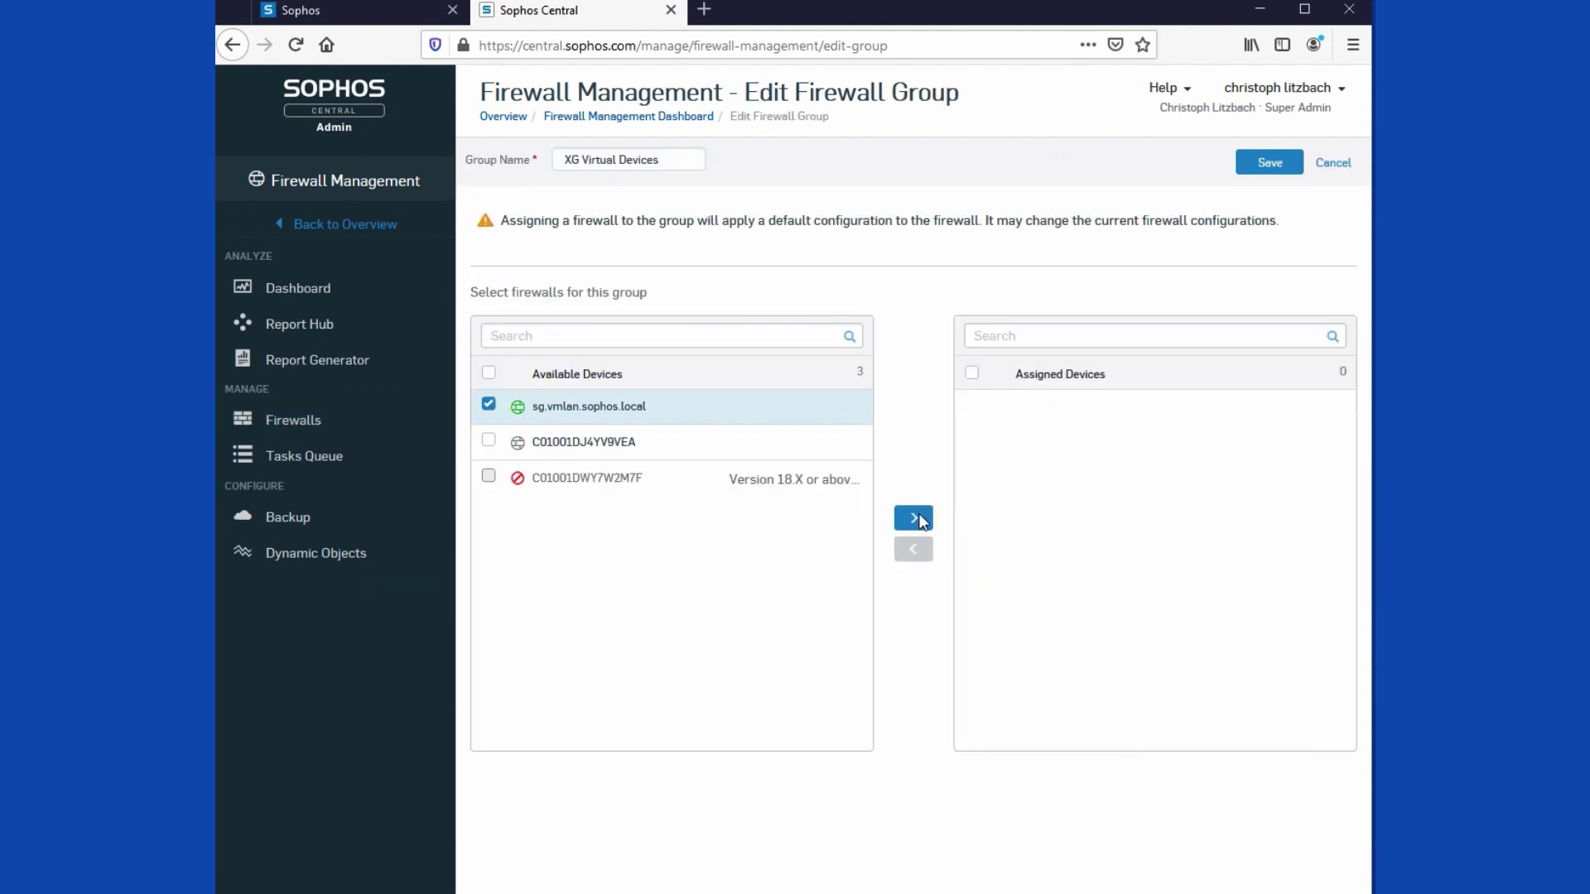
{"action": "left_click", "coordinate": [914, 518]}
{"action": "left_click", "coordinate": [1270, 163]}
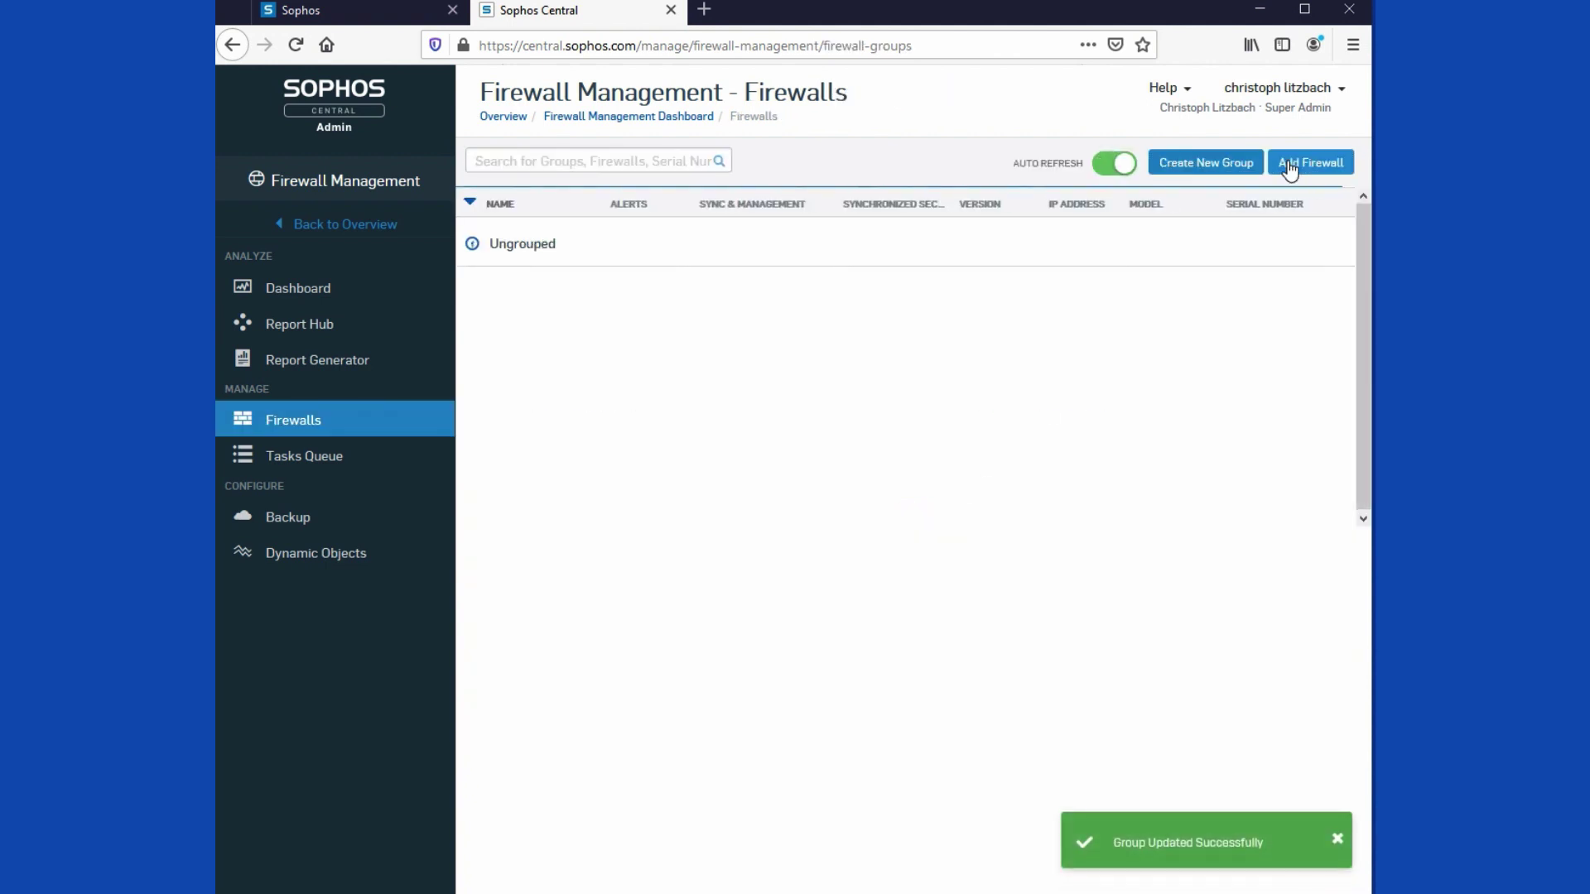
{"action": "left_click", "coordinate": [304, 460]}
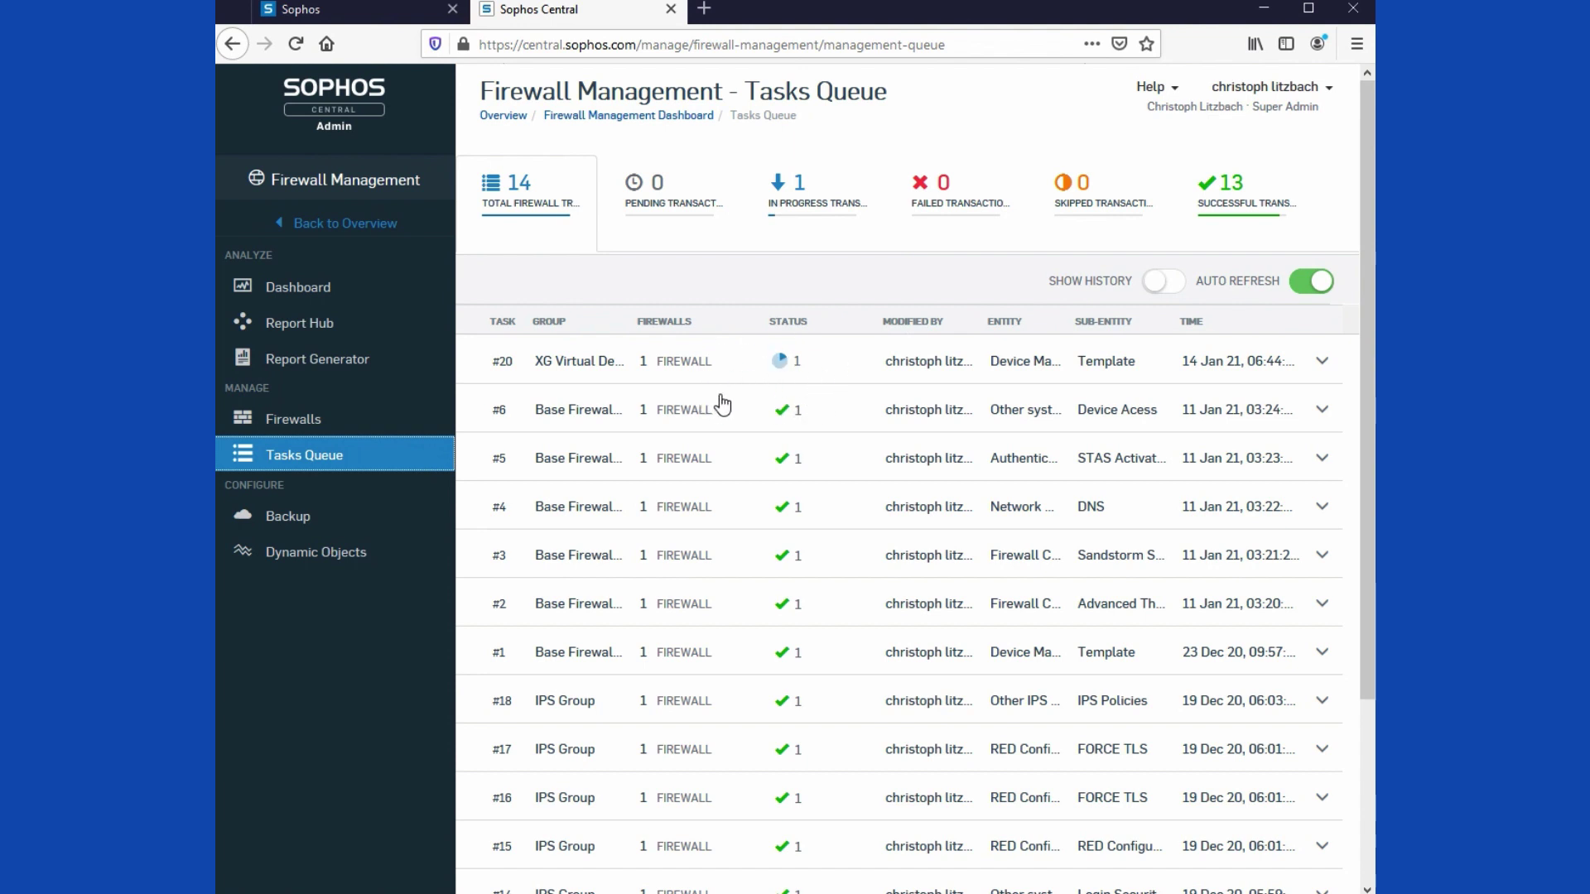
Step: Create a new web policy named 'IT Team Web Access'
{"action": "left_click", "coordinate": [346, 5]}
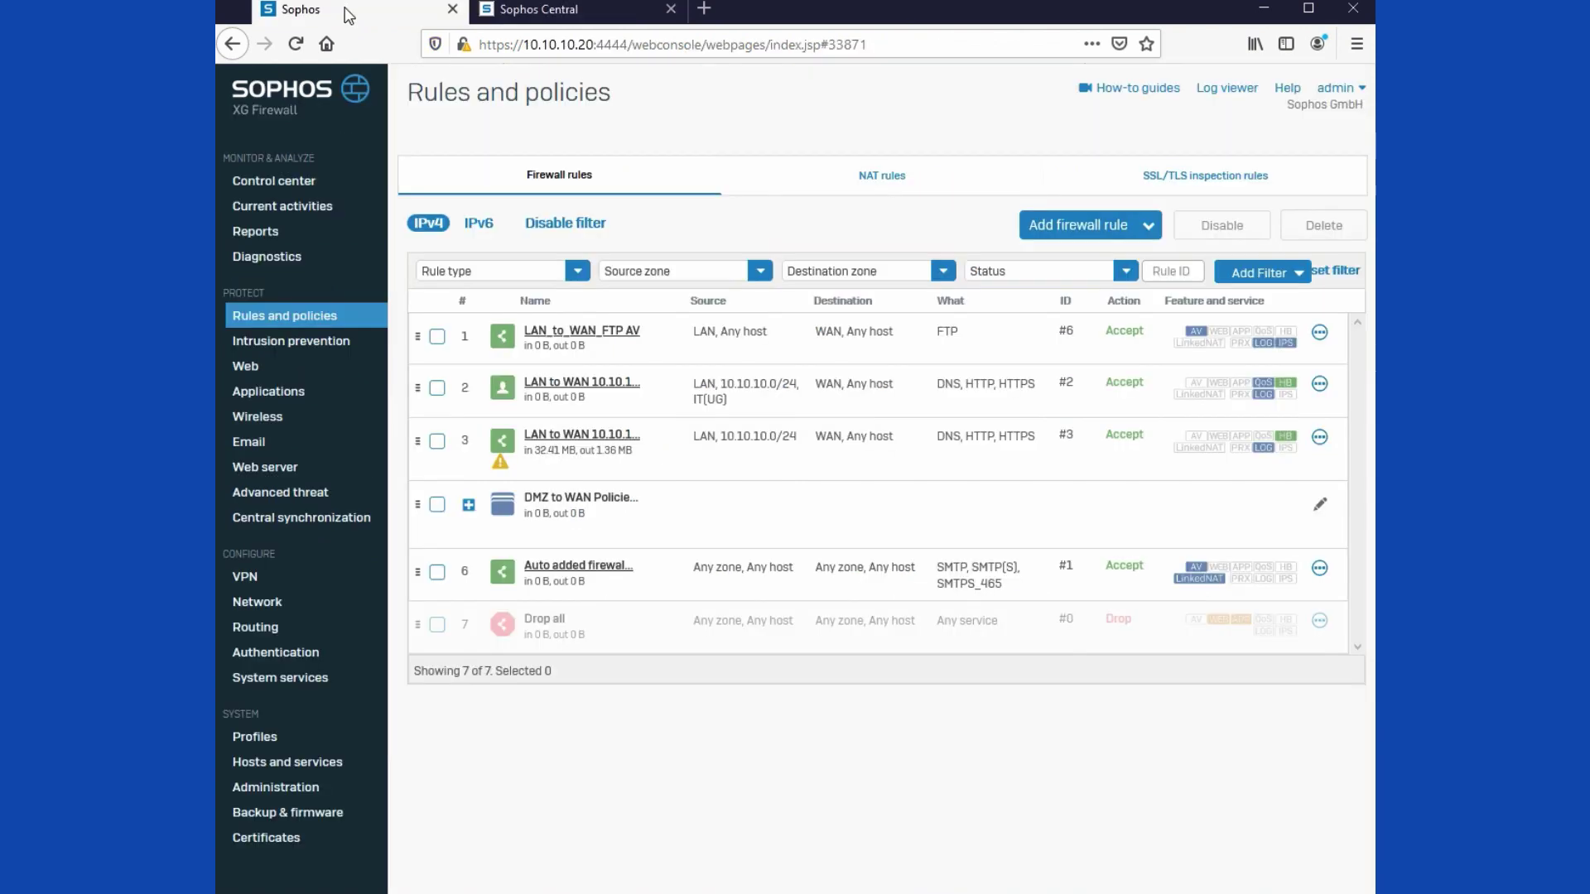
{"action": "left_click", "coordinate": [253, 370]}
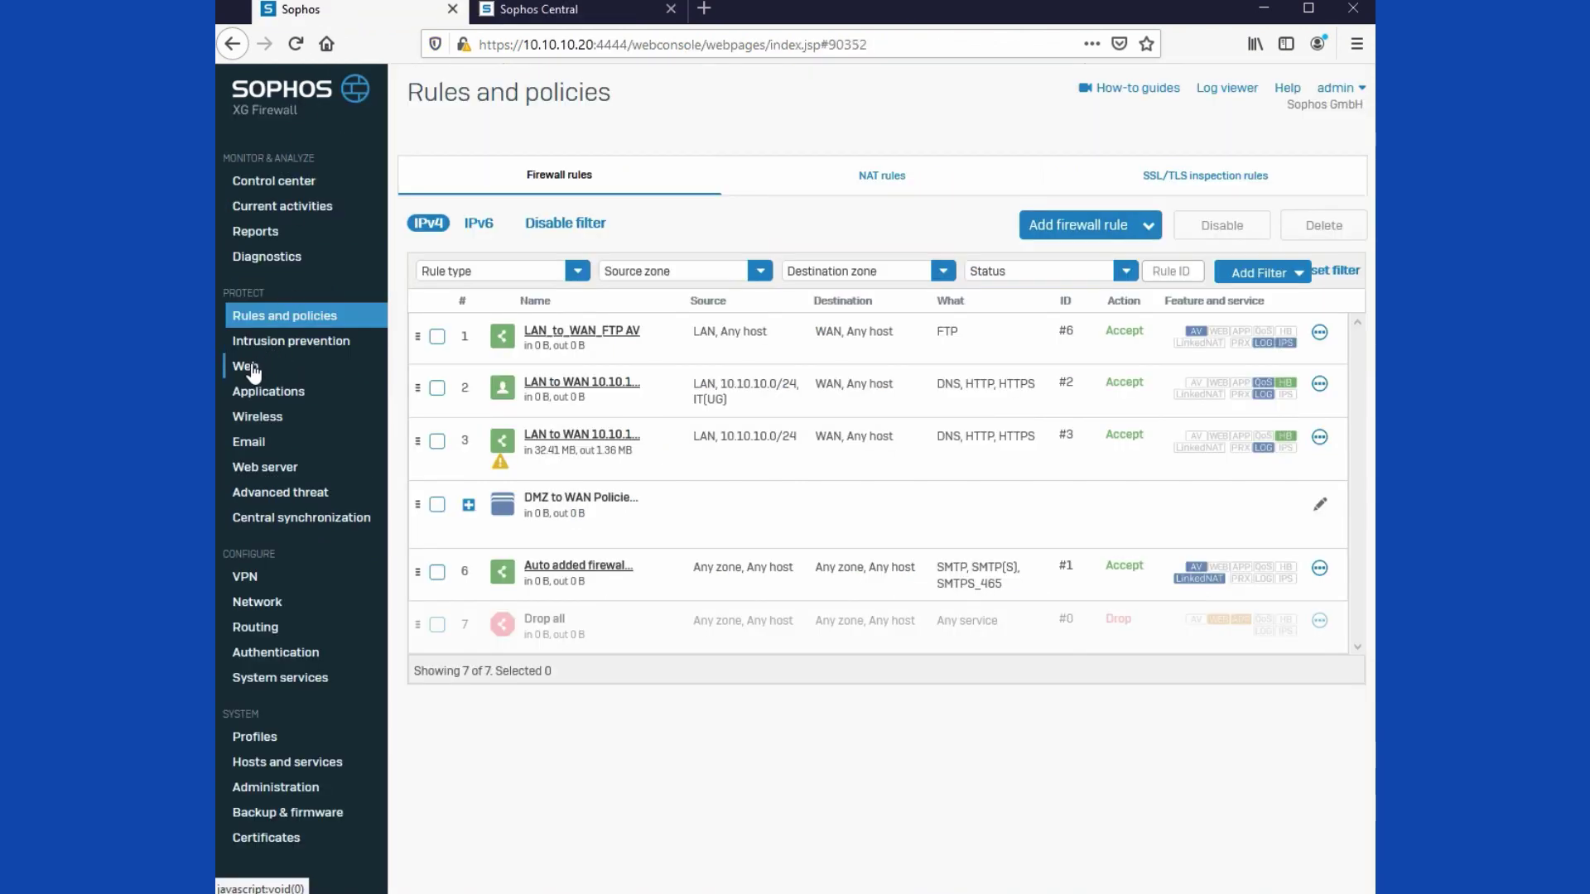
{"action": "left_click", "coordinate": [485, 298]}
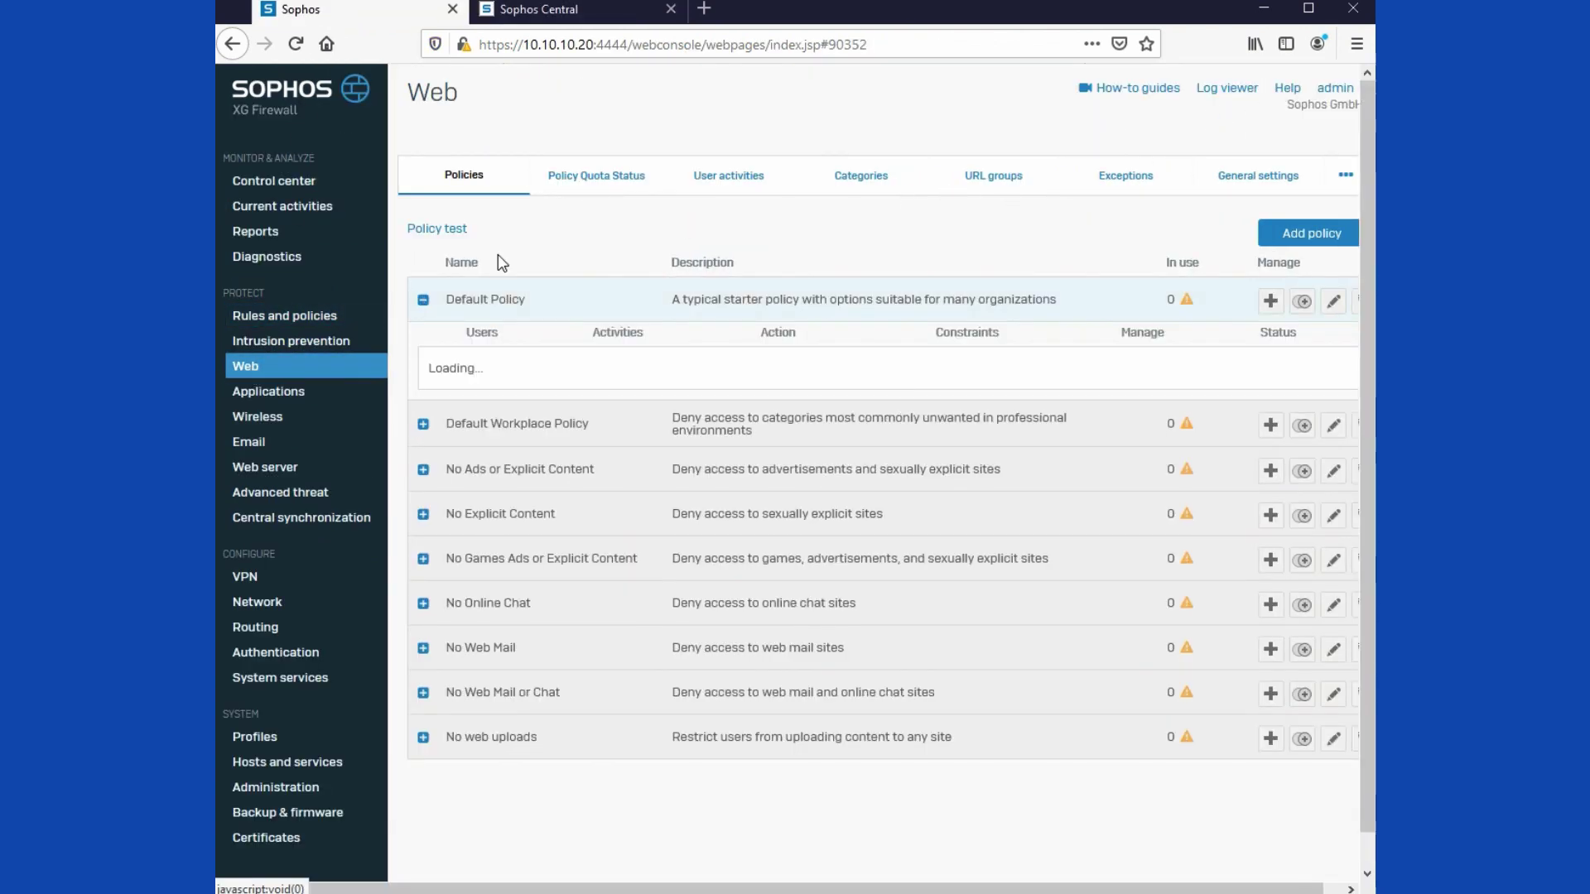
{"action": "scroll", "coordinate": [447, 305], "scroll_direction": "down", "scroll_amount": 1}
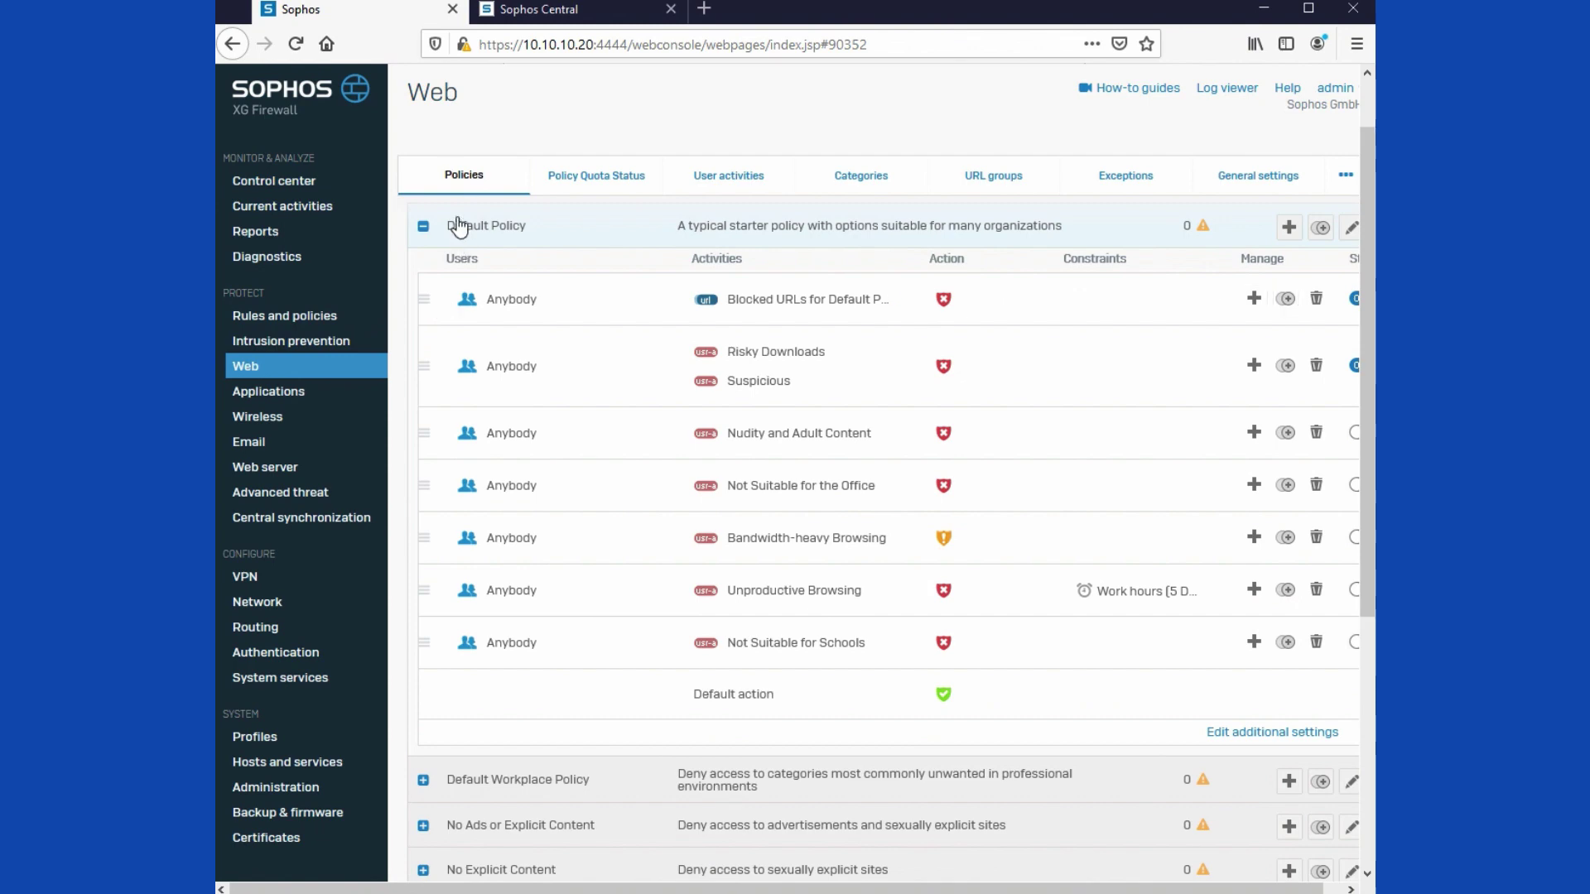
{"action": "left_click", "coordinate": [460, 225]}
{"action": "left_click", "coordinate": [1283, 236]}
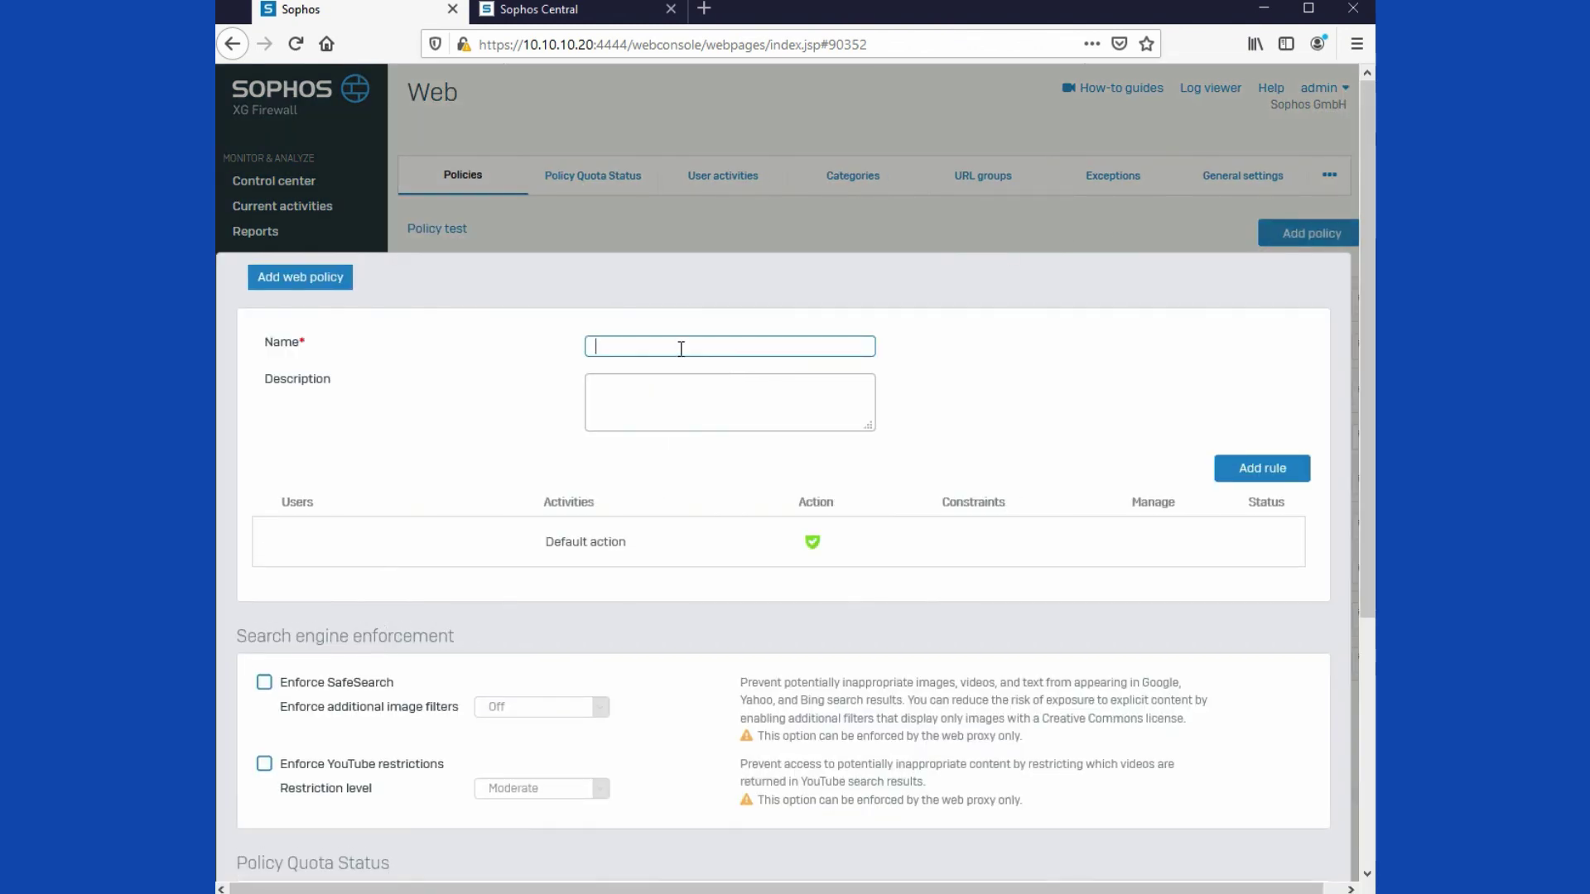
{"action": "type", "text": "IT Team Web Access"}
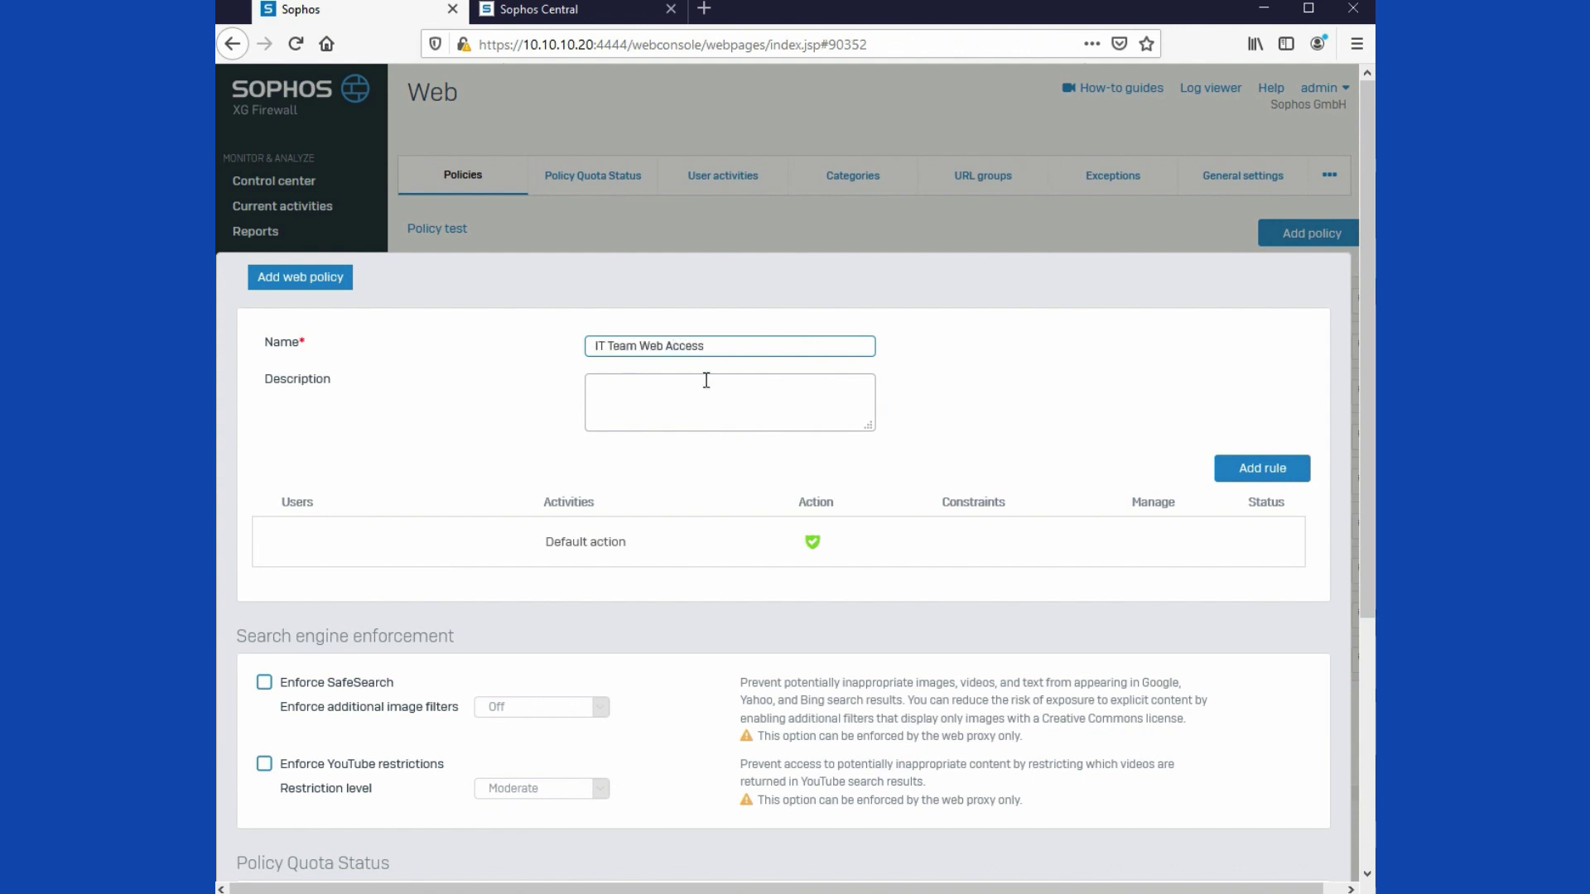
{"action": "left_click", "coordinate": [743, 502]}
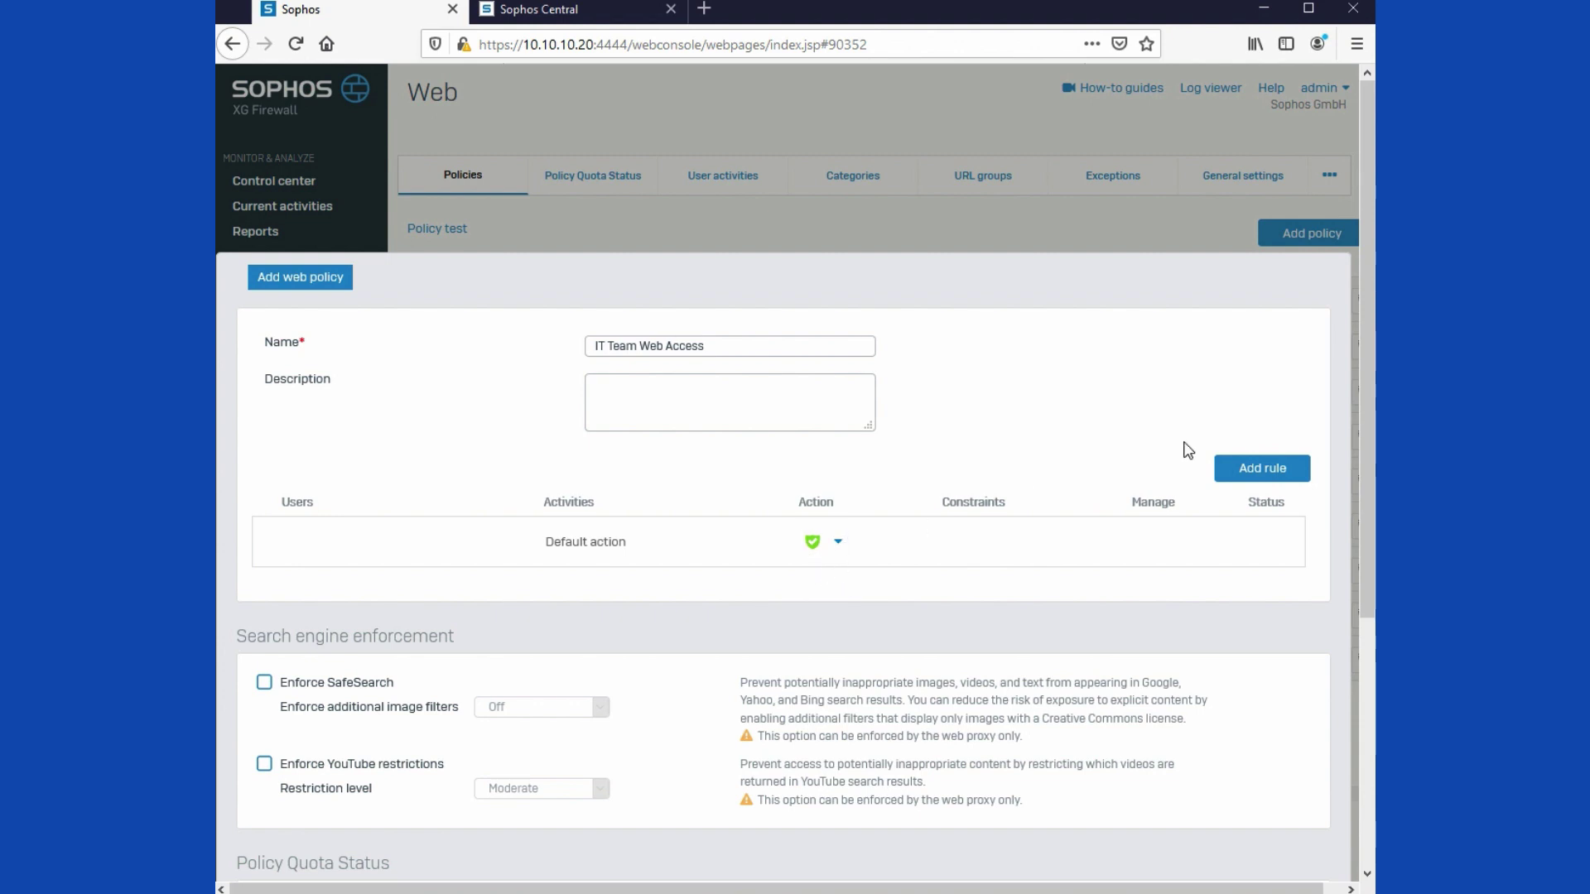
Step: Add a rule whose activities are the Anonymizers and Command & Control web categories instead of All web traffic
{"action": "left_click", "coordinate": [1260, 469]}
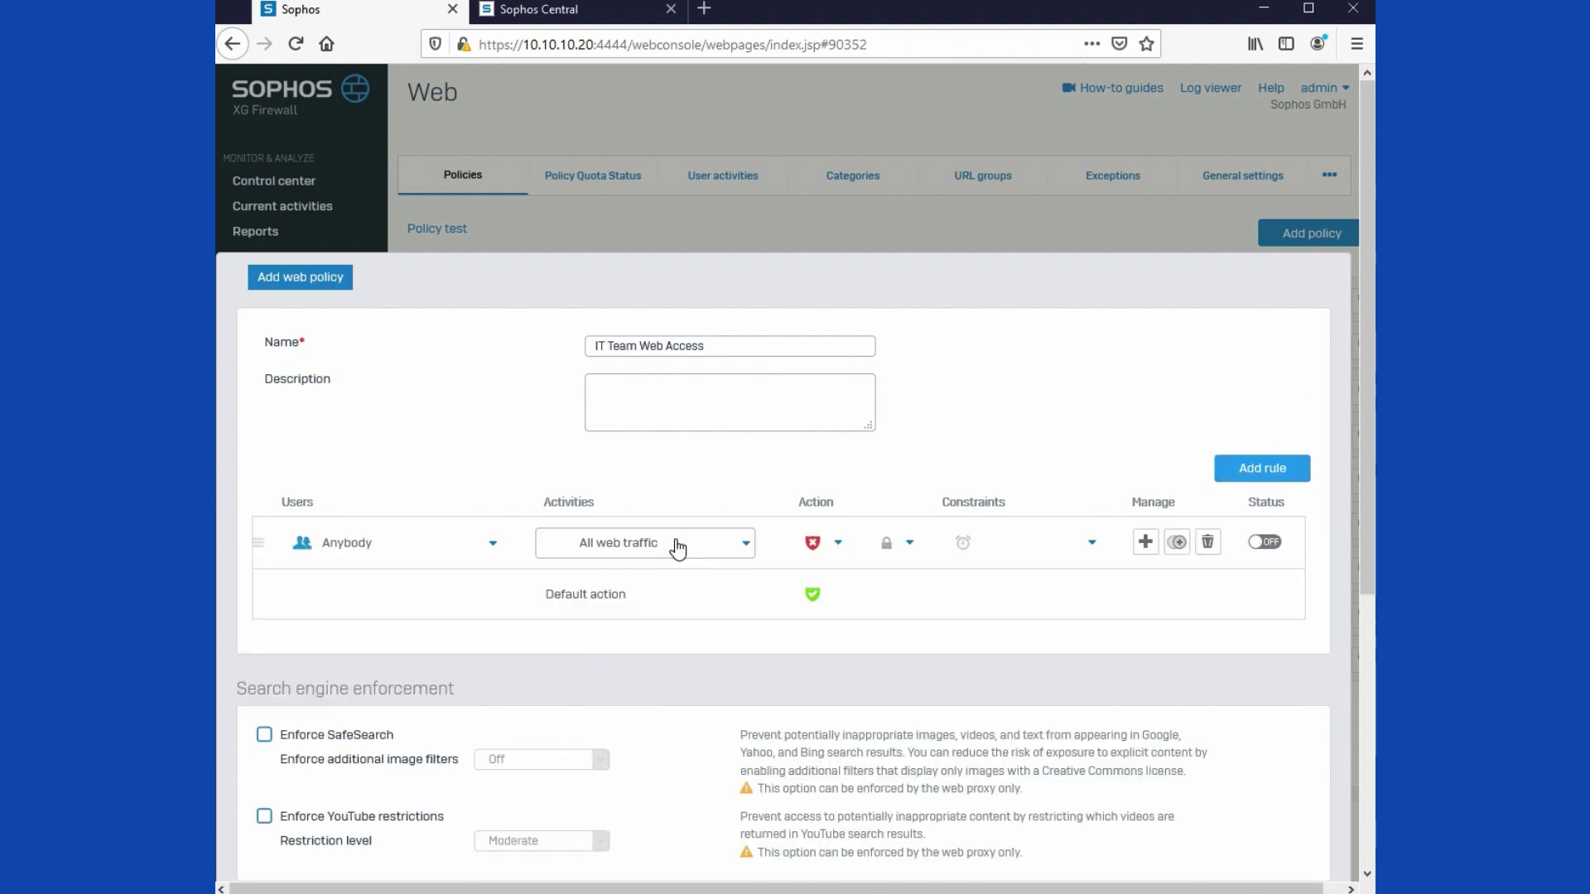
{"action": "left_click", "coordinate": [675, 544]}
{"action": "left_click", "coordinate": [806, 543]}
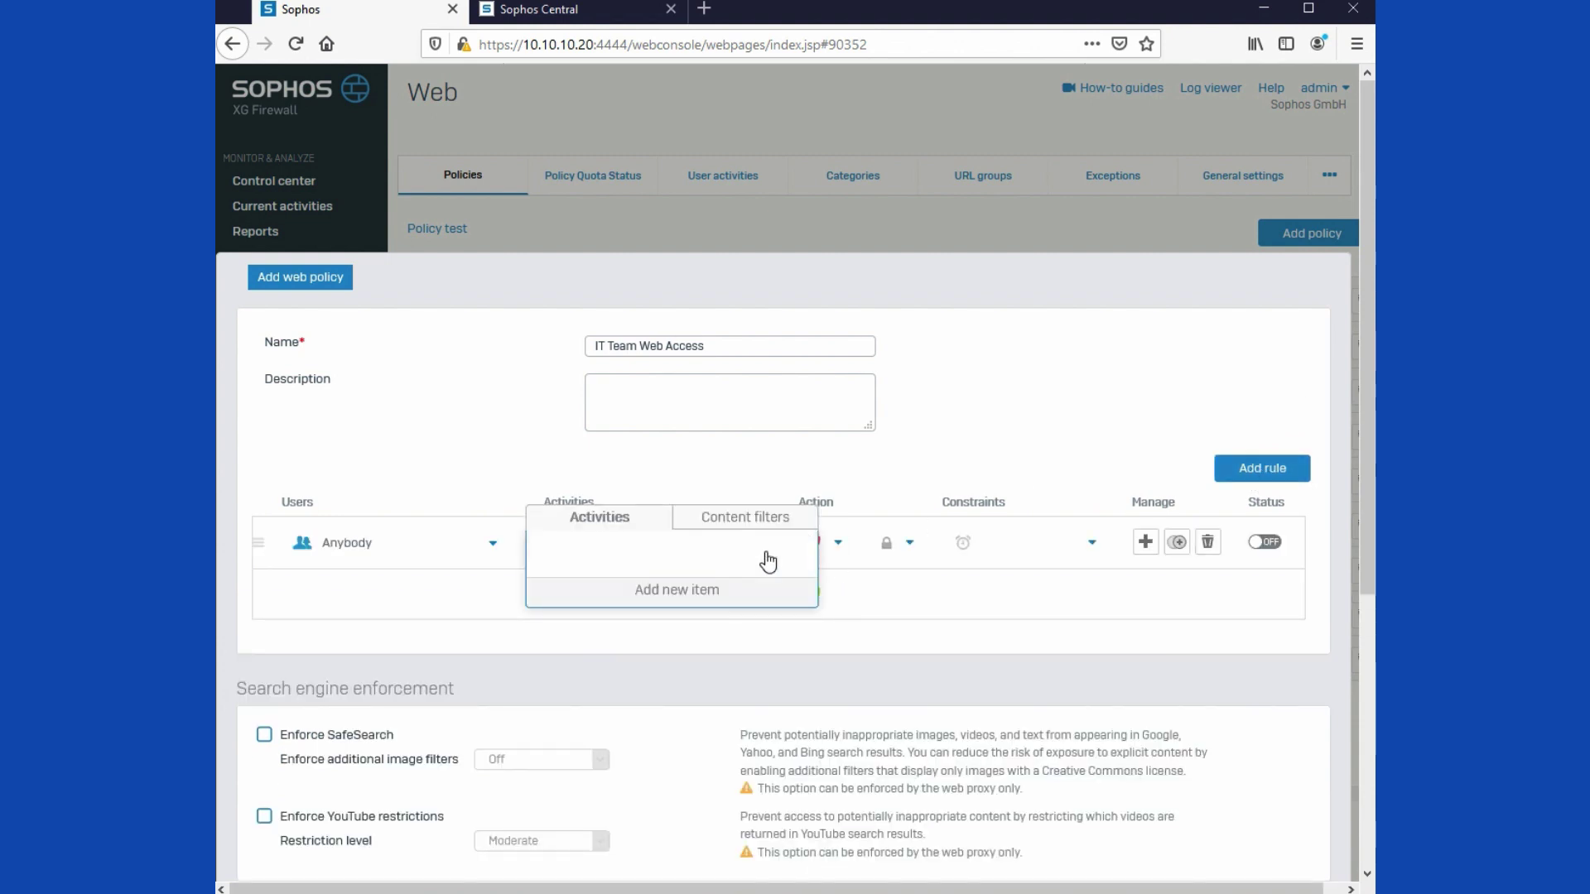
{"action": "left_click", "coordinate": [627, 607]}
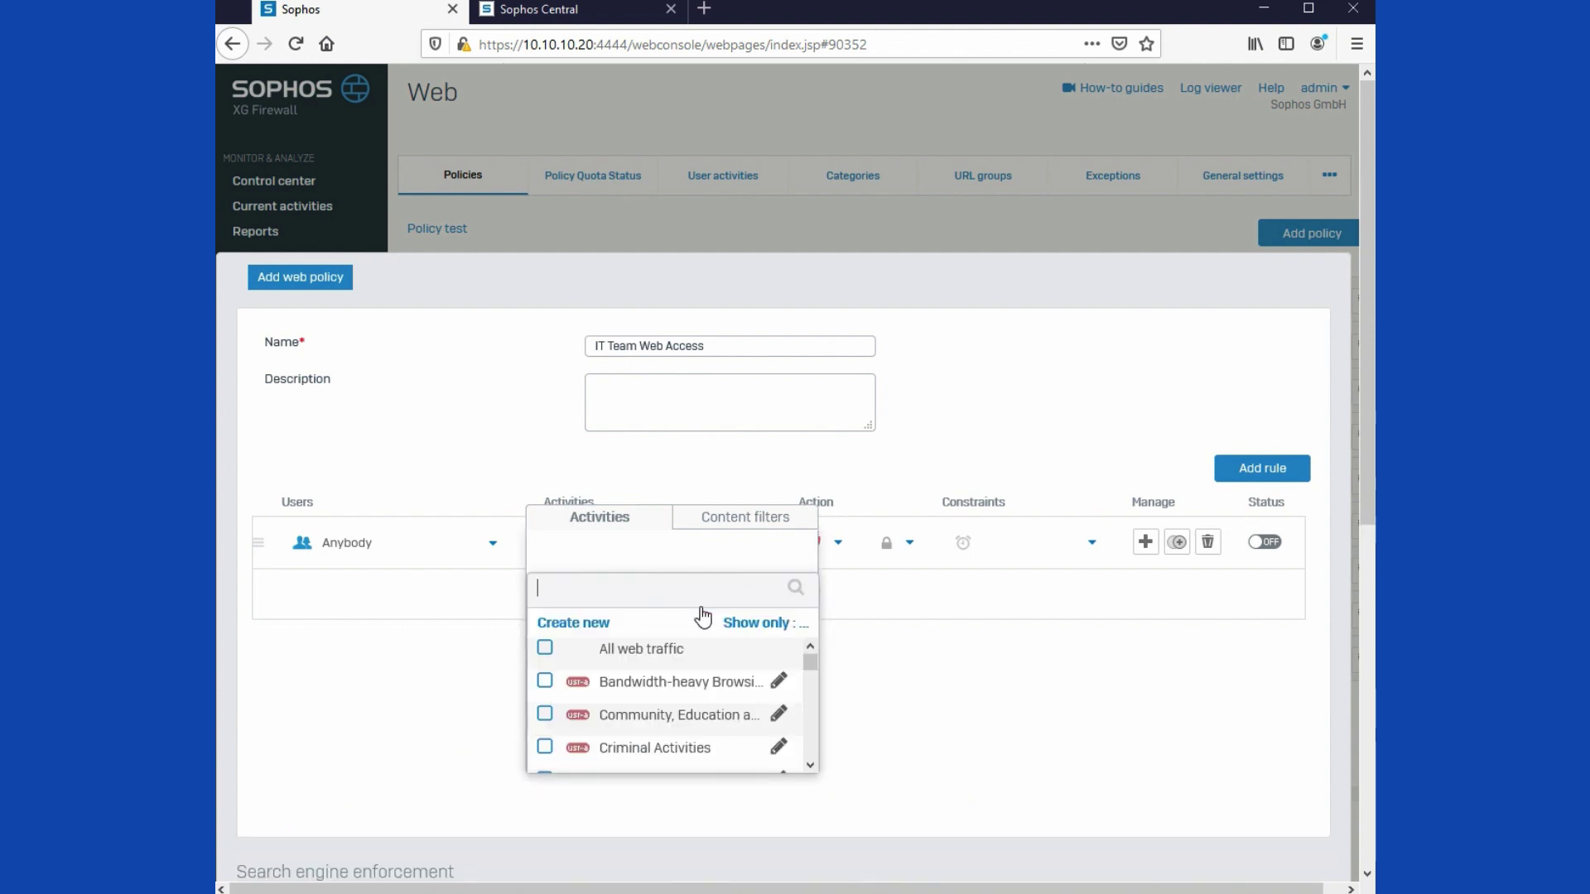
{"action": "left_click", "coordinate": [761, 630]}
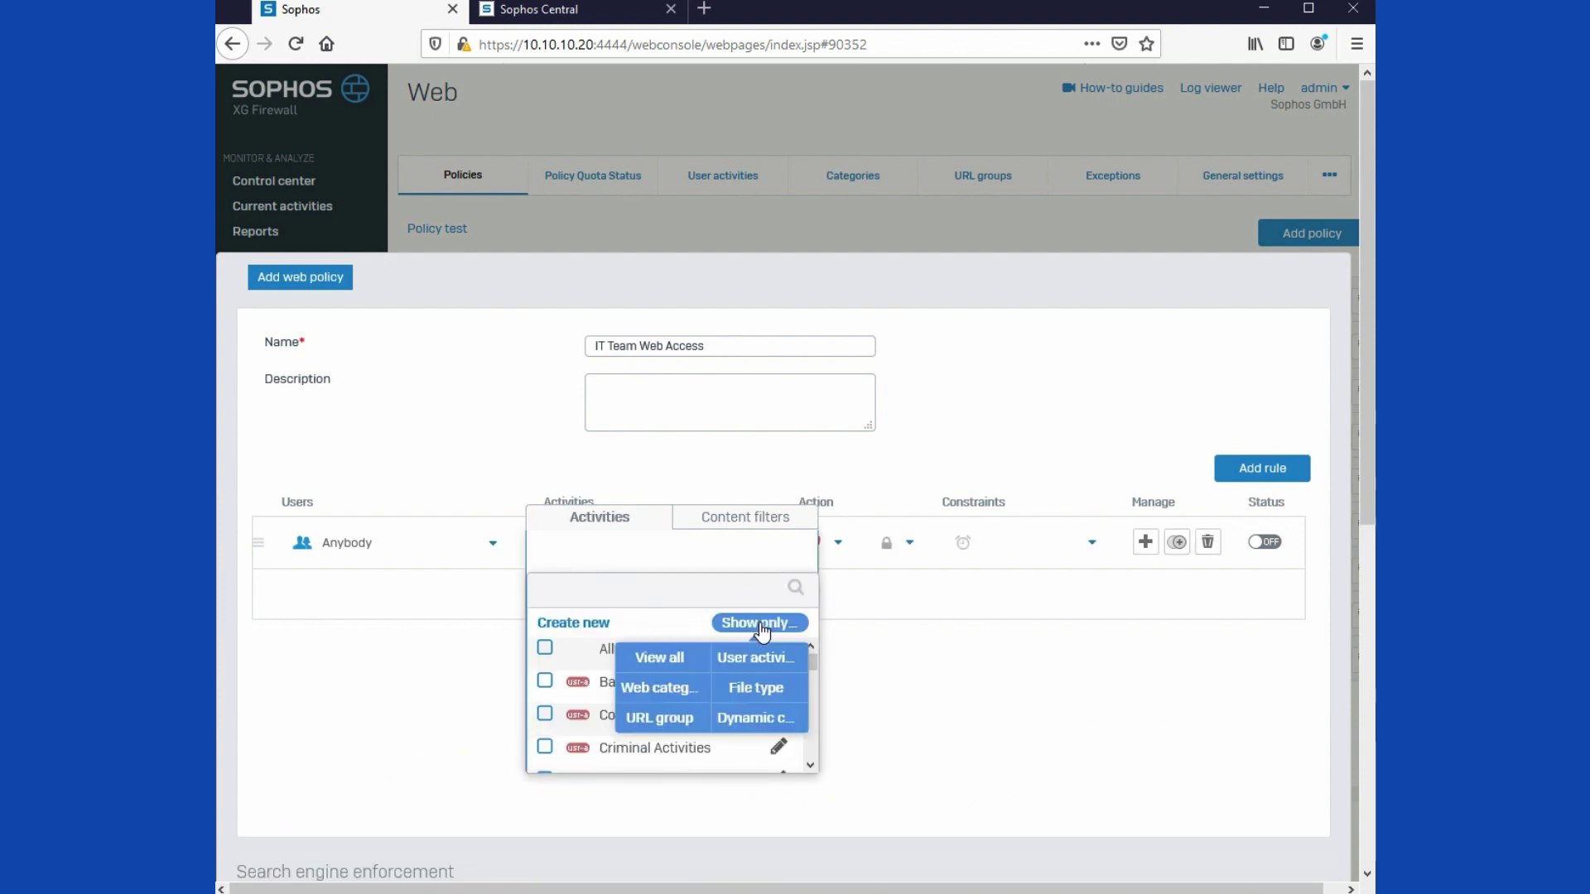
{"action": "left_click", "coordinate": [666, 694]}
{"action": "left_click", "coordinate": [545, 748]}
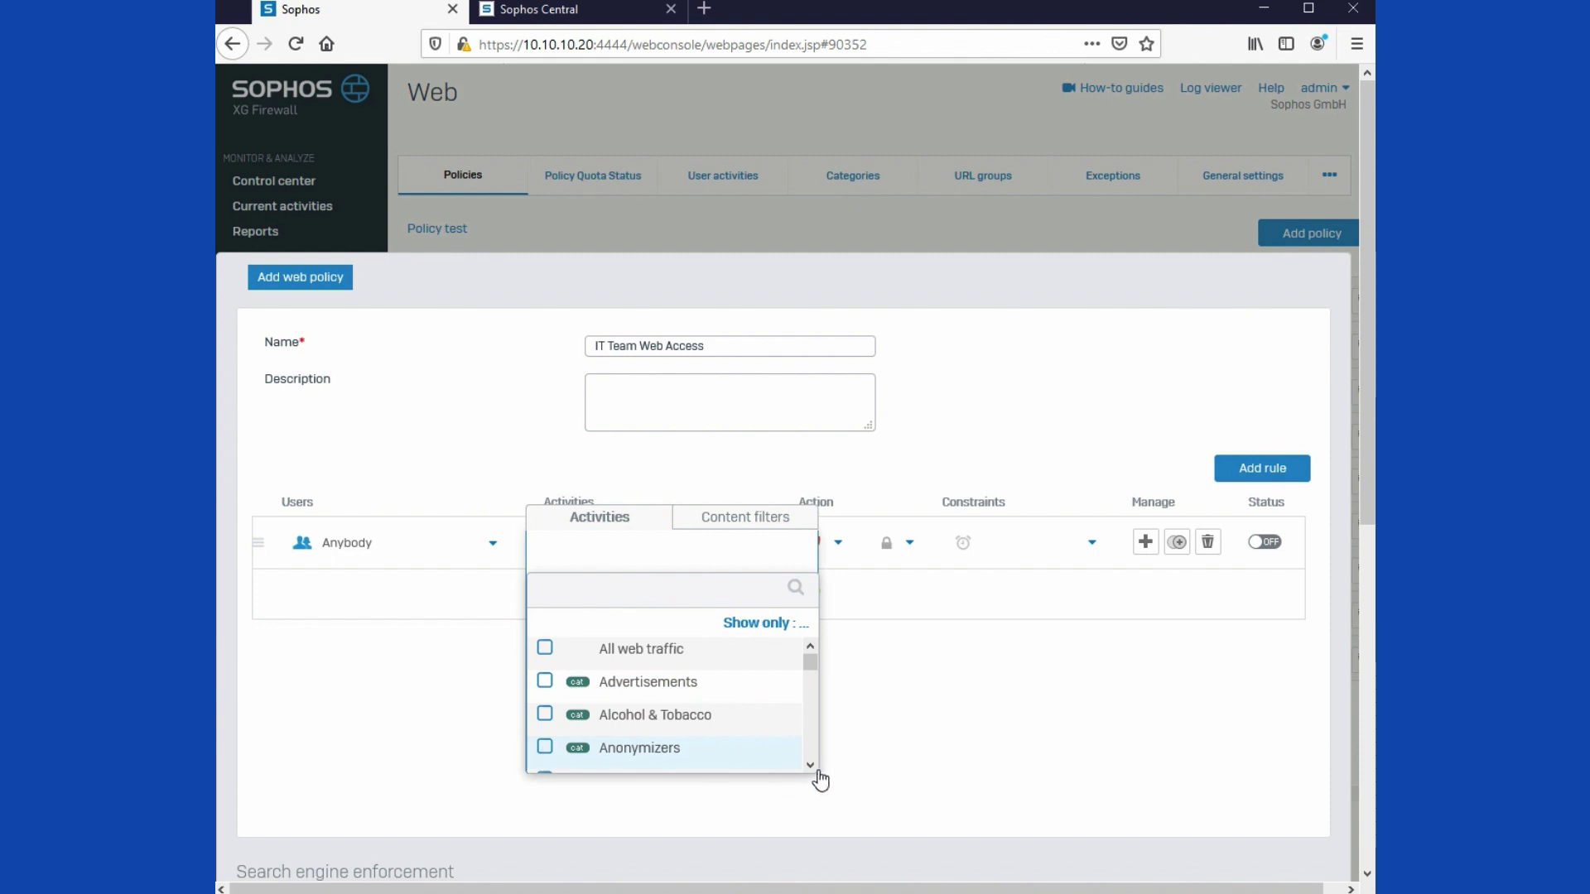
{"action": "scroll", "coordinate": [803, 763], "scroll_direction": "down", "scroll_amount": 3}
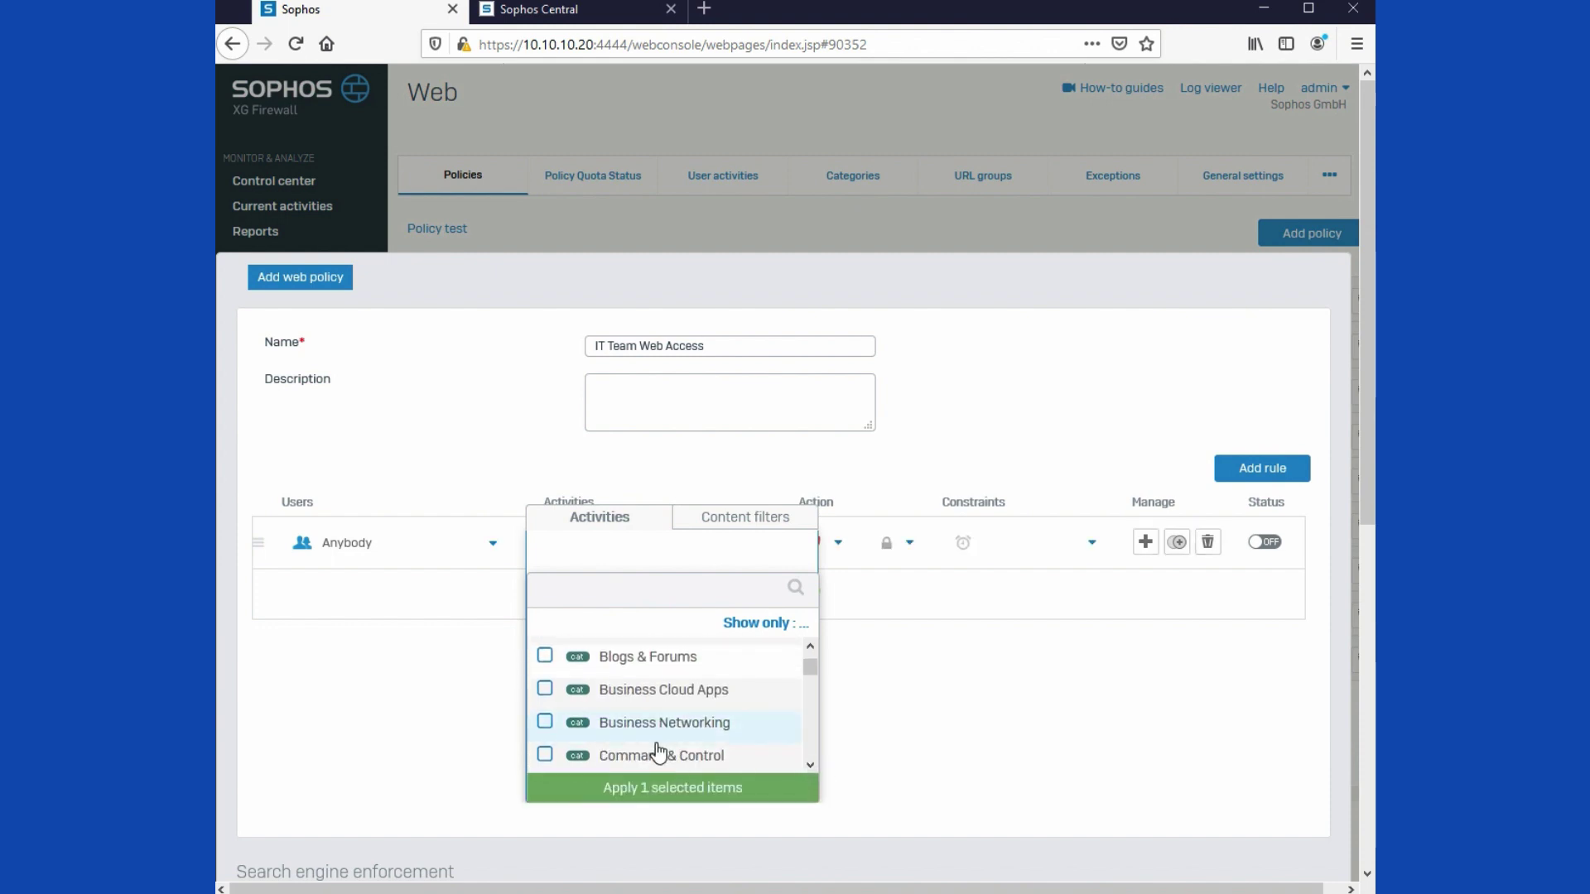
{"action": "left_click", "coordinate": [653, 758]}
{"action": "left_click", "coordinate": [648, 792]}
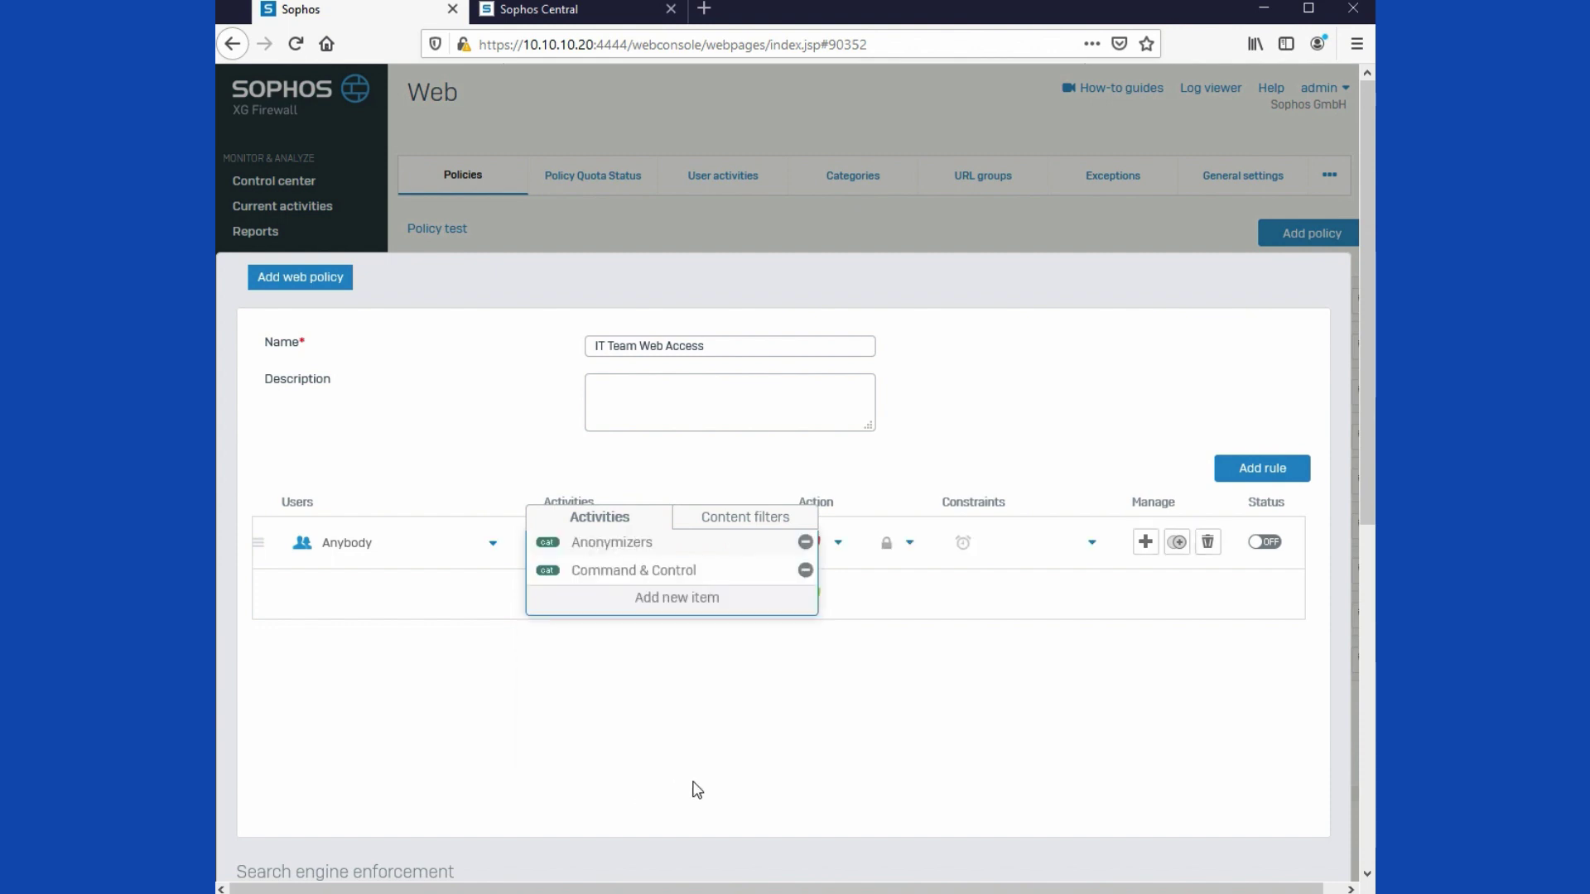
{"action": "left_click", "coordinate": [727, 610]}
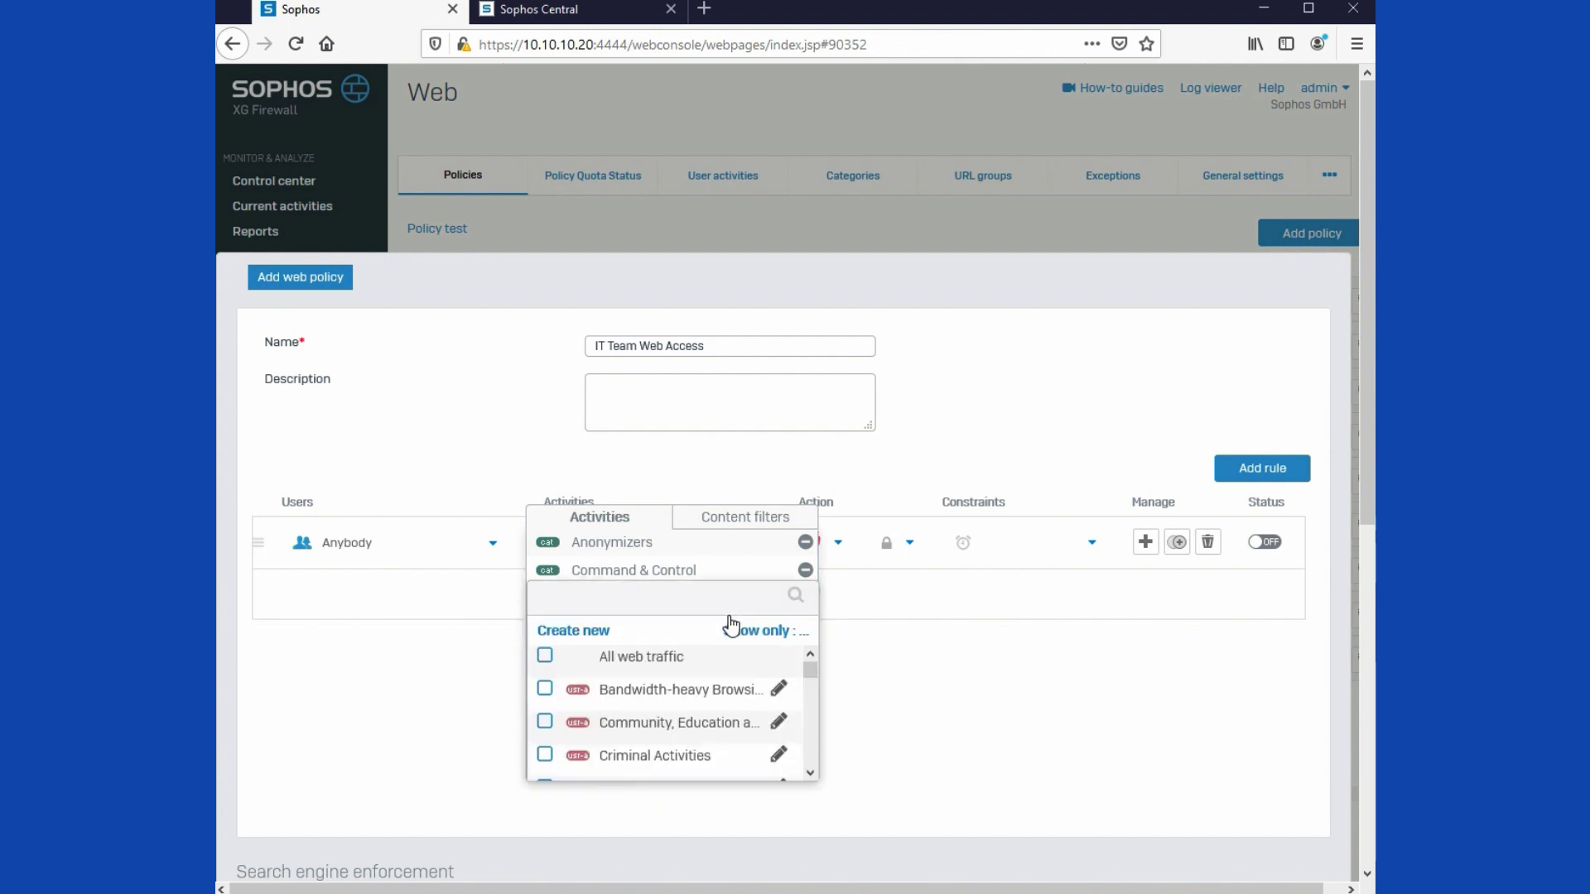
{"action": "left_click", "coordinate": [762, 633]}
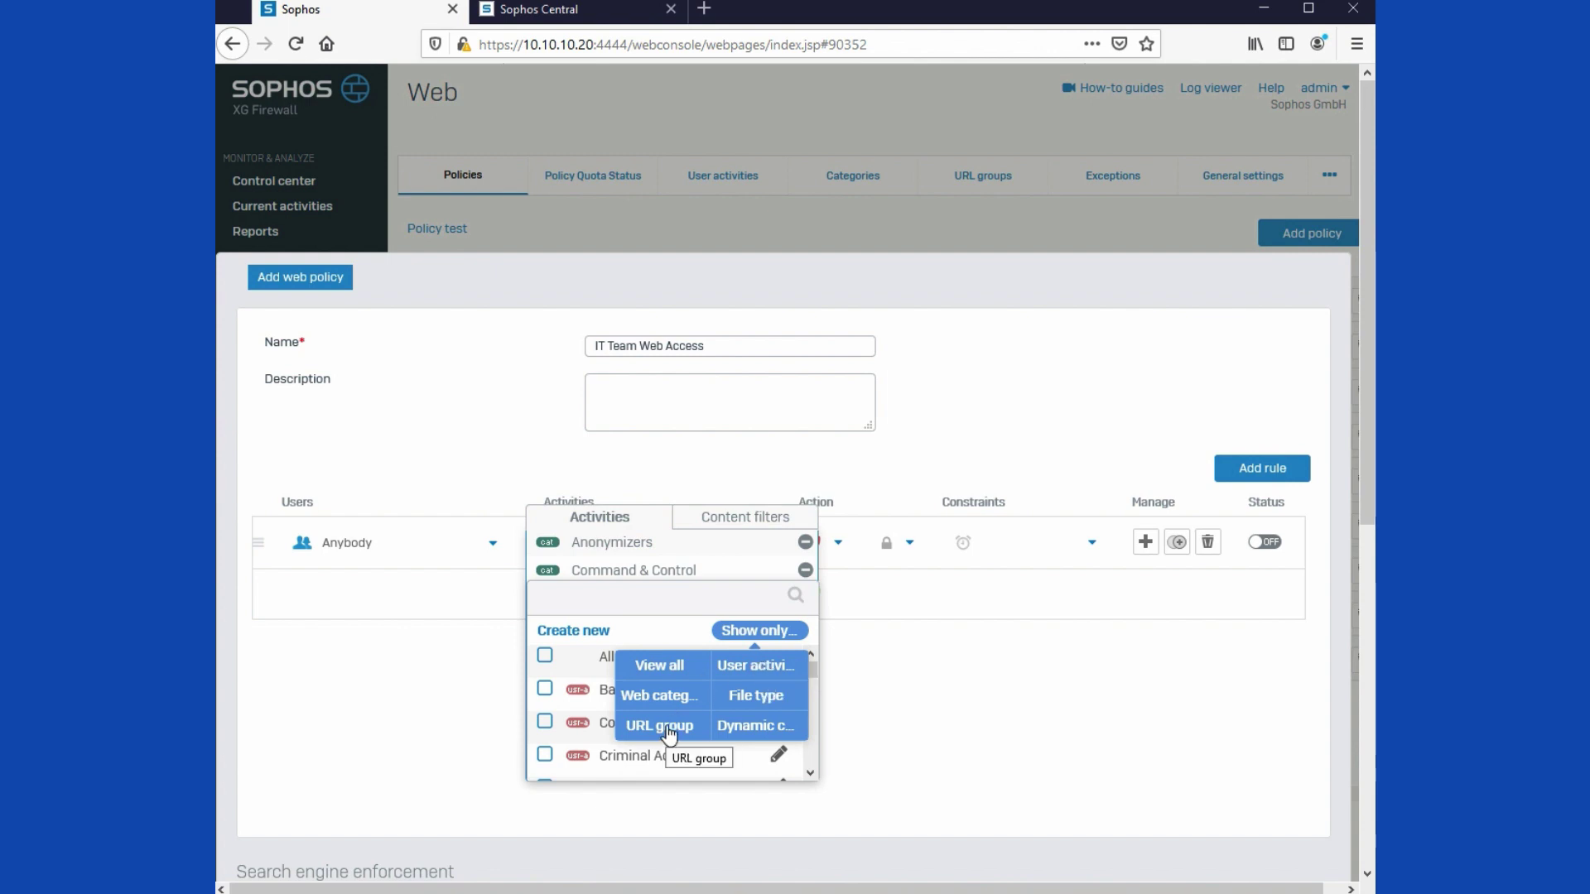
{"action": "left_click", "coordinate": [1054, 628]}
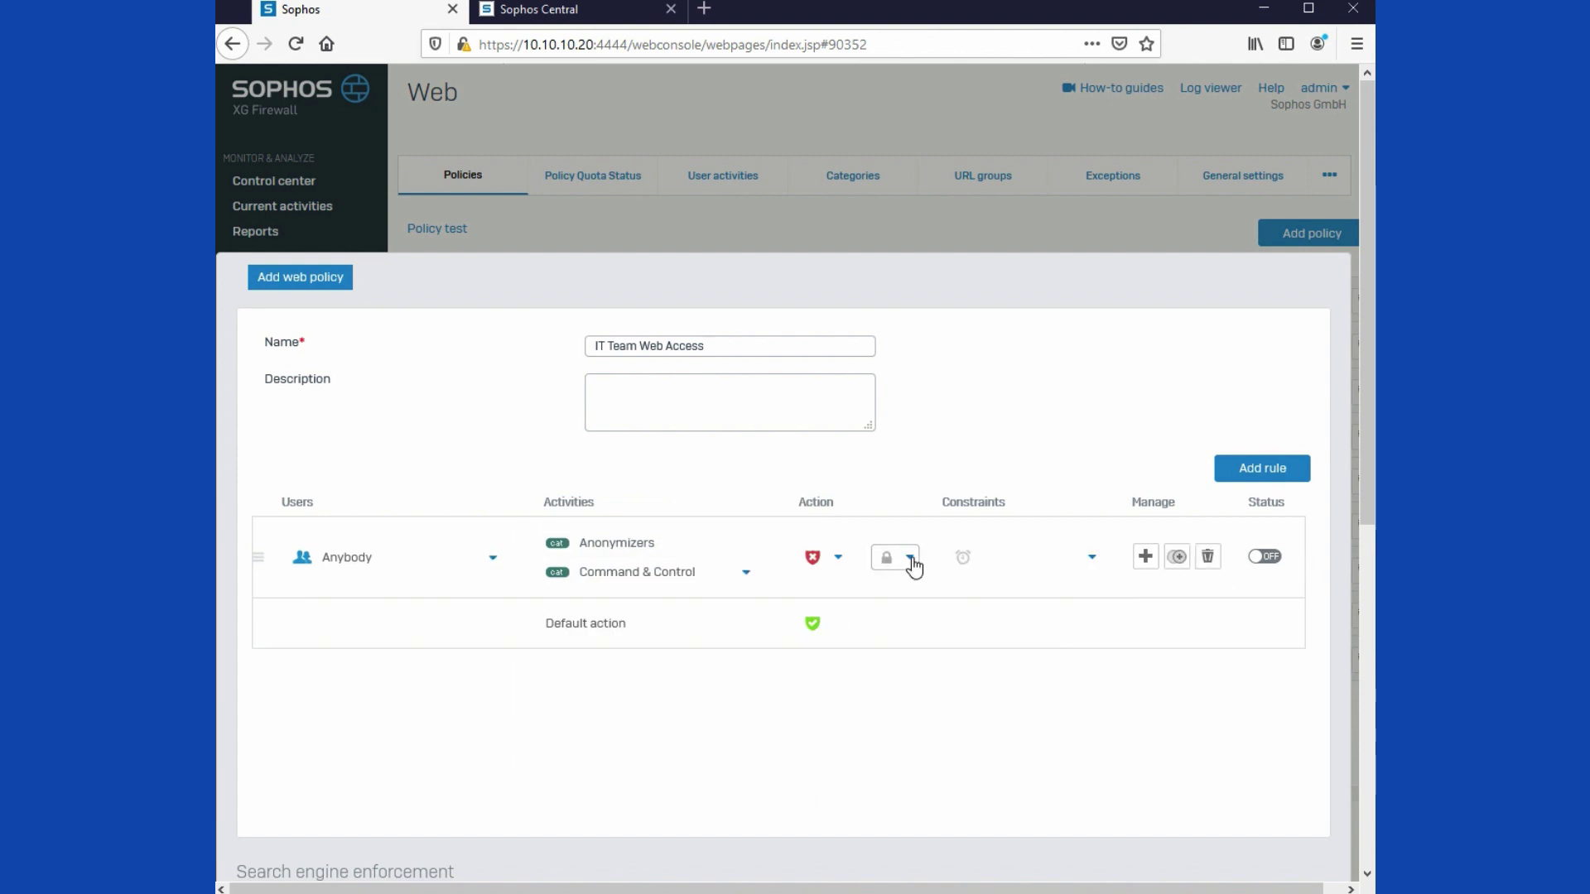
Step: Set the rule to Block HTTPS, switch its status on, and save the policy
{"action": "left_click", "coordinate": [912, 560]}
{"action": "left_click", "coordinate": [909, 638]}
{"action": "left_click", "coordinate": [1264, 560]}
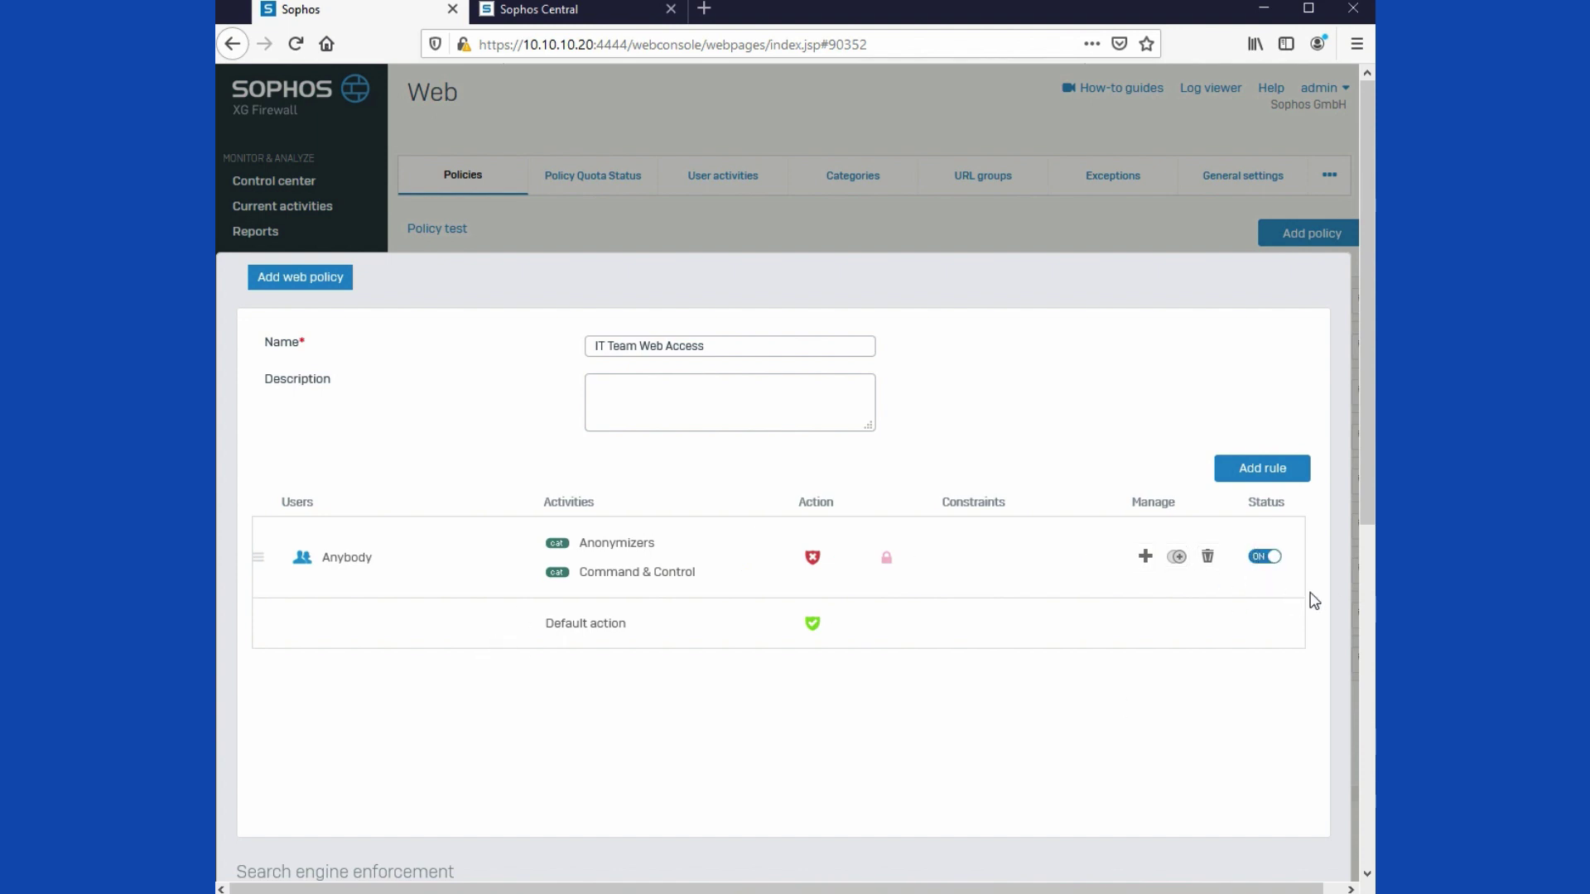
{"action": "scroll", "coordinate": [586, 700], "scroll_direction": "down", "scroll_amount": 5}
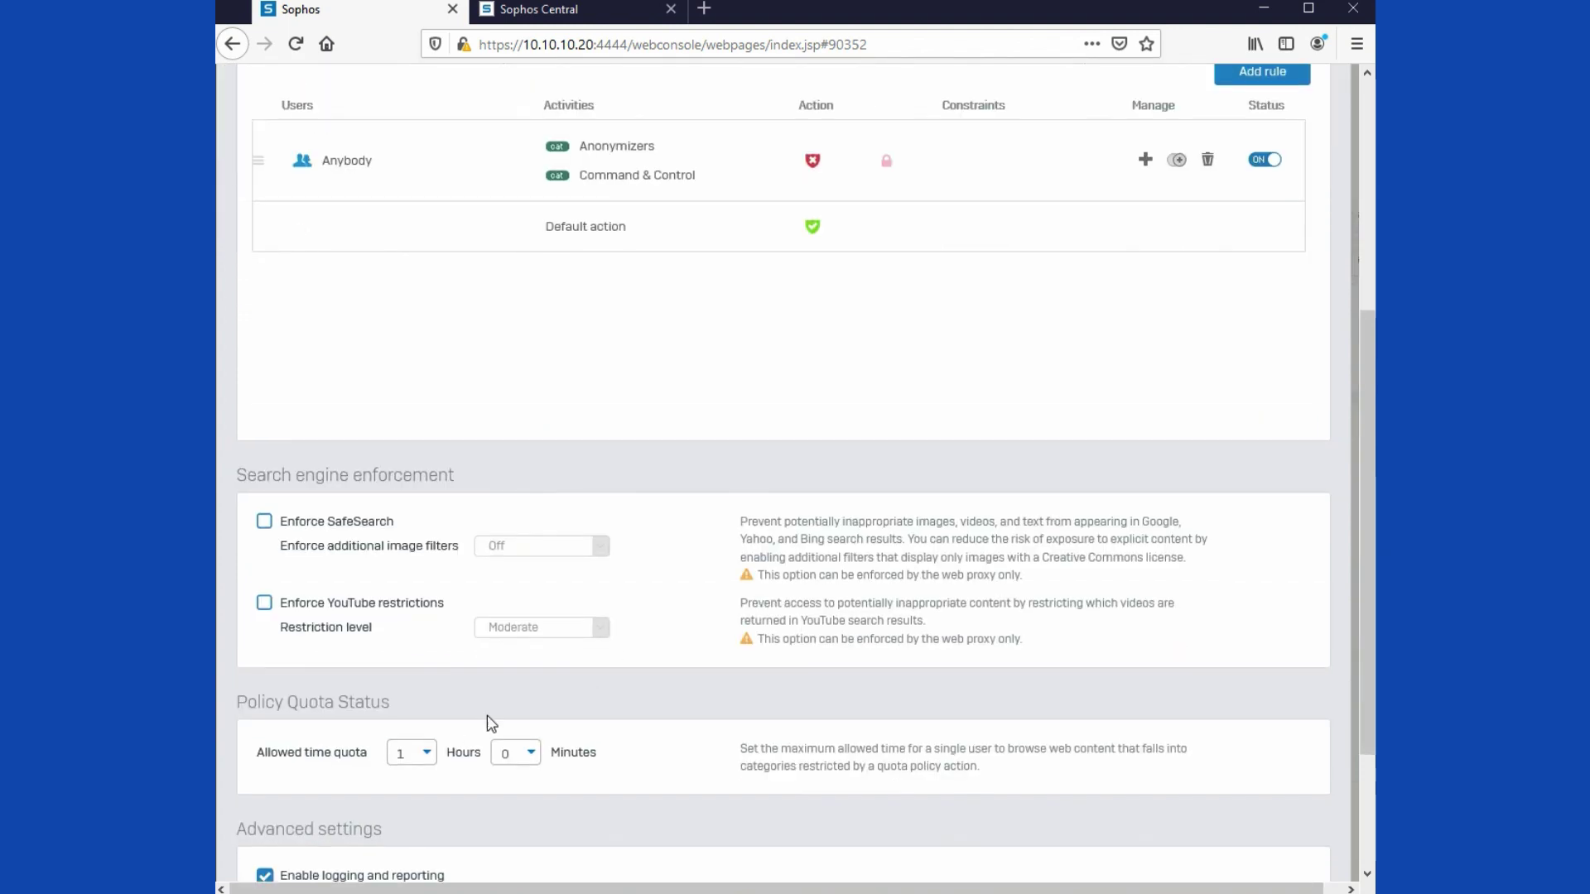
{"action": "scroll", "coordinate": [354, 797], "scroll_direction": "down", "scroll_amount": 2}
{"action": "left_click", "coordinate": [273, 845]}
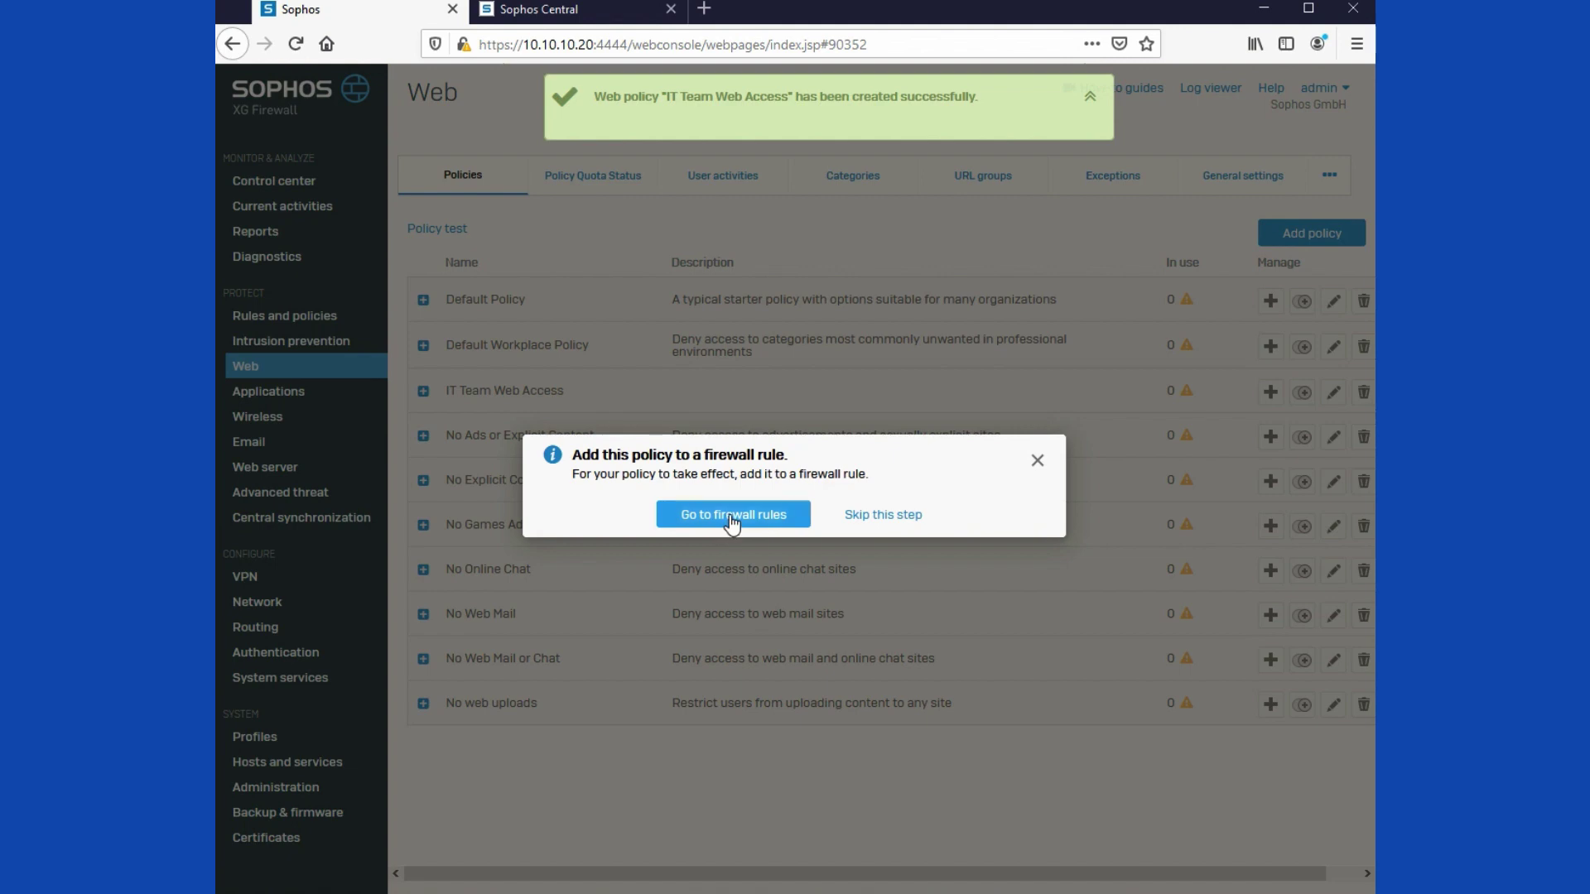
Step: Set the IT users' LAN-to-WAN rule's web policy to IT Team Web Access
{"action": "left_click", "coordinate": [729, 525]}
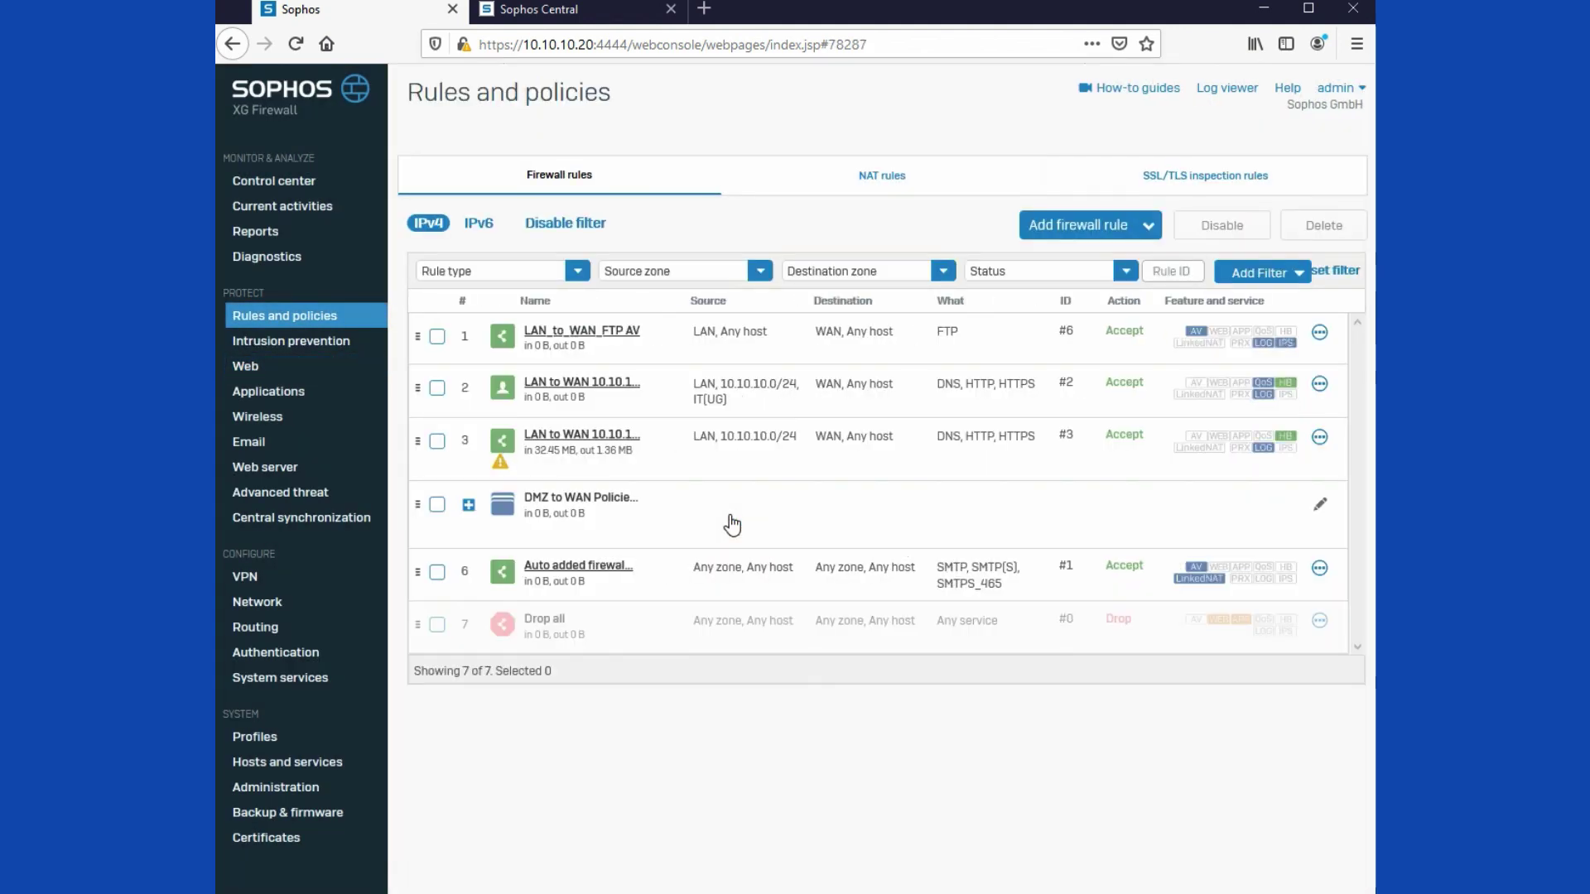
{"action": "left_click", "coordinate": [574, 385]}
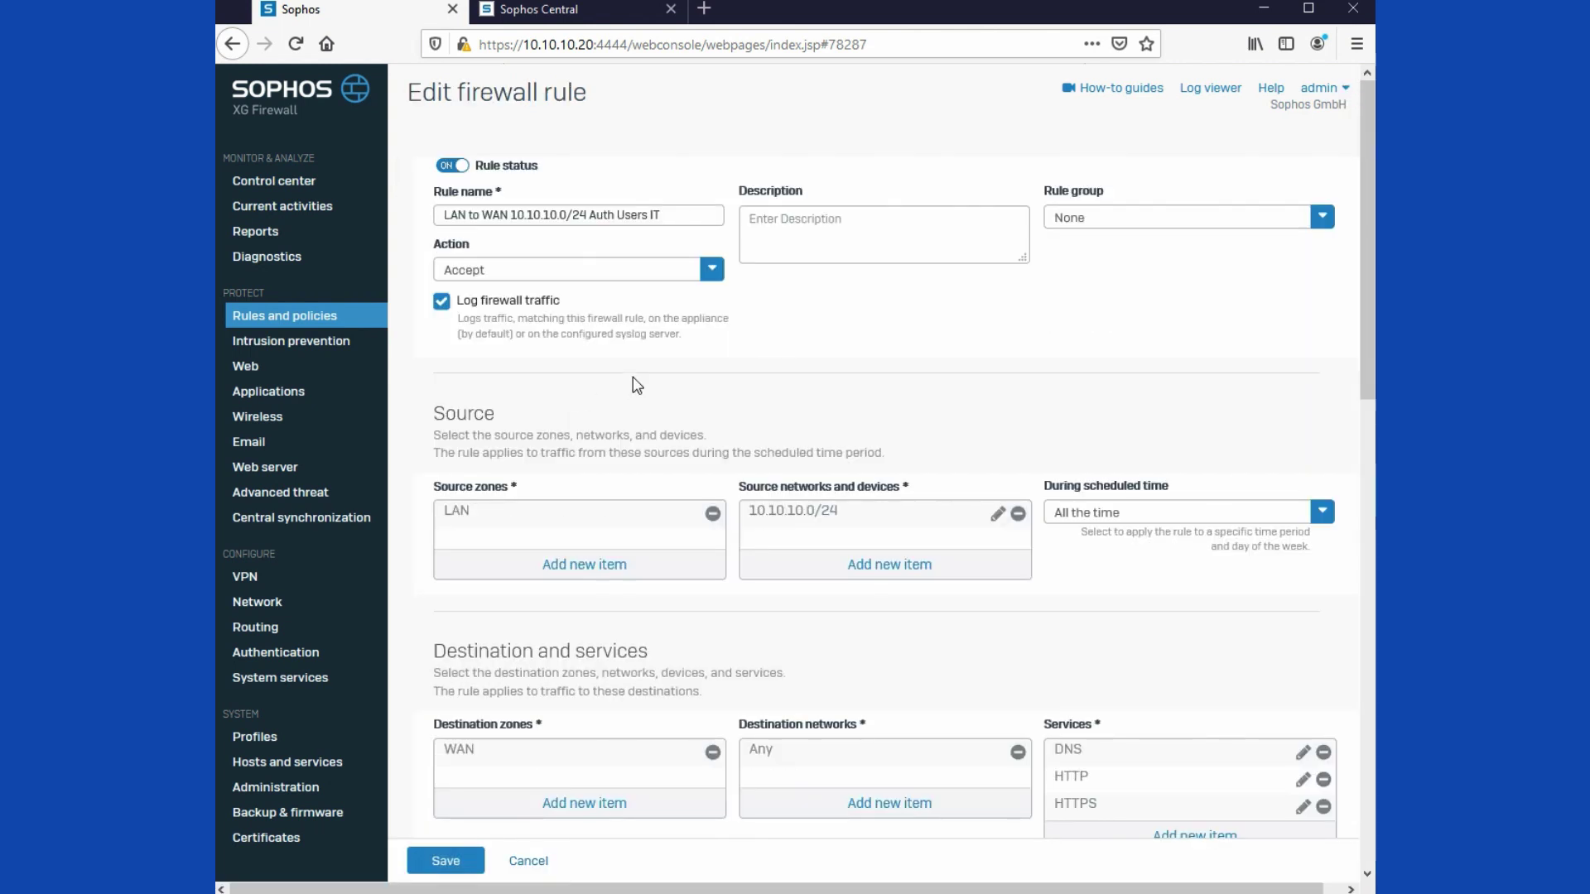
{"action": "scroll", "coordinate": [636, 386], "scroll_direction": "down", "scroll_amount": 5}
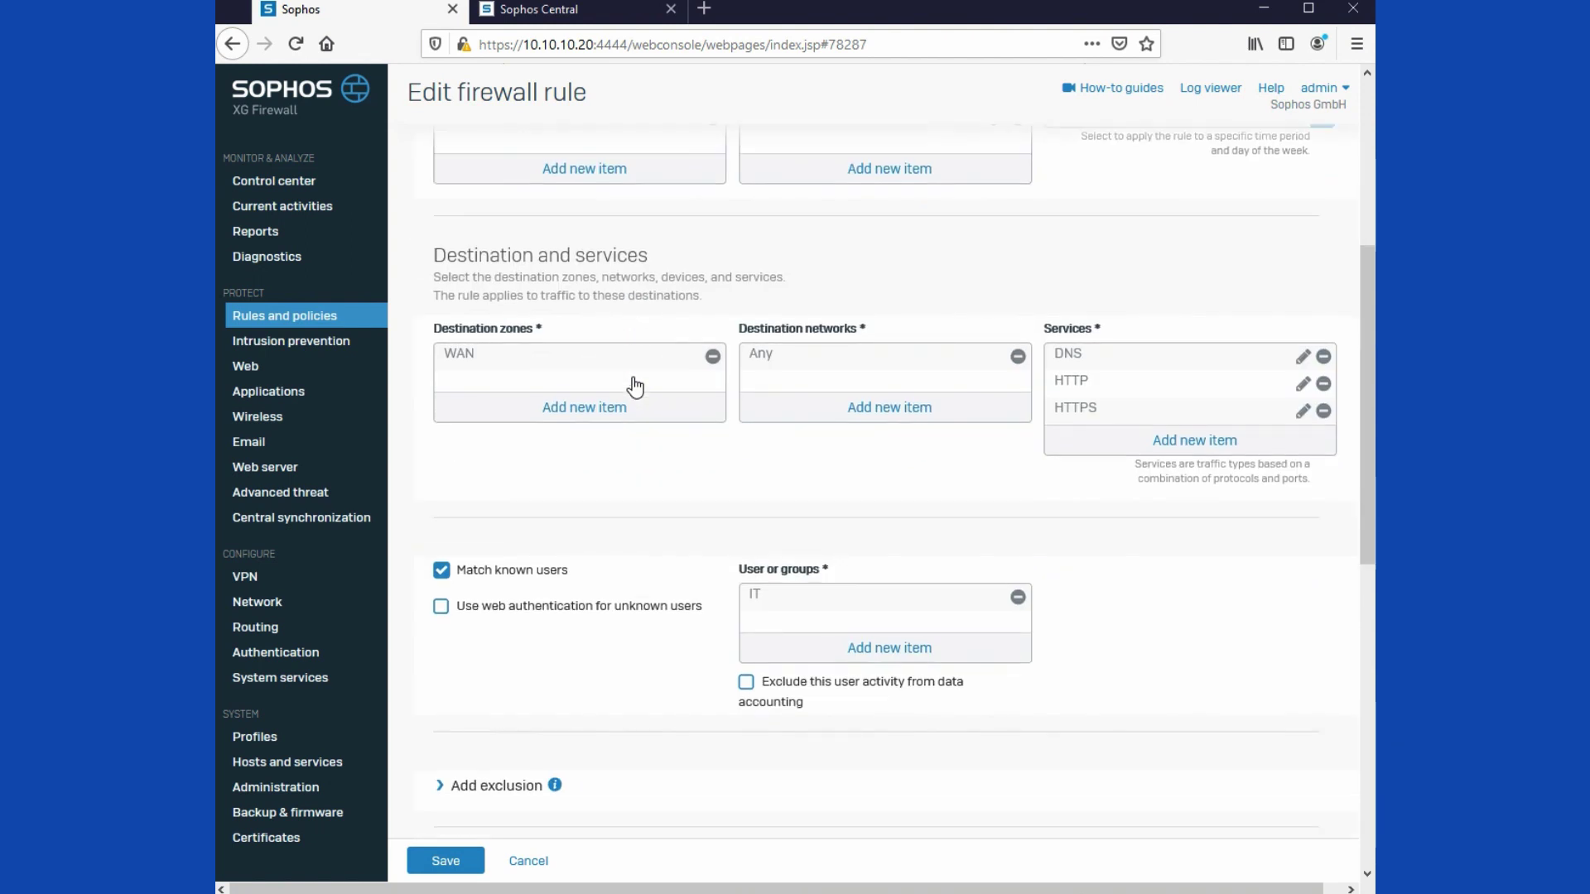
{"action": "scroll", "coordinate": [634, 385], "scroll_direction": "down", "scroll_amount": 5}
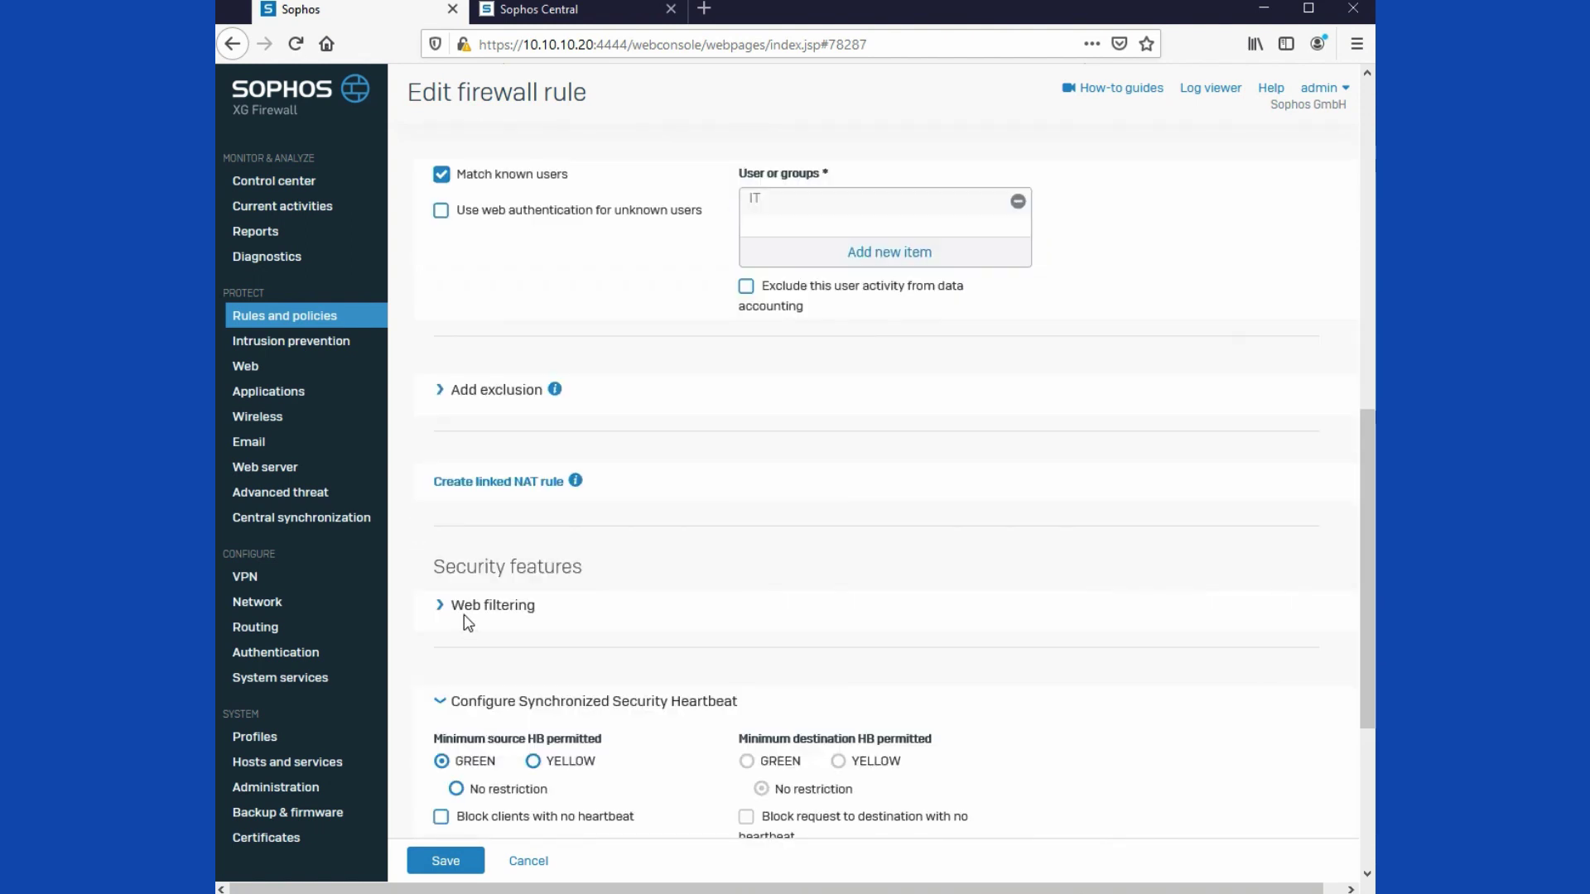
{"action": "left_click", "coordinate": [489, 625]}
{"action": "left_click", "coordinate": [483, 684]}
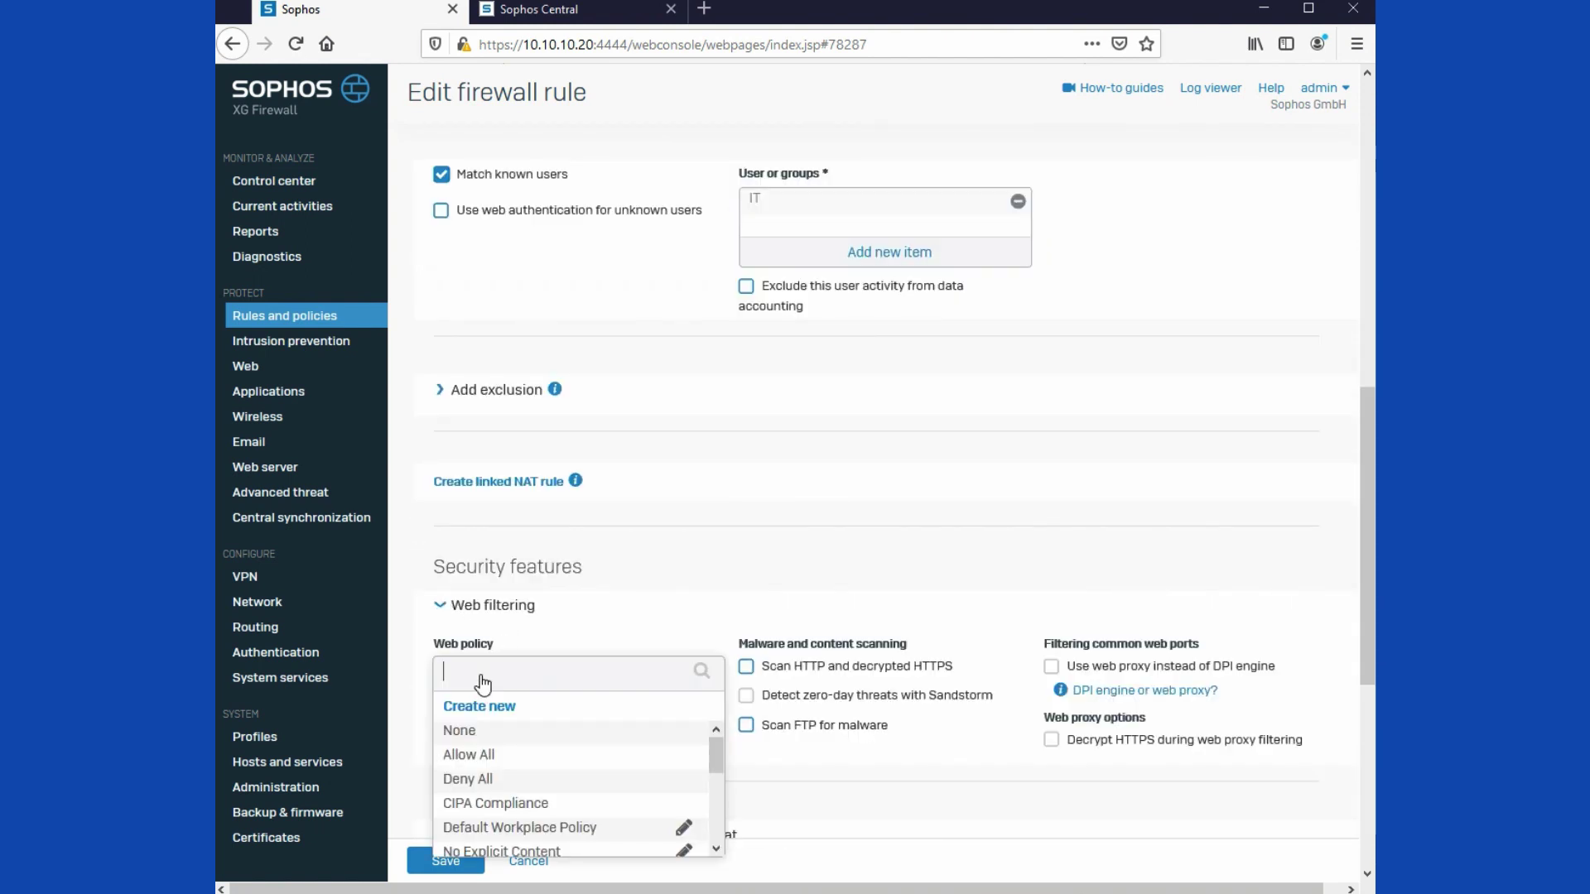
{"action": "scroll", "coordinate": [496, 749], "scroll_direction": "down", "scroll_amount": 5}
{"action": "left_click", "coordinate": [500, 799]}
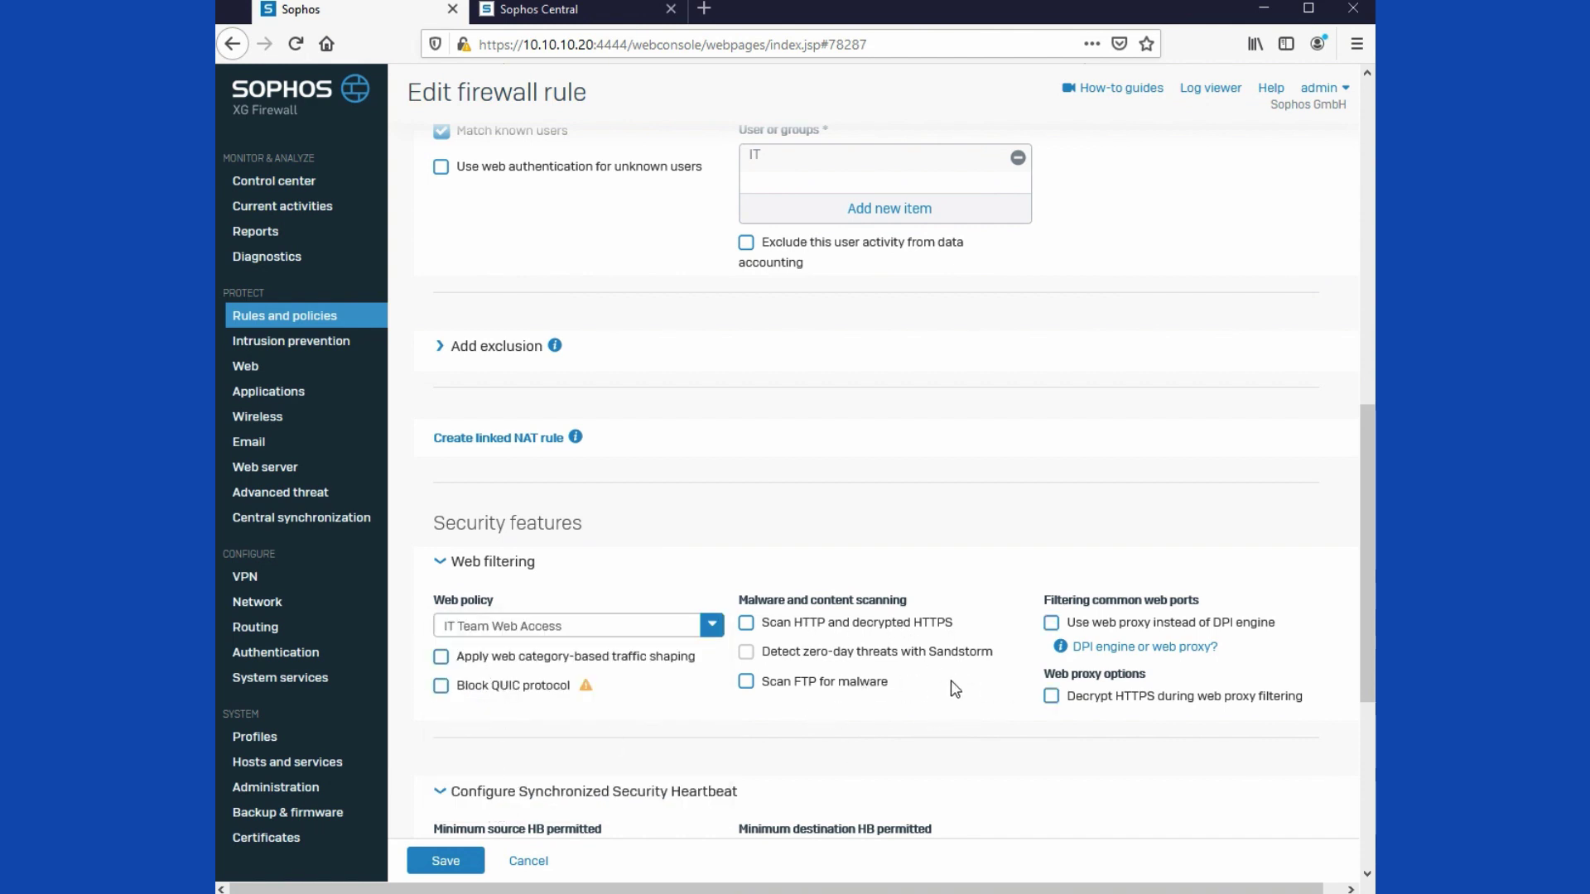
Step: Enable HTTP/decrypted HTTPS scanning and Sandstorm, and block QUIC on that rule
{"action": "left_click", "coordinate": [746, 627]}
{"action": "left_click", "coordinate": [746, 657]}
{"action": "left_click", "coordinate": [442, 687]}
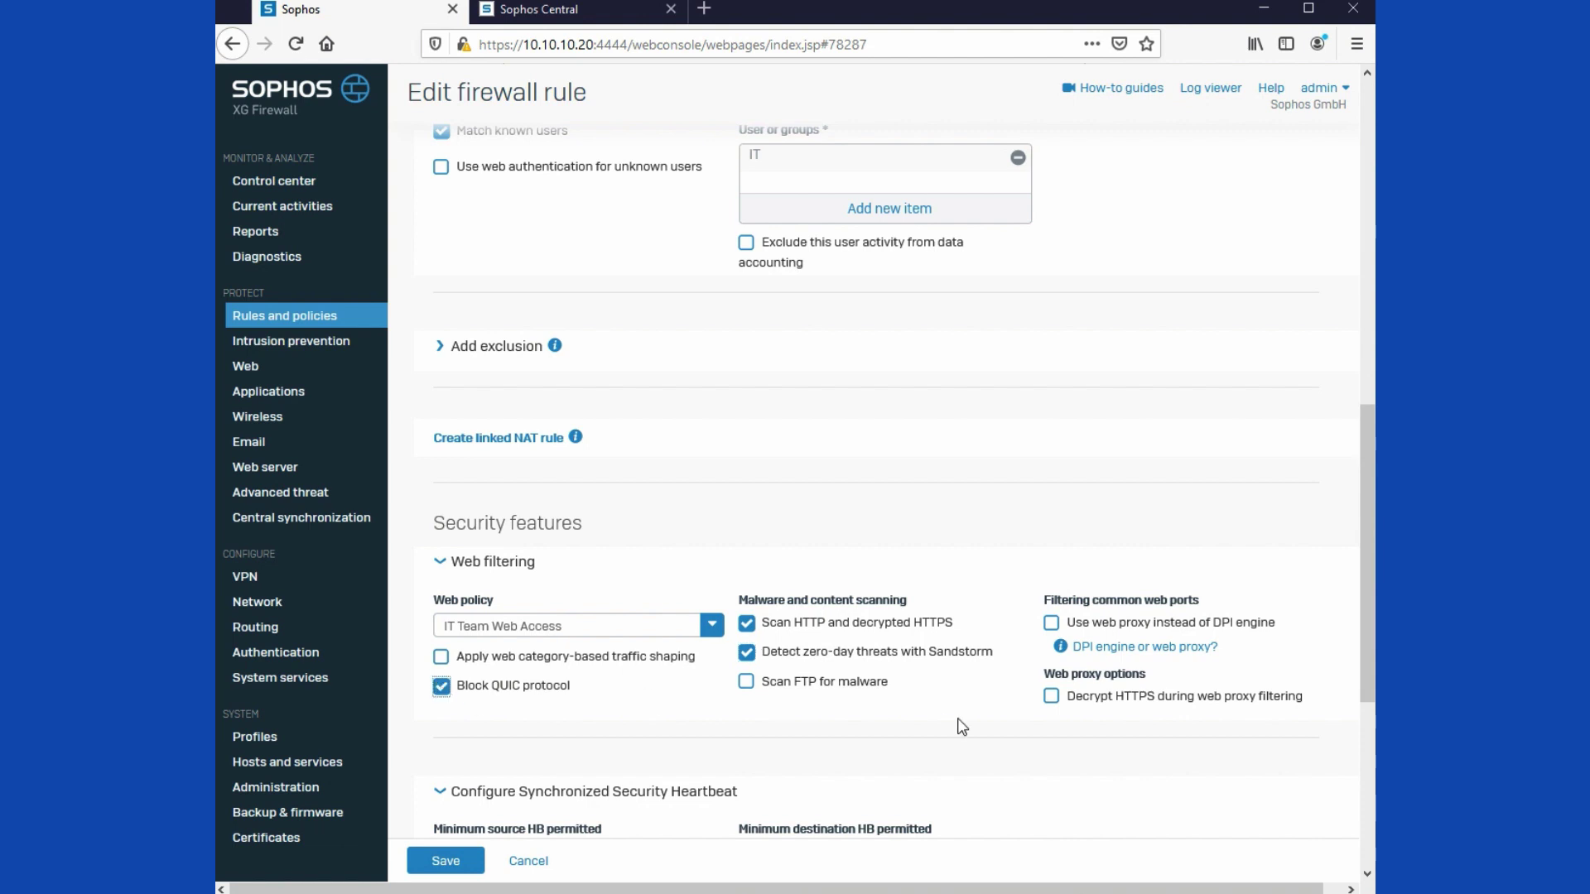
{"action": "scroll", "coordinate": [961, 727], "scroll_direction": "down", "scroll_amount": 4}
{"action": "scroll", "coordinate": [443, 857], "scroll_direction": "down", "scroll_amount": 2}
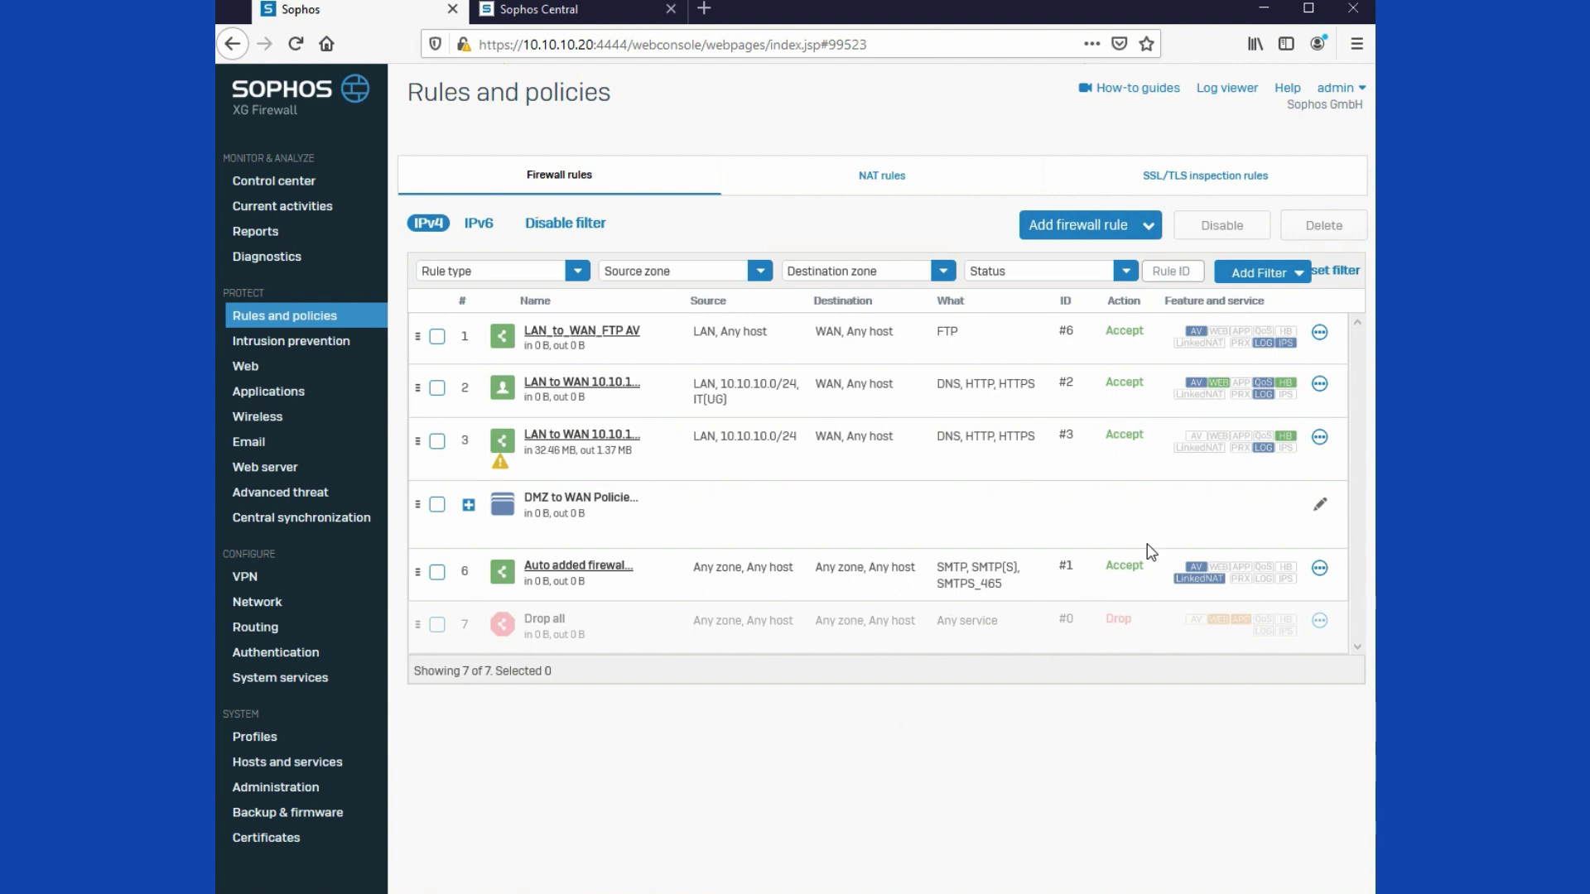
{"action": "mouse_move", "coordinate": [1202, 387]}
{"action": "left_click", "coordinate": [263, 402]}
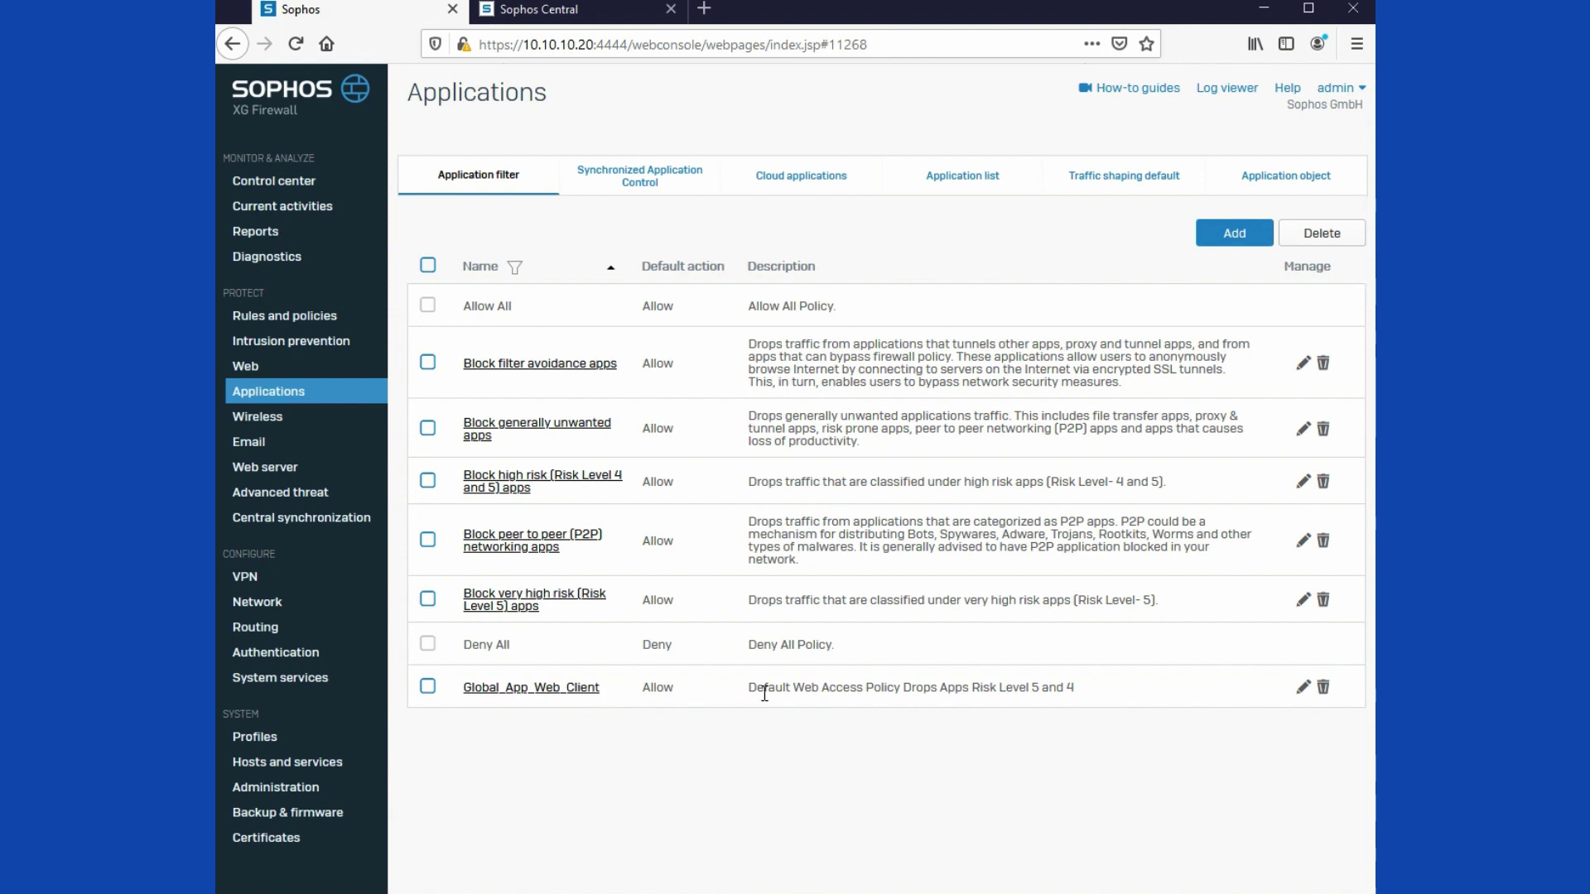
{"action": "left_click_drag", "start_coordinate": [750, 688], "coordinate": [1079, 693]}
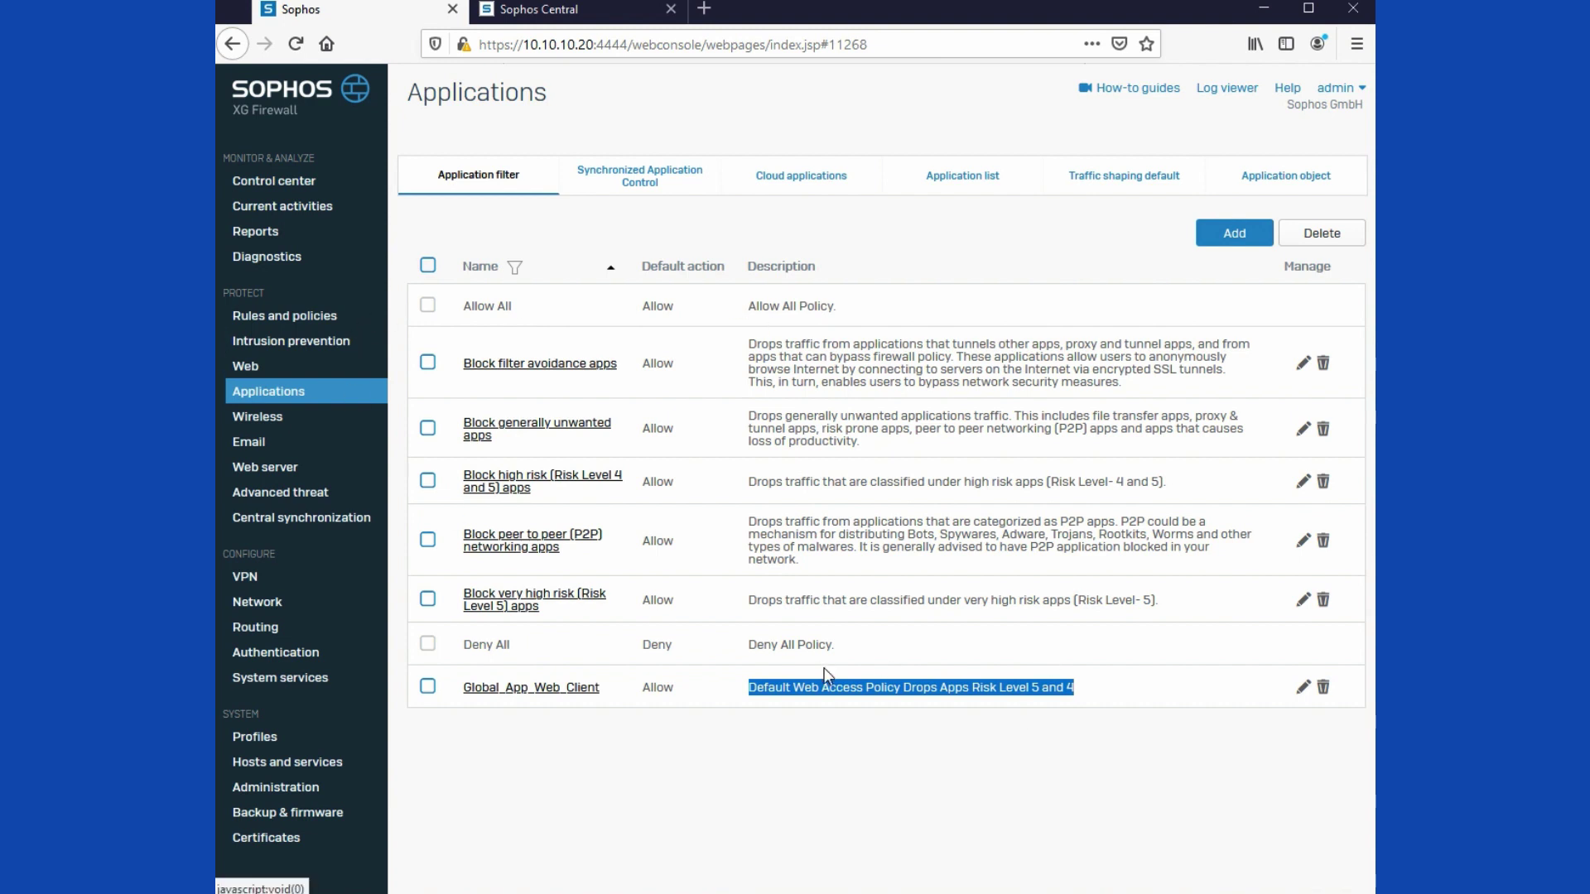
{"action": "left_click", "coordinate": [270, 347]}
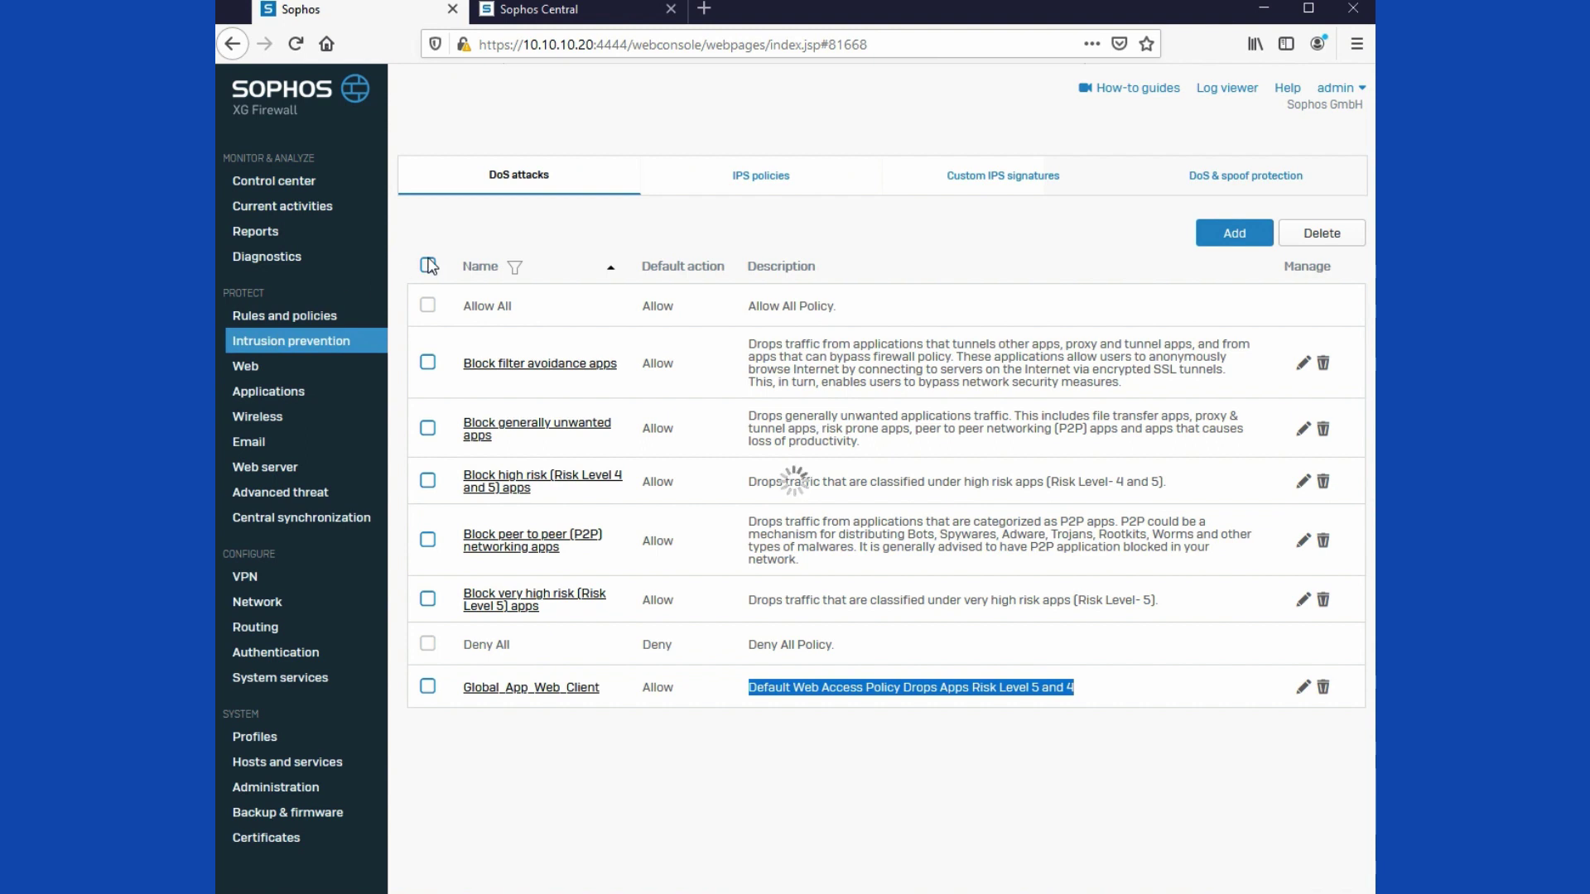
{"action": "left_click", "coordinate": [754, 191]}
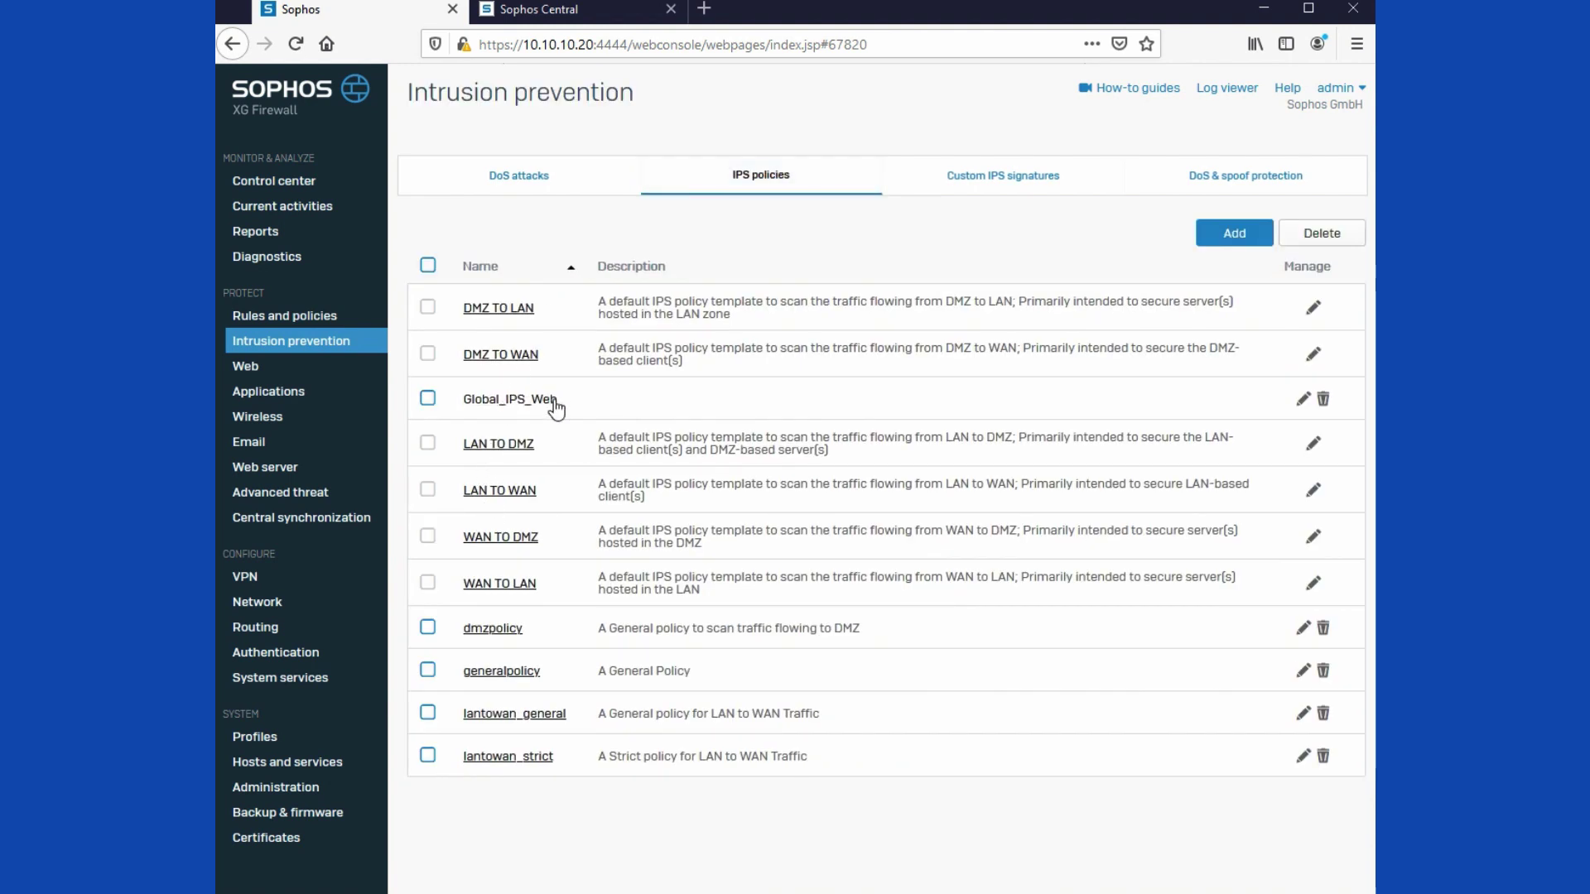
{"action": "left_click", "coordinate": [333, 317]}
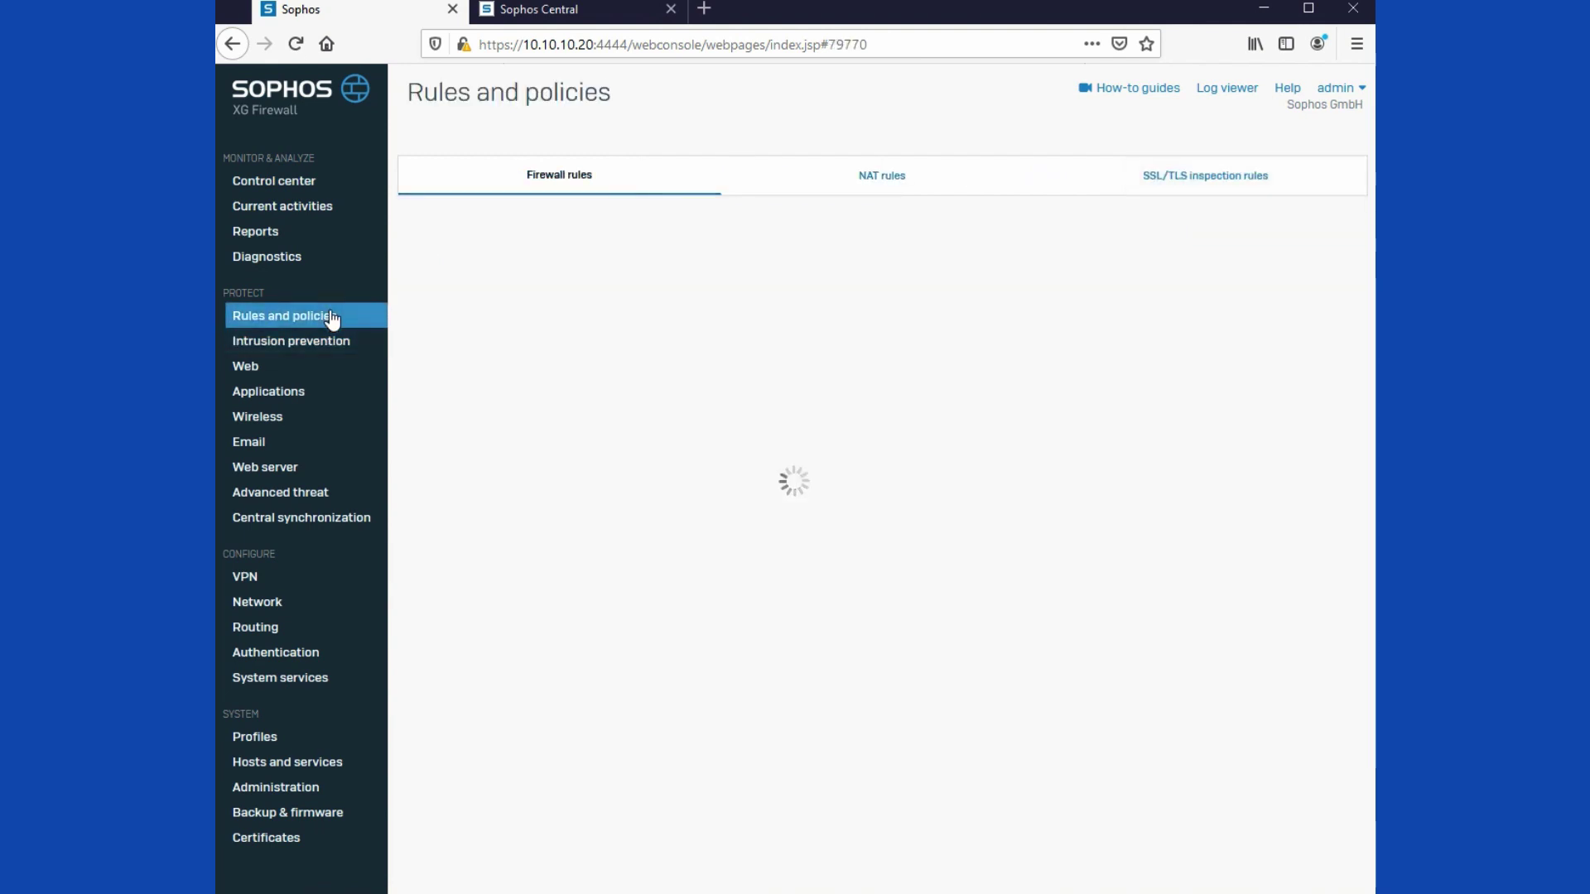
Step: Set rule 2's app control to Global_App_Web_Client and IPS to Global_IPS_Web, then save
{"action": "left_click", "coordinate": [560, 386]}
{"action": "scroll", "coordinate": [634, 424], "scroll_direction": "down", "scroll_amount": 8}
{"action": "scroll", "coordinate": [599, 498], "scroll_direction": "down", "scroll_amount": 4}
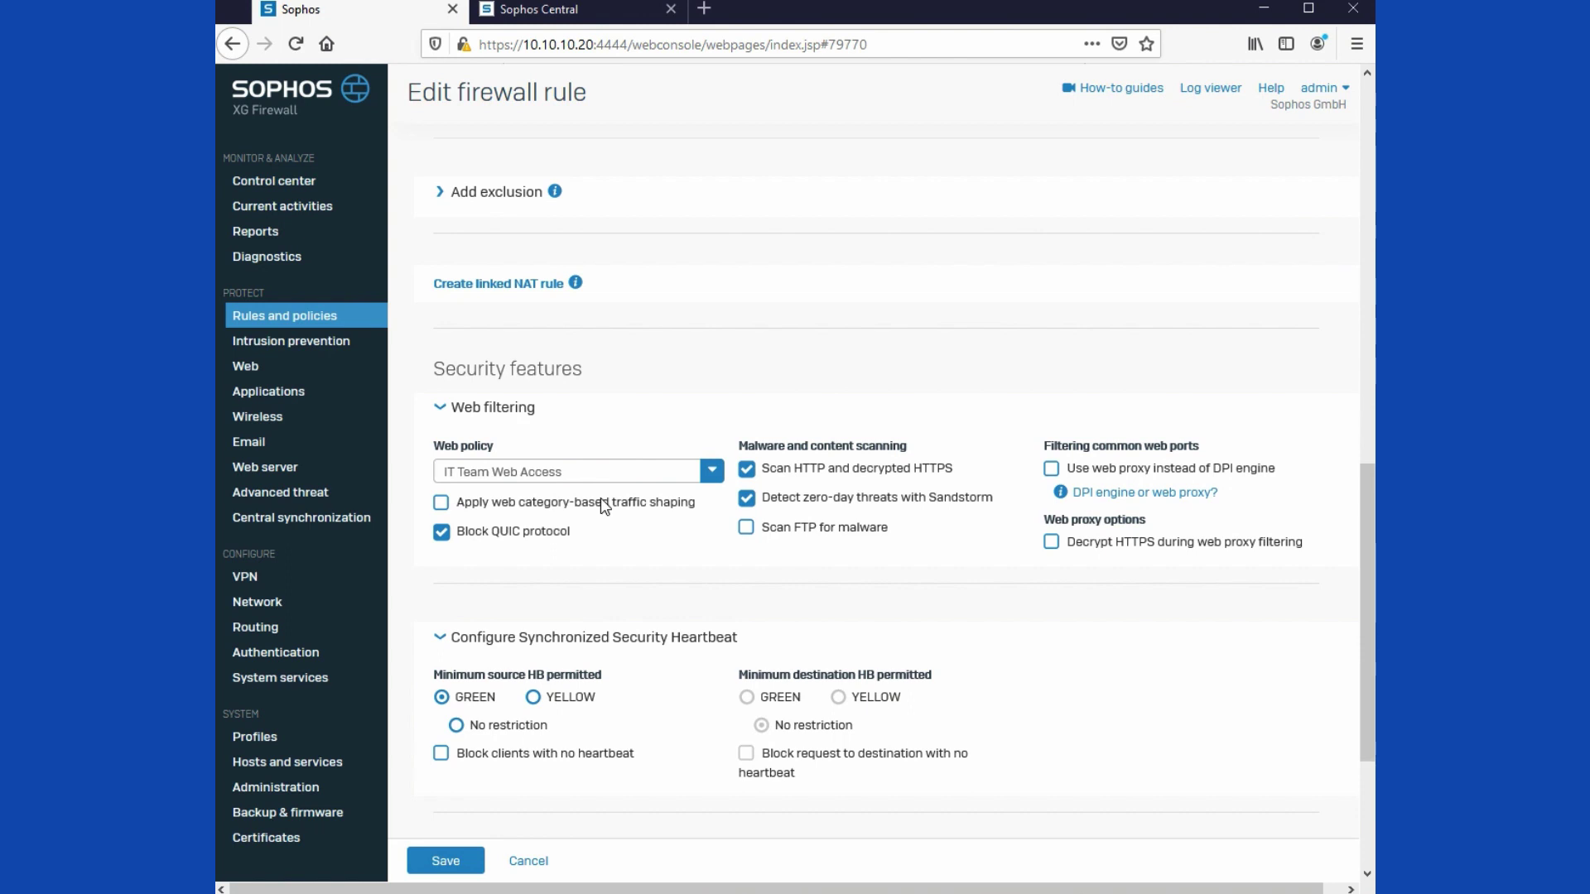
{"action": "scroll", "coordinate": [596, 502], "scroll_direction": "down", "scroll_amount": 3}
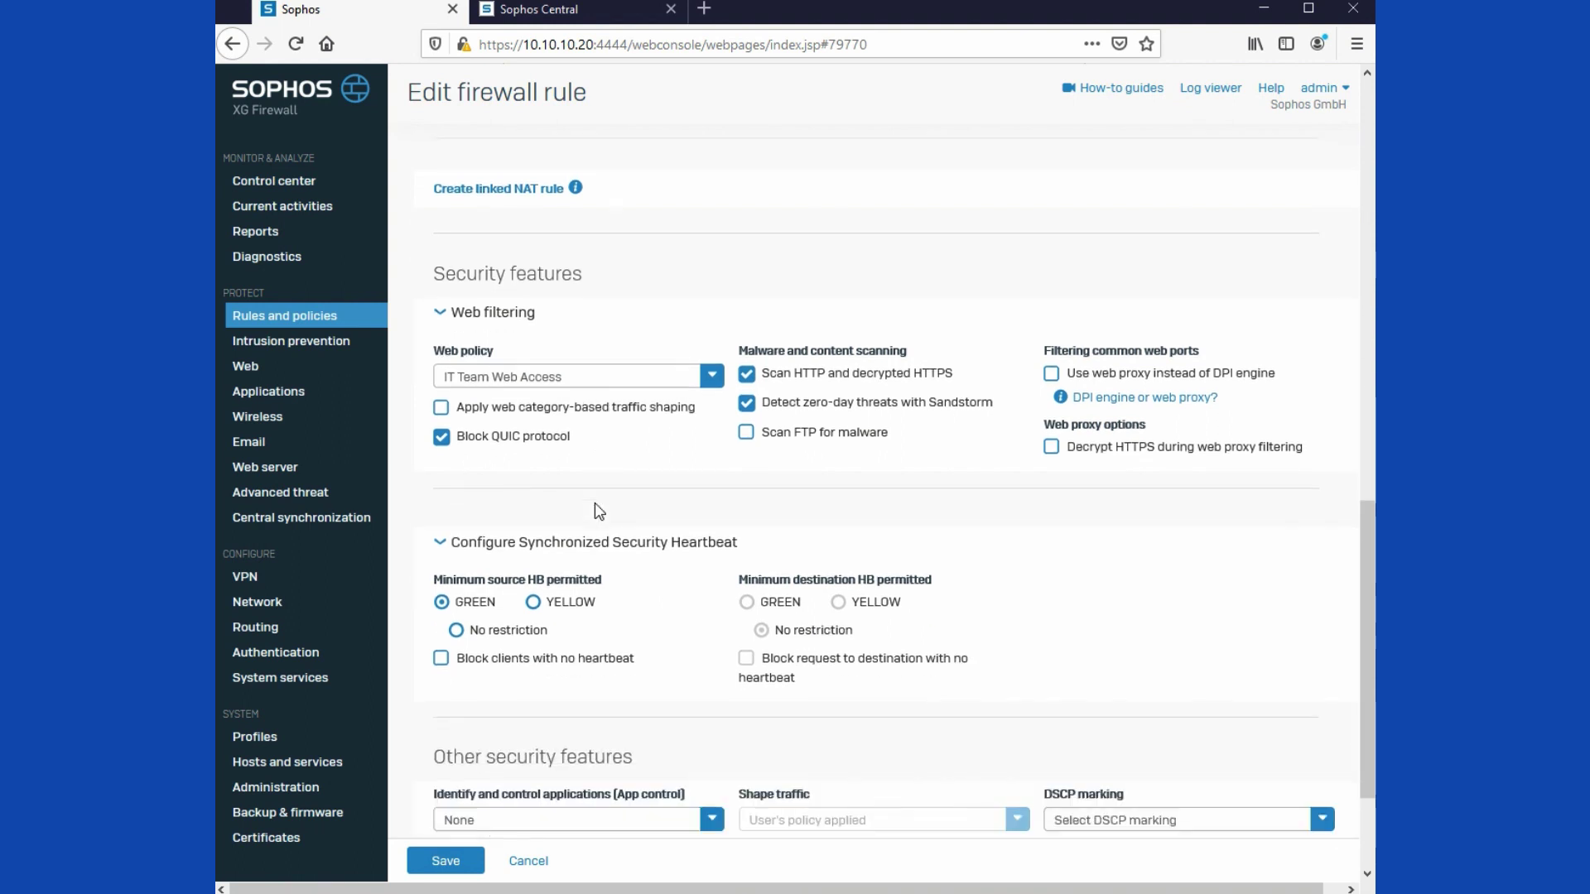
{"action": "left_click", "coordinate": [588, 654]}
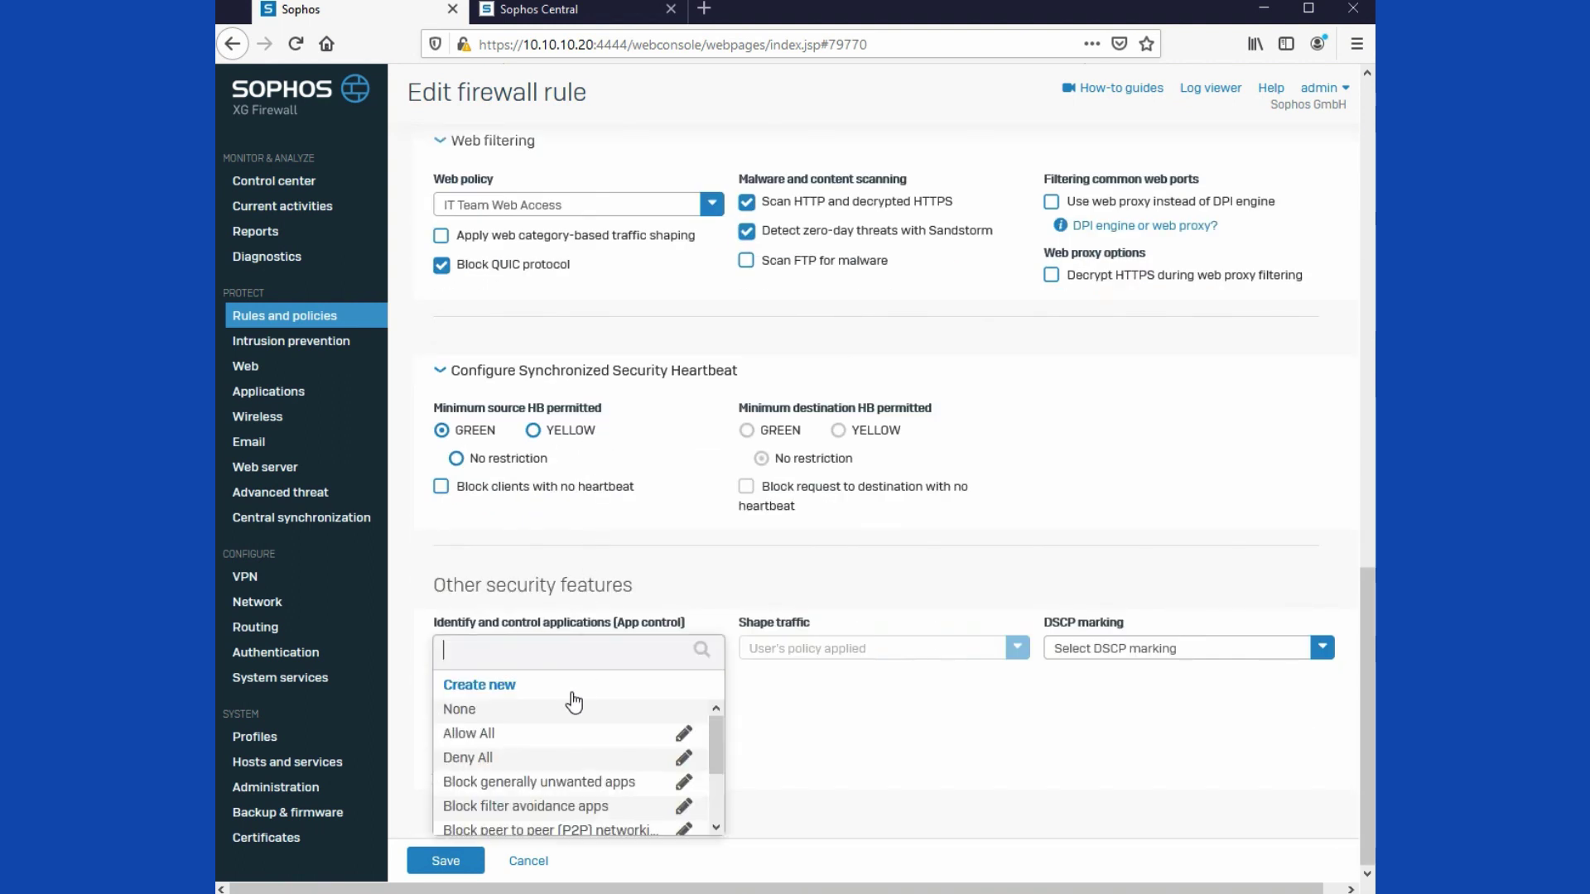
{"action": "scroll", "coordinate": [555, 741], "scroll_direction": "down", "scroll_amount": 2}
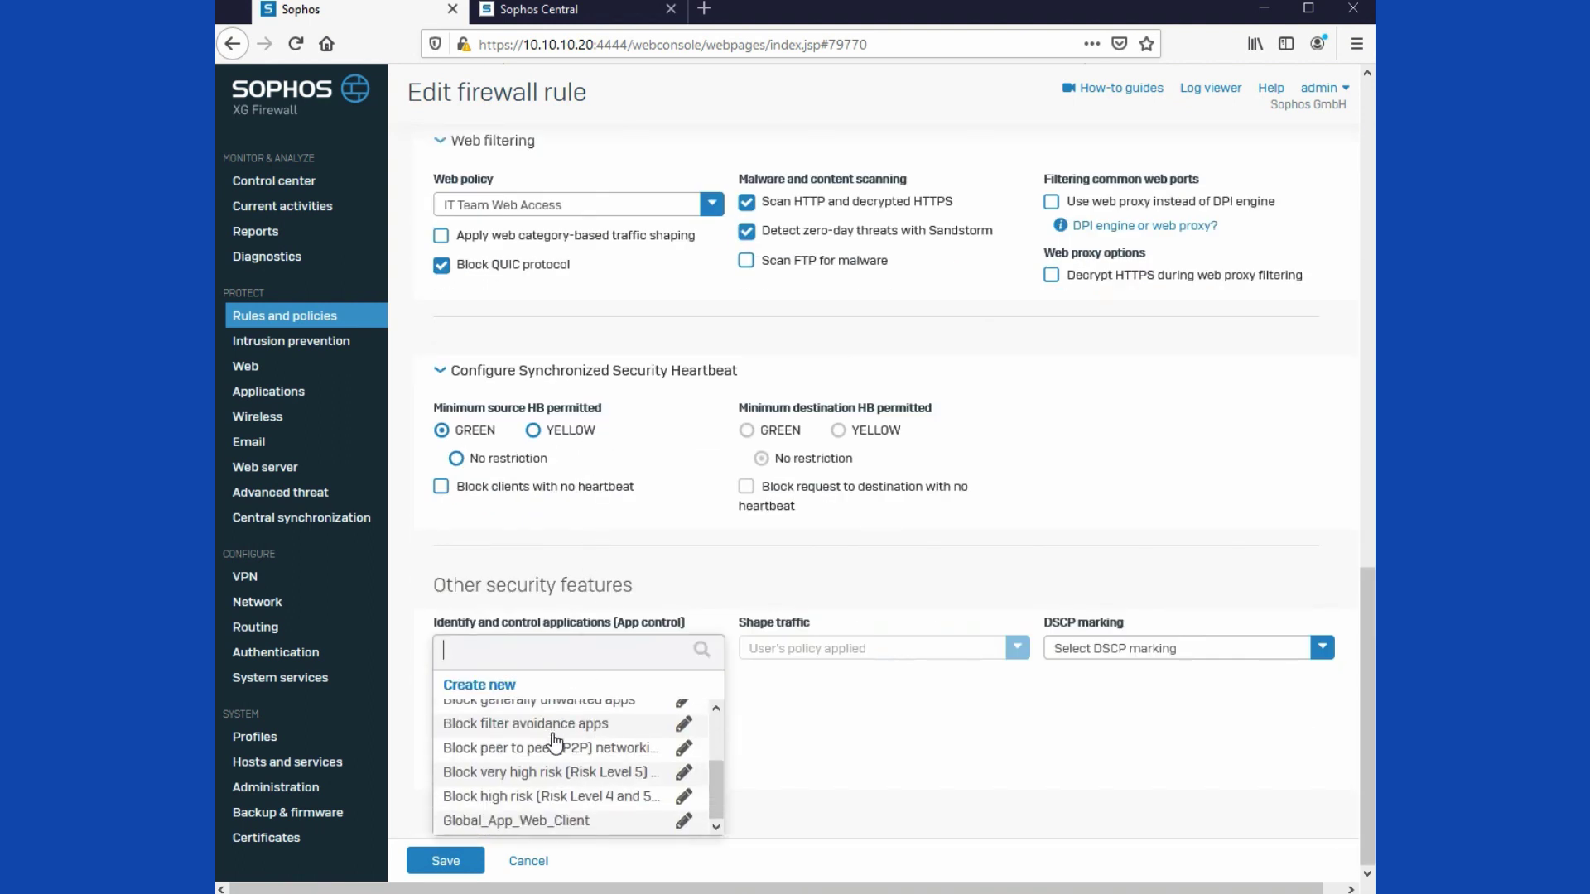
{"action": "left_click", "coordinate": [538, 818]}
{"action": "left_click", "coordinate": [552, 743]}
{"action": "scroll", "coordinate": [530, 803], "scroll_direction": "down", "scroll_amount": 4}
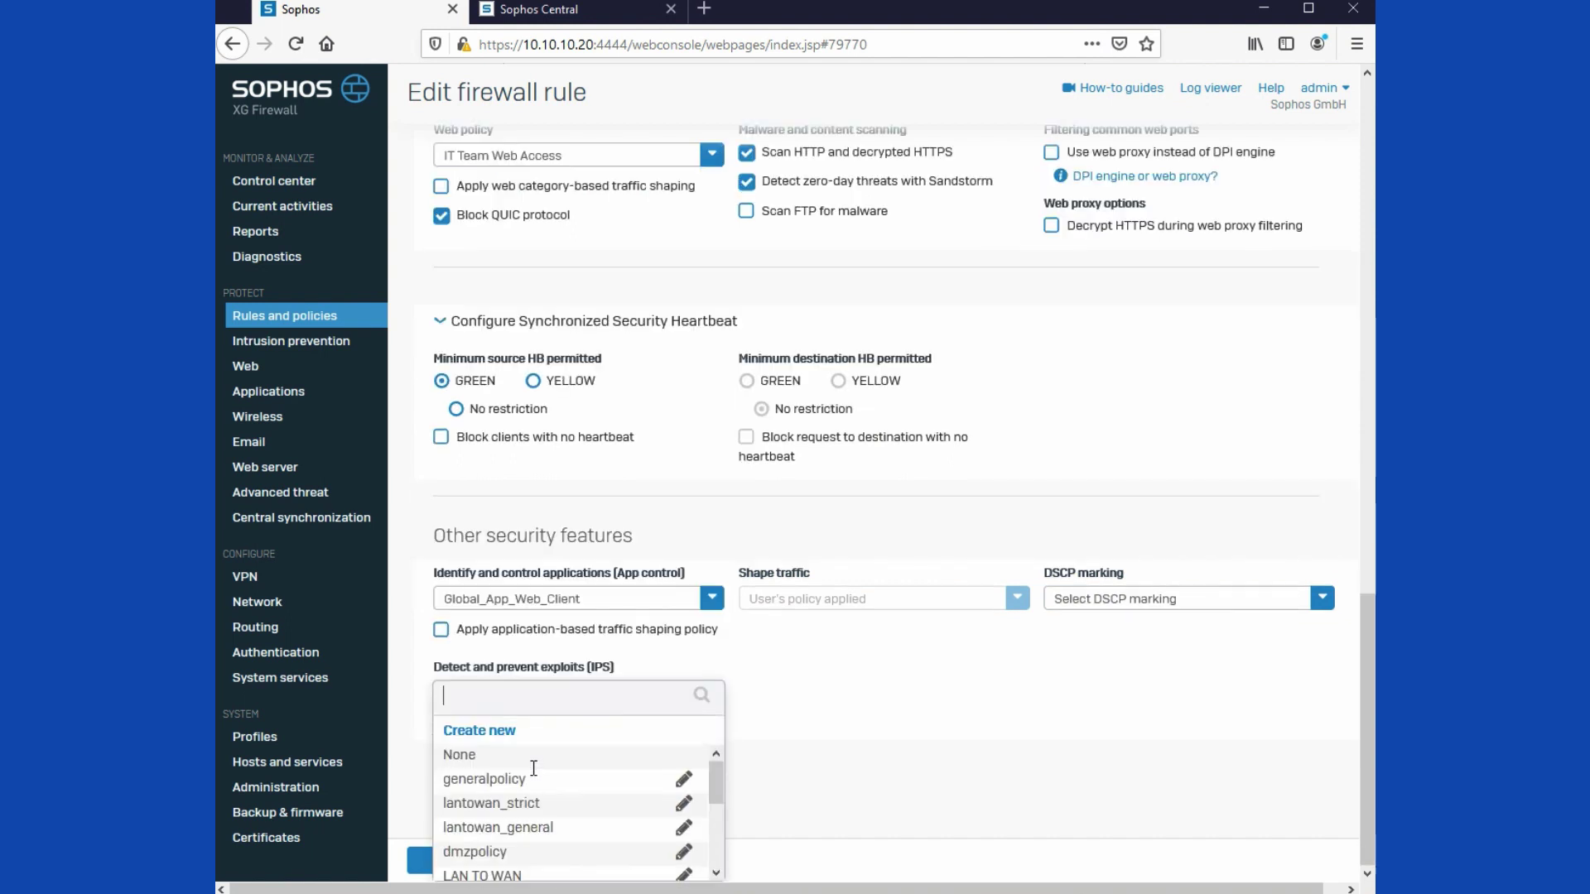
{"action": "left_click", "coordinate": [494, 868]}
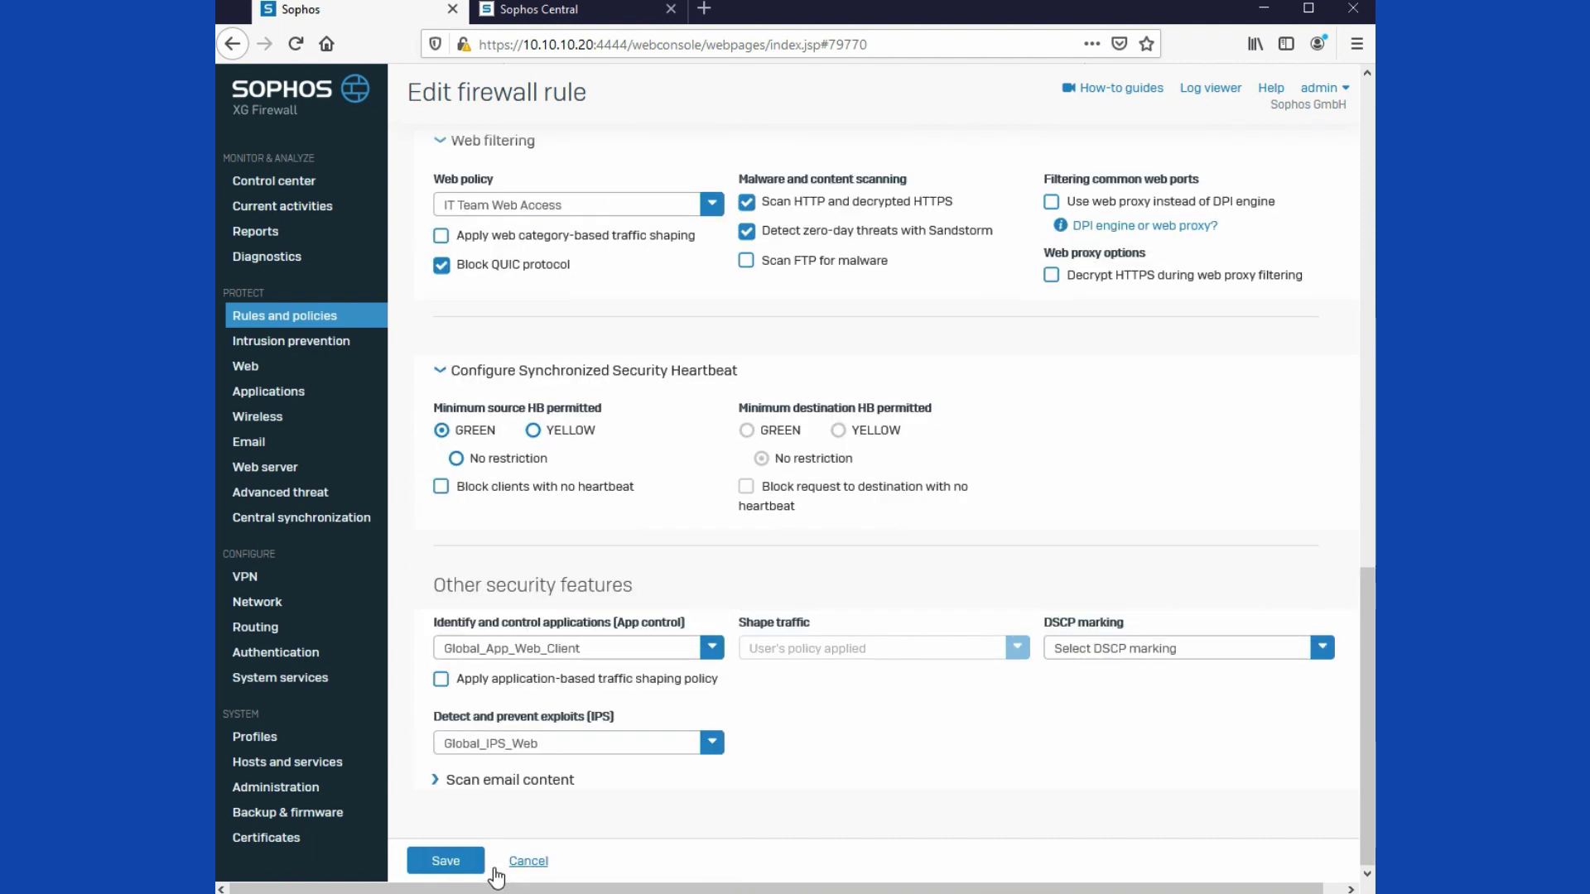
{"action": "left_click", "coordinate": [440, 858]}
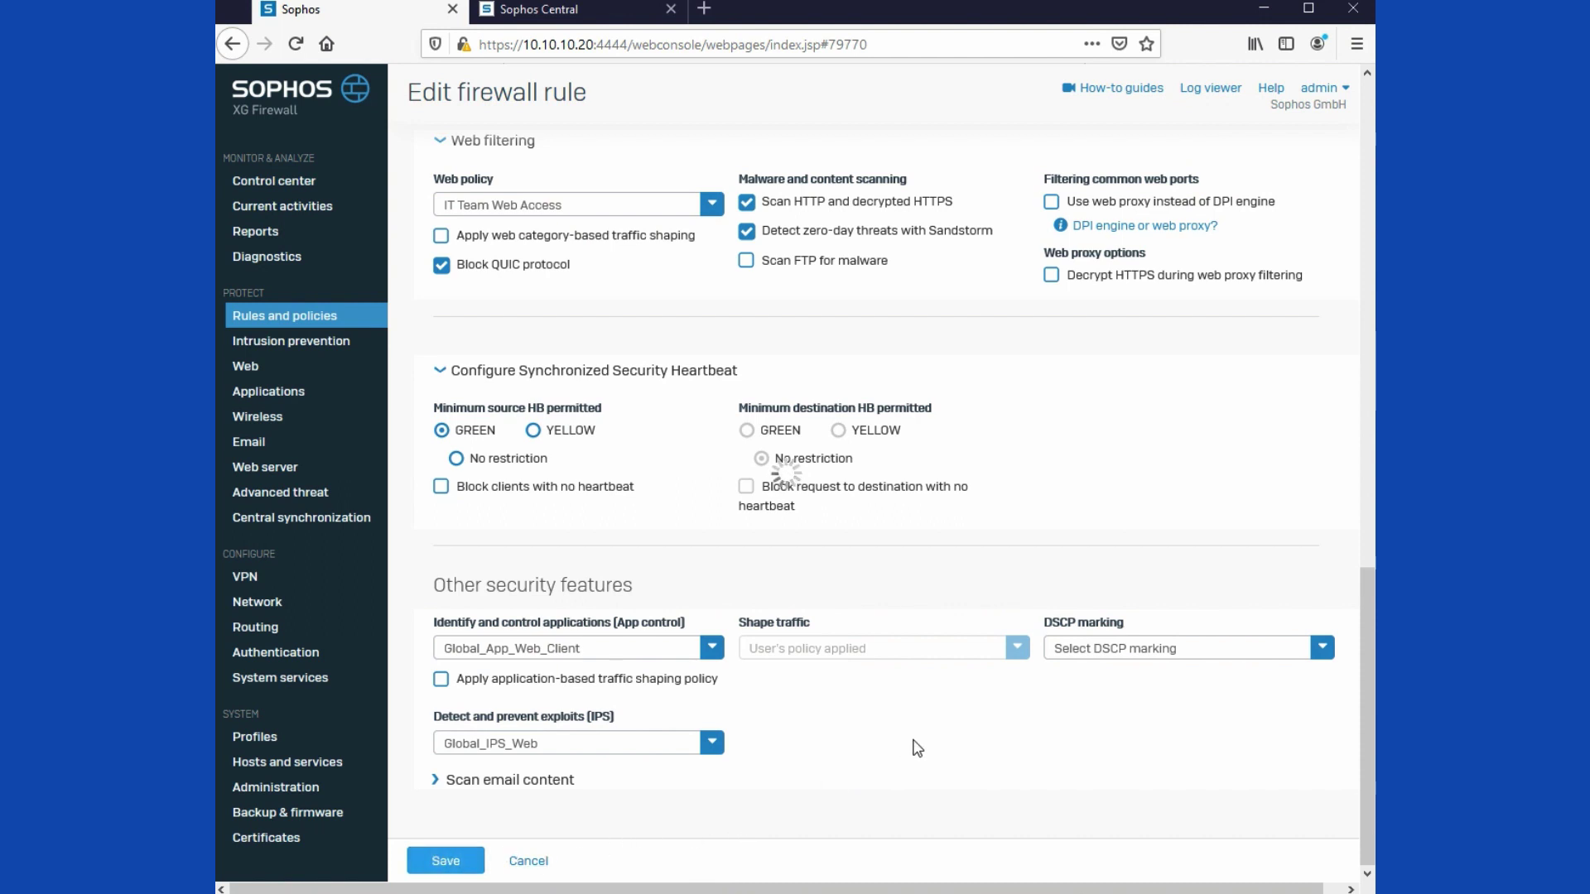